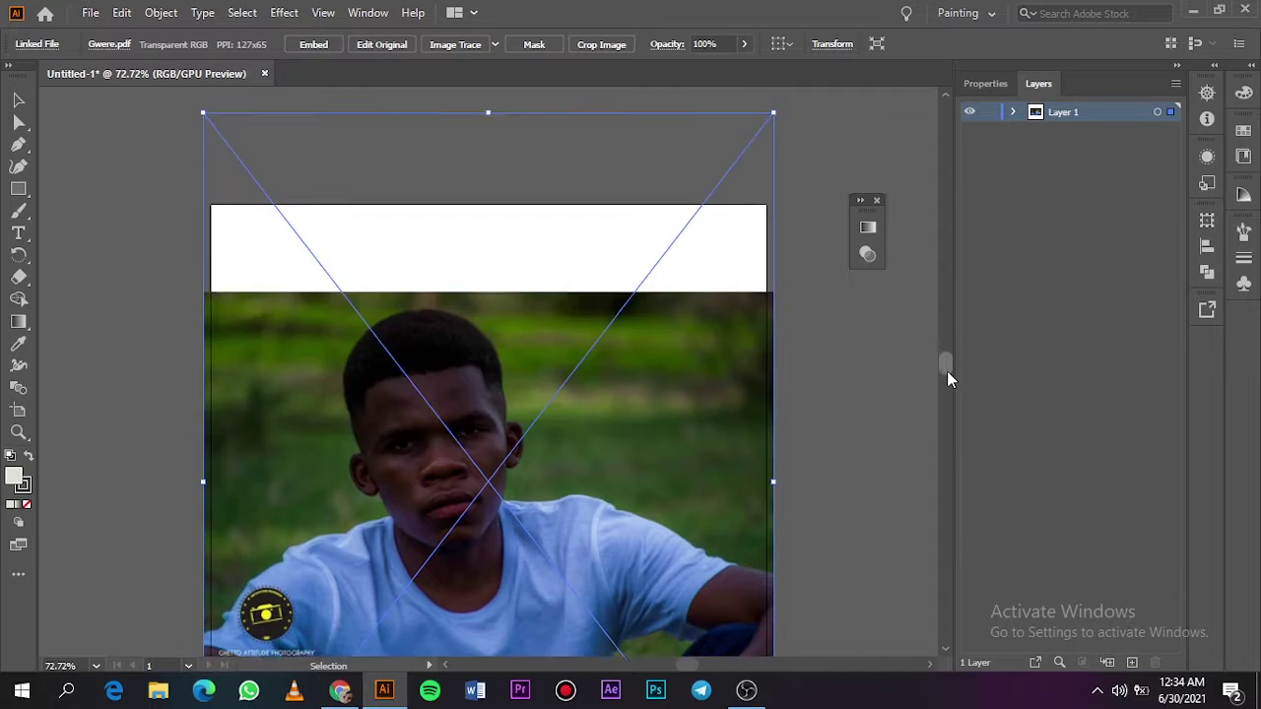
Step: Set the reference photo's opacity to 91% and lock its layer
drag(774, 197, 712, 369)
key(ctrl+minus)
key(ctrl+minus)
key(ctrl+minus)
key(ctrl+z)
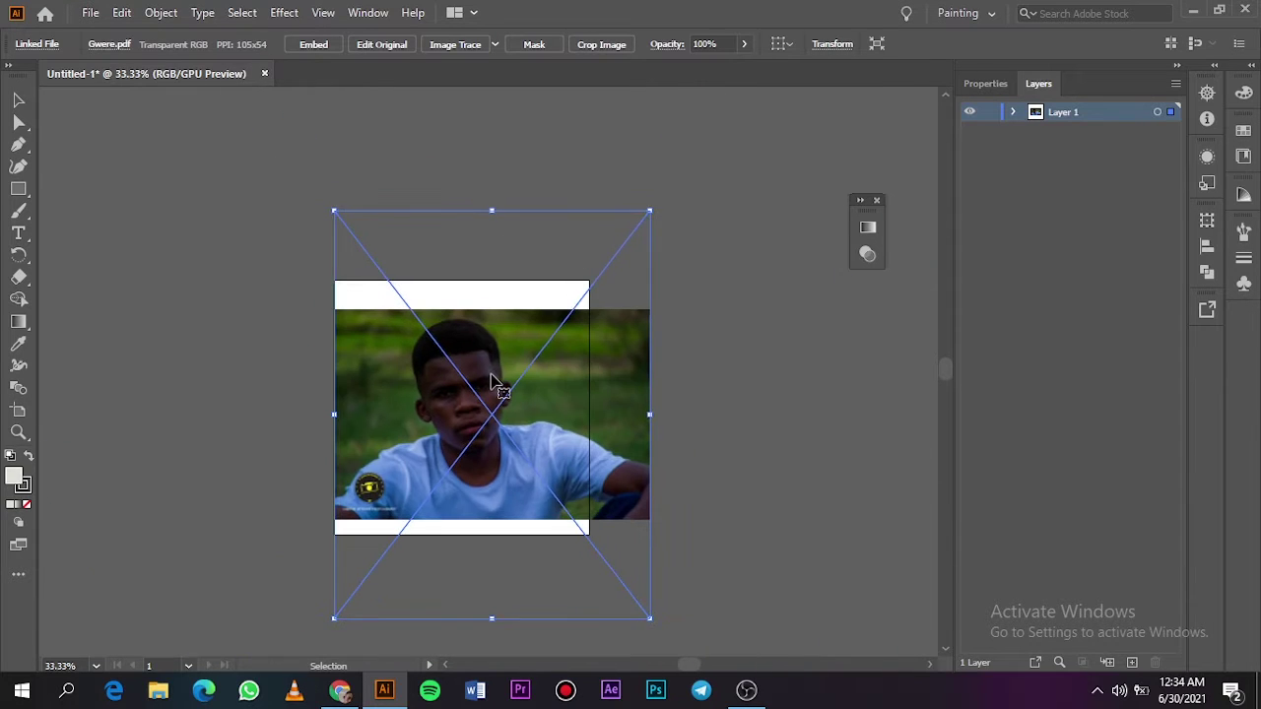
key(ctrl+0)
click(743, 43)
drag(742, 69, 737, 71)
key(ctrl+2)
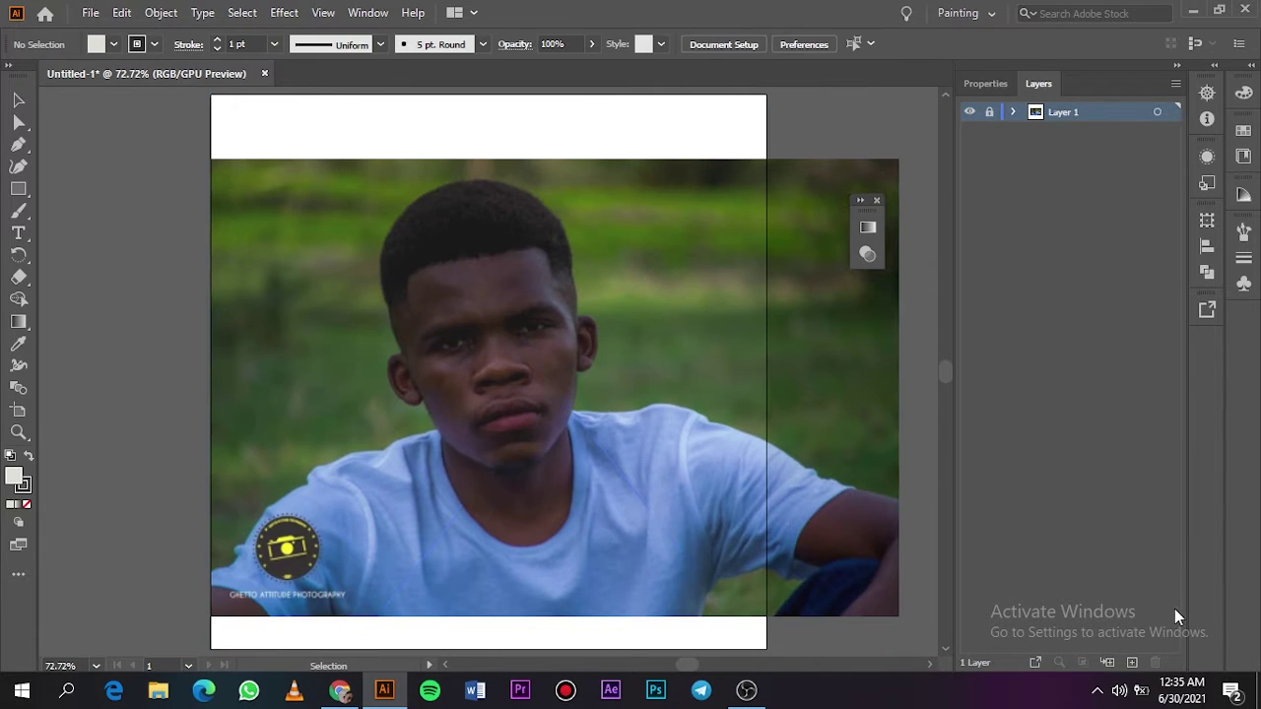
click(1132, 662)
Step: Draw a long, thin ellipse with fill 000000 and no stroke
scroll(943, 379, up, 3)
key(l)
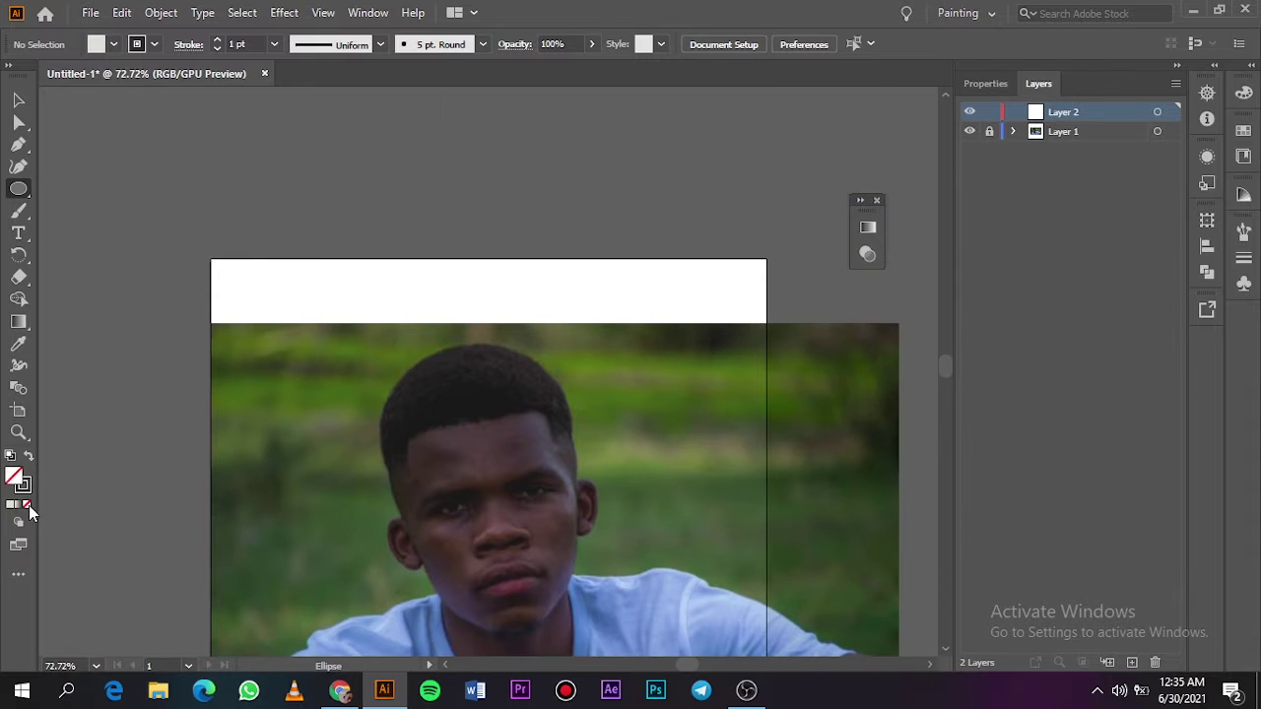
click(26, 505)
double_click(14, 477)
text(000000)
key(Return)
mouse_move(211, 238)
mouse_down()
mouse_move(491, 391)
mouse_move(490, 377)
mouse_up()
Step: Define the black ellipse as a new Art Brush with default options
scroll(771, 247, up, 5)
click(483, 43)
click(450, 186)
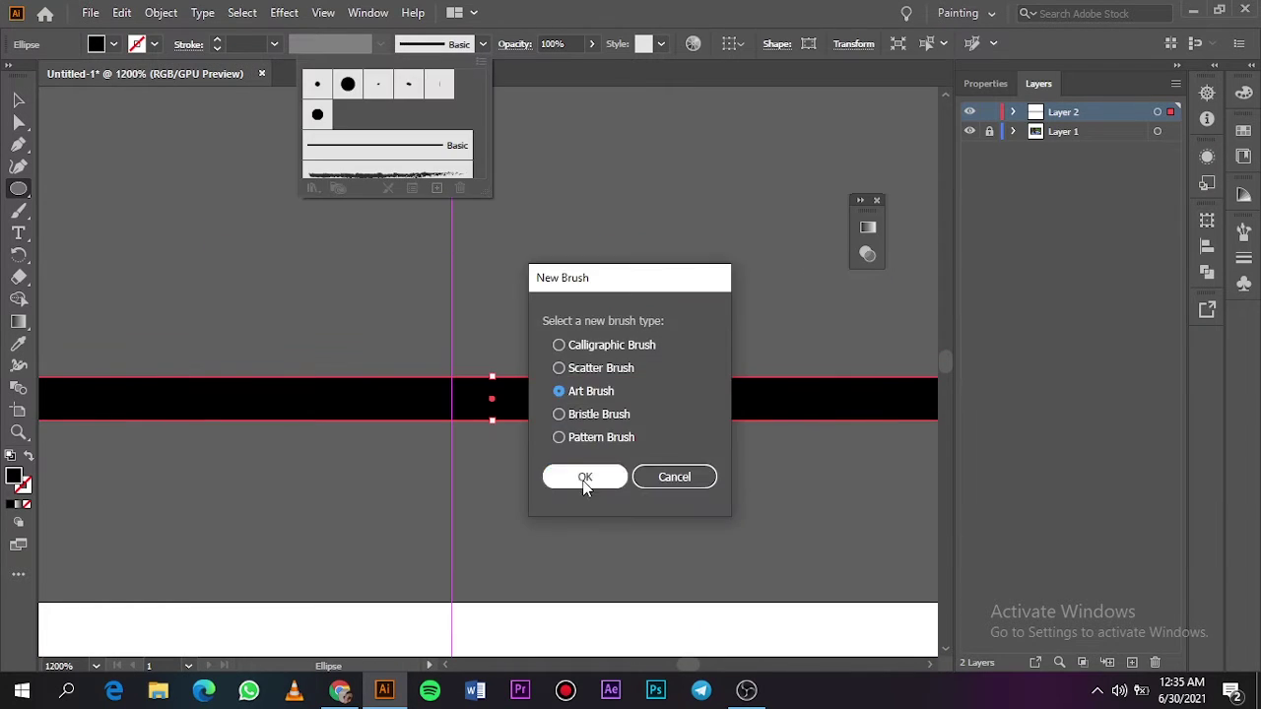
click(580, 478)
click(760, 588)
key(b)
scroll(119, 268, down, 5)
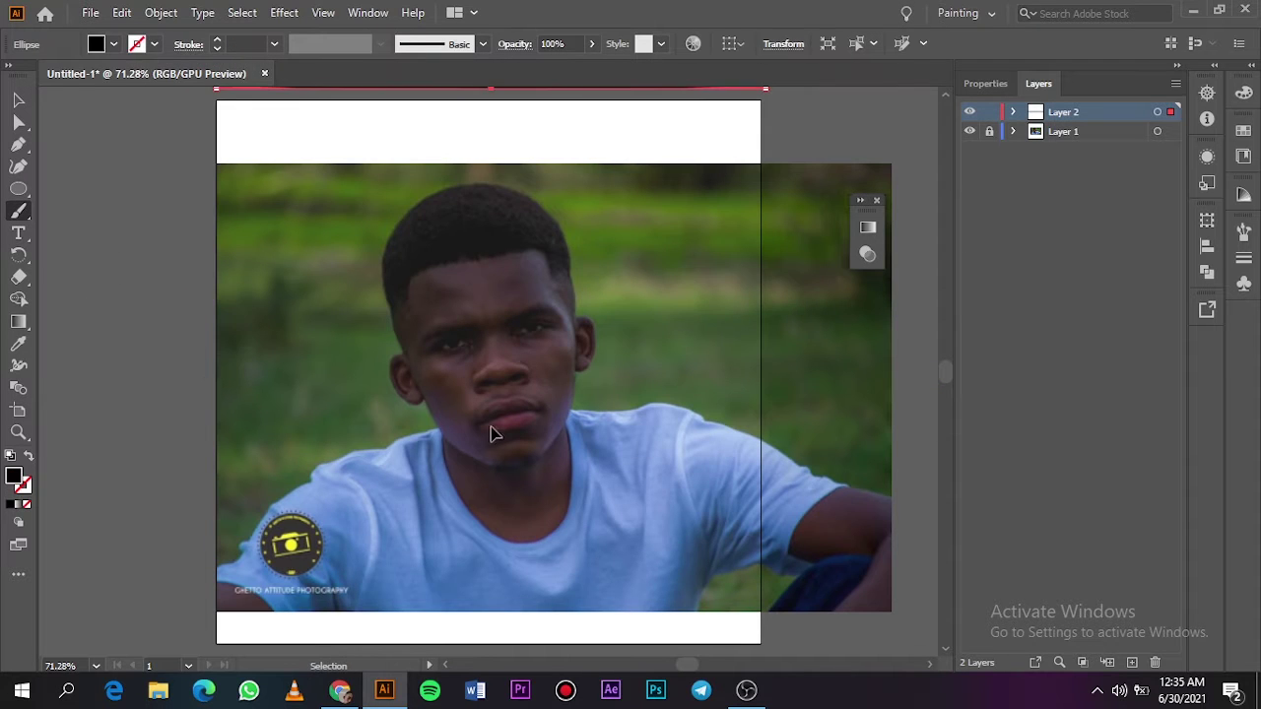
Step: Trace the first ear's lower curve, outer rim, earlobe and inner-ear curves
scroll(492, 431, up, 3)
scroll(947, 361, down, 5)
scroll(610, 295, up, 4)
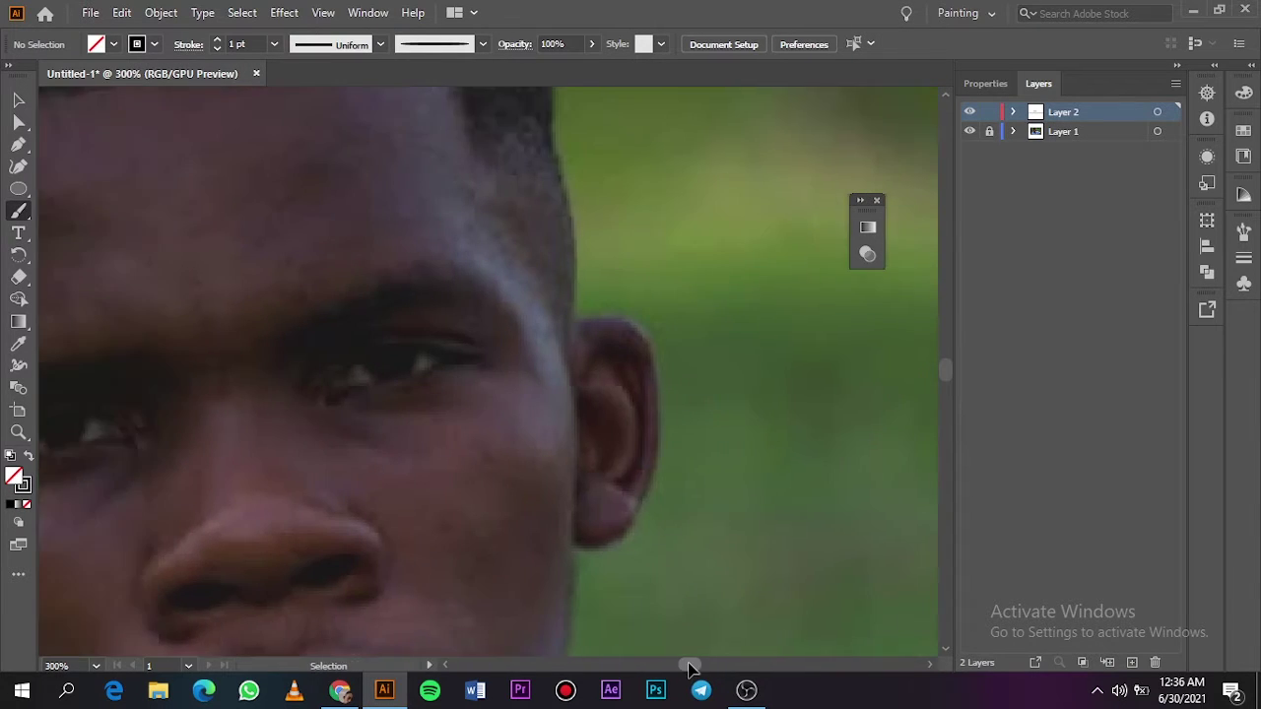
mouse_move(601, 595)
mouse_down()
mouse_move(650, 603)
mouse_move(689, 558)
mouse_up()
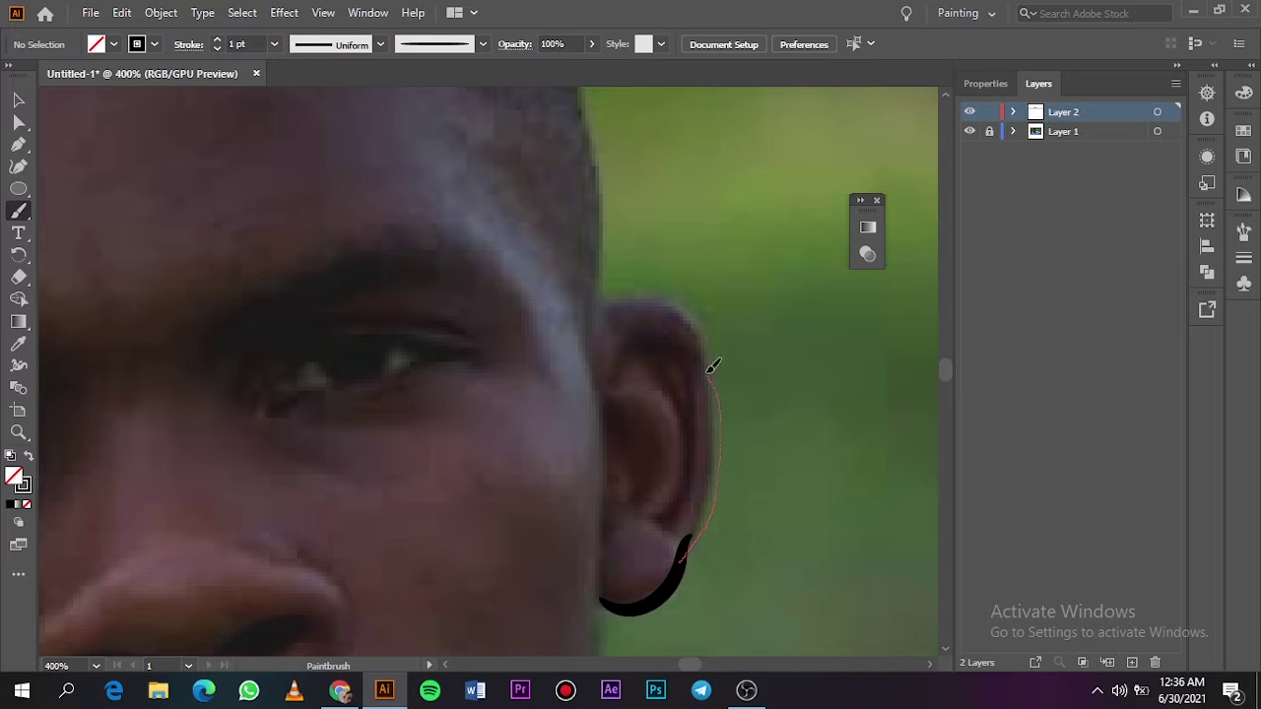
drag(605, 313, 603, 312)
drag(628, 510, 687, 538)
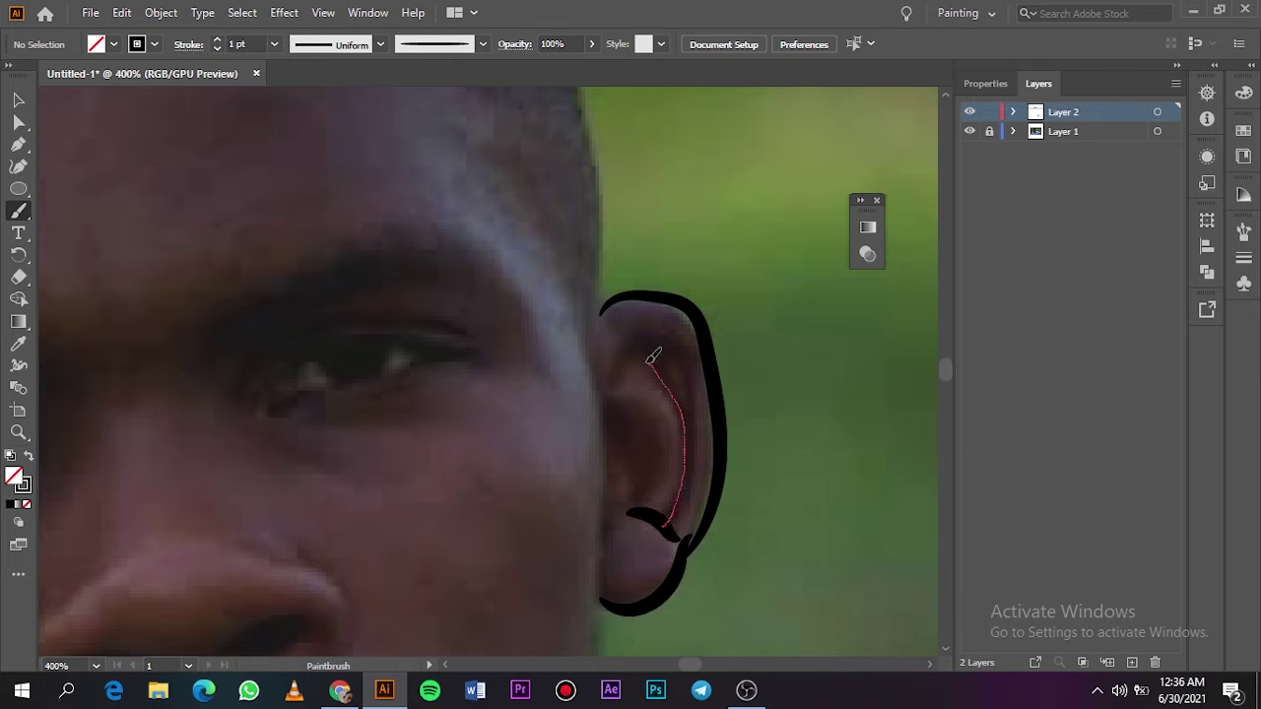
mouse_move(652, 357)
mouse_down()
mouse_move(653, 337)
mouse_move(641, 436)
mouse_move(670, 526)
mouse_up()
Step: Trace the other ear's earlobe, outer rim and inner curves
key(ctrl+0)
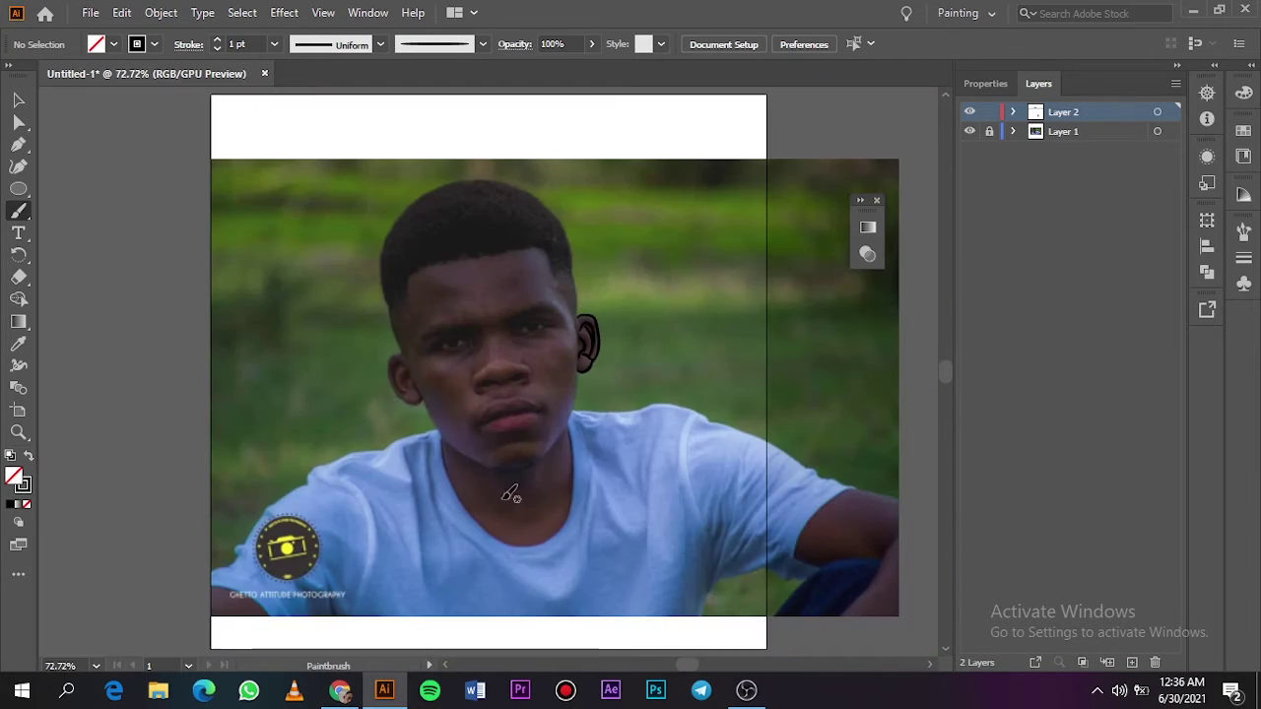
scroll(399, 379, up, 5)
drag(833, 522, 727, 497)
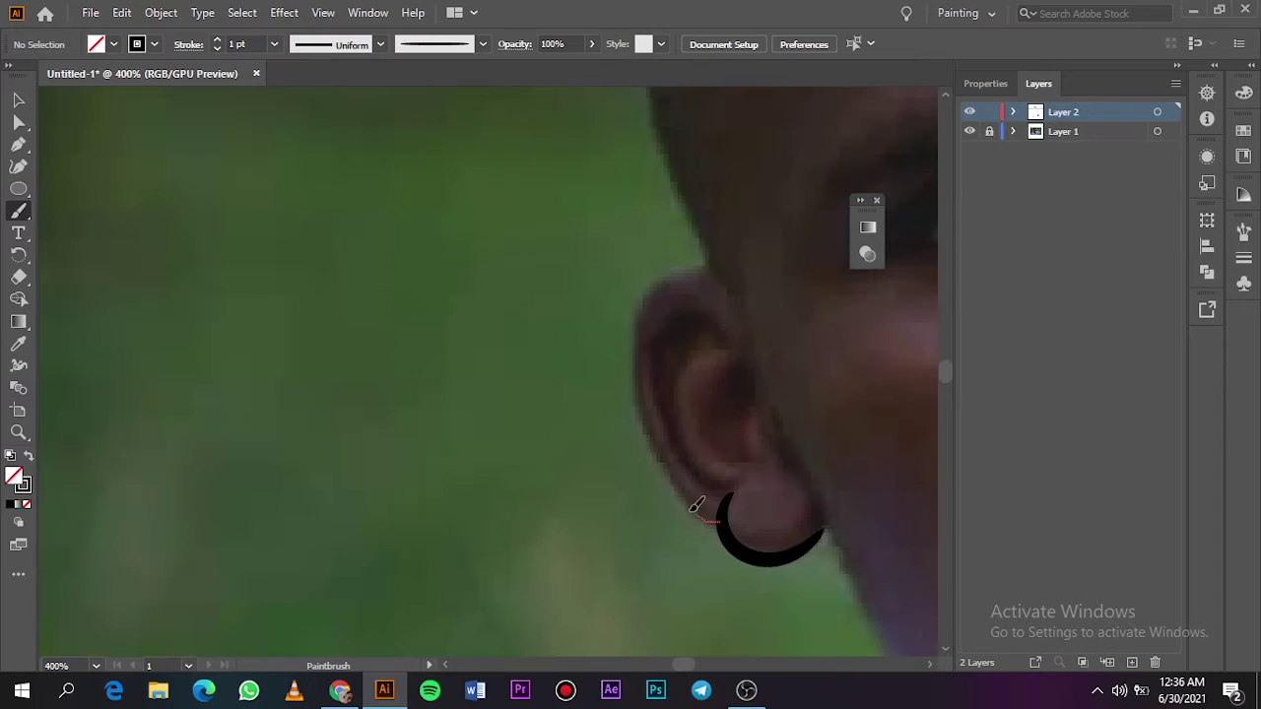
drag(655, 289, 714, 272)
drag(652, 353, 734, 488)
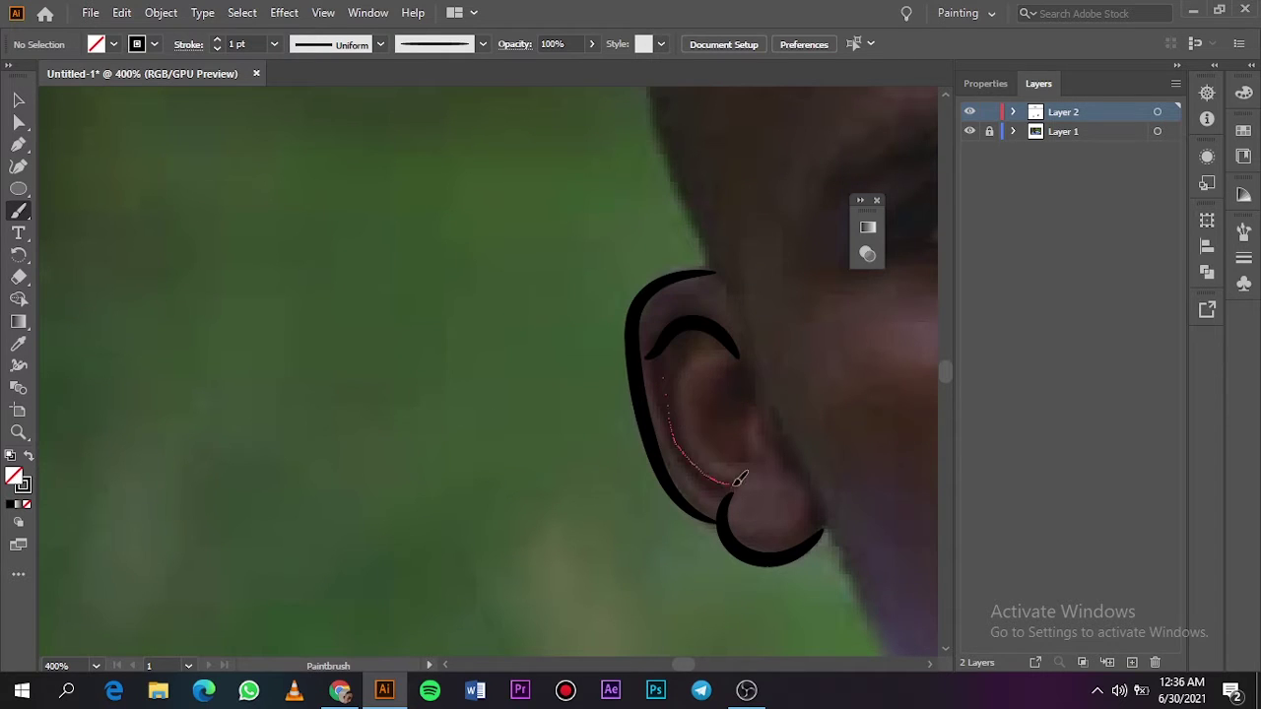
mouse_move(729, 373)
mouse_down()
mouse_move(716, 401)
mouse_move(822, 493)
mouse_up()
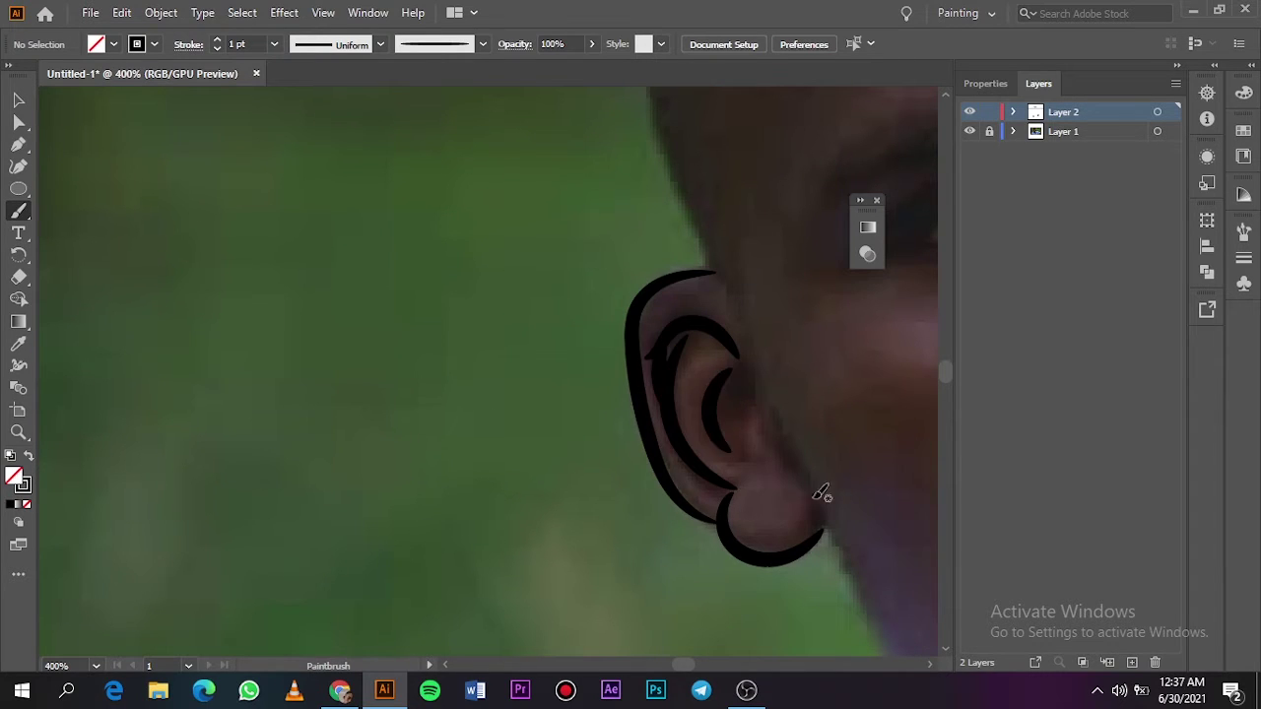
Step: Trace the jawline from the ear down to the chin, undoing unsatisfying attempts
key(ctrl+0)
scroll(500, 395, up, 5)
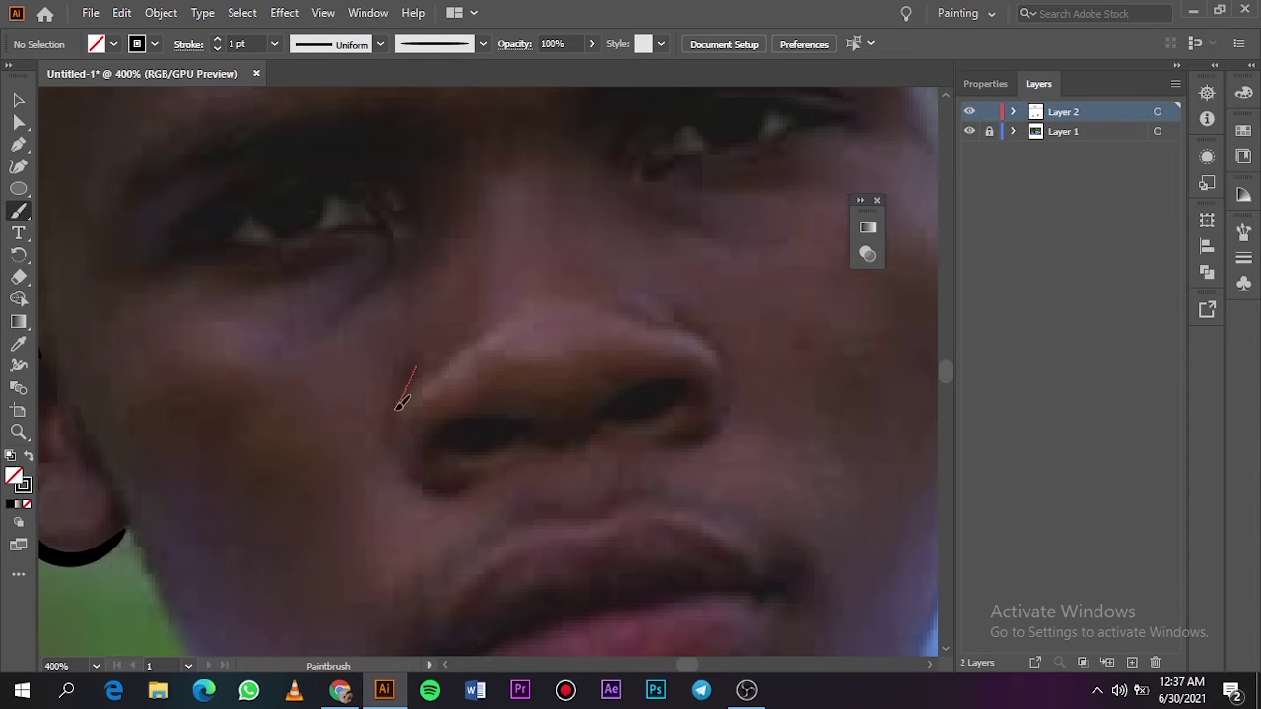
drag(402, 401, 472, 482)
key(ctrl+z)
scroll(943, 365, down, 2)
scroll(942, 366, up, 1)
scroll(943, 365, up, 1)
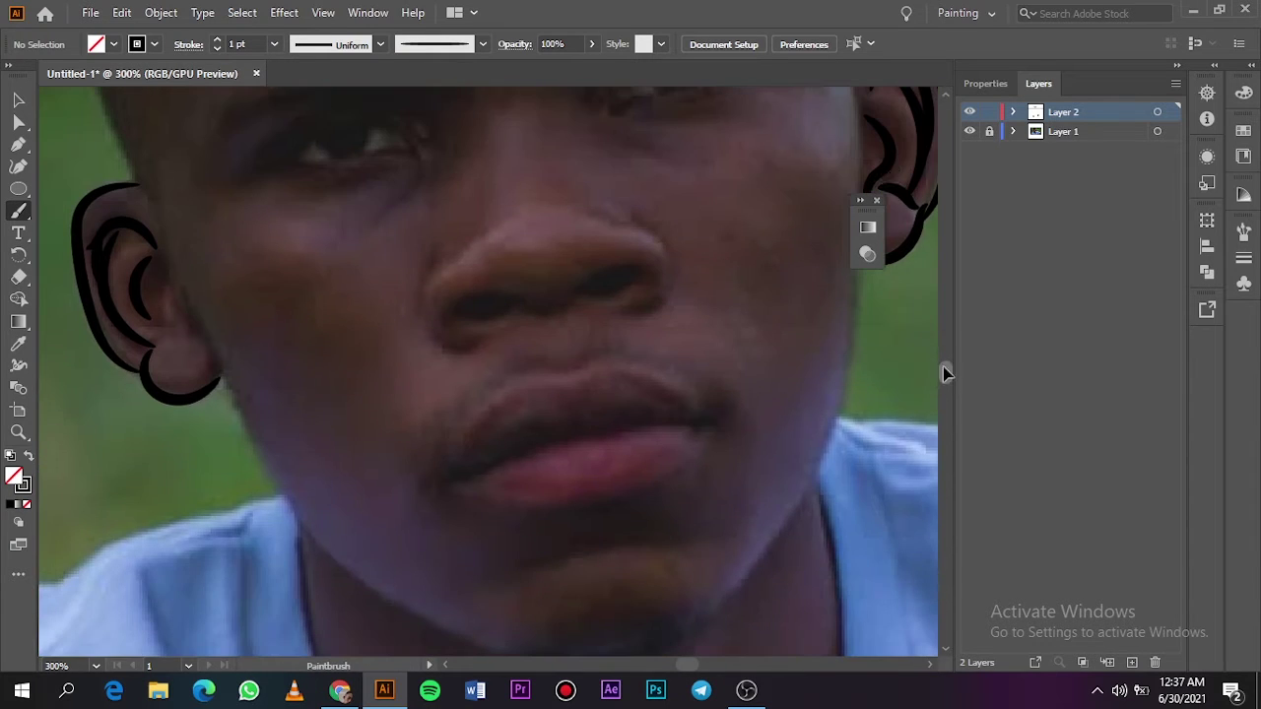
scroll(944, 372, down, 3)
scroll(944, 373, down, 1)
scroll(945, 373, up, 1)
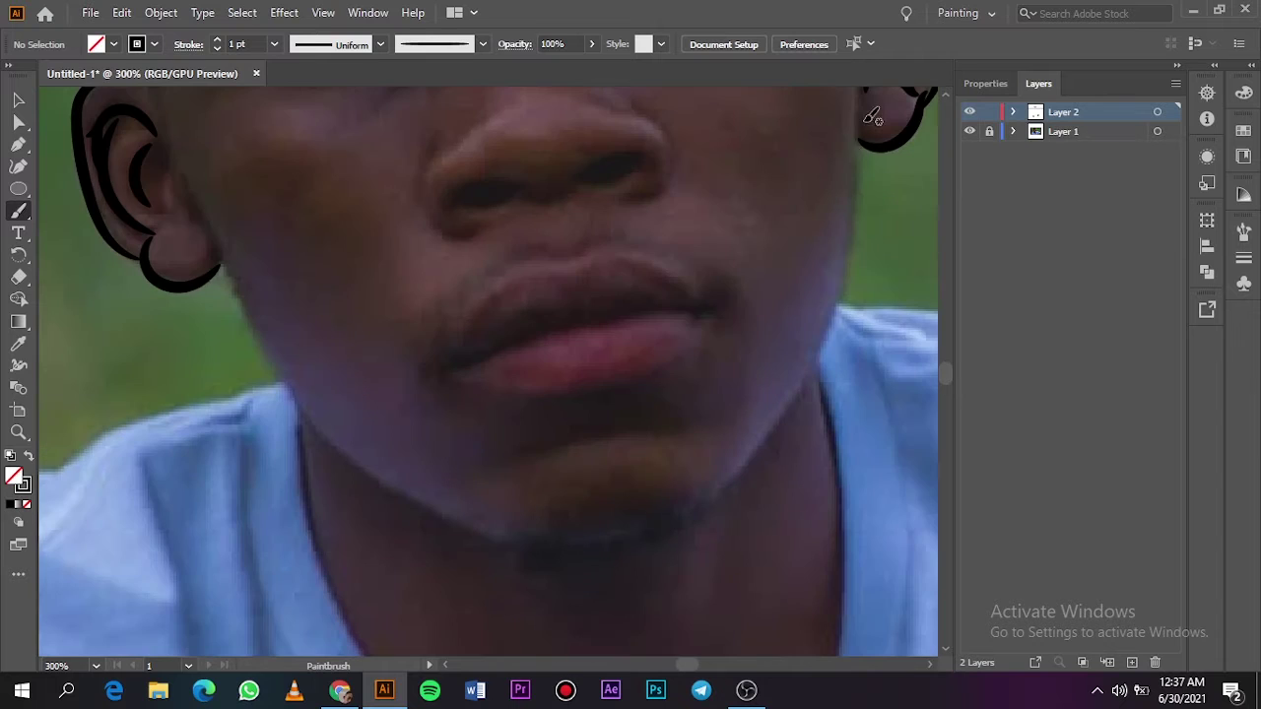
drag(630, 517, 647, 516)
key(ctrl+z)
mouse_move(211, 211)
mouse_down()
mouse_move(352, 450)
mouse_move(277, 336)
mouse_up()
key(ctrl+z)
drag(472, 517, 553, 537)
key(ctrl+z)
mouse_move(460, 516)
mouse_down()
mouse_move(543, 548)
mouse_move(528, 542)
mouse_up()
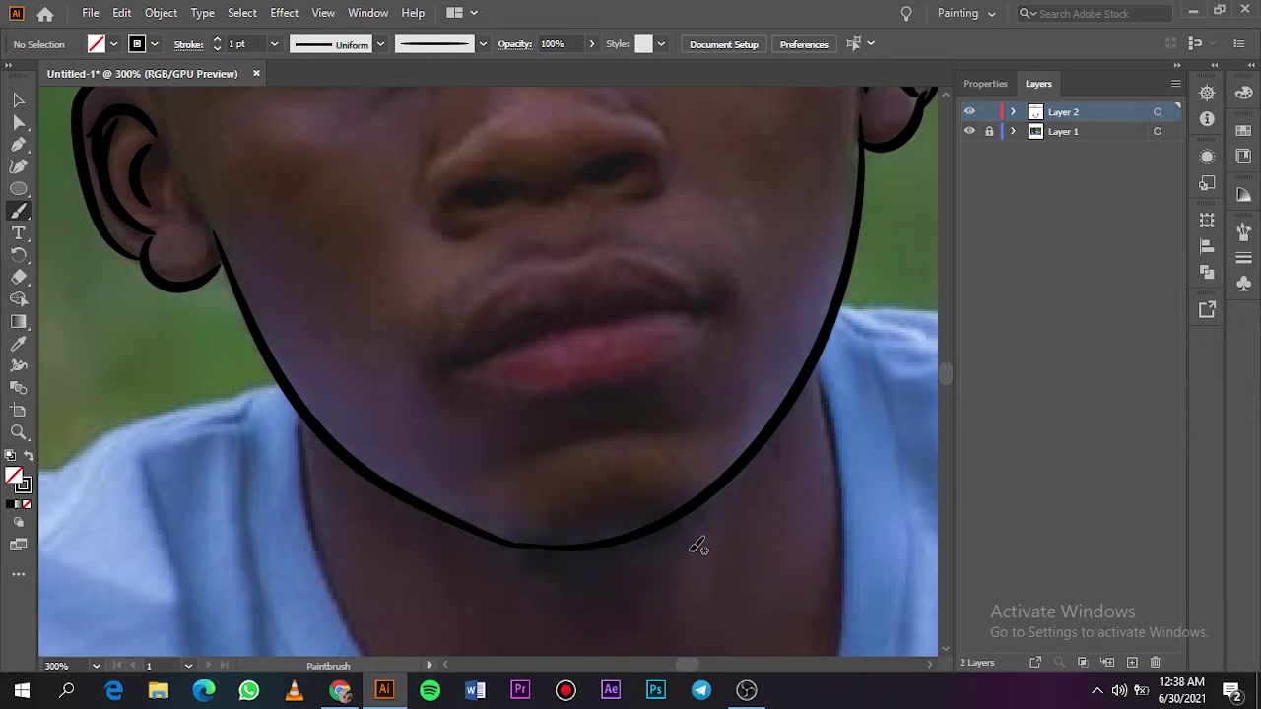
Step: Zoom in on the jaw and redraw the stroke near the earlobe
key(ctrl+=)
scroll(664, 211, down, 3)
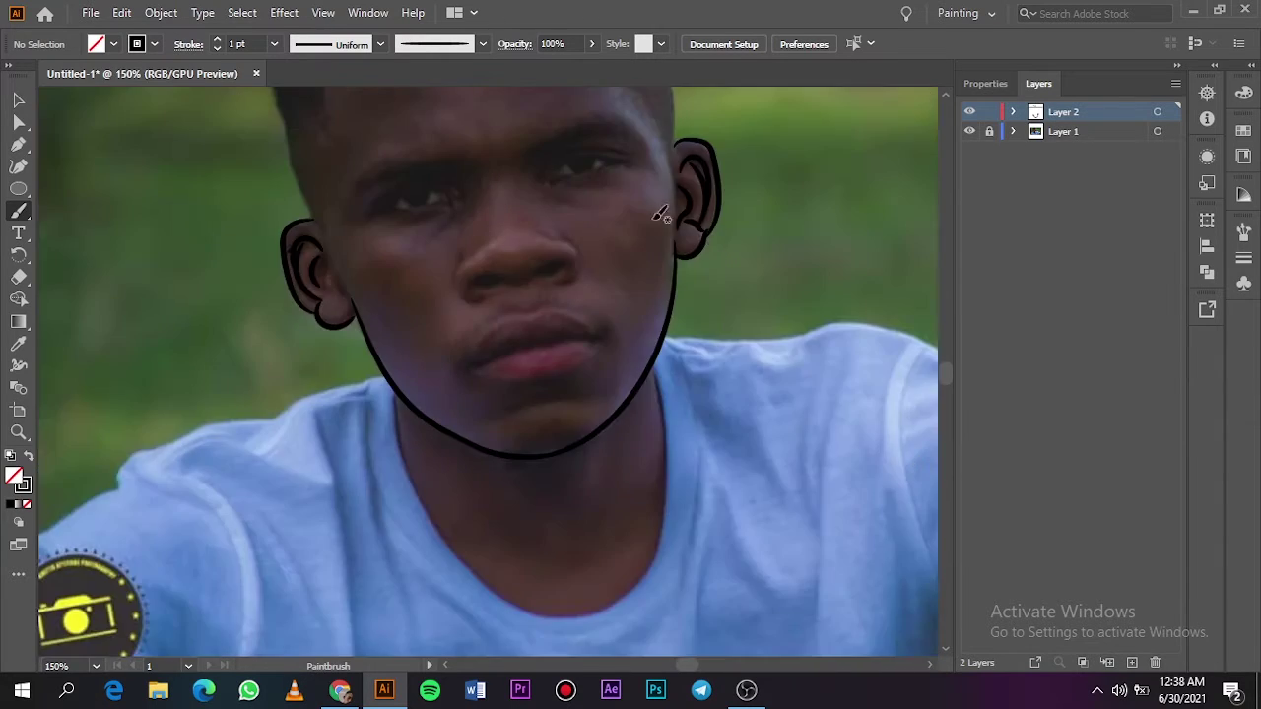
scroll(638, 534, up, 3)
scroll(942, 363, up, 1)
scroll(394, 394, down, 3)
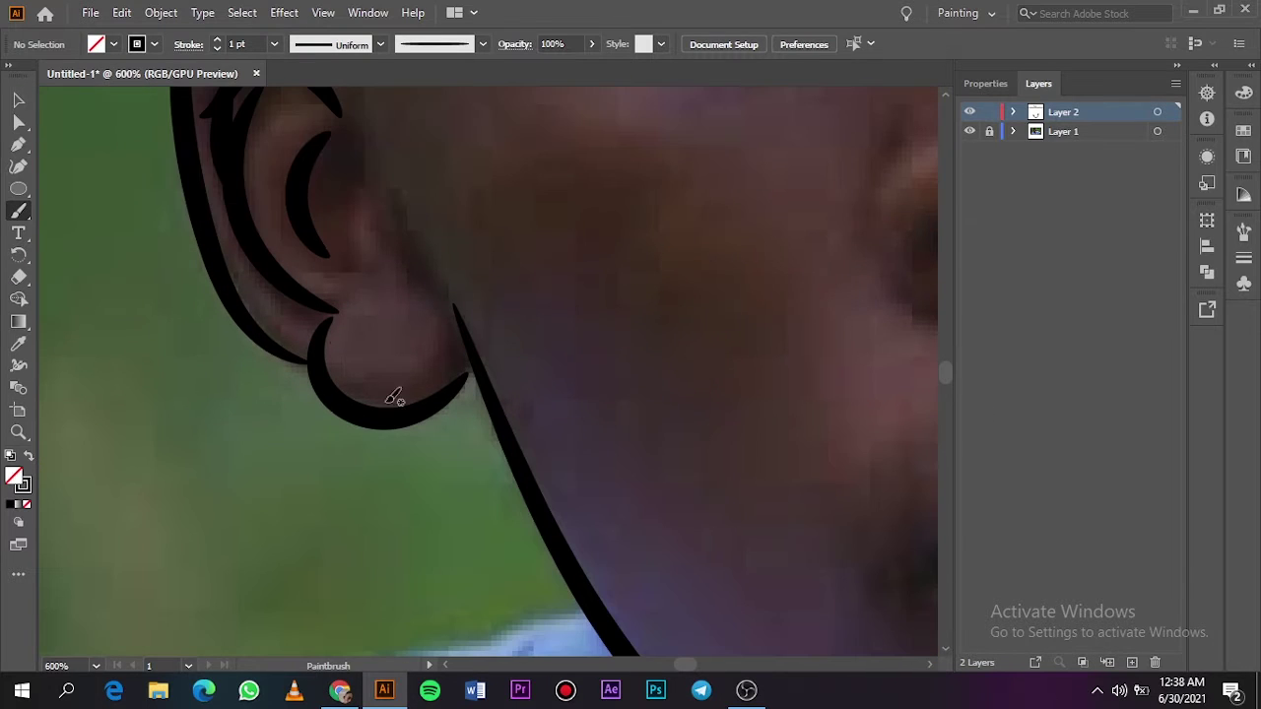
drag(394, 394, 402, 421)
key(ctrl+0)
Step: Finish the ear outline and stroke the sides of the head upward from the ears
click(970, 132)
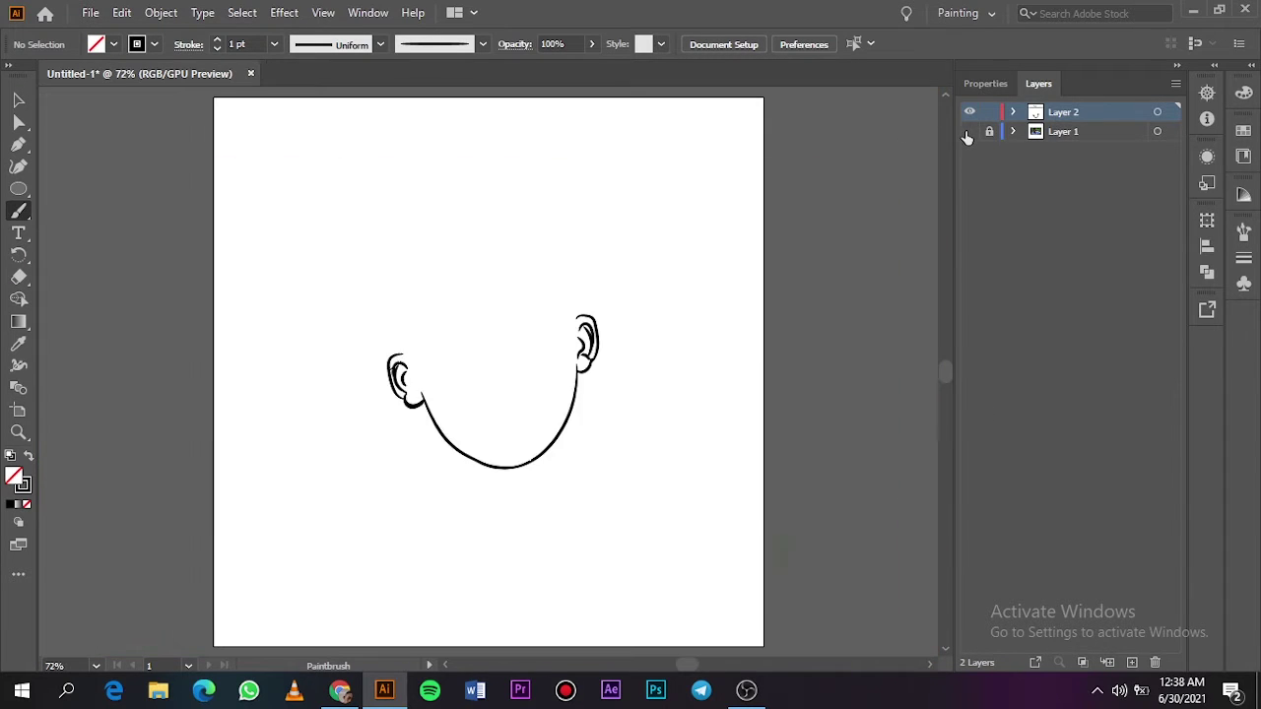
scroll(422, 272, up, 3)
scroll(940, 344, up, 5)
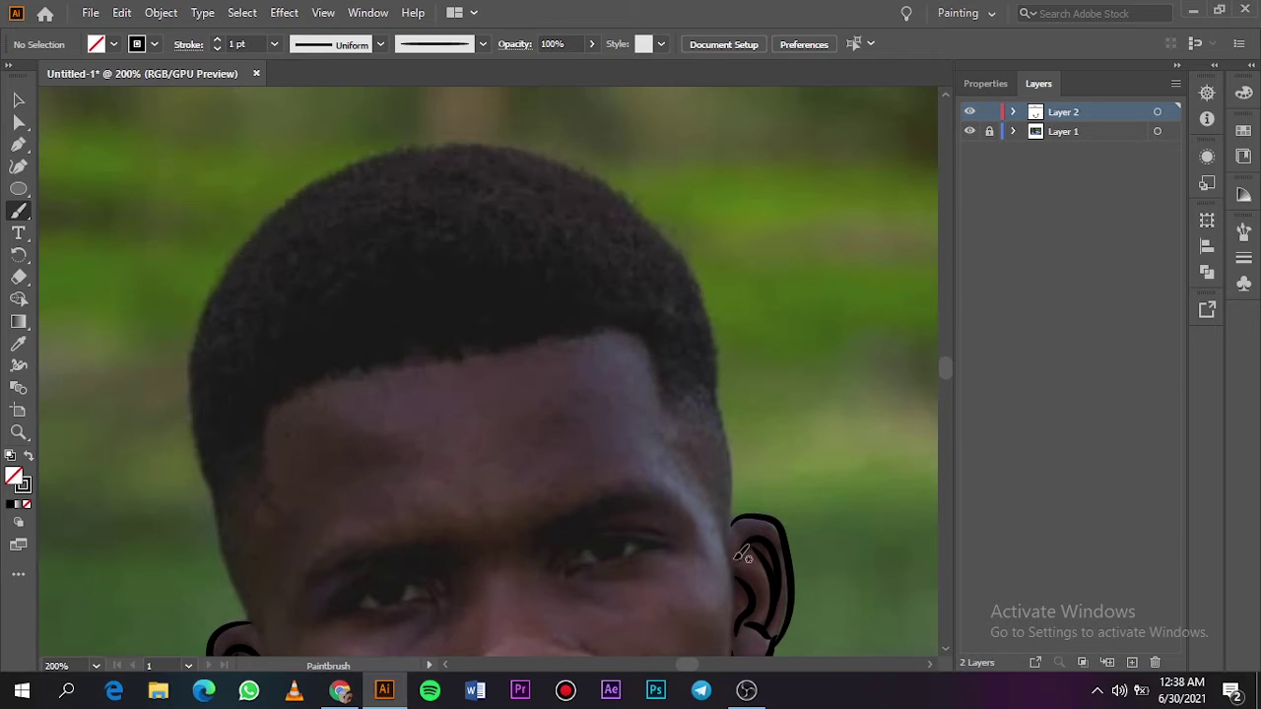
drag(720, 377, 718, 372)
scroll(945, 370, down, 4)
scroll(872, 335, up, 2)
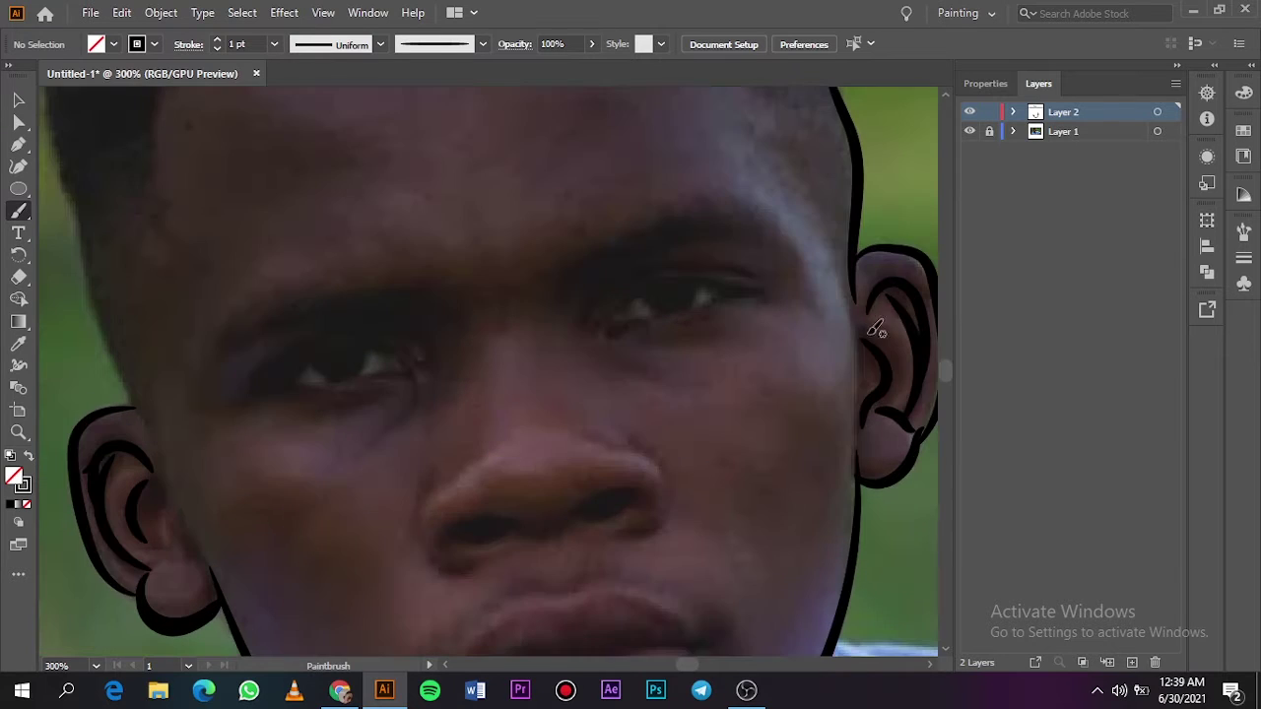
drag(192, 519, 194, 523)
scroll(541, 434, left, 5)
drag(542, 433, 526, 406)
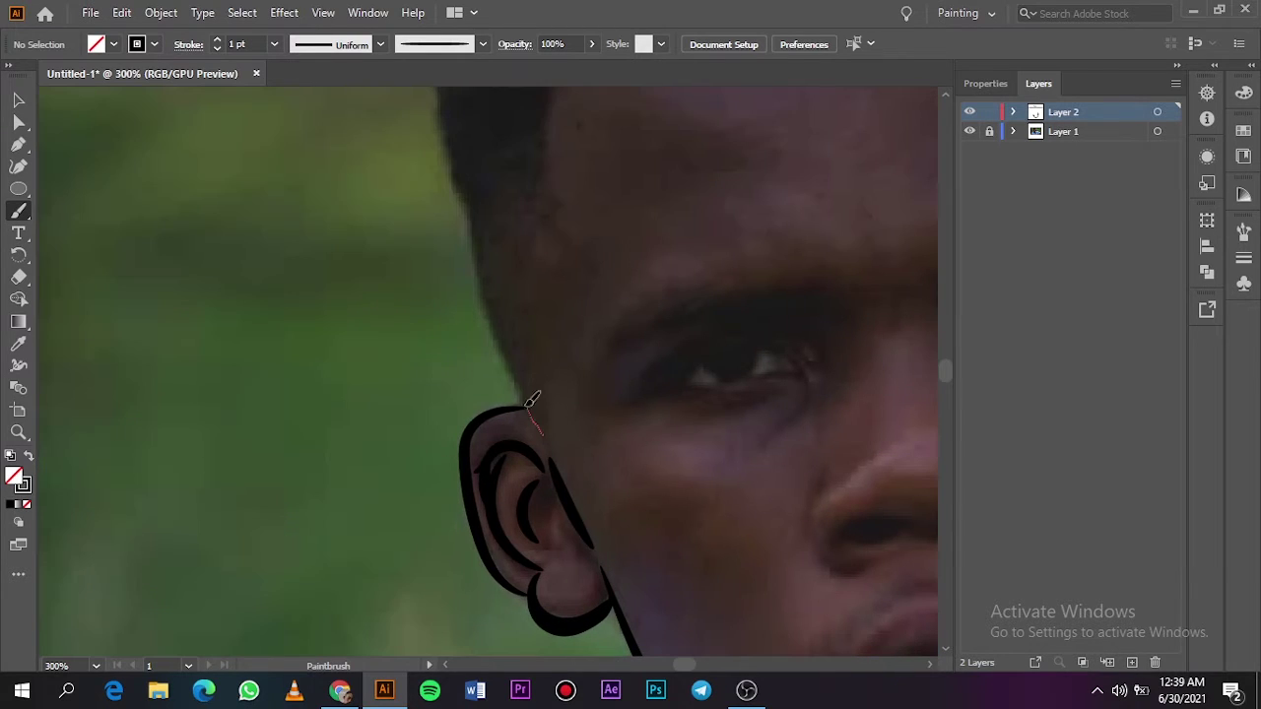
drag(486, 241, 486, 202)
key(ctrl+0)
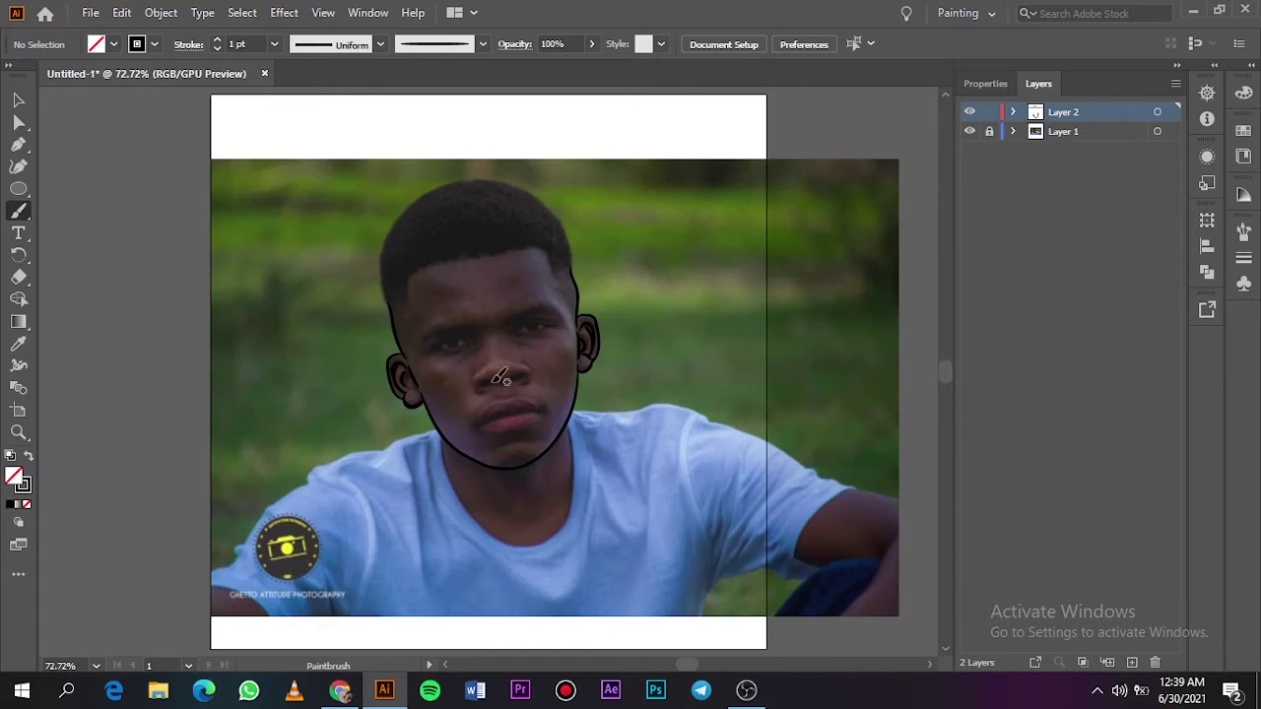
Step: Draw both sides of the nose, the curve under the tip and both nostrils
scroll(498, 377, up, 4)
scroll(504, 374, up, 2)
drag(415, 359, 406, 401)
drag(480, 476, 488, 482)
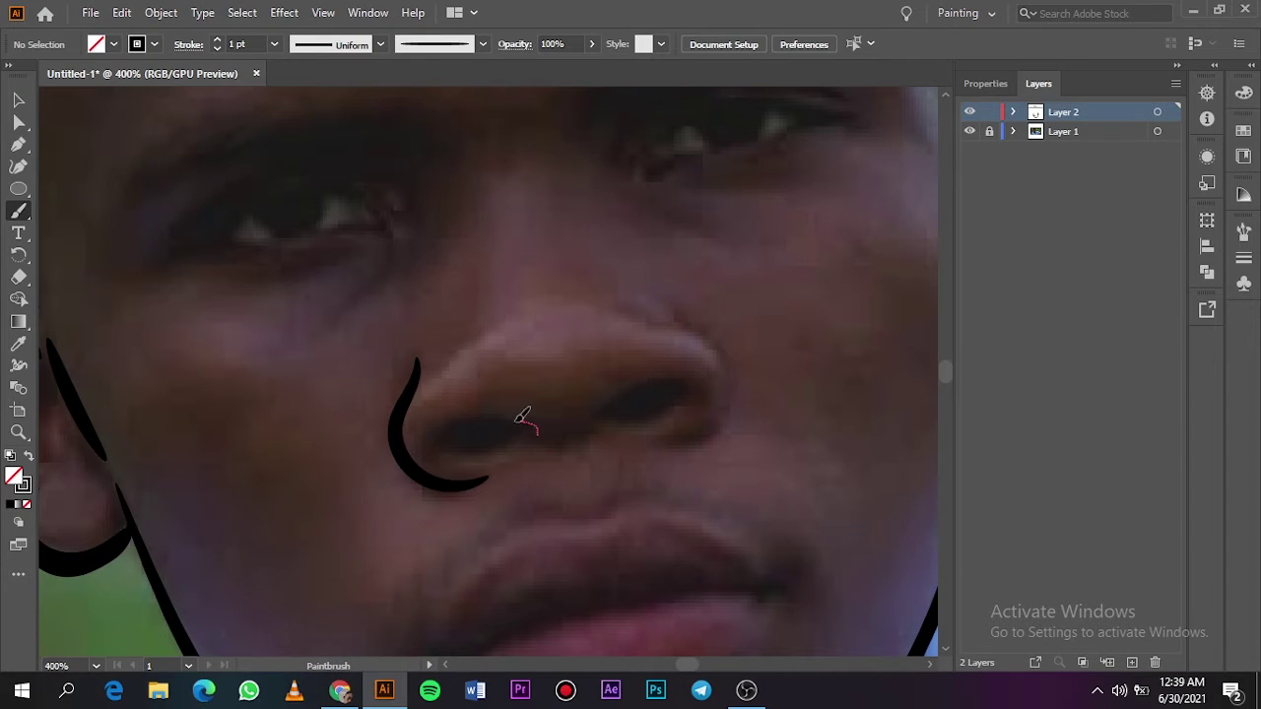
mouse_move(521, 416)
mouse_down()
mouse_move(433, 468)
mouse_move(537, 418)
mouse_move(597, 420)
mouse_up()
mouse_move(596, 419)
mouse_down()
mouse_move(698, 403)
mouse_move(605, 422)
mouse_move(711, 431)
mouse_up()
drag(703, 323, 703, 323)
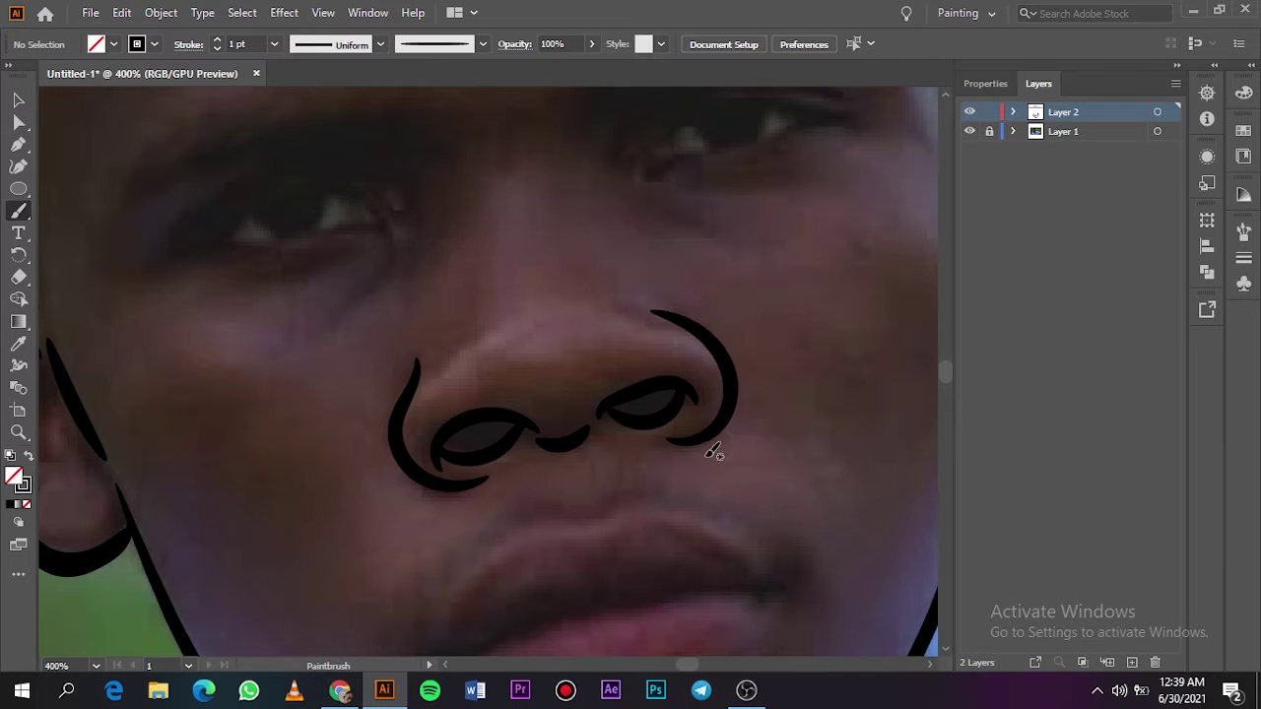
scroll(690, 374, down, 5)
scroll(690, 374, up, 2)
key(ctrl+0)
Step: Trace the lower lip, redoing the first unsatisfying stroke
click(969, 131)
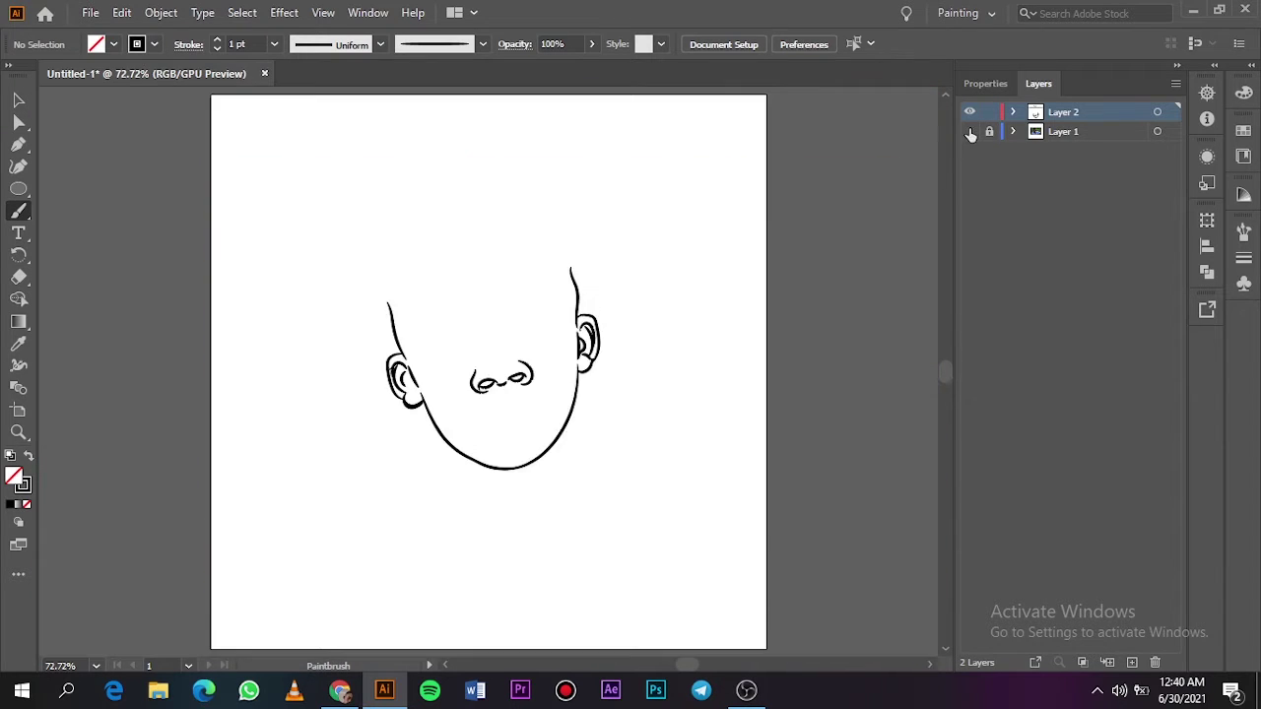
scroll(506, 417, up, 3)
scroll(520, 417, up, 5)
scroll(432, 370, down, 3)
drag(421, 374, 649, 390)
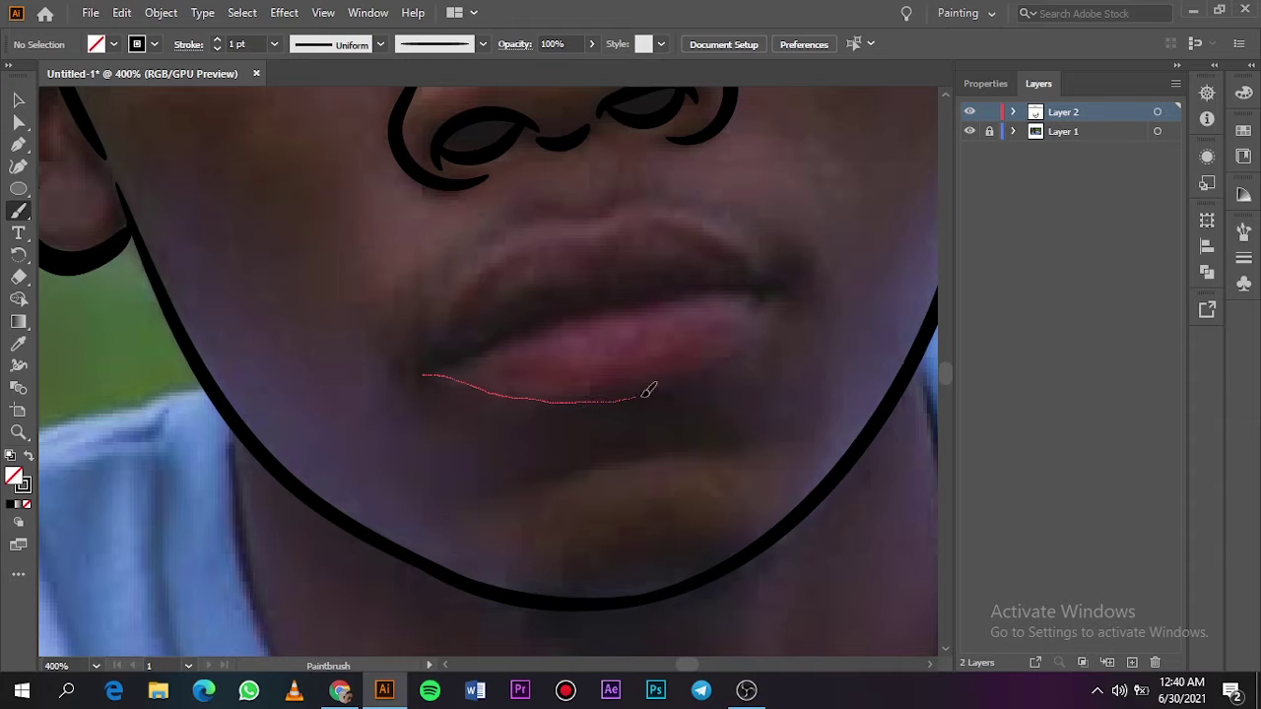
drag(800, 278, 800, 278)
key(ctrl+z)
drag(426, 377, 608, 398)
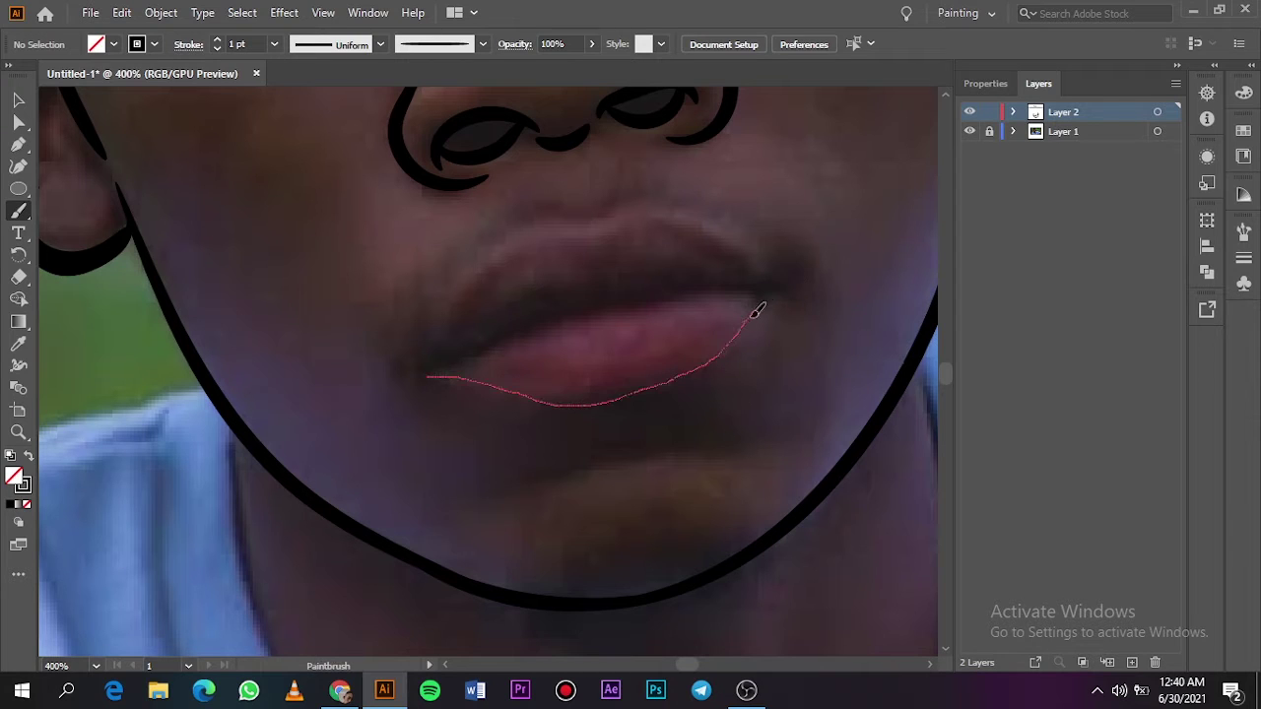
drag(754, 313, 776, 293)
Step: Trace the upper lip outline and the line between the lips
drag(548, 225, 549, 226)
drag(595, 236, 548, 228)
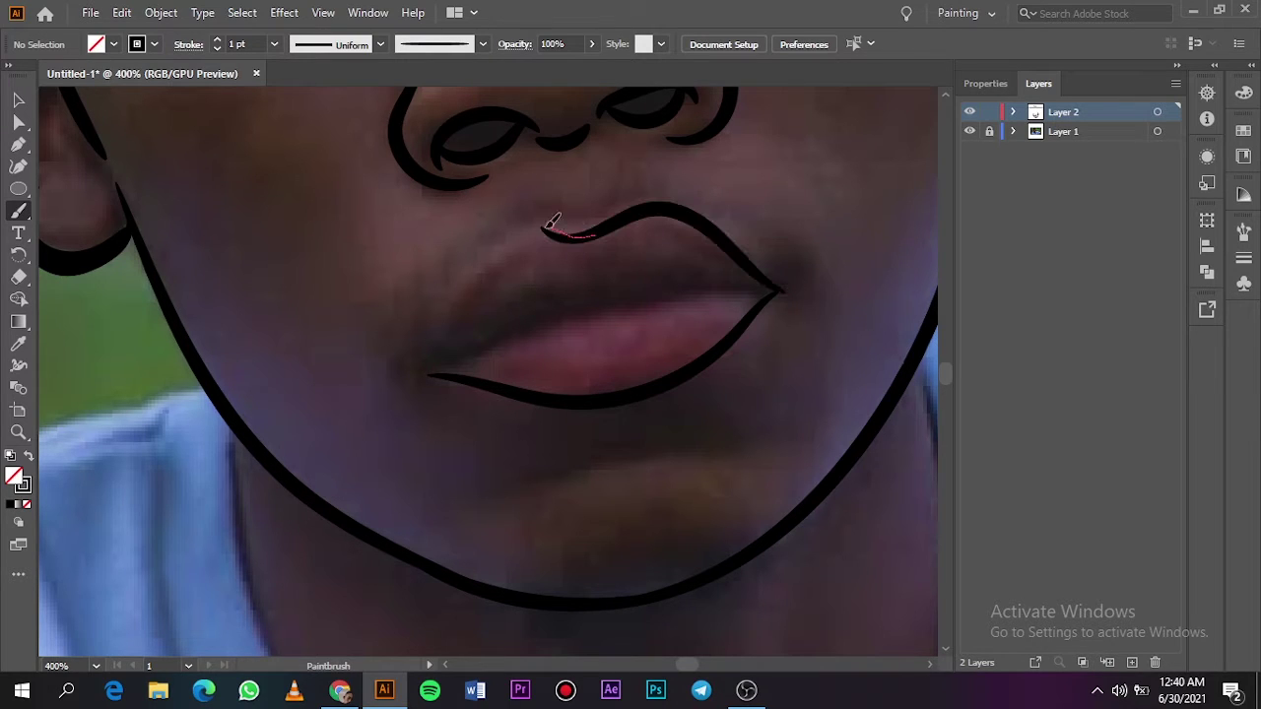
drag(425, 373, 425, 373)
key(ctrl+z)
drag(586, 233, 591, 231)
key(ctrl+plus)
drag(382, 399, 392, 381)
drag(680, 278, 682, 276)
drag(652, 287, 698, 270)
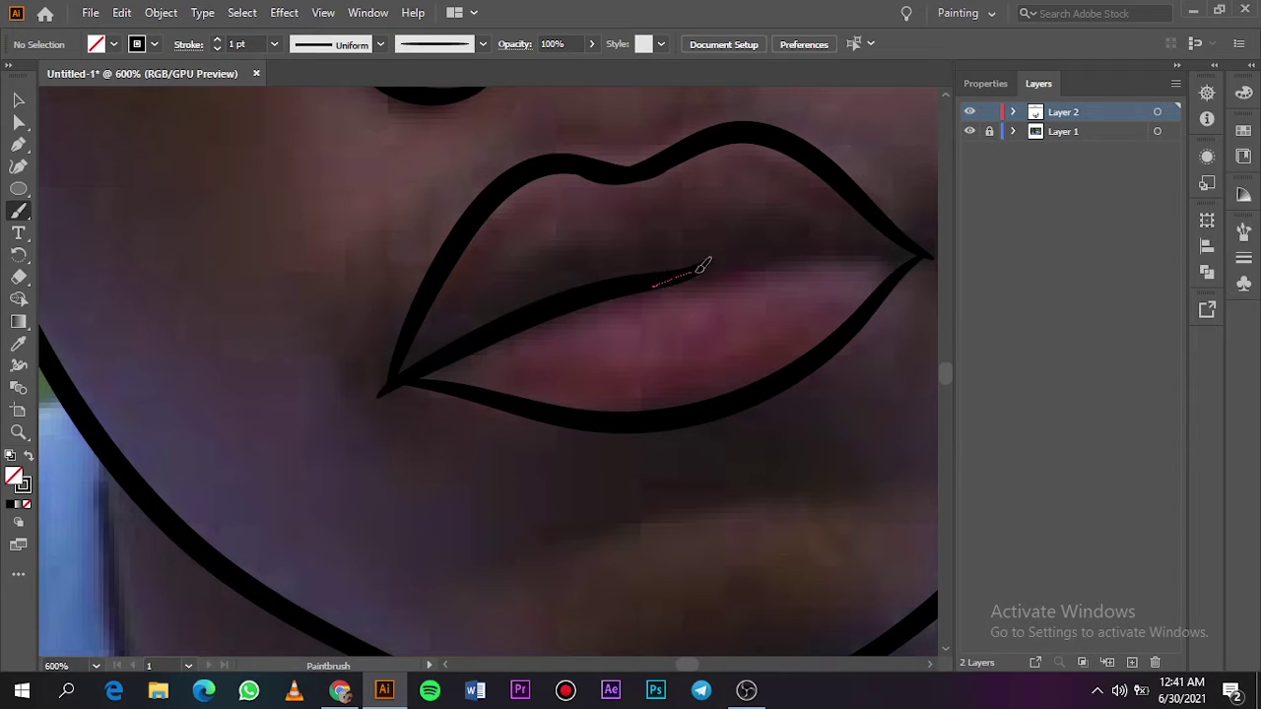
drag(904, 241, 911, 244)
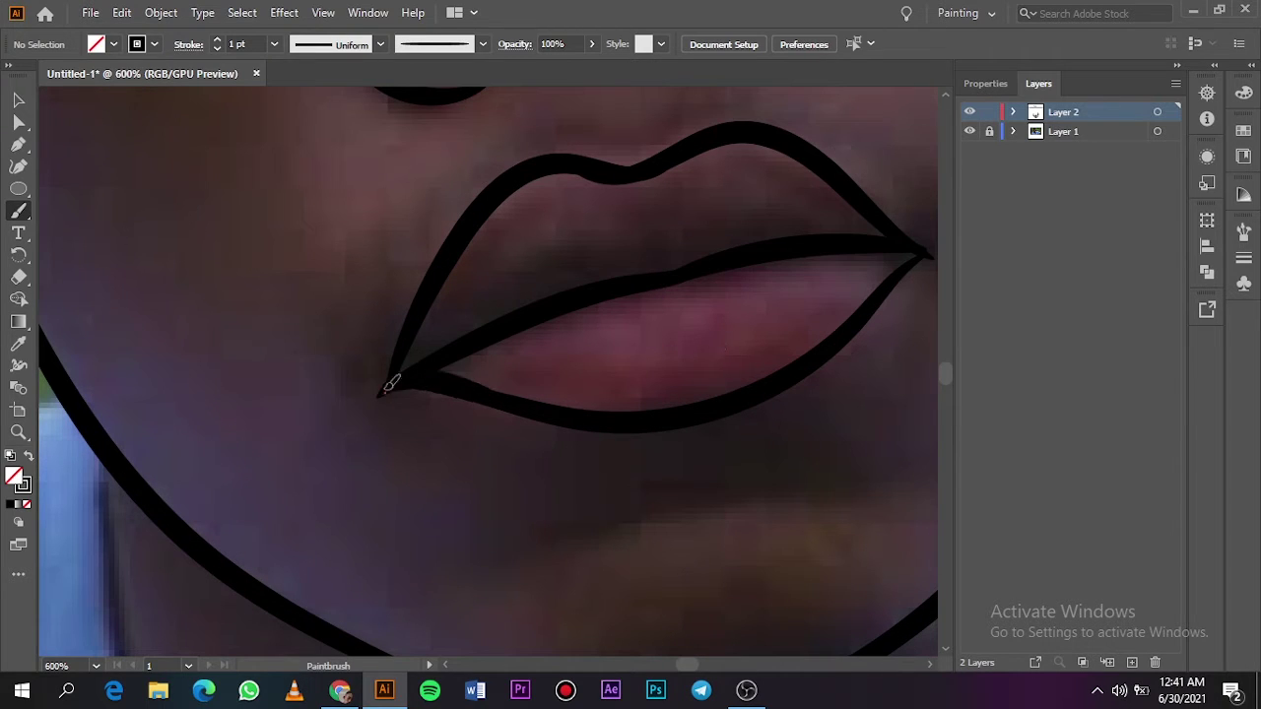
key(ctrl+0)
Step: Delete two unwanted upper-lip paths, redraw the upper lip and check against the photo
click(970, 132)
scroll(548, 395, up, 5)
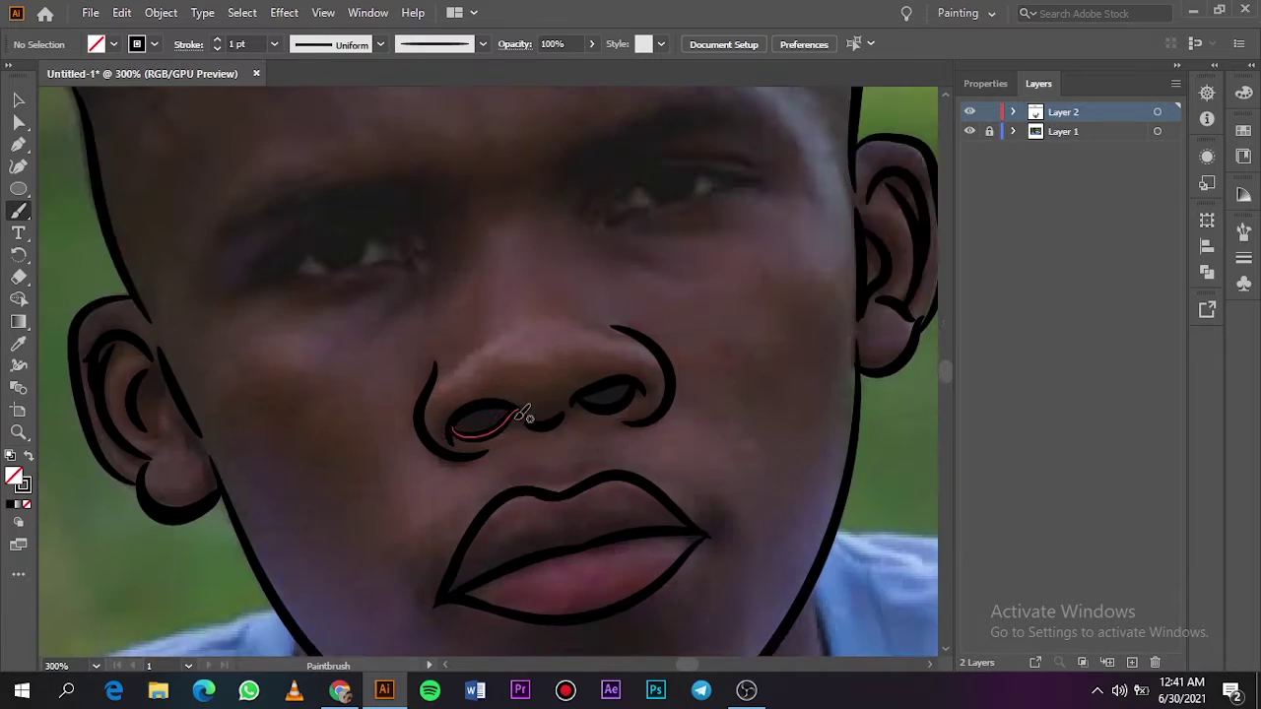
ctrl+click(523, 247)
key(Delete)
ctrl+click(589, 232)
key(Delete)
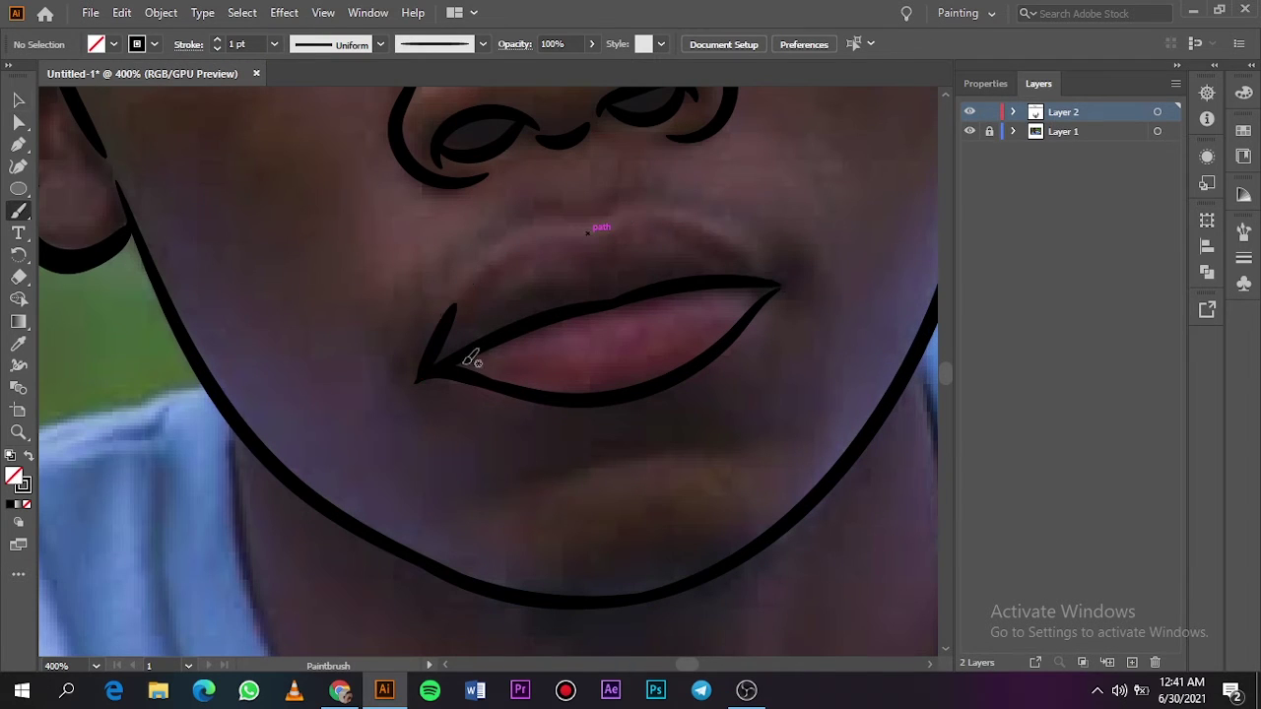
drag(789, 292, 791, 291)
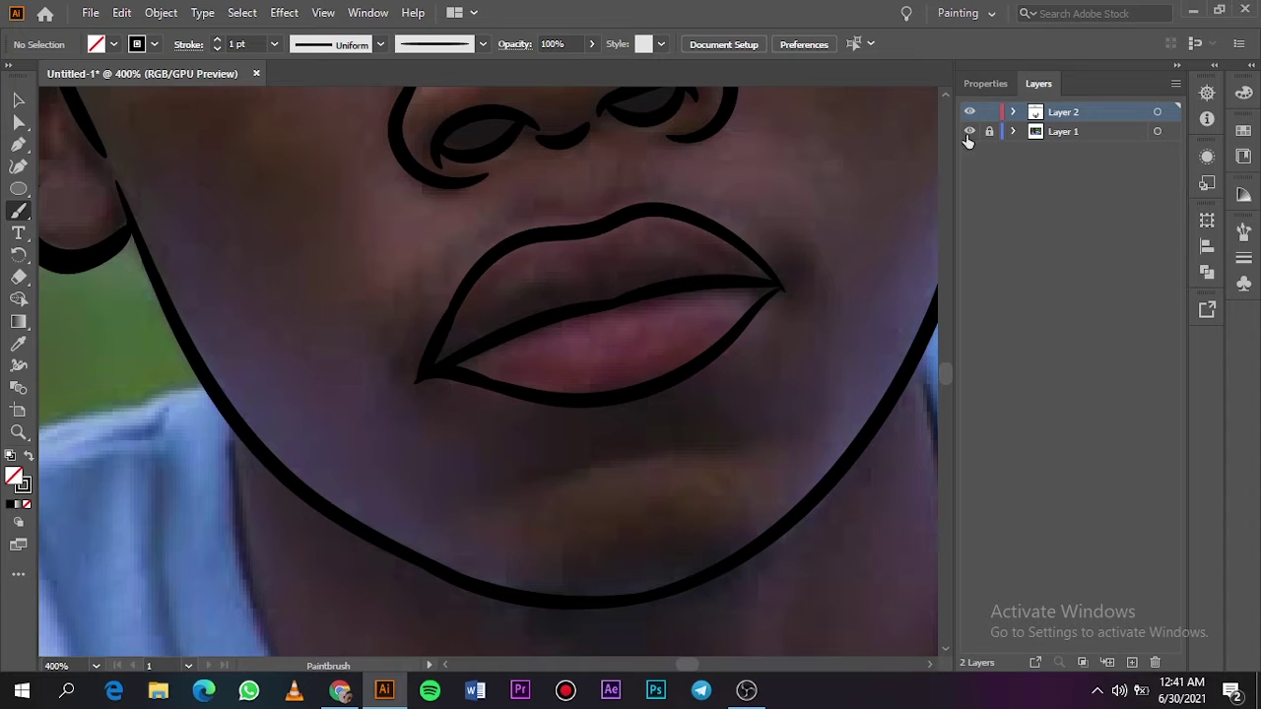
click(970, 132)
key(ctrl+0)
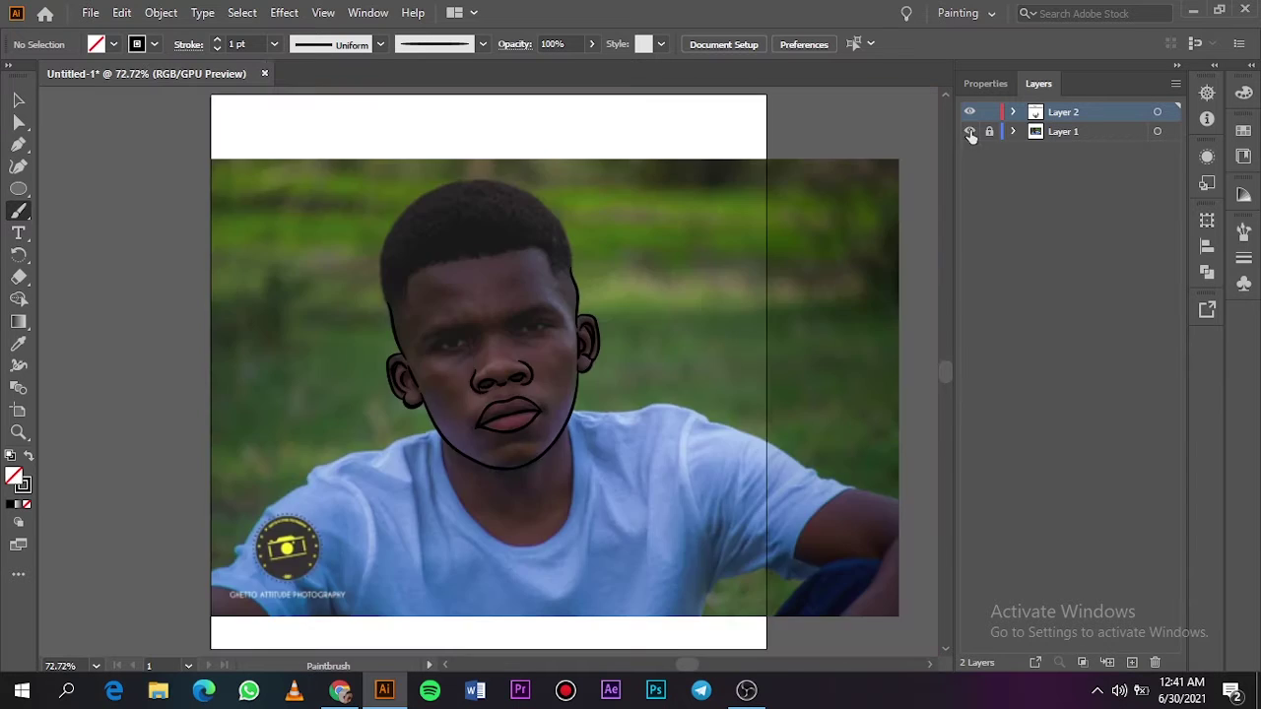
click(970, 132)
Step: Trace the left eye's lower and upper eyelids and the iris edge
scroll(477, 391, up, 5)
scroll(683, 668, left, 3)
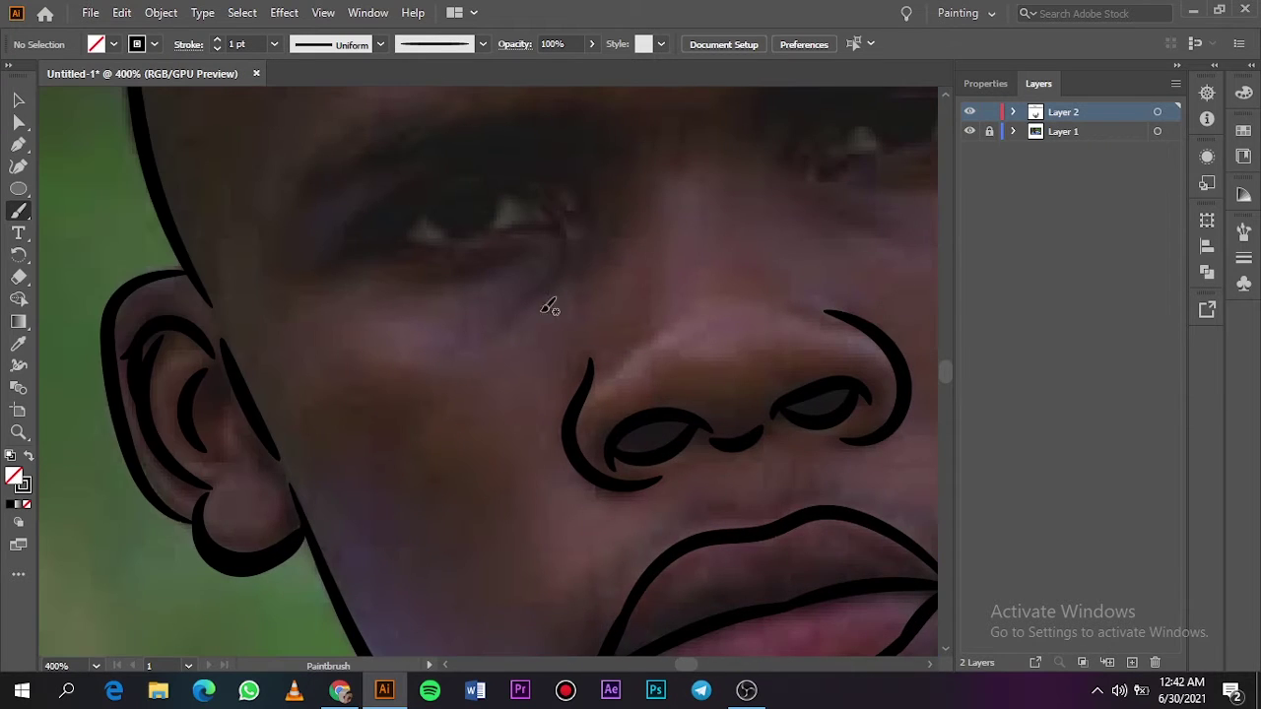
drag(398, 227, 347, 247)
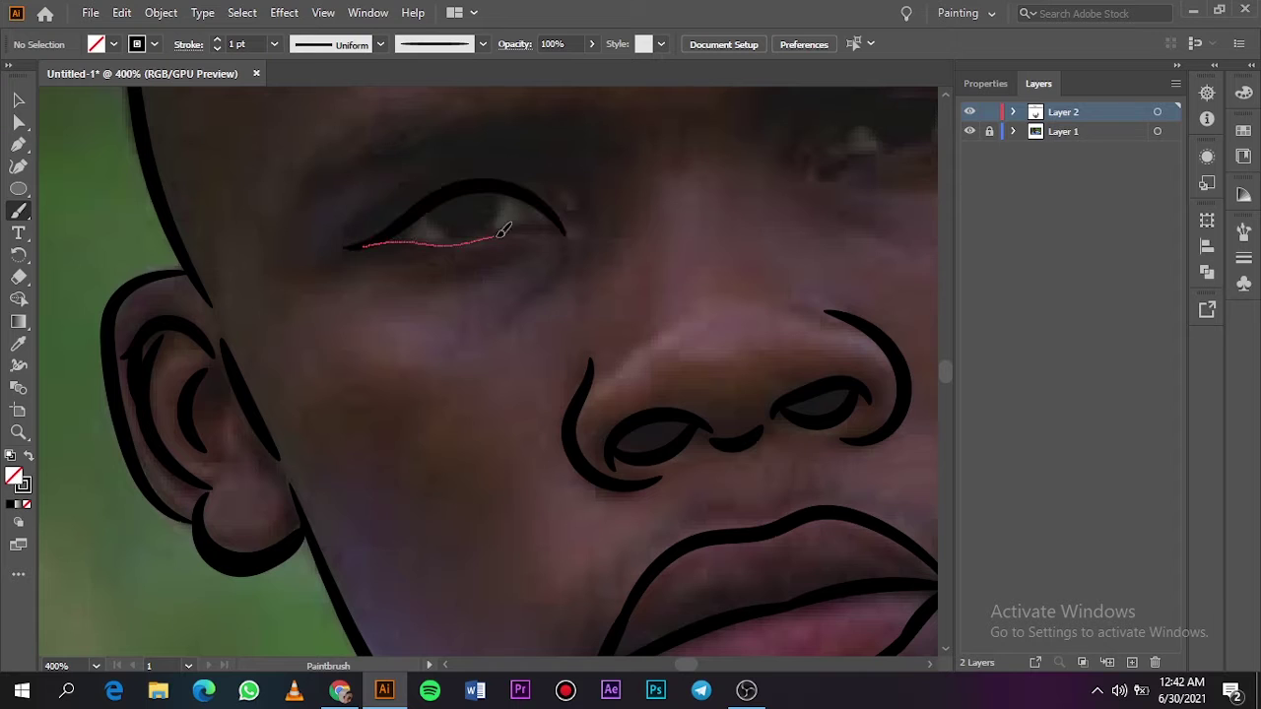
mouse_move(498, 235)
mouse_down()
mouse_move(559, 233)
mouse_move(485, 237)
mouse_up()
key(ctrl+z)
key(ctrl+z)
key(ctrl+z)
drag(345, 247, 448, 190)
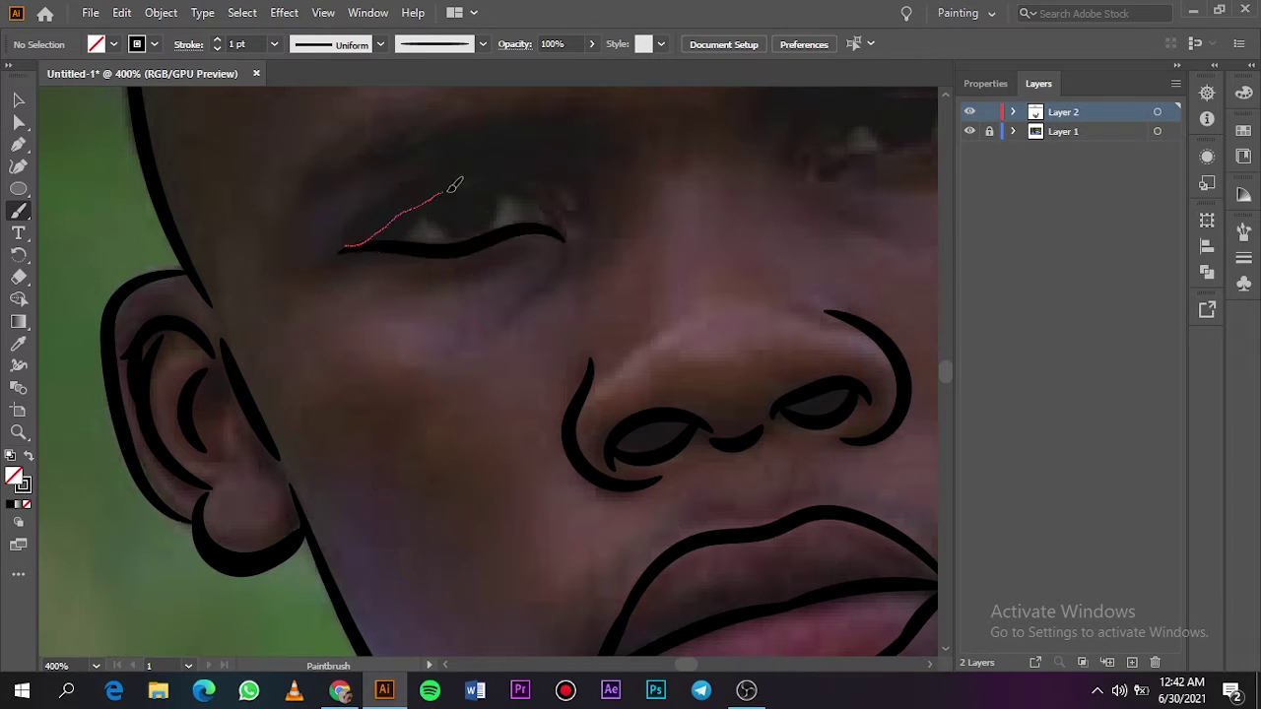
drag(568, 246, 563, 244)
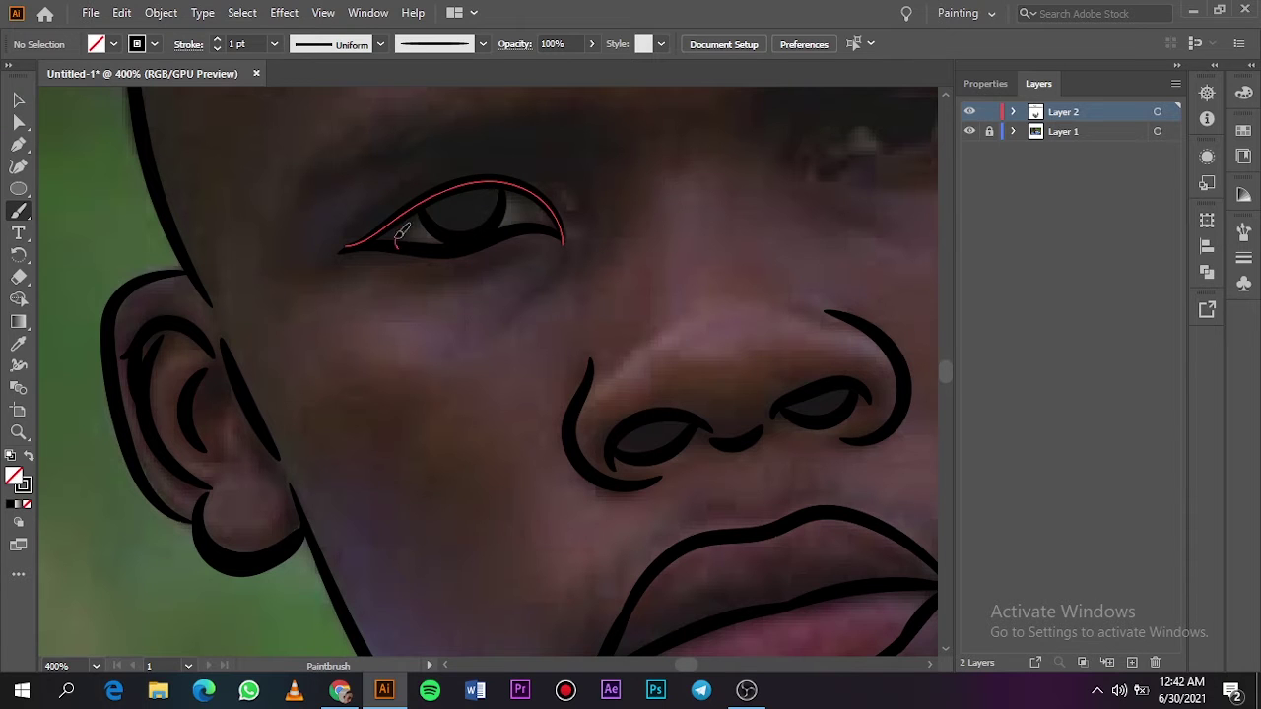
key(ctrl+equal)
scroll(872, 365, up, 5)
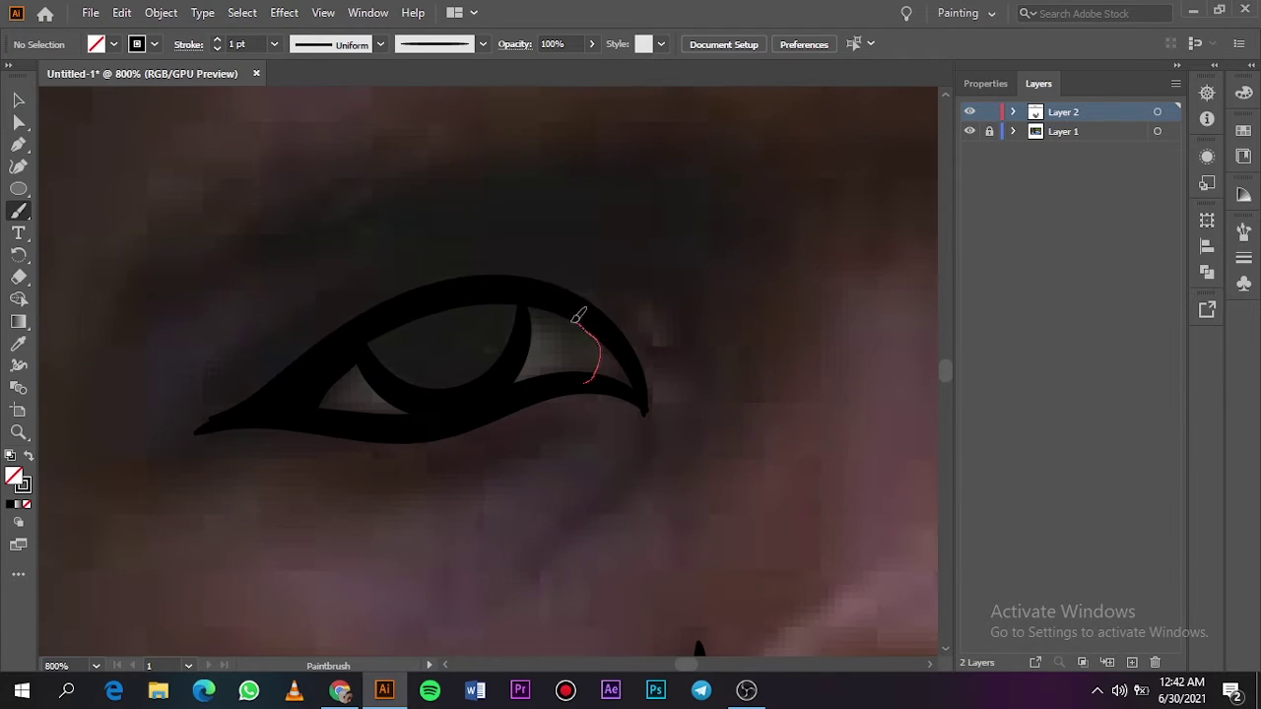
mouse_move(594, 328)
mouse_down()
mouse_move(608, 343)
mouse_move(591, 365)
mouse_up()
key(ctrl+0)
Step: Trace the right eye's upper and lower eyelids and iris curve
scroll(542, 319, up, 5)
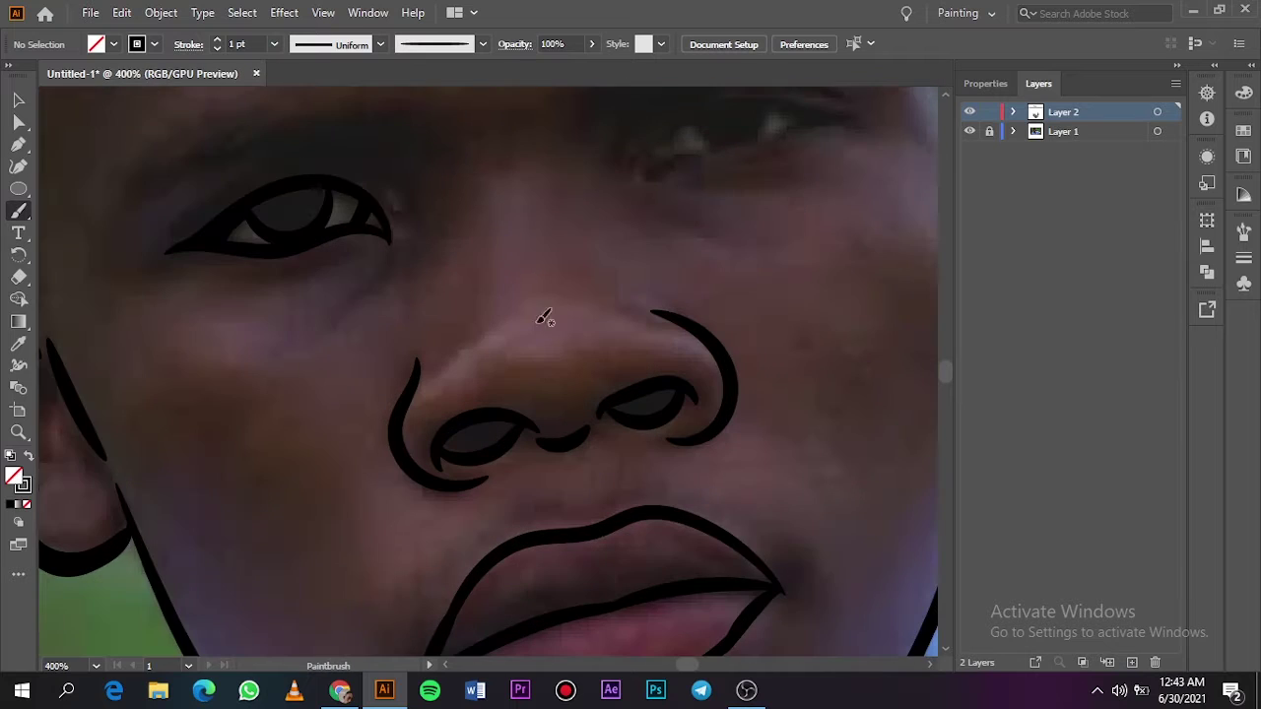
scroll(949, 385, right, 3)
scroll(689, 296, up, 3)
drag(682, 267, 639, 262)
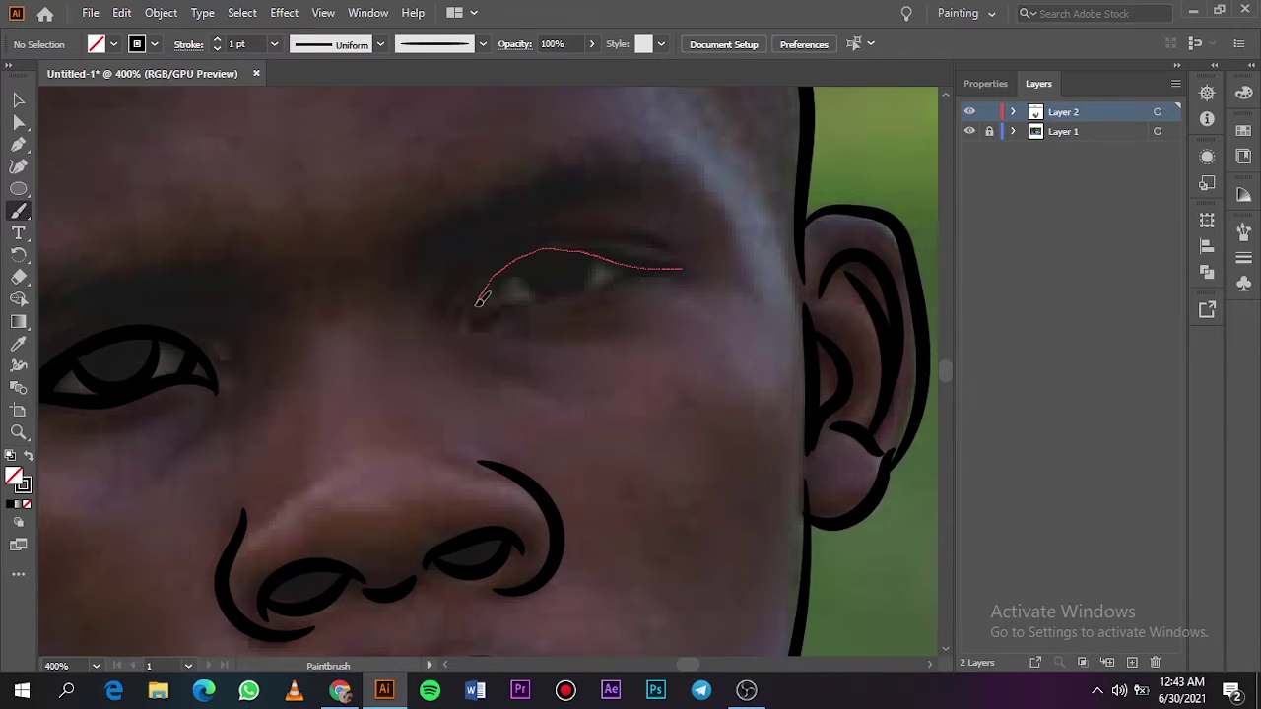
drag(480, 300, 476, 329)
drag(477, 330, 519, 300)
drag(637, 269, 678, 268)
mouse_move(532, 258)
mouse_down()
mouse_move(596, 246)
mouse_move(523, 241)
mouse_move(449, 317)
mouse_up()
Step: Paint thin 0.5 pt crease lines above the eyes and review them without the photo
click(274, 45)
click(295, 91)
drag(247, 389, 246, 375)
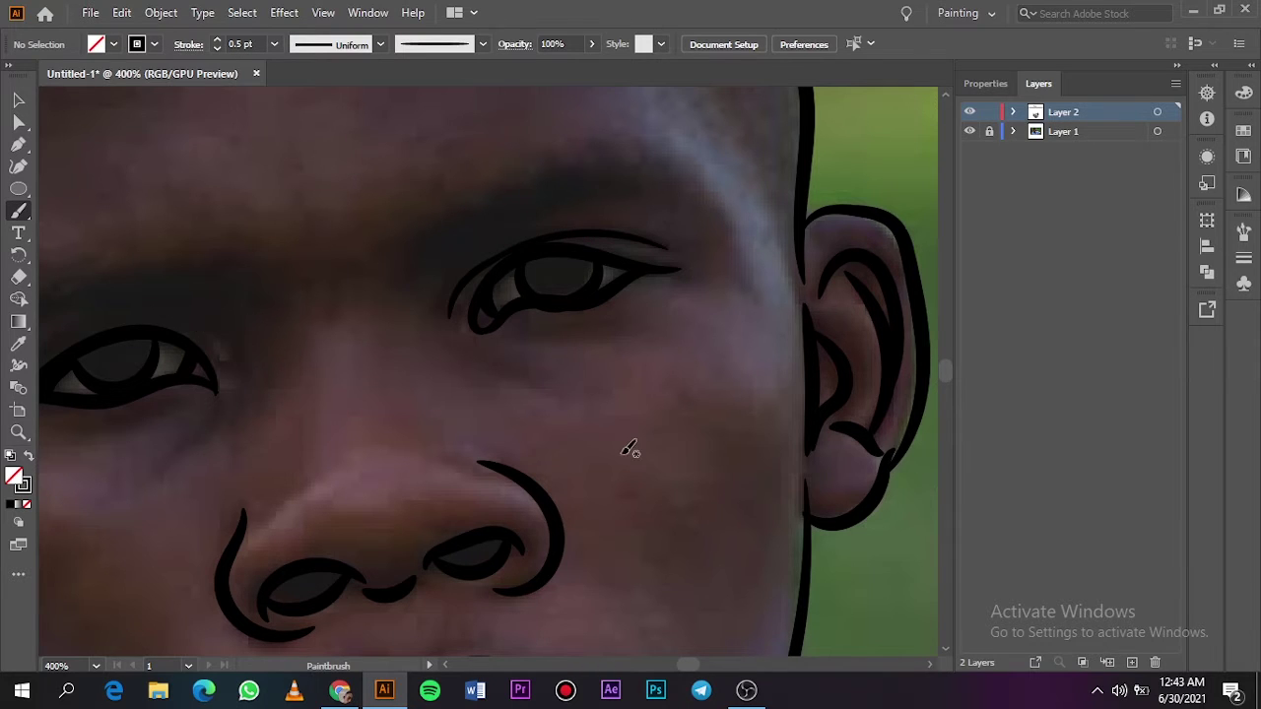
drag(687, 666, 685, 670)
mouse_move(356, 378)
mouse_down()
mouse_move(526, 331)
mouse_move(574, 352)
mouse_up()
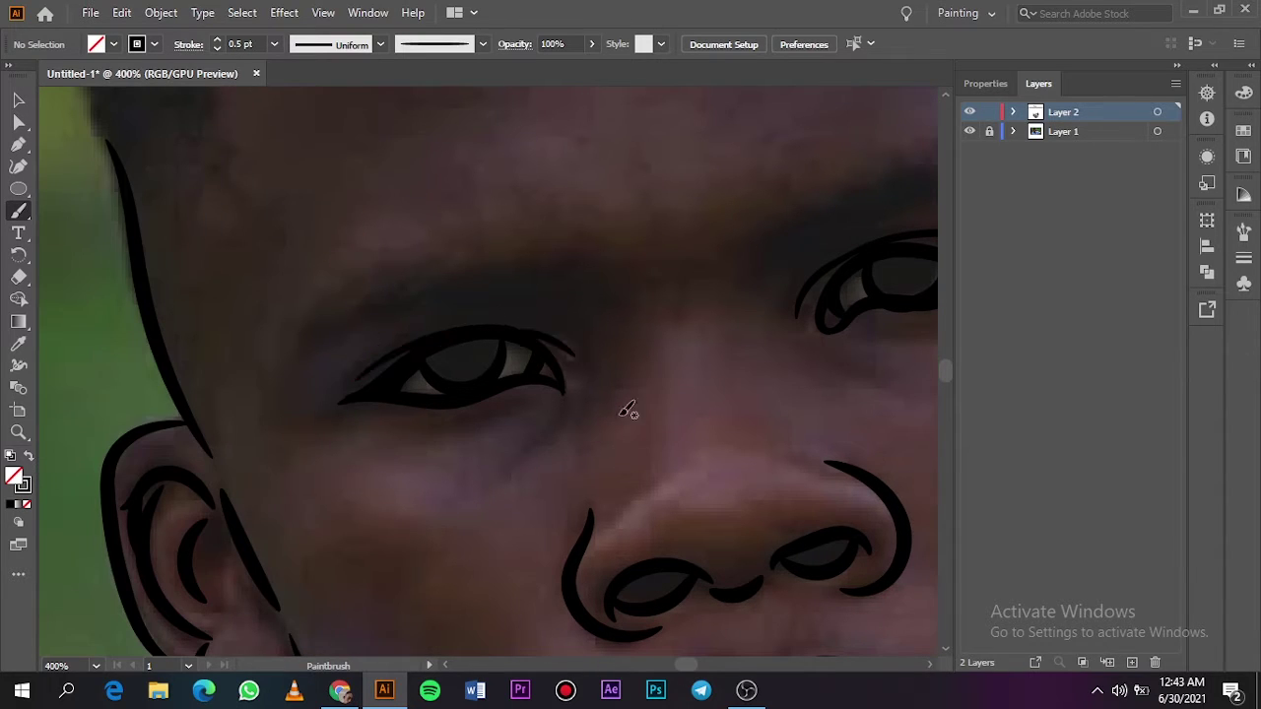
key(ctrl+0)
click(970, 131)
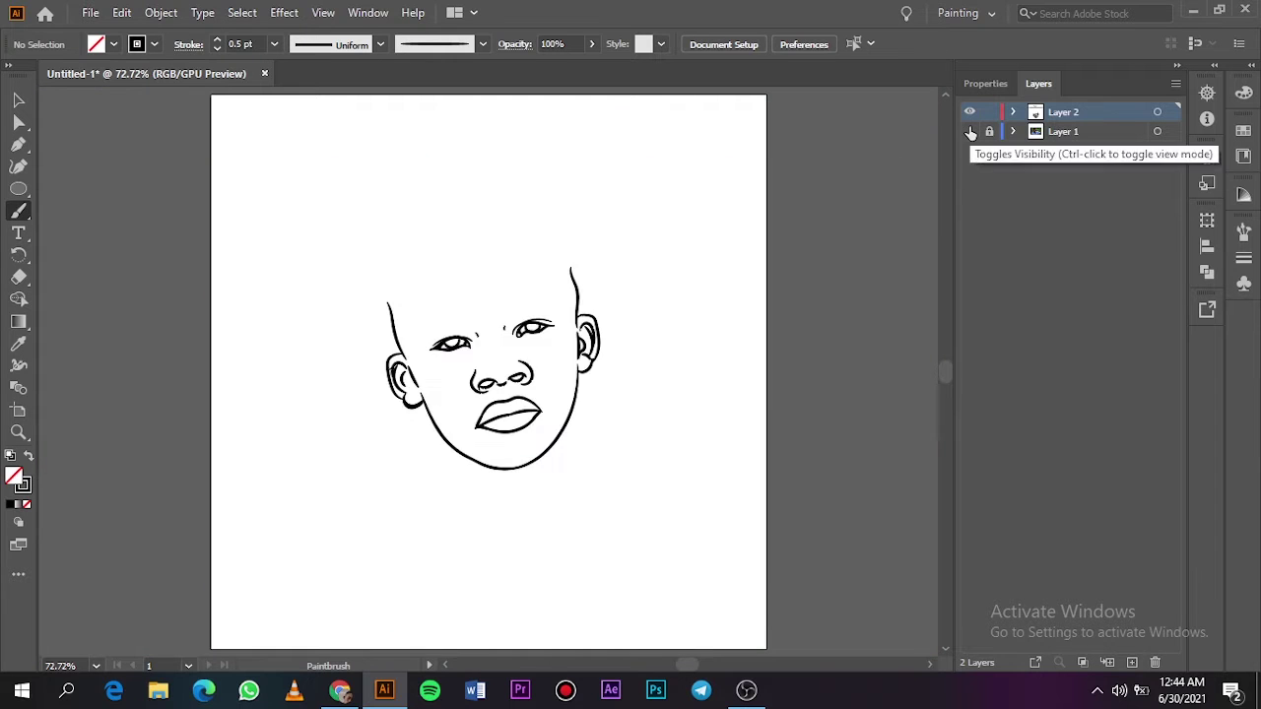
click(969, 131)
Step: Pencil closed outlines for the right and left eyebrows
scroll(512, 394, up, 8)
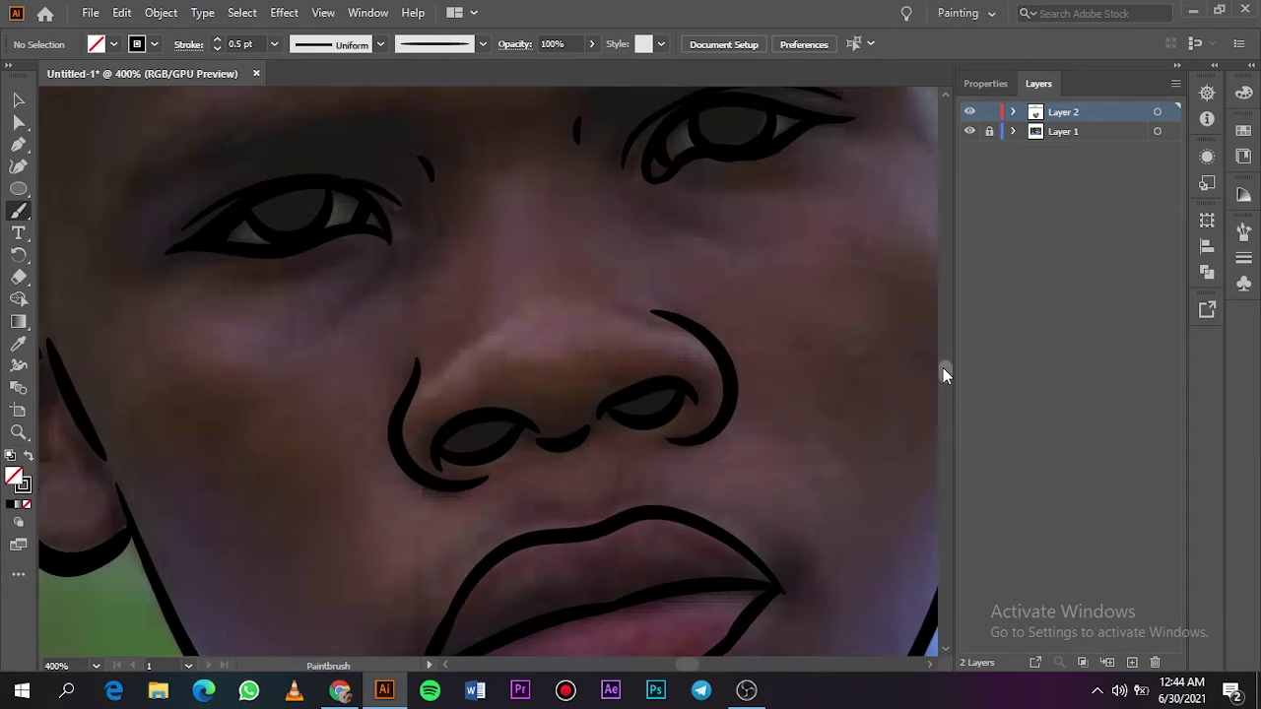
scroll(591, 345, up, 2)
key(n)
drag(615, 283, 618, 222)
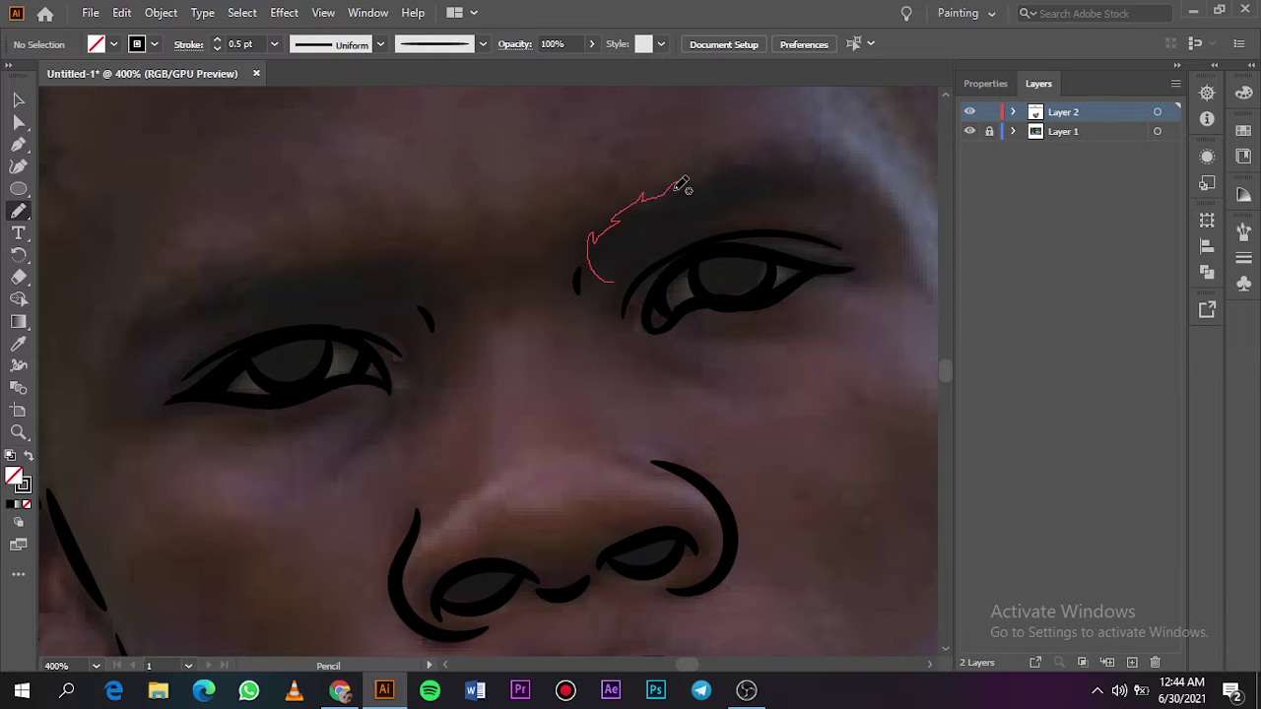
mouse_move(843, 187)
mouse_down()
mouse_move(749, 191)
mouse_move(608, 285)
mouse_up()
drag(396, 307, 330, 264)
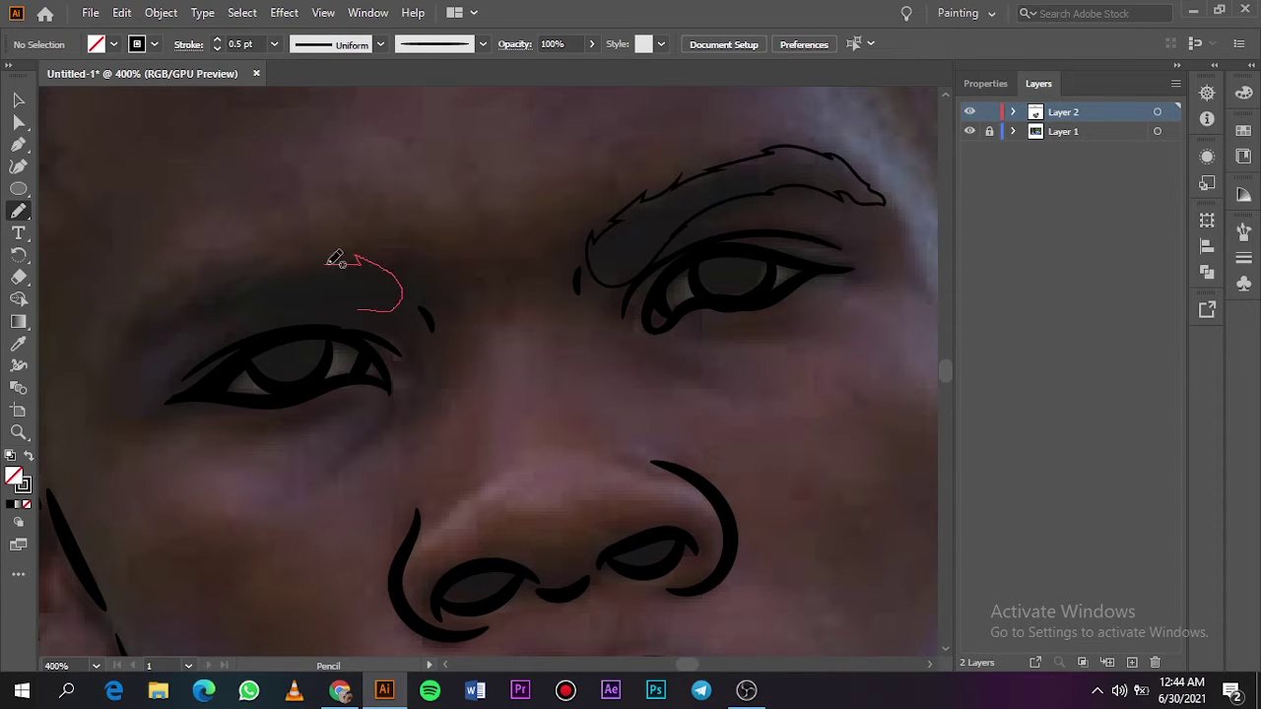
mouse_move(247, 271)
mouse_down()
mouse_move(143, 328)
mouse_move(229, 302)
mouse_move(371, 302)
mouse_up()
Step: Turn both eyebrows into solid black fills with no outline, checking them with the photo hidden
key(v)
key(ctrl+a)
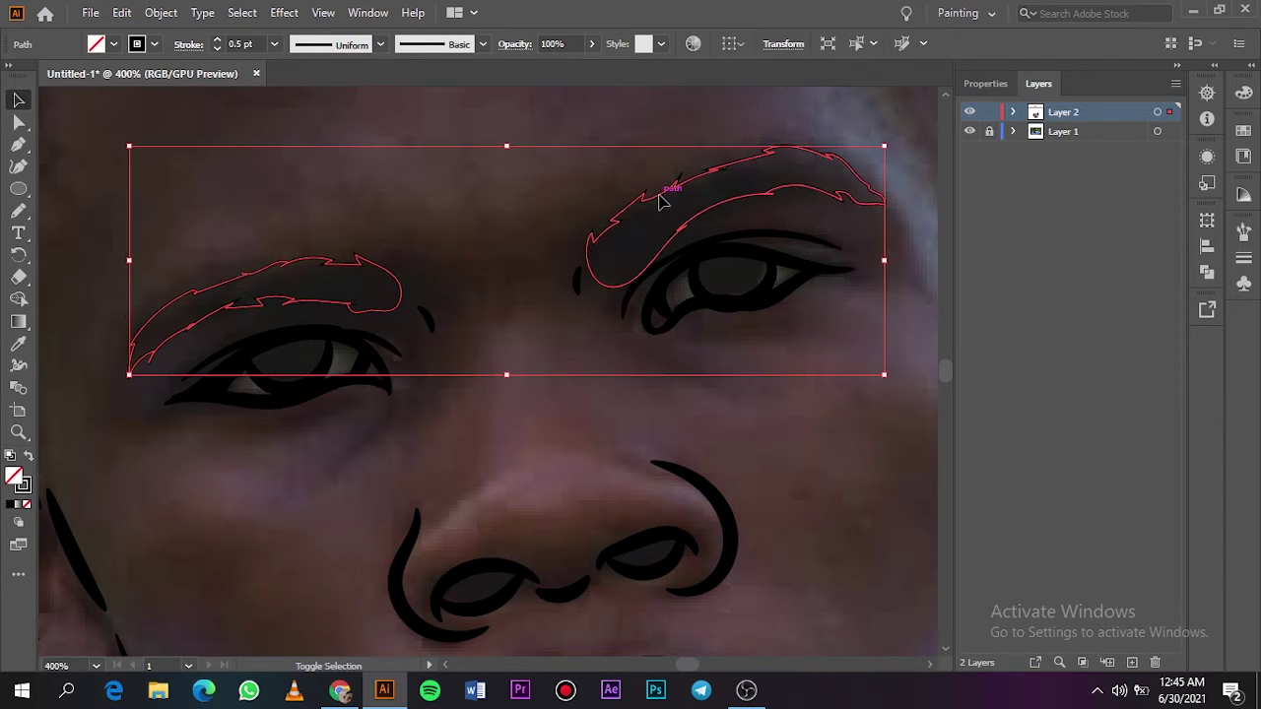
key(shift+x)
click(210, 525)
key(ctrl+0)
click(969, 131)
click(969, 131)
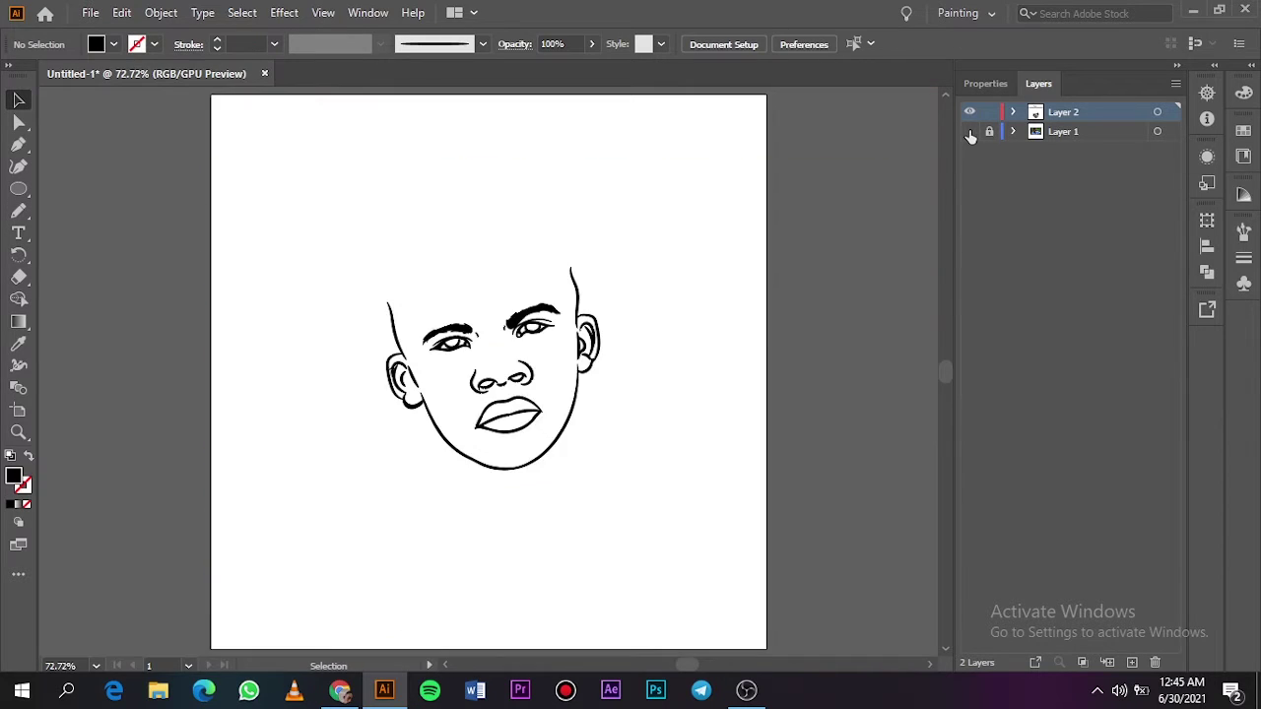
click(969, 131)
Step: Restore black outlines with no fill and paintbrush an inner line inside the ear
key(shift+x)
scroll(360, 369, up, 5)
key(b)
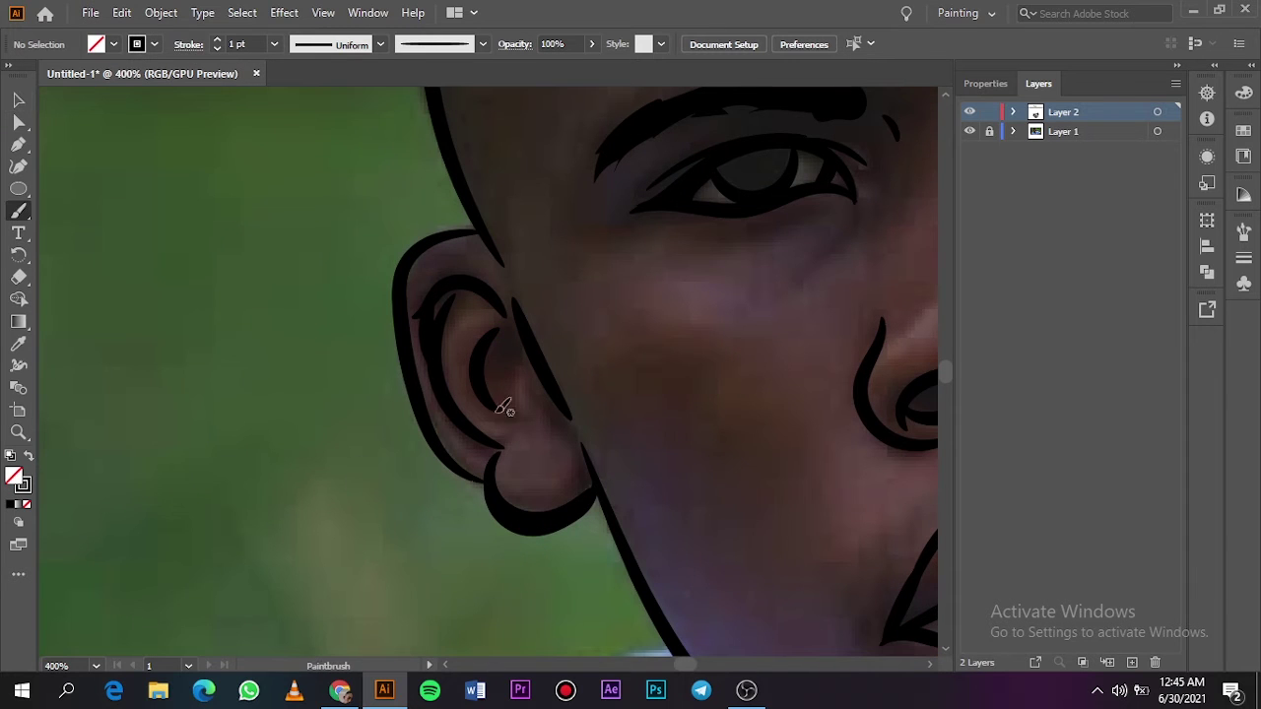
drag(533, 393, 540, 386)
key(ctrl+0)
click(969, 131)
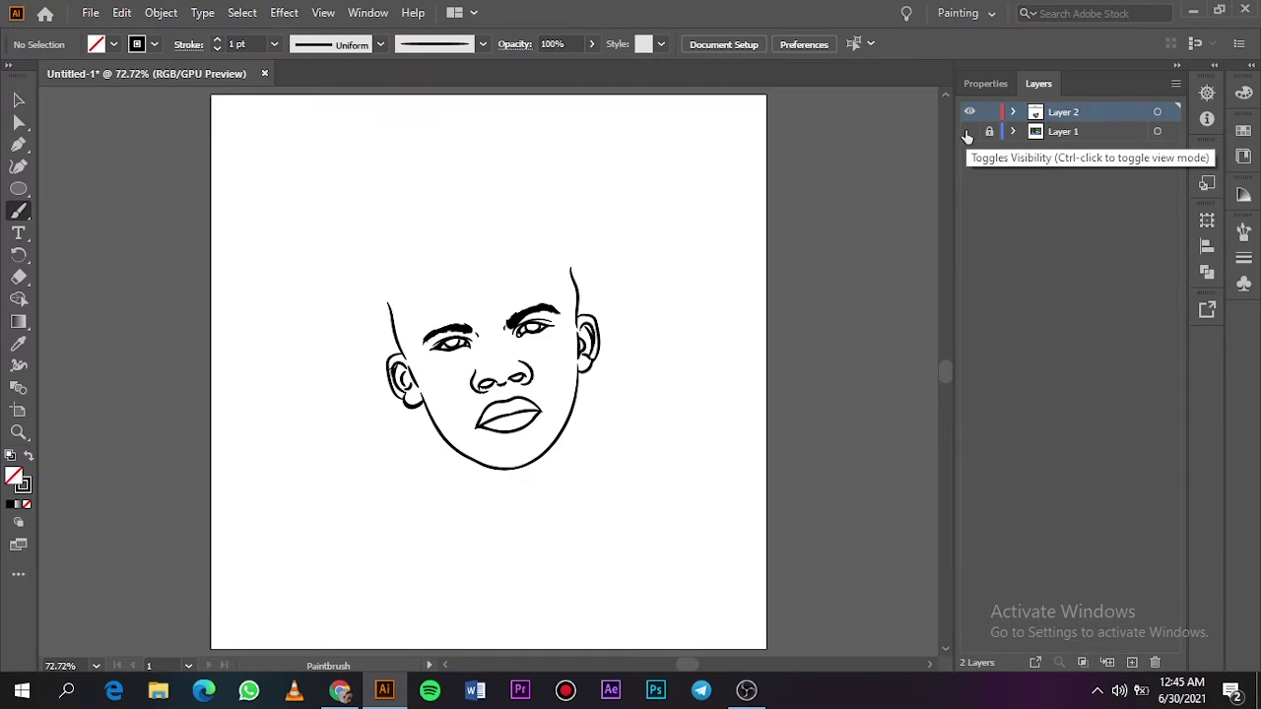
click(969, 131)
key(ctrl+plus)
key(ctrl+plus)
key(ctrl+plus)
scroll(947, 372, up, 5)
Step: Trace solid black hair sections on the right and over the top of the head
key(n)
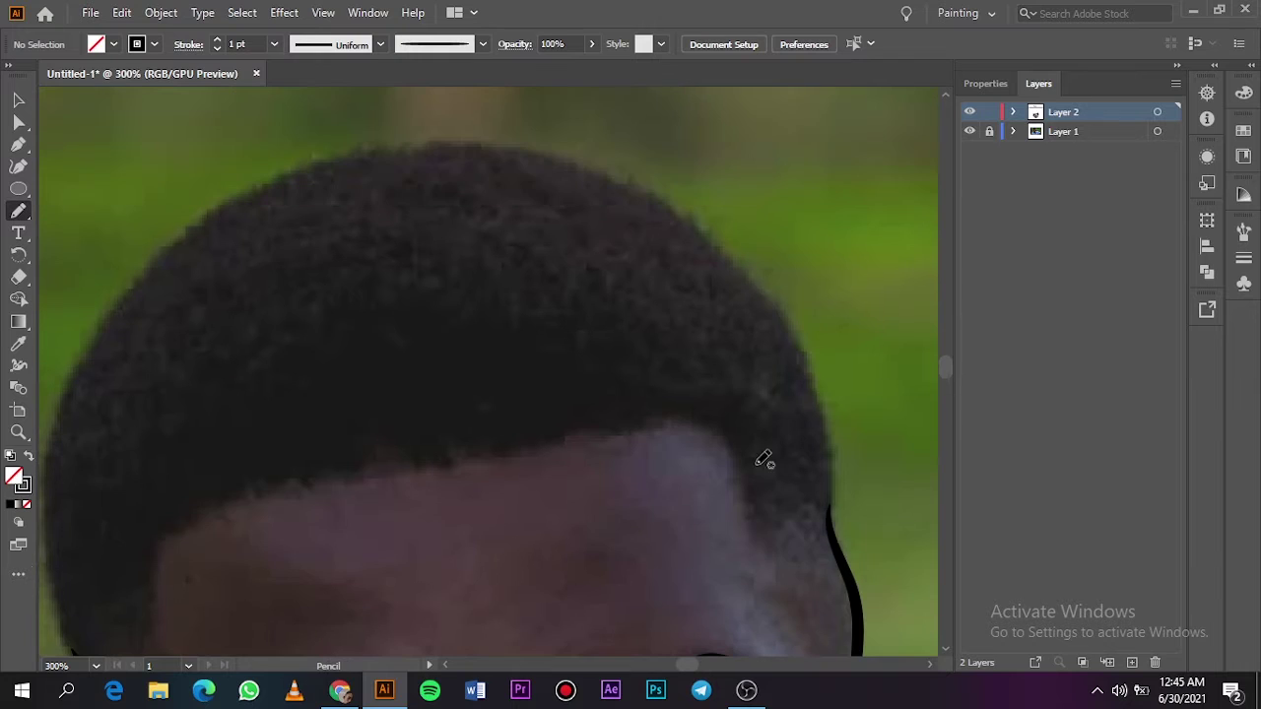
key(shift+x)
mouse_move(744, 486)
mouse_down()
mouse_move(709, 424)
mouse_move(785, 335)
mouse_up()
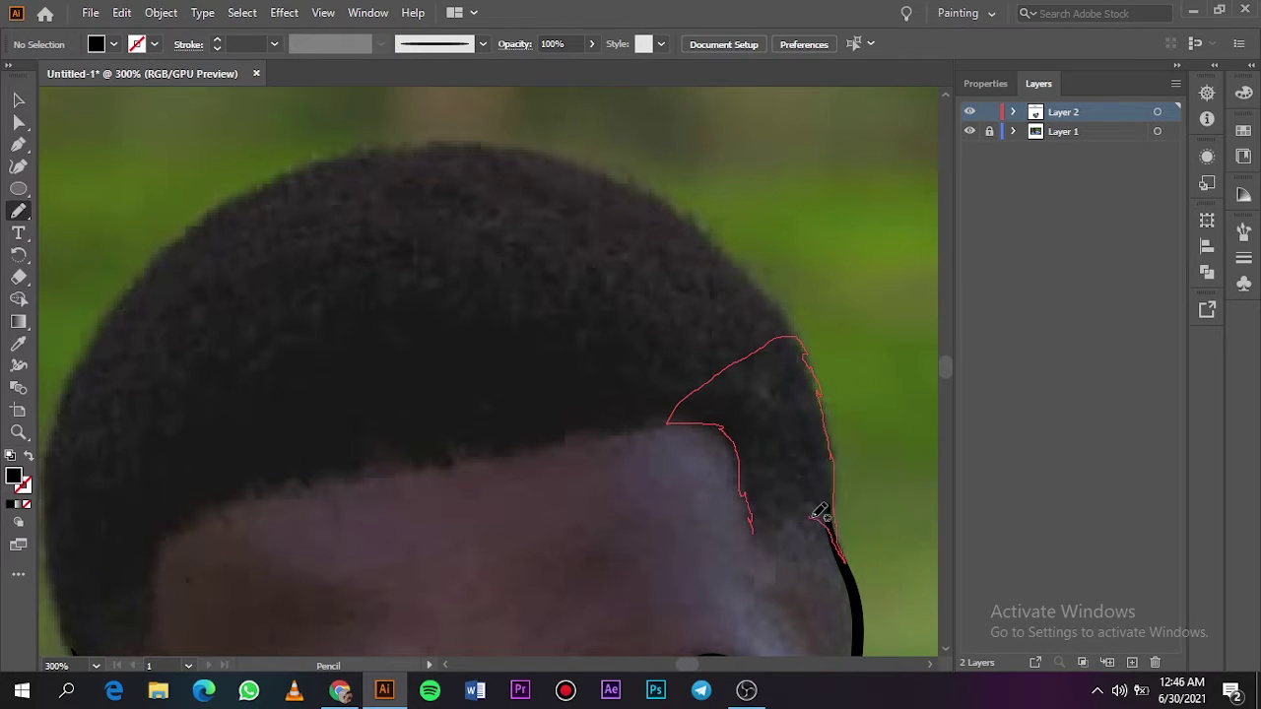
drag(768, 534, 757, 544)
drag(693, 414, 558, 433)
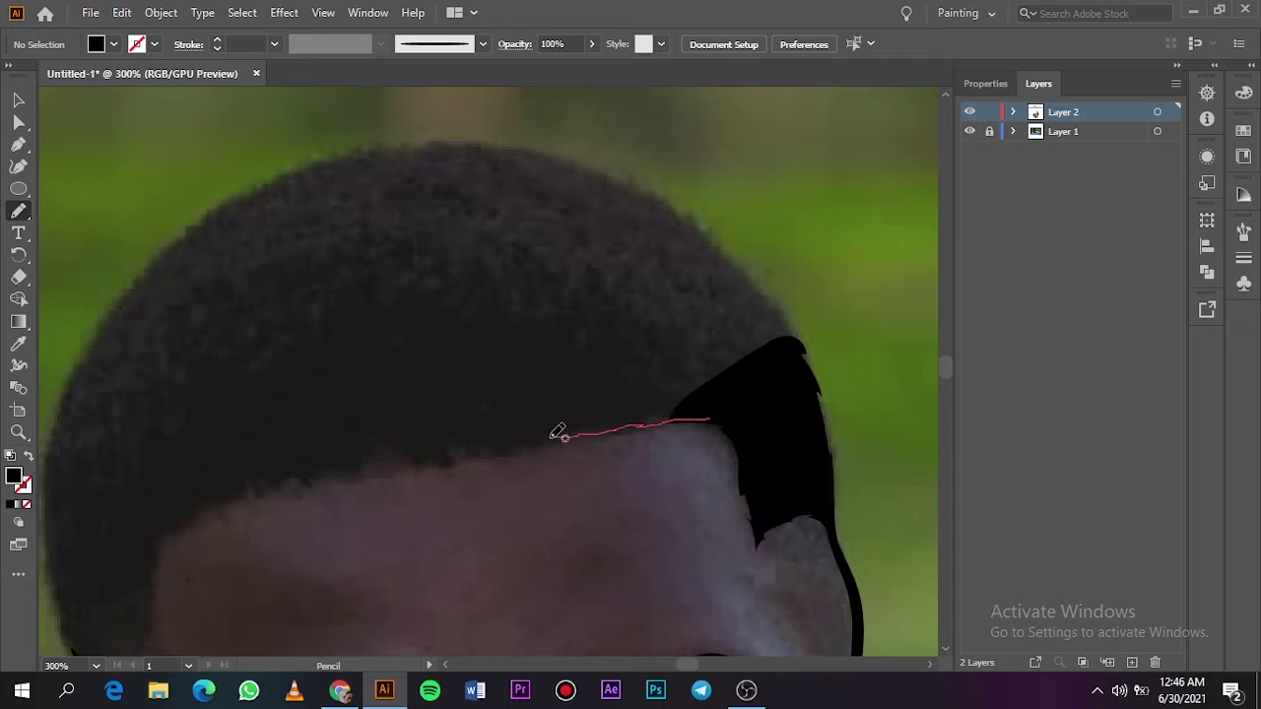
mouse_move(466, 458)
mouse_down()
mouse_move(543, 203)
mouse_move(648, 180)
mouse_up()
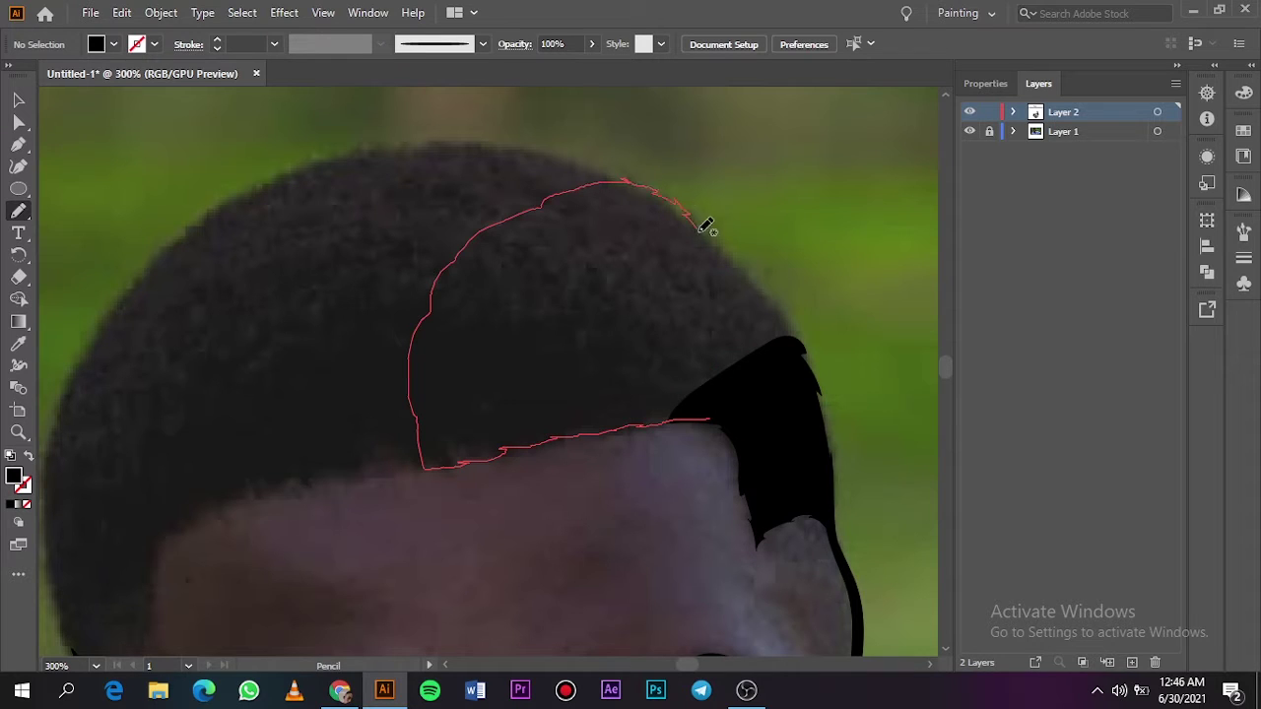
drag(808, 343, 716, 416)
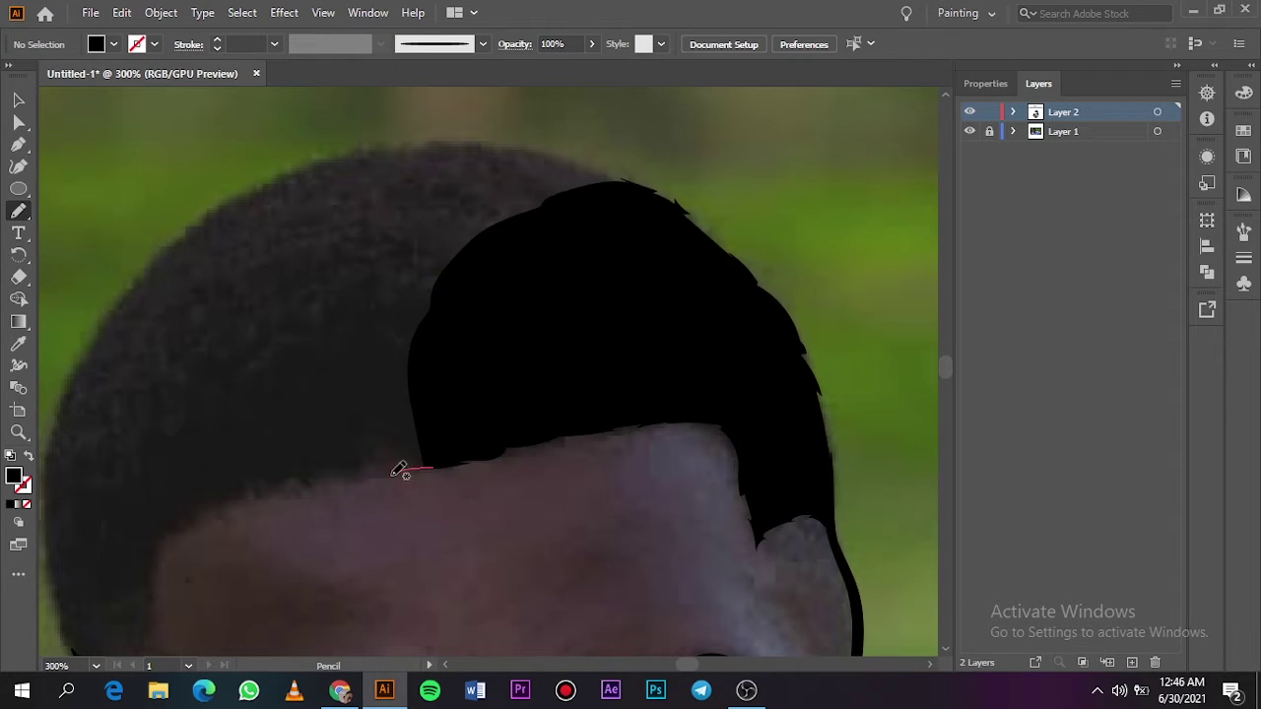
Step: Fill the left side of the hair and its outer edge with closed black shapes
drag(200, 510, 249, 213)
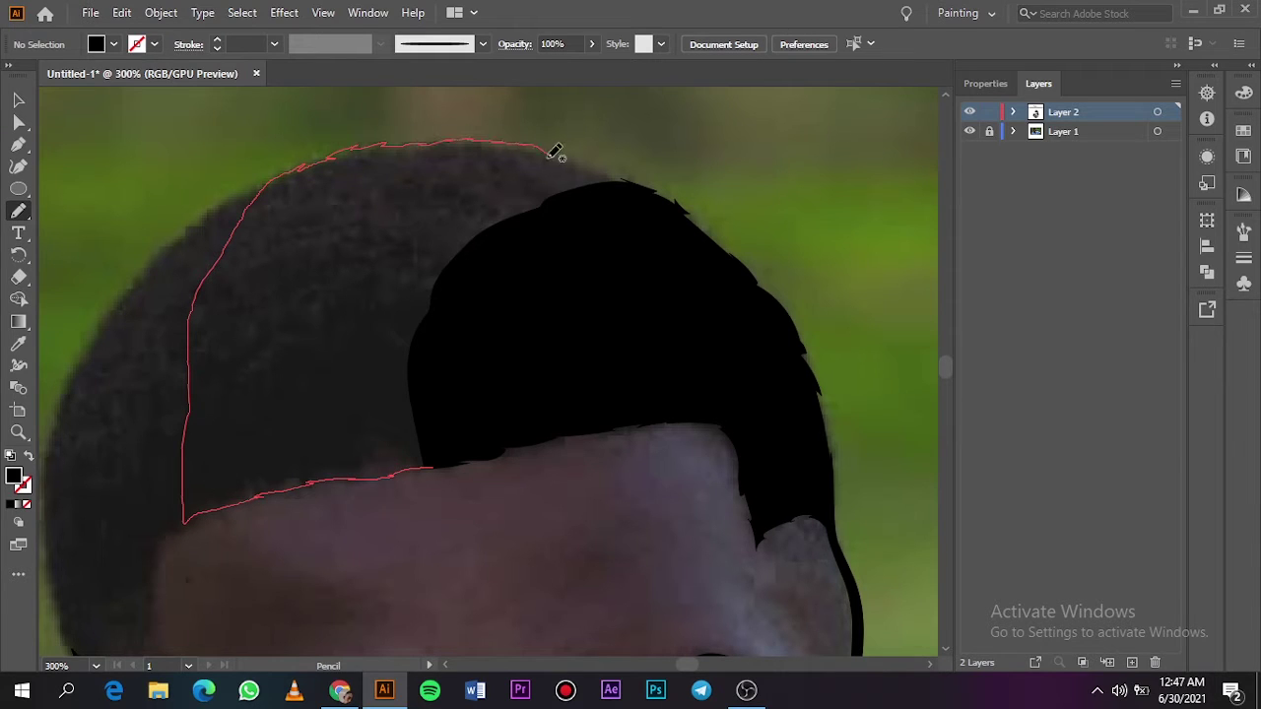
drag(628, 172, 436, 459)
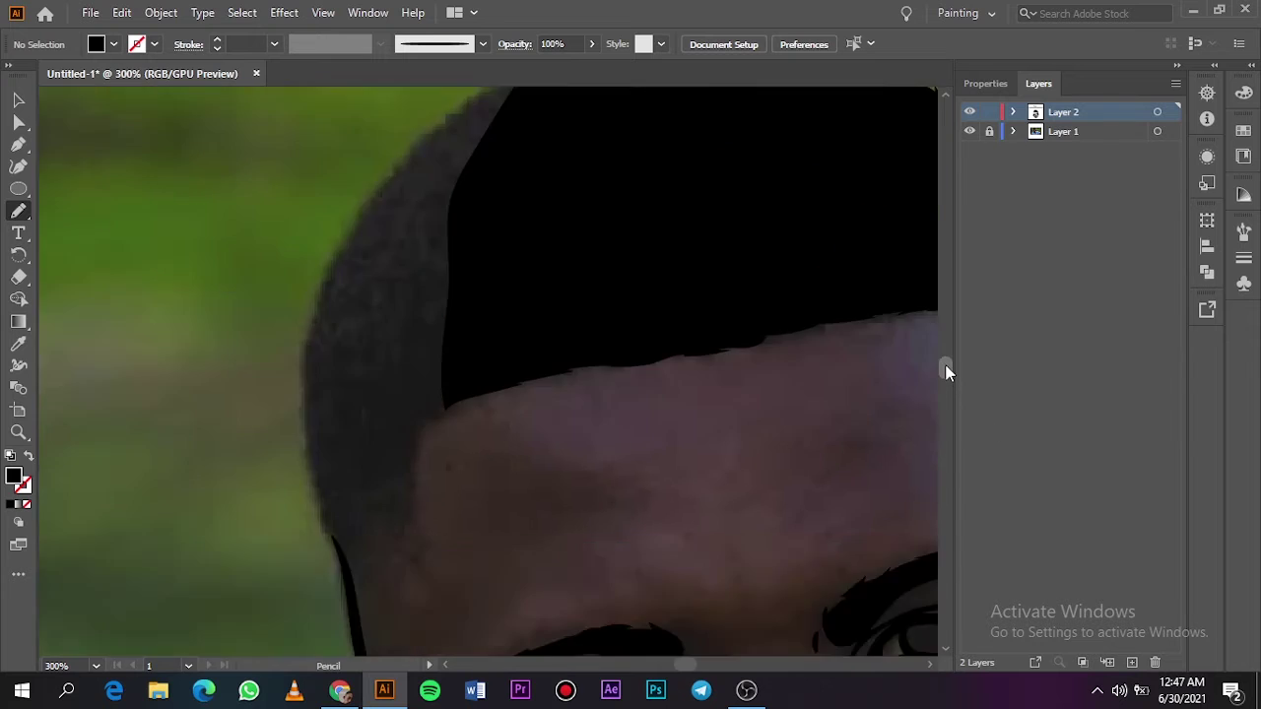
scroll(466, 622, up, 5)
drag(466, 622, 370, 461)
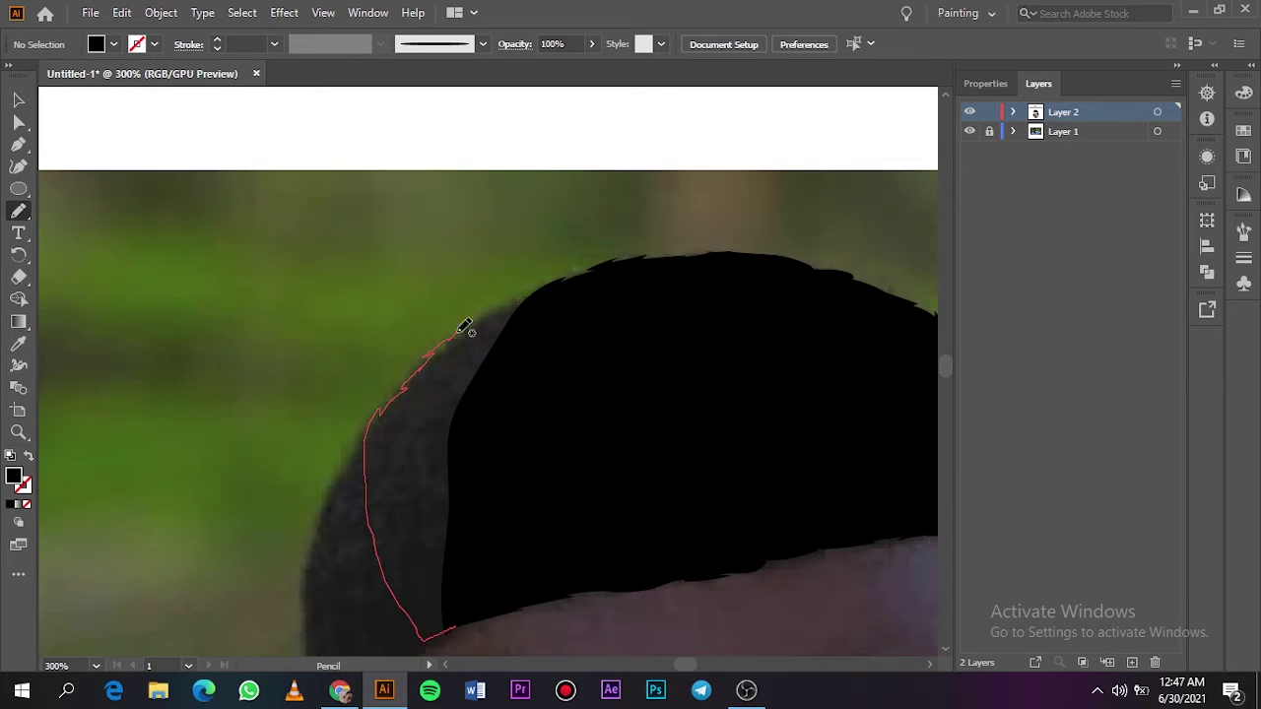
mouse_move(529, 287)
mouse_down()
mouse_move(543, 394)
mouse_move(453, 624)
mouse_up()
scroll(946, 363, down, 5)
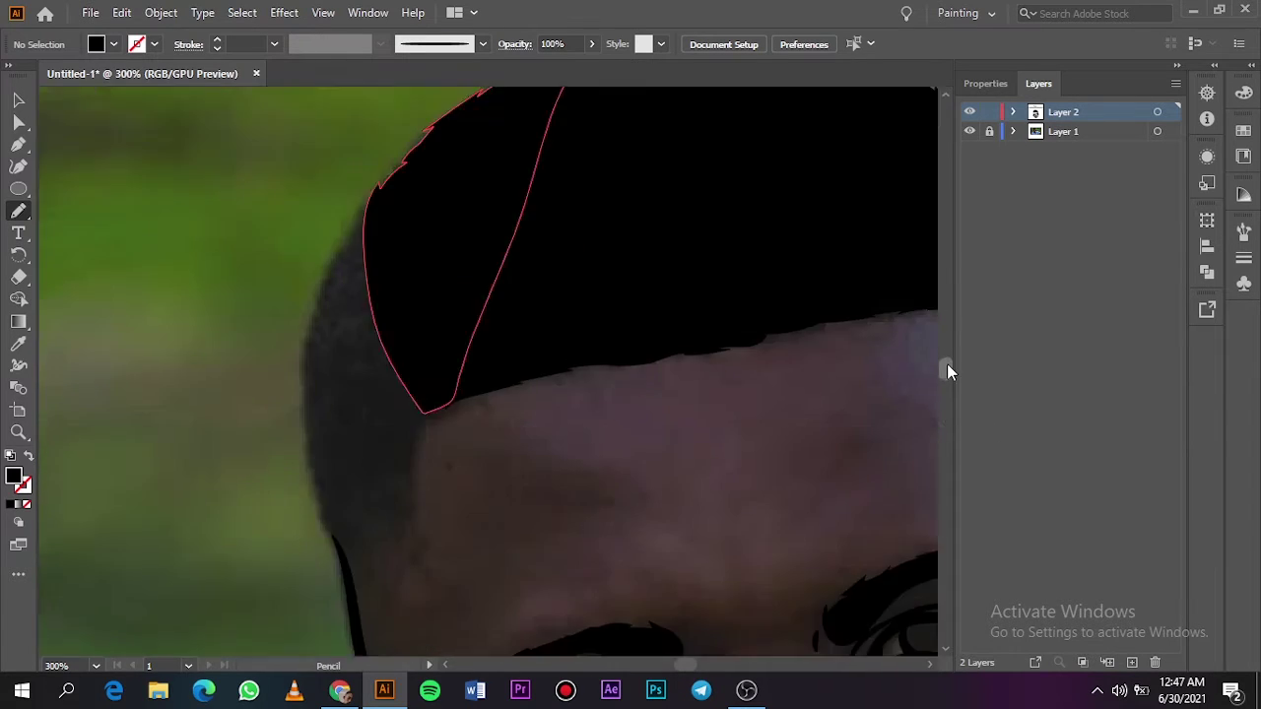
Step: Trace a black sideburn shape, then fit the artboard and hide the photo
key(ctrl+shift+a)
drag(374, 196, 338, 248)
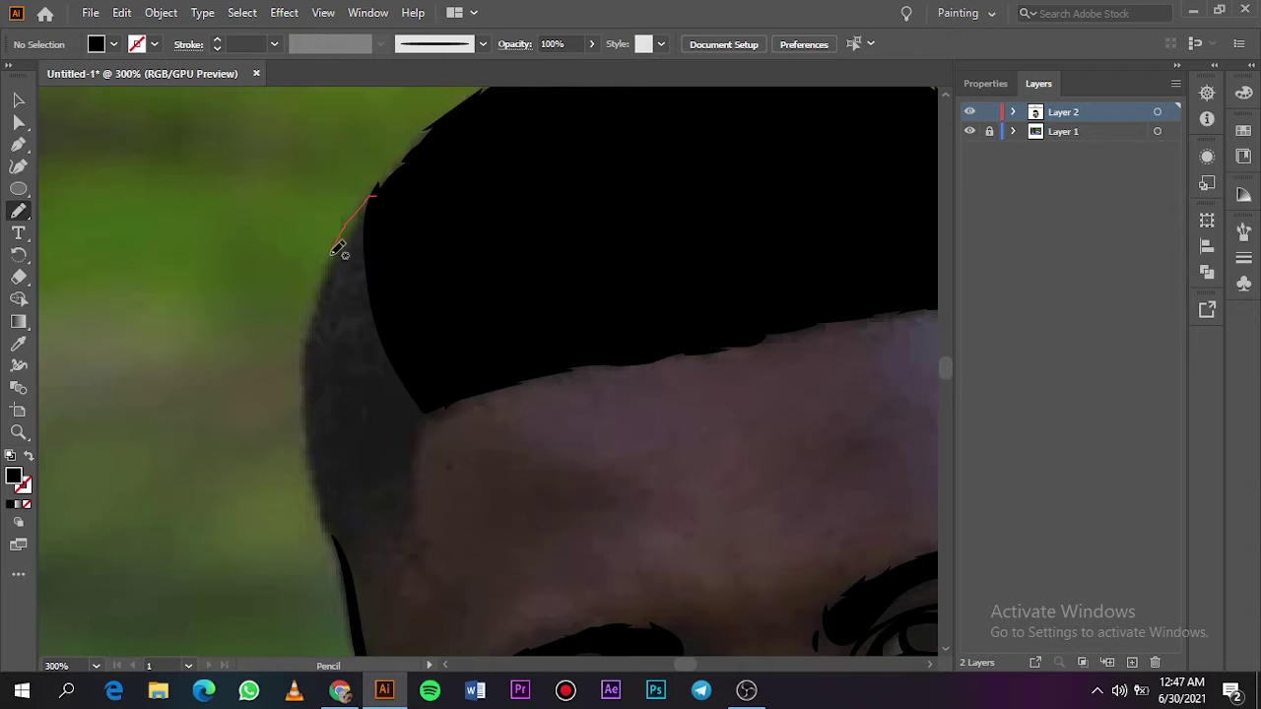
drag(313, 330, 306, 419)
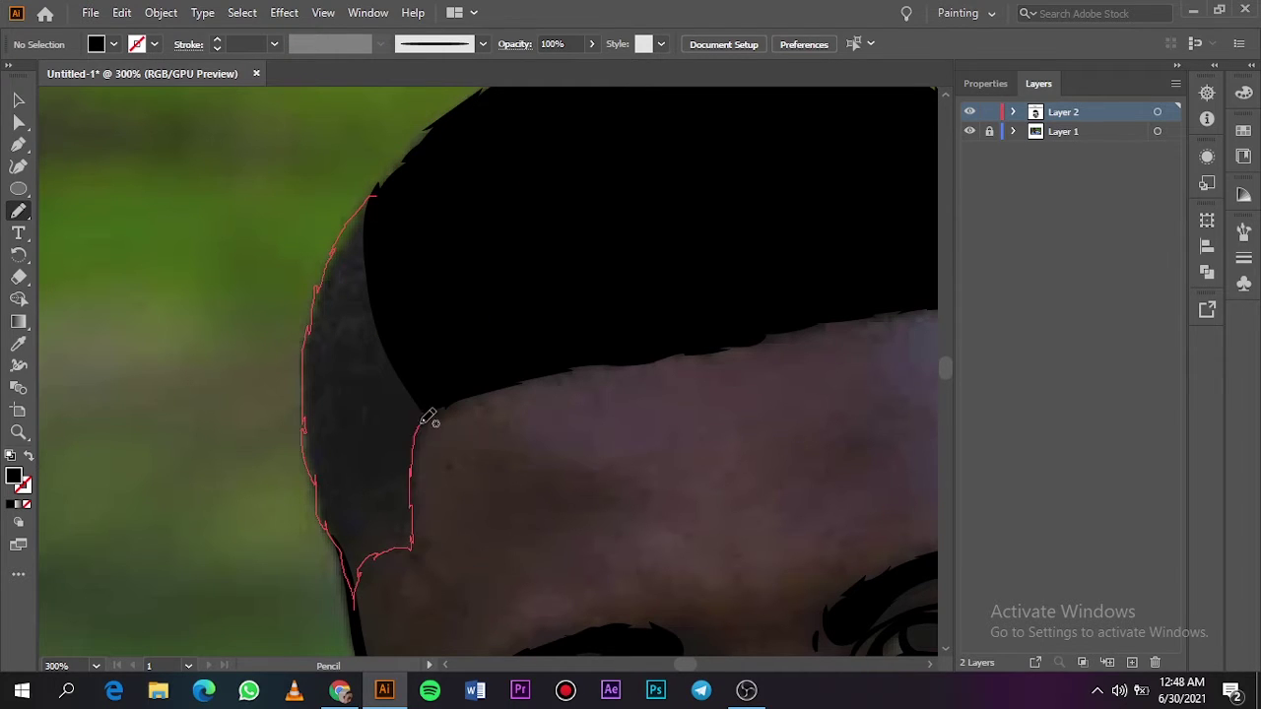
mouse_move(429, 418)
mouse_down()
mouse_move(428, 220)
mouse_move(376, 197)
mouse_up()
key(ctrl+0)
click(970, 131)
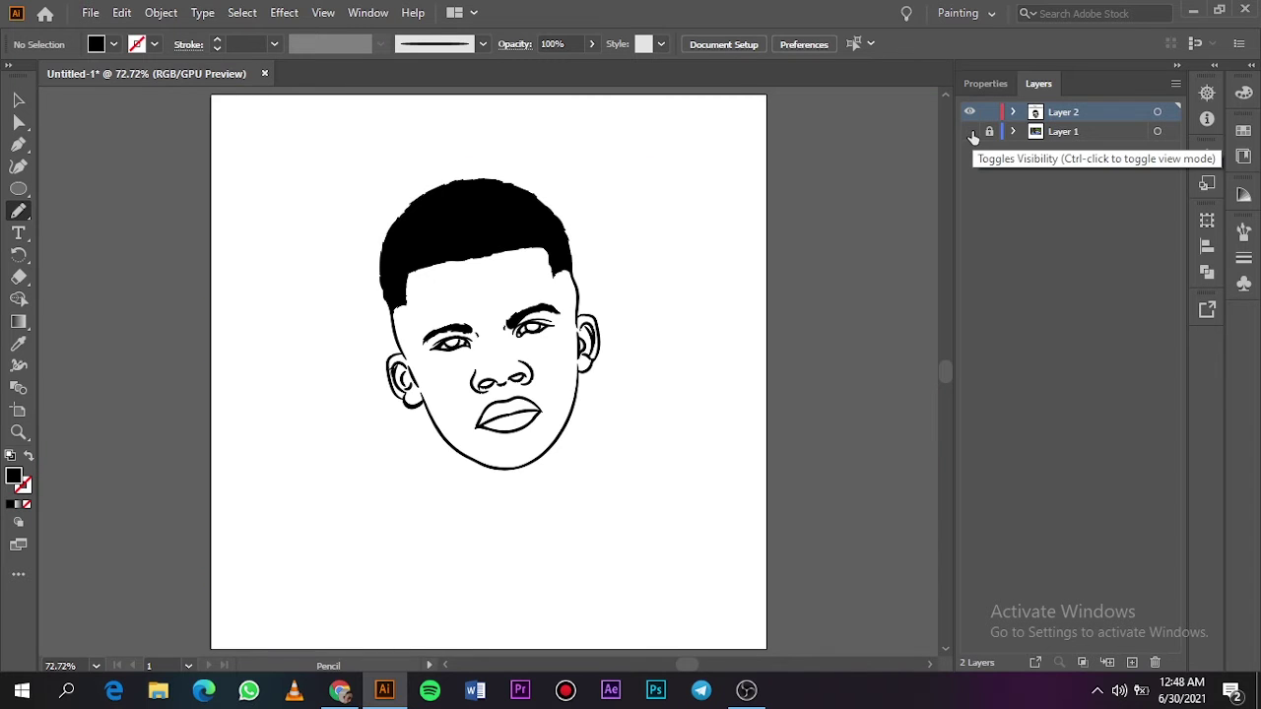
Step: Set the Paintbrush to stroke only with a 0.25 pt weight
click(969, 131)
scroll(388, 310, up, 5)
scroll(388, 309, left, 3)
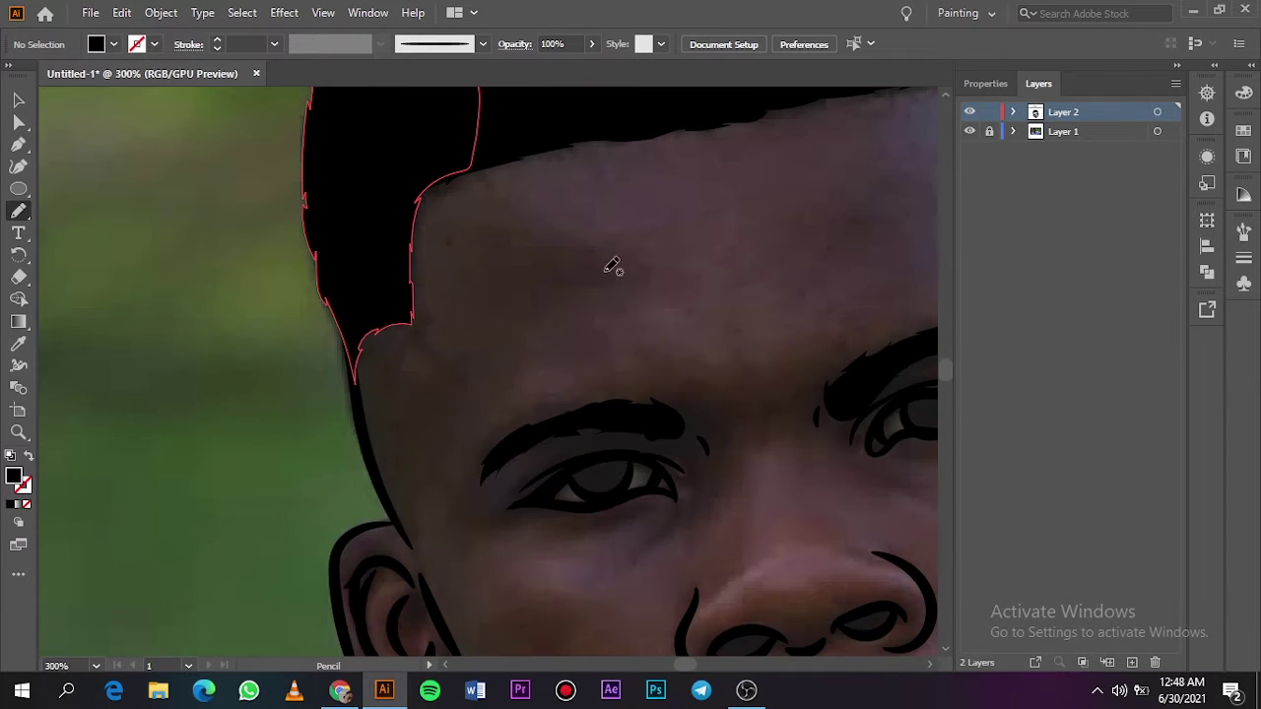
key(b)
key(shift+x)
click(274, 43)
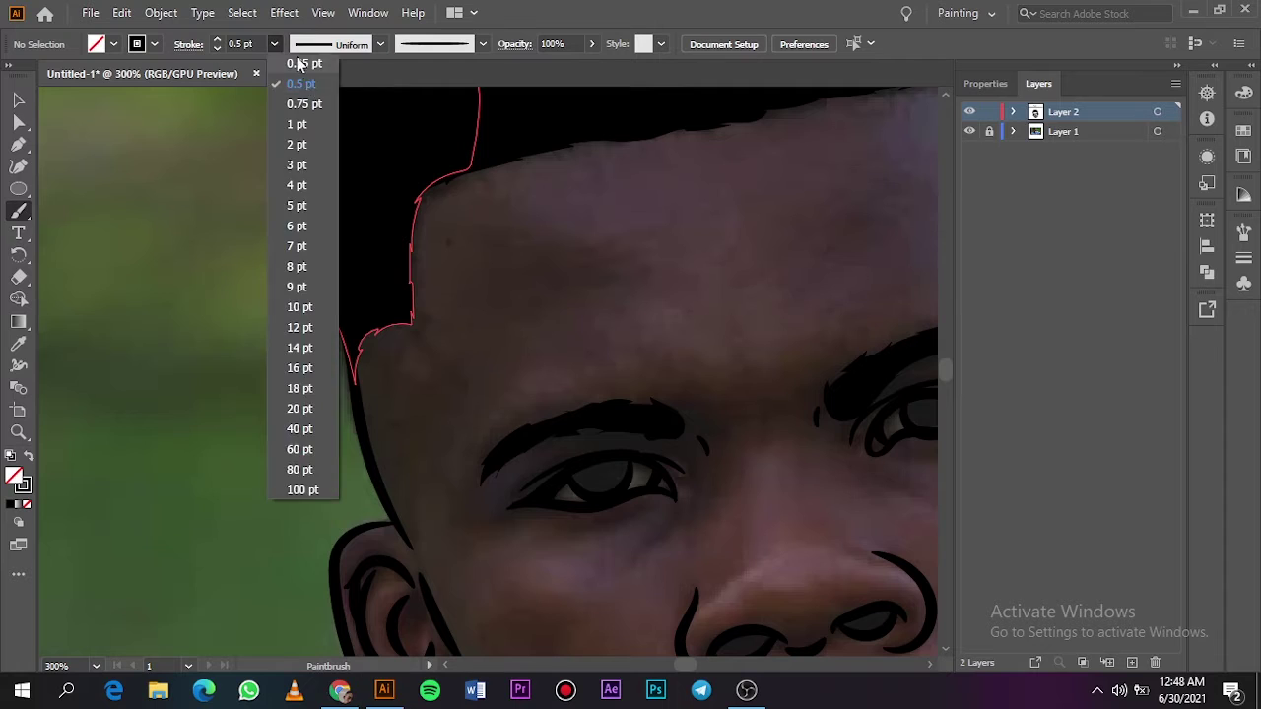
click(299, 64)
scroll(375, 388, up, 2)
Step: Paint short hatch strokes along the hairline at the left temple
drag(252, 343, 244, 396)
drag(262, 321, 248, 384)
drag(307, 305, 286, 350)
drag(302, 327, 284, 367)
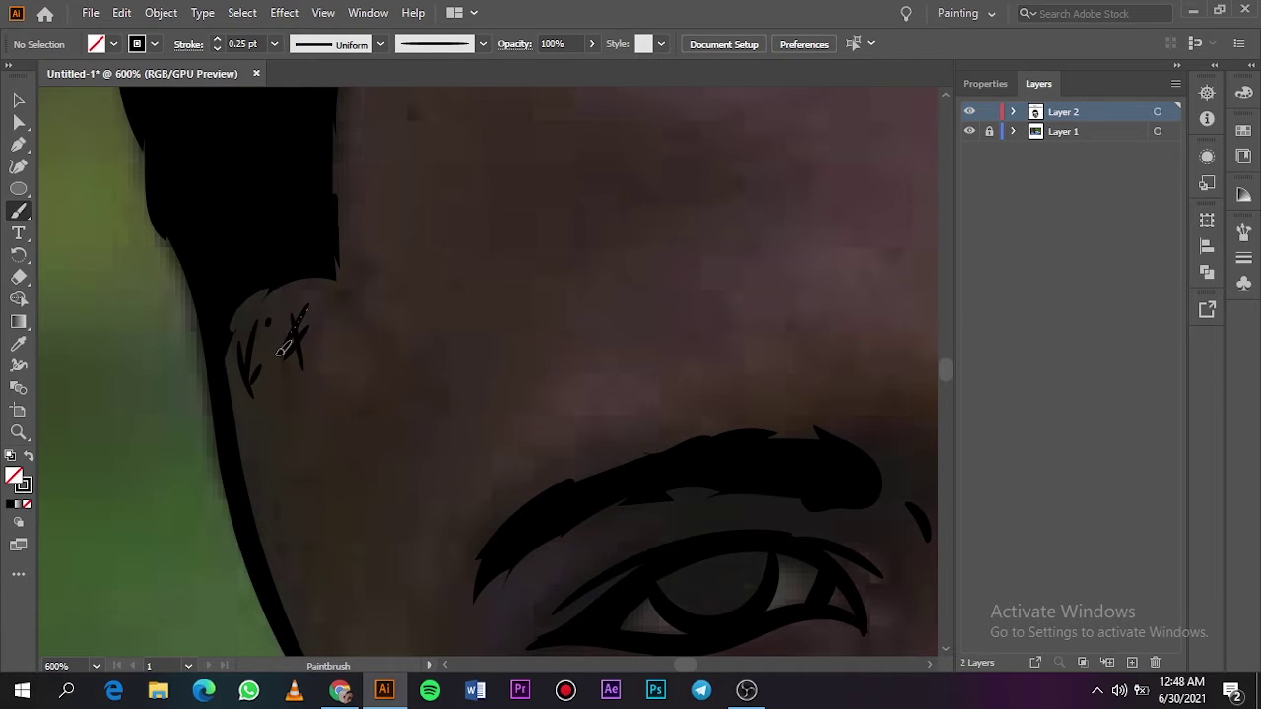
key(ctrl+z)
key(ctrl+z)
key(ctrl+z)
mouse_move(433, 306)
mouse_down()
mouse_move(413, 360)
mouse_move(433, 367)
mouse_move(281, 335)
mouse_move(295, 315)
mouse_move(247, 394)
mouse_up()
key(v)
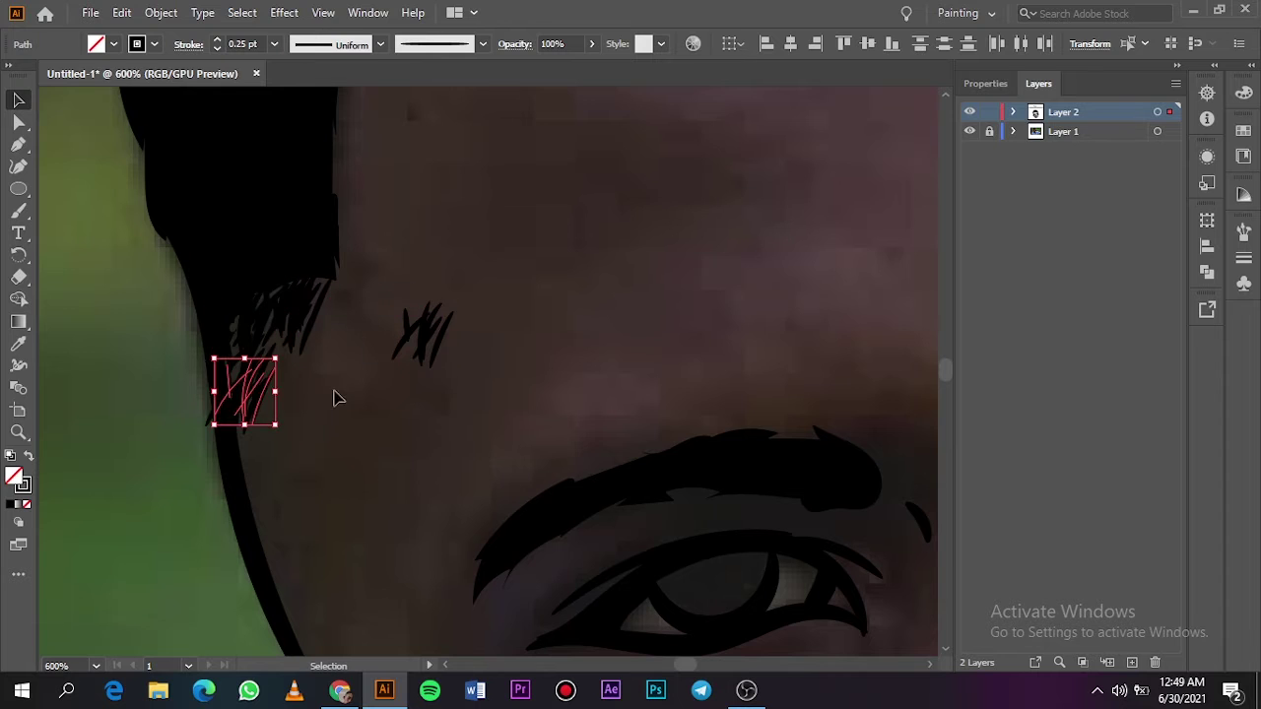
click(285, 406)
Step: Check the hatching with the photo hidden, then select the forehead hatch strokes
key(ctrl+0)
click(969, 131)
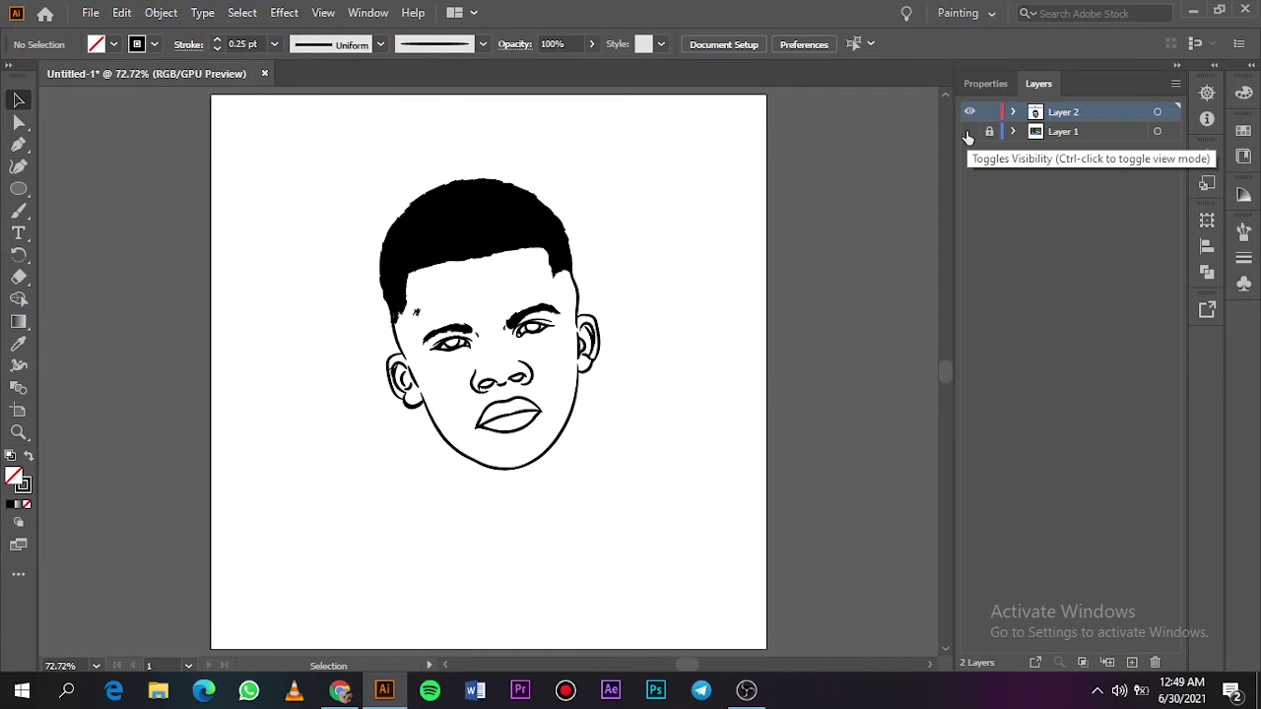
click(969, 131)
click(970, 131)
key(ctrl+plus)
key(ctrl+plus)
key(ctrl+plus)
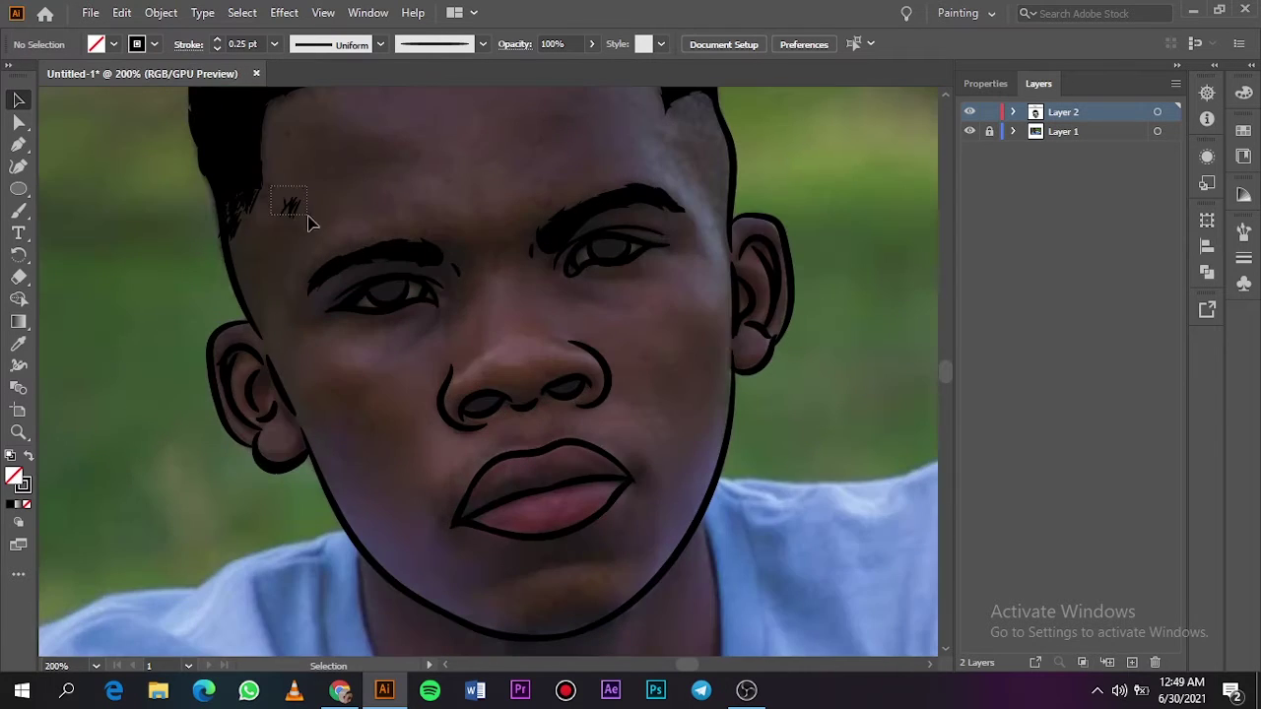
click(651, 133)
key(ctrl+plus)
key(ctrl+plus)
key(ctrl+plus)
Step: Copy the hatch strokes, reflect the copy, and place it on the opposite hairline
drag(492, 365, 591, 294)
right_click(605, 286)
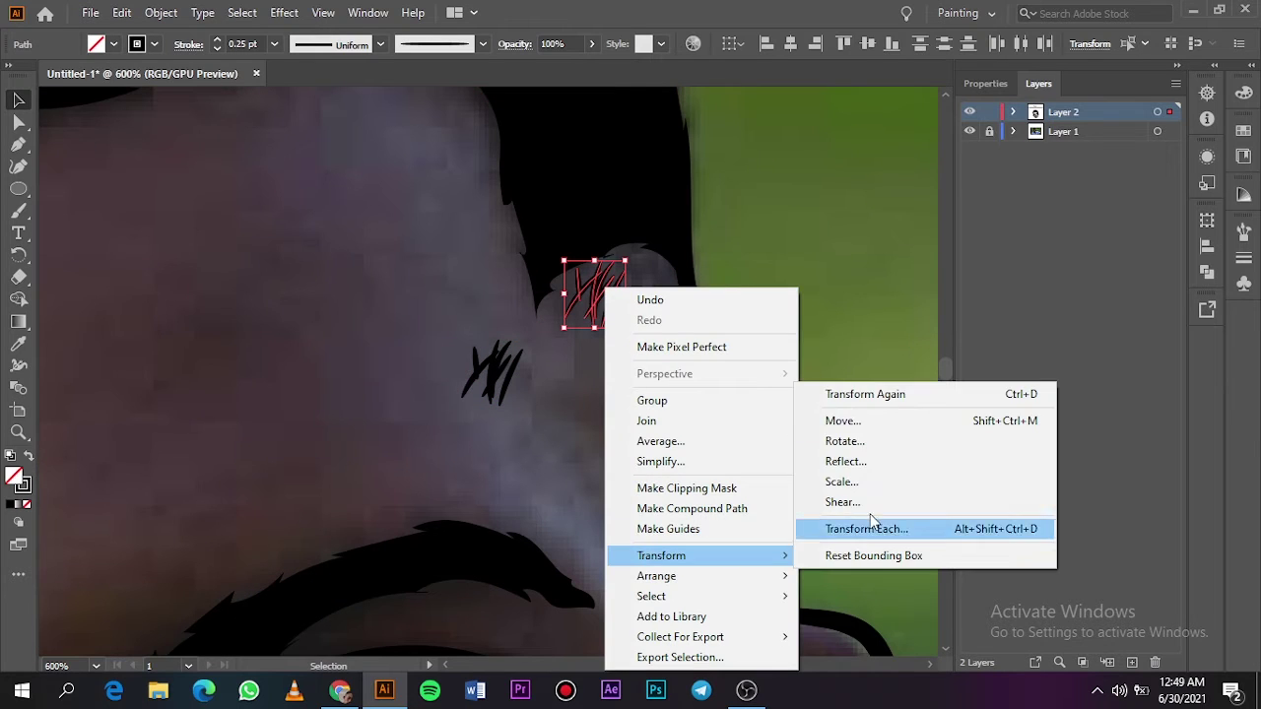
click(911, 467)
click(1025, 473)
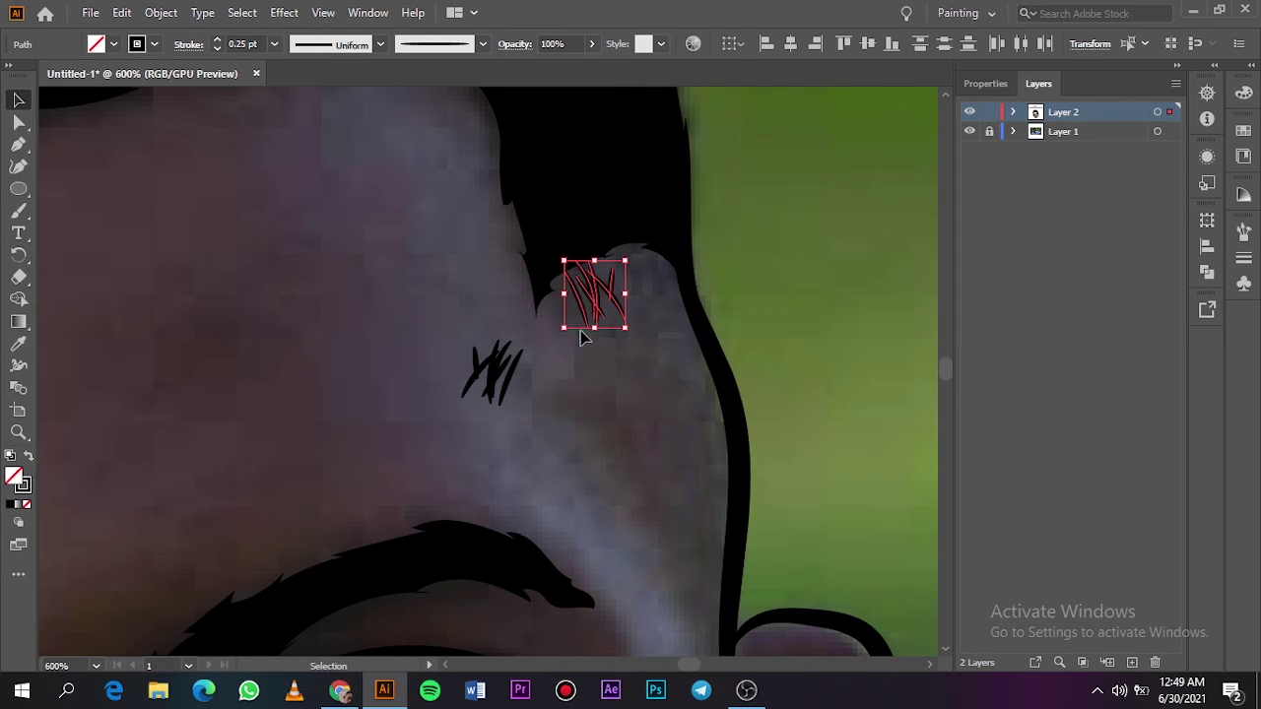
mouse_move(602, 309)
mouse_down()
mouse_move(649, 288)
mouse_move(576, 318)
mouse_up()
click(461, 348)
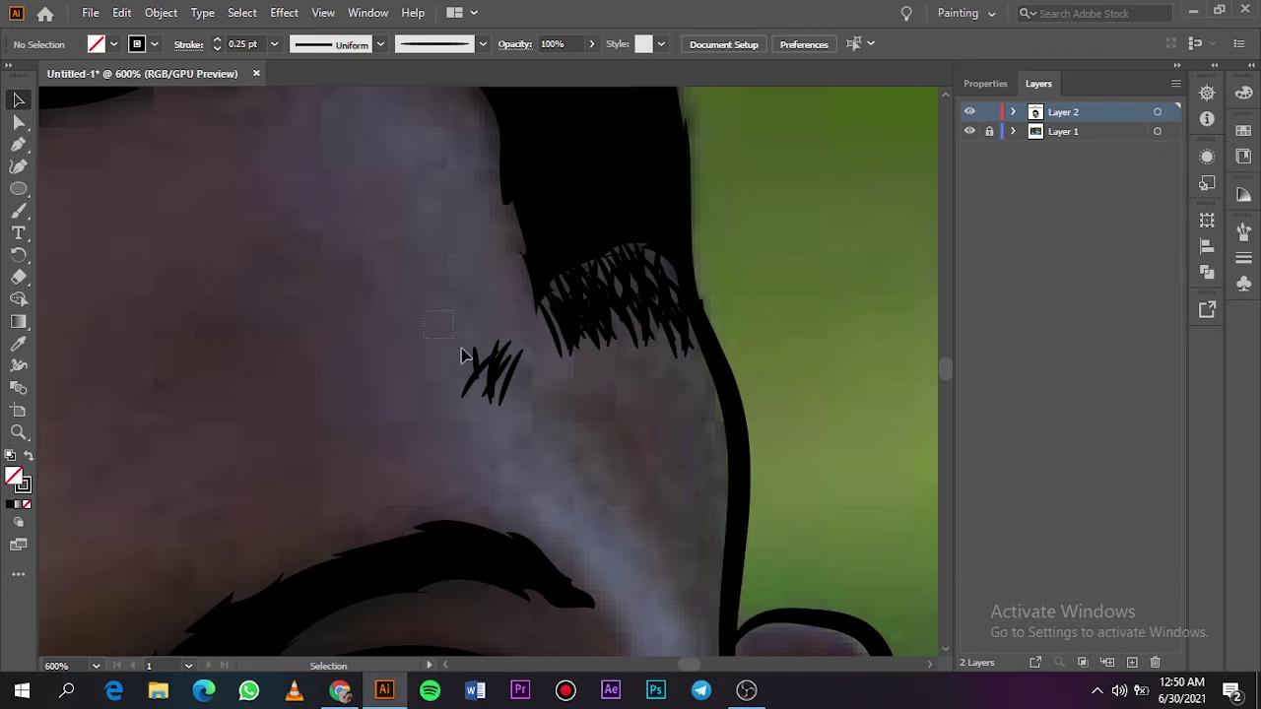
key(ctrl+0)
click(970, 131)
Step: Set a thinner stroke and draw a crease under the lower lip
click(969, 131)
click(969, 111)
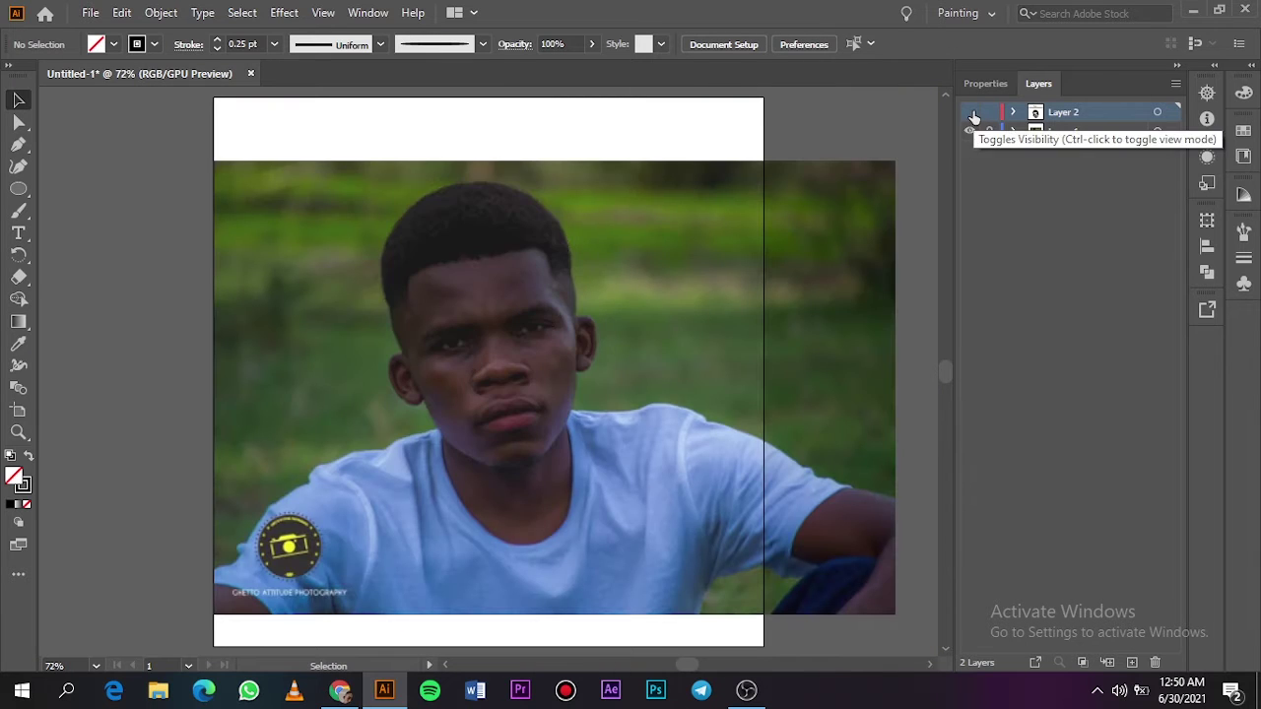
click(970, 131)
click(546, 438)
key(ctrl+plus)
key(ctrl+plus)
key(ctrl+plus)
click(970, 131)
click(19, 210)
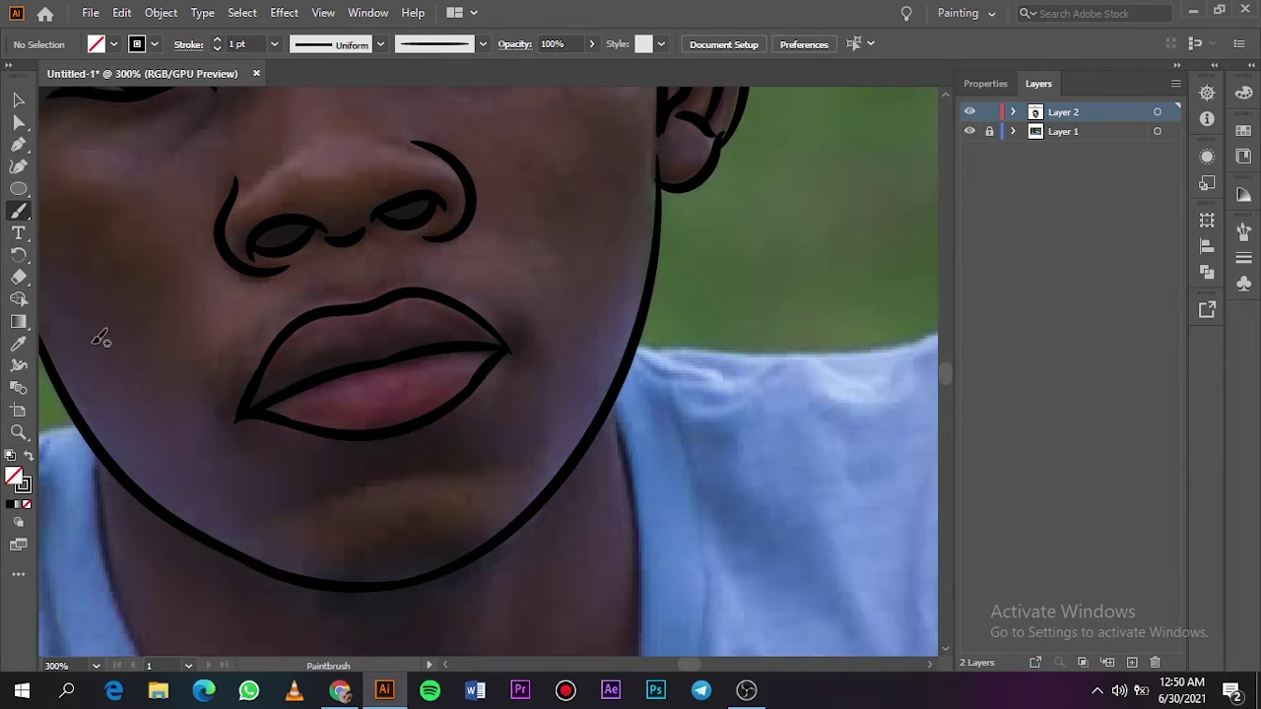
drag(330, 493, 439, 473)
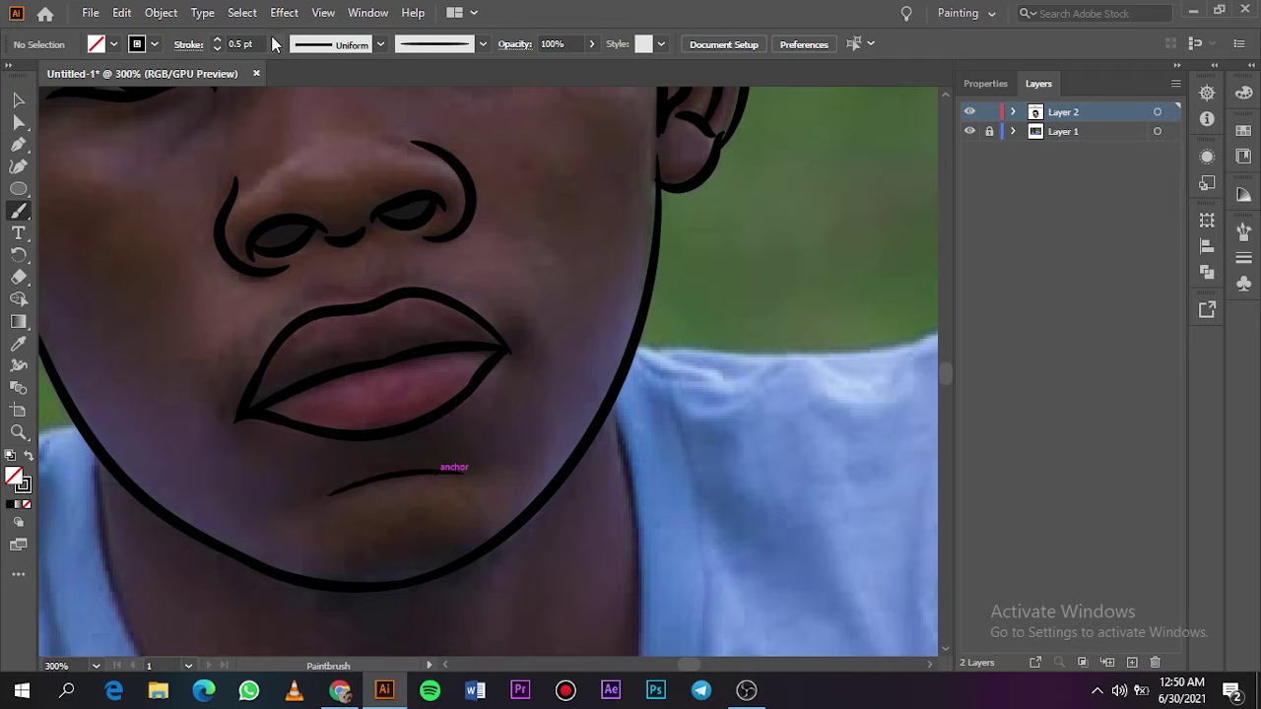
Step: Hatch thin stubble strokes along the chin line
key(ctrl+plus)
scroll(448, 363, down, 5)
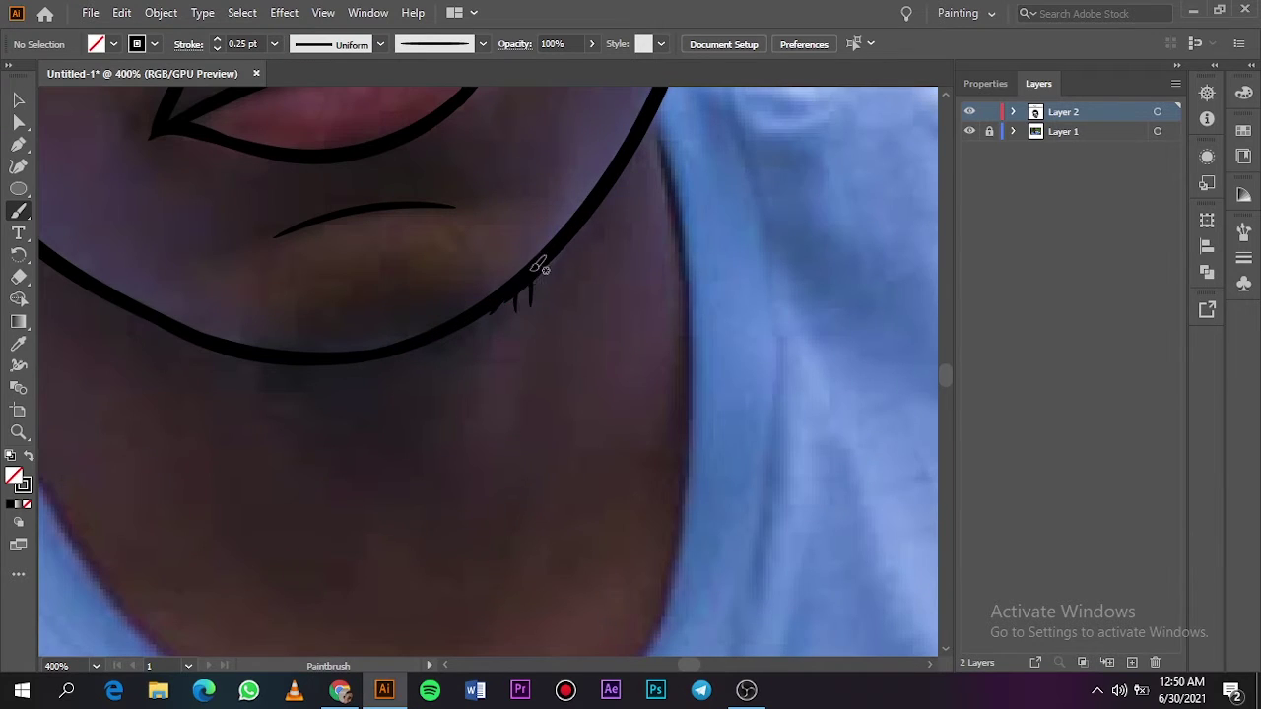
mouse_move(532, 271)
mouse_down()
mouse_move(506, 282)
mouse_move(523, 315)
mouse_up()
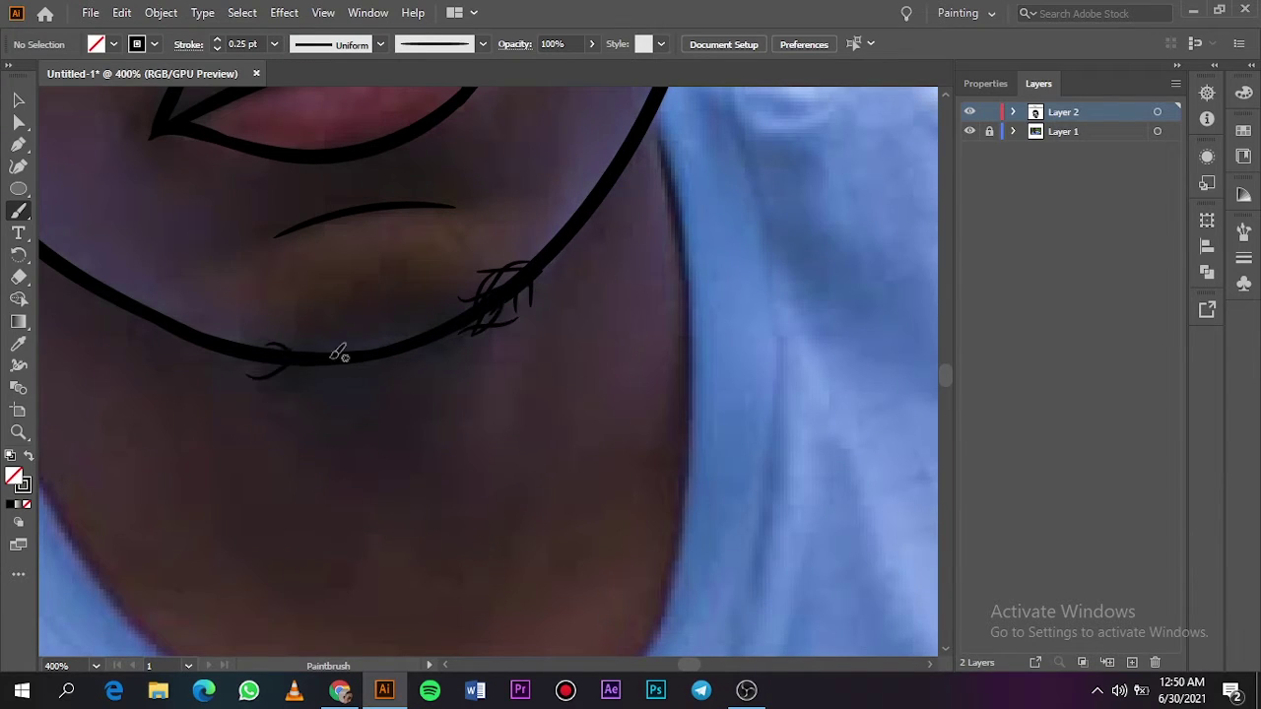
drag(312, 339, 292, 364)
drag(404, 351, 369, 366)
key(ctrl+0)
click(969, 131)
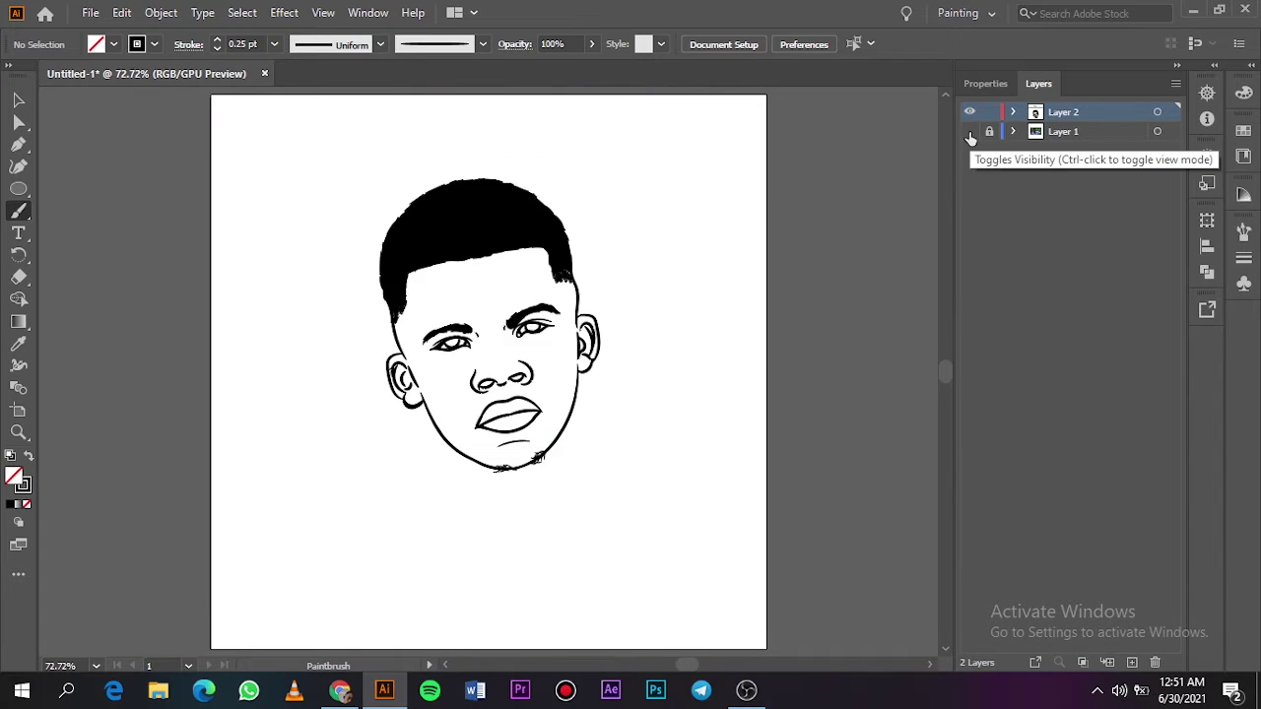
Step: Add stubble at the chin centre, the right jaw line and beside the upper lip
scroll(511, 469, up, 3)
scroll(510, 470, up, 2)
scroll(537, 308, down, 1)
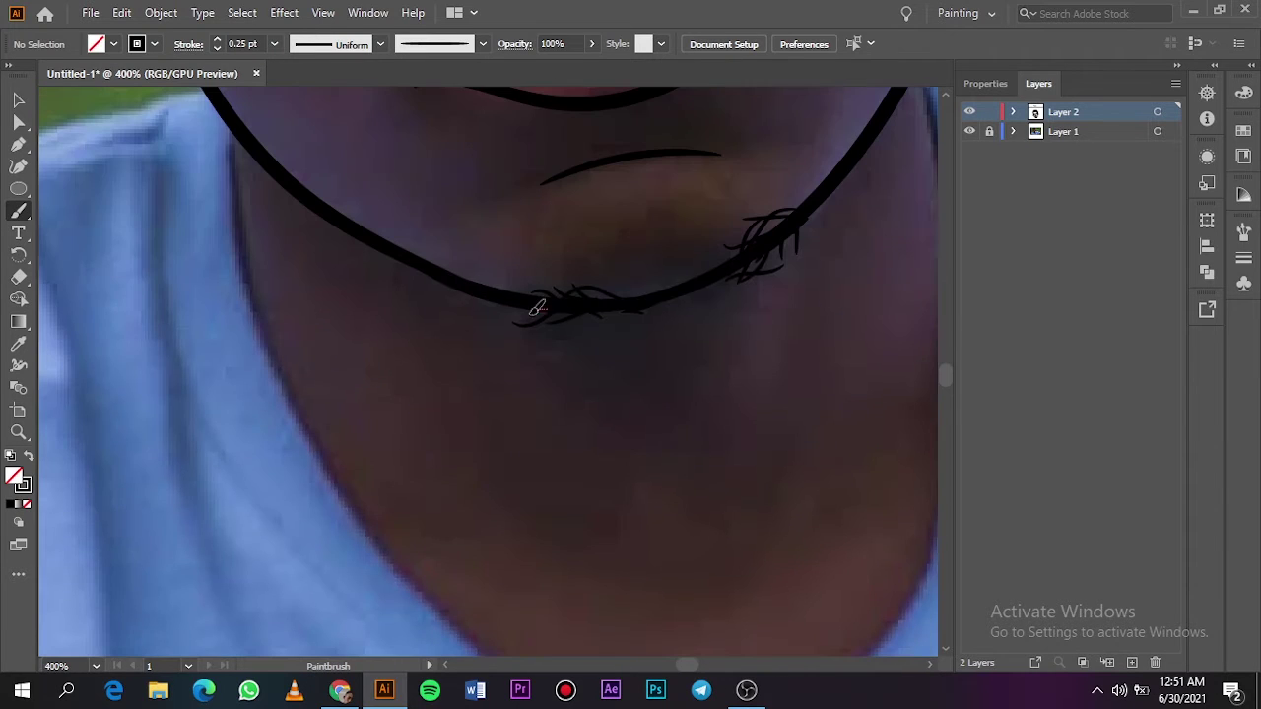
drag(499, 280, 496, 279)
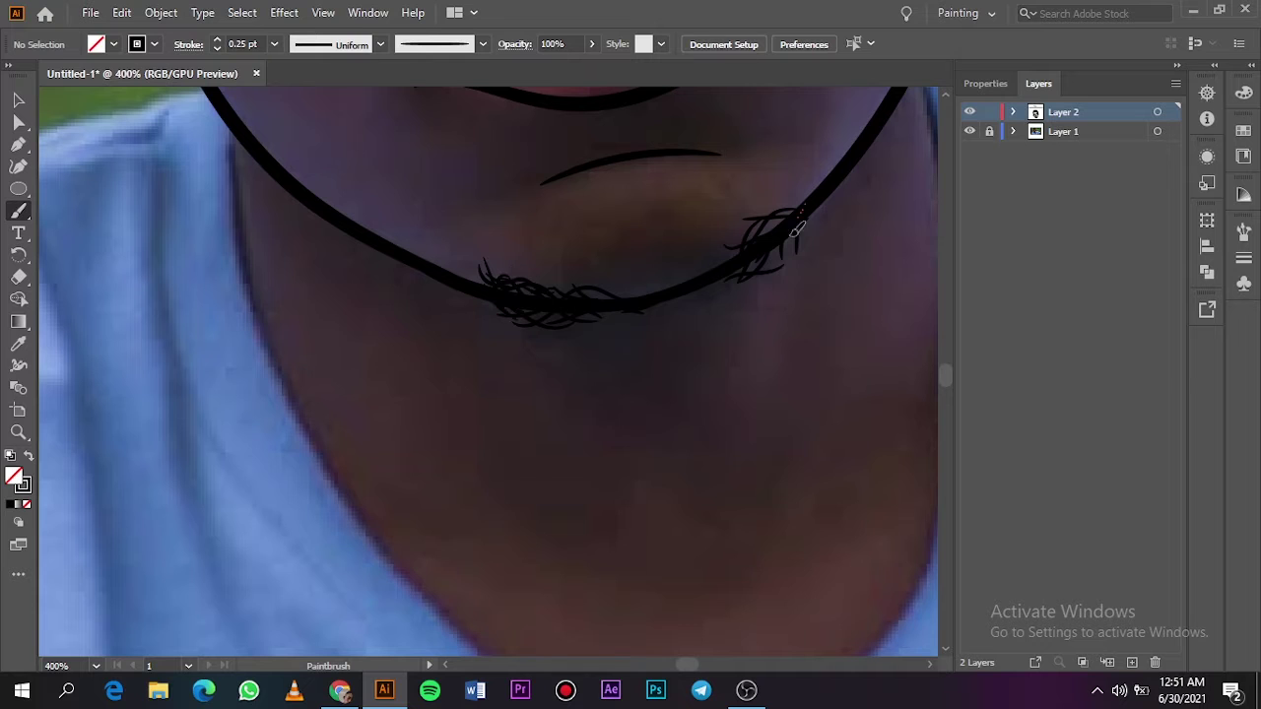
drag(819, 207, 778, 251)
scroll(844, 209, up, 5)
drag(416, 457, 413, 491)
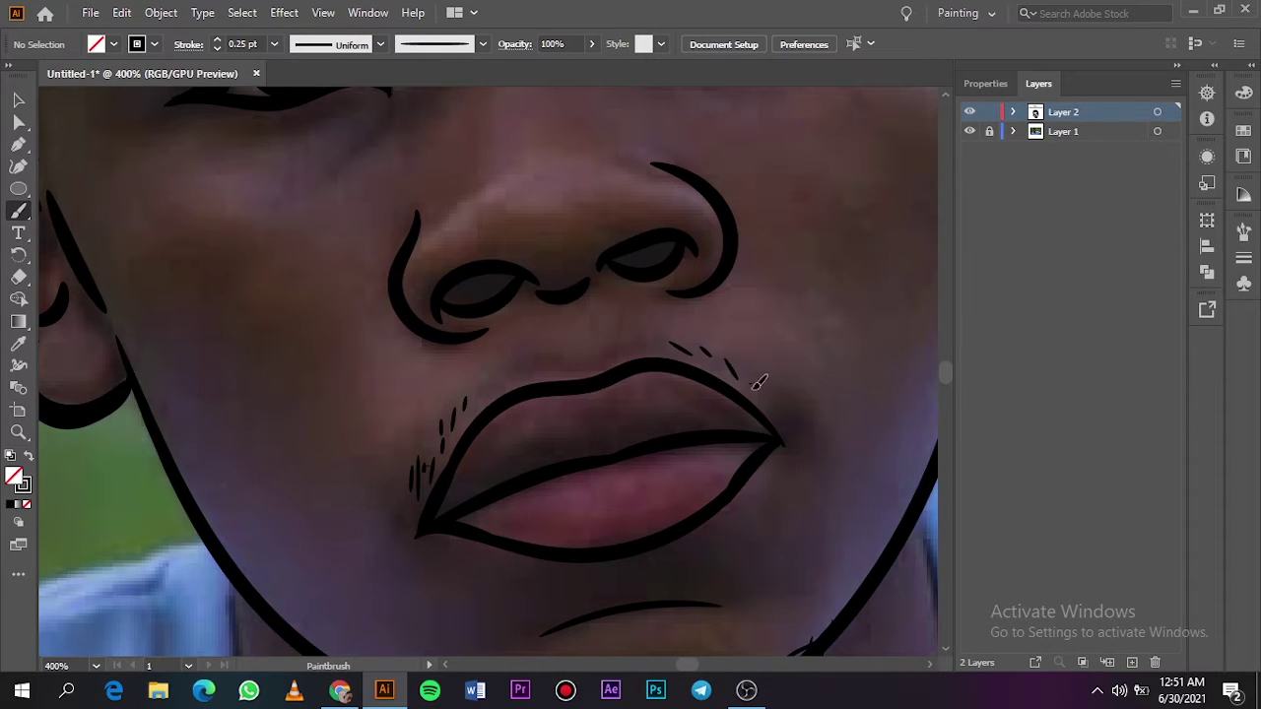
click(970, 132)
key(ctrl+0)
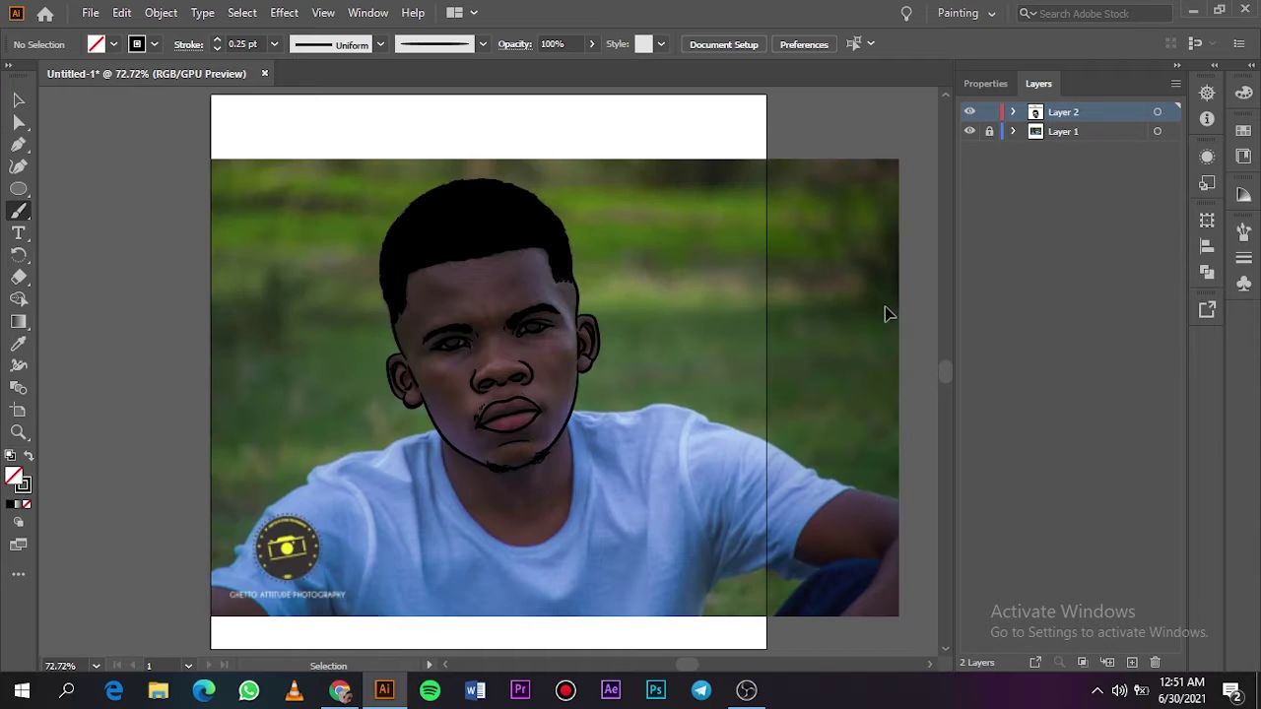
Step: Fill both nostrils with solid black
key(ctrl+plus)
key(ctrl+plus)
key(shift+x)
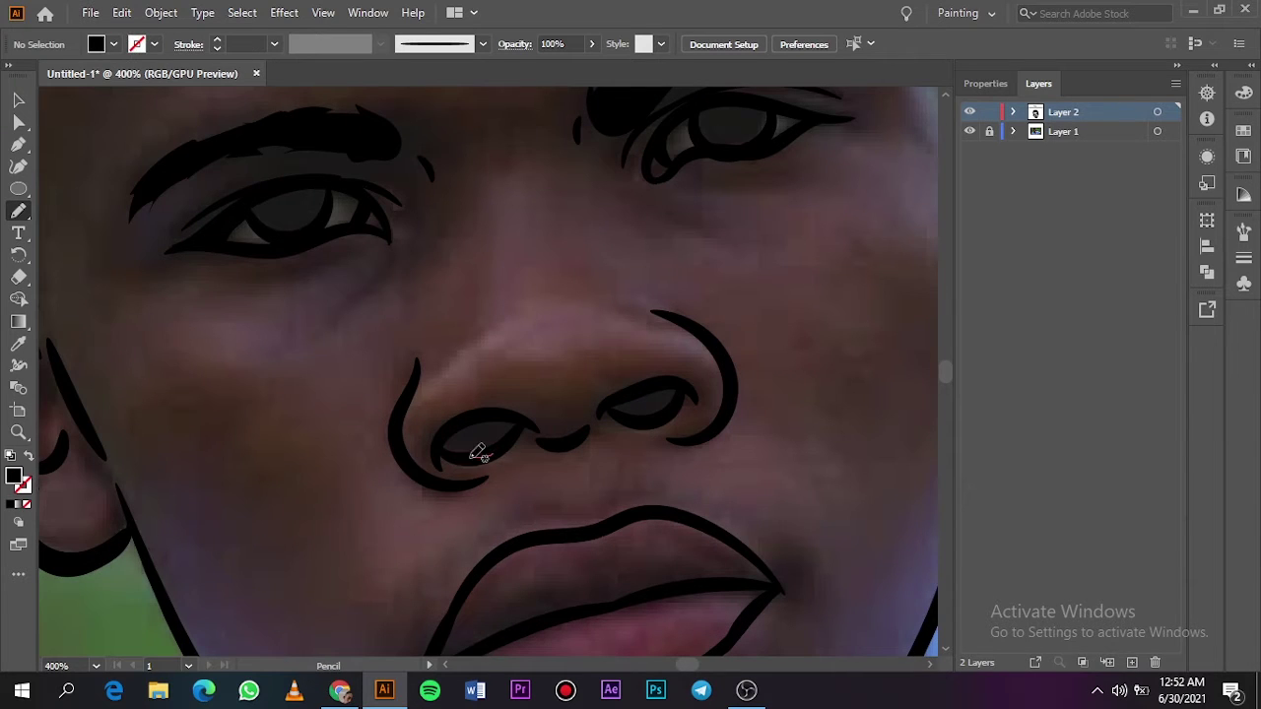
drag(478, 448, 488, 455)
drag(682, 391, 616, 413)
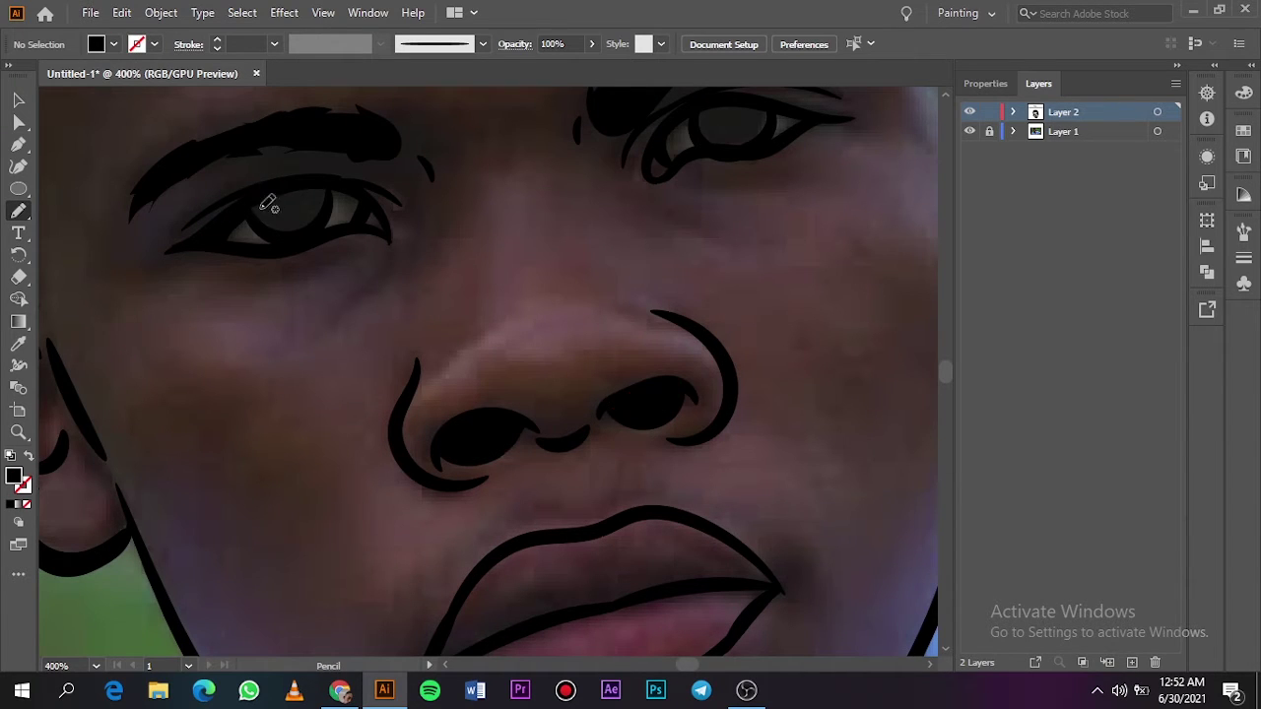
Step: Trace a black-filled iris and the loop inside the eye, then review with the photo hidden
key(ctrl+plus)
key(ctrl+plus)
drag(492, 364, 946, 368)
drag(717, 370, 756, 337)
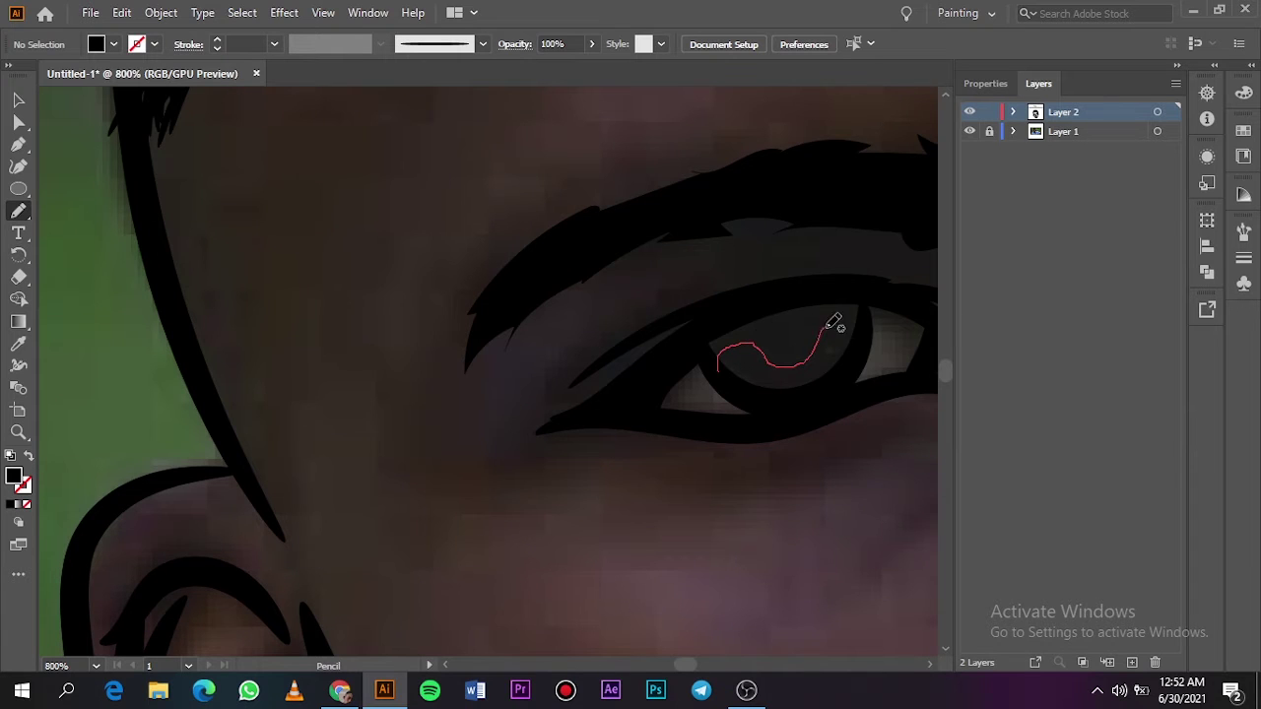
drag(868, 319, 718, 364)
scroll(690, 665, down, 3)
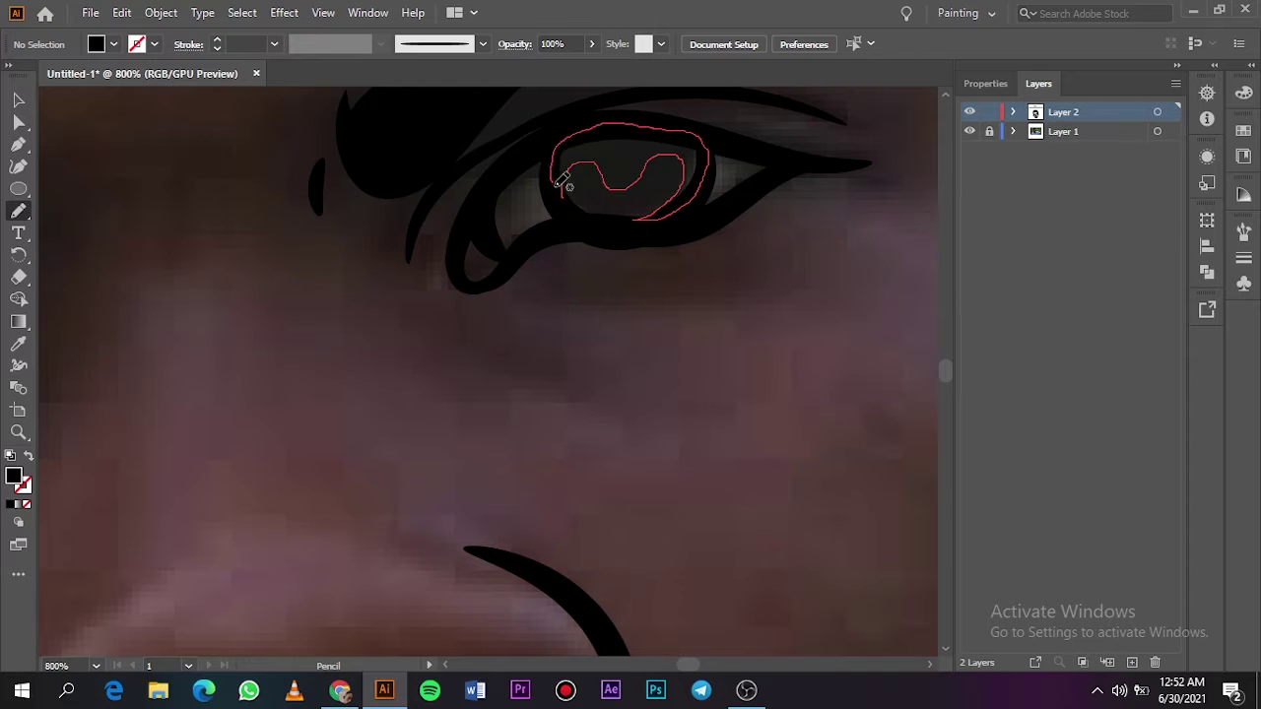
drag(564, 183, 553, 175)
key(ctrl+0)
click(969, 131)
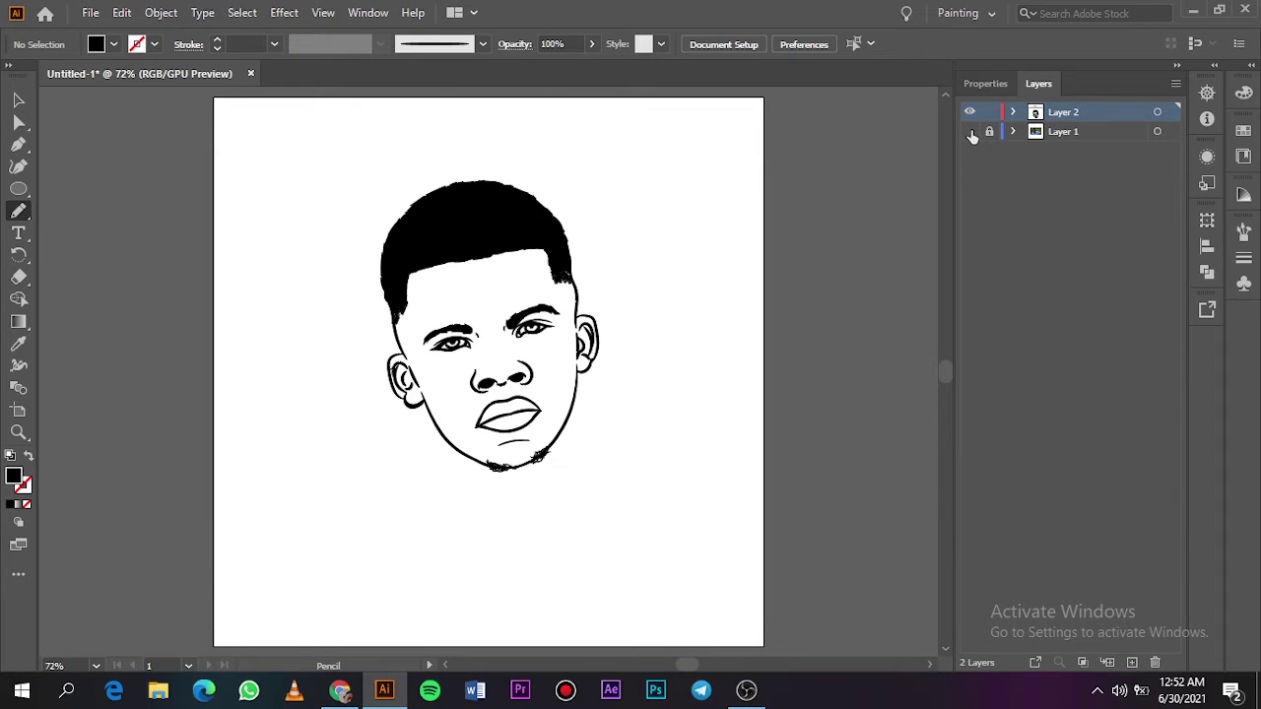
click(969, 131)
Step: Select all artwork and the photo, scale them up and reposition them
key(v)
key(ctrl+a)
key(ctrl+minus)
key(ctrl+minus)
key(ctrl+minus)
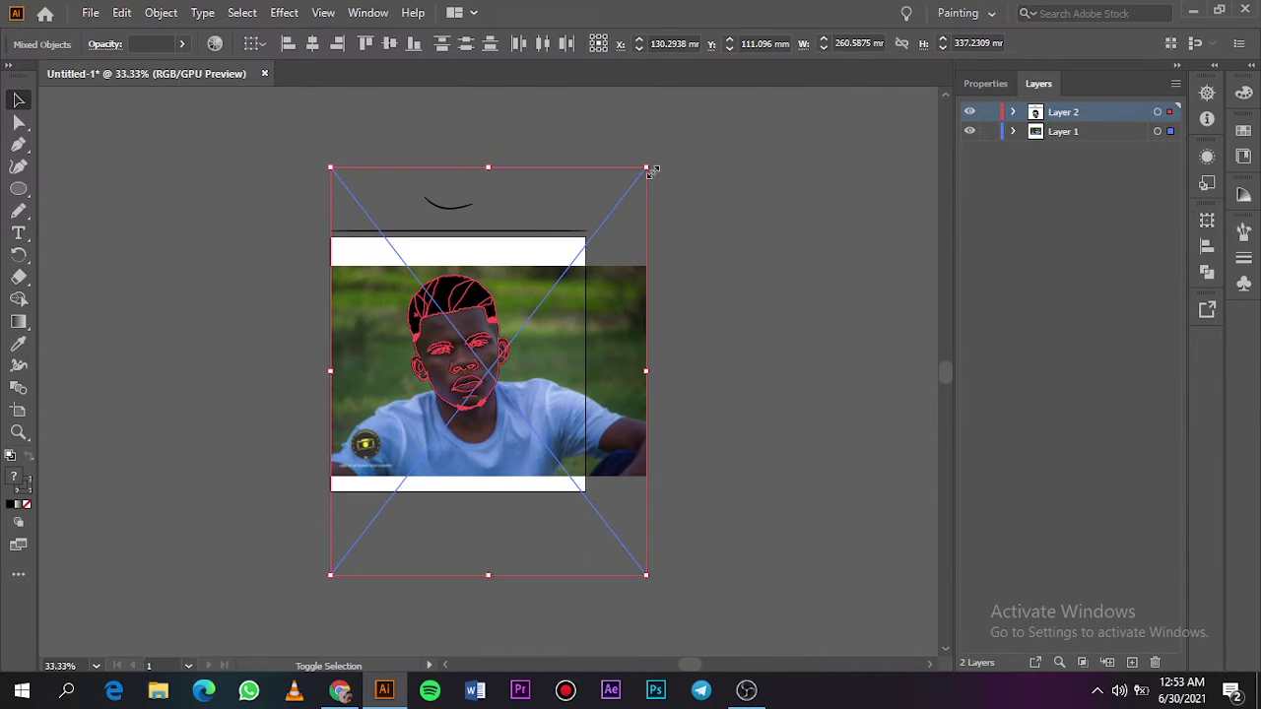
drag(648, 168, 726, 209)
drag(579, 292, 487, 345)
drag(691, 128, 799, 158)
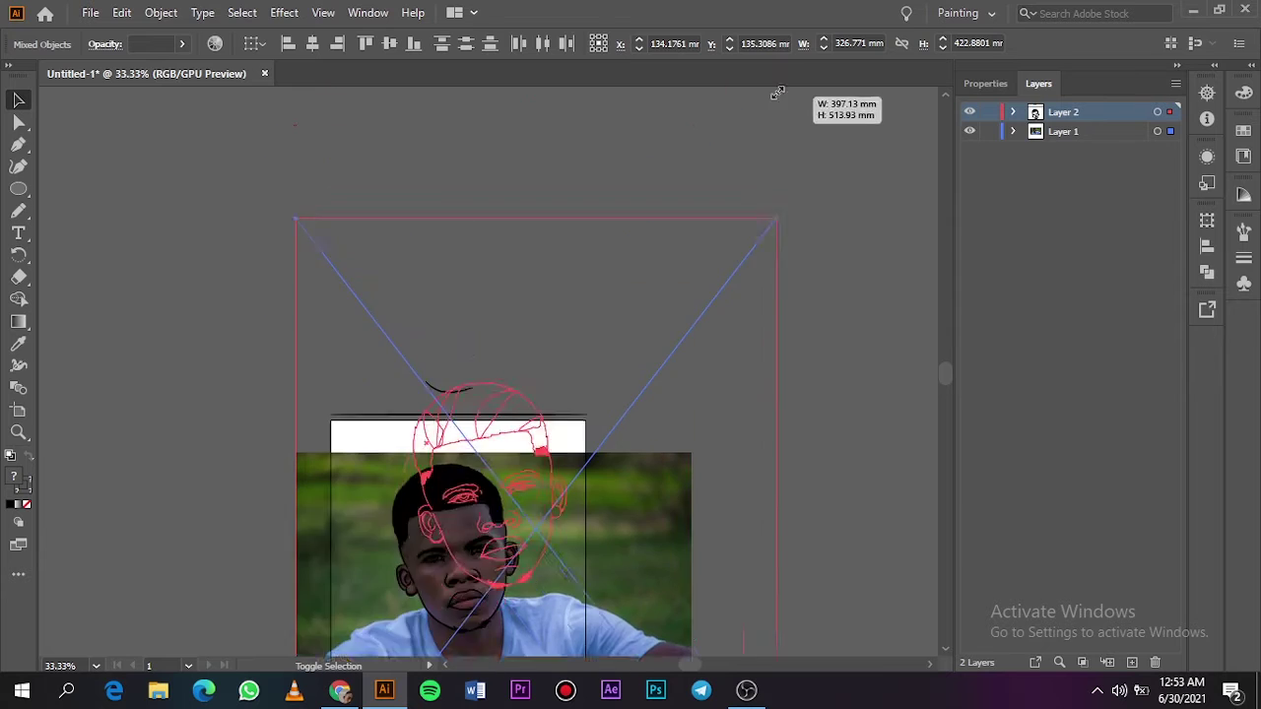
key(ctrl+minus)
drag(483, 394, 492, 438)
click(687, 386)
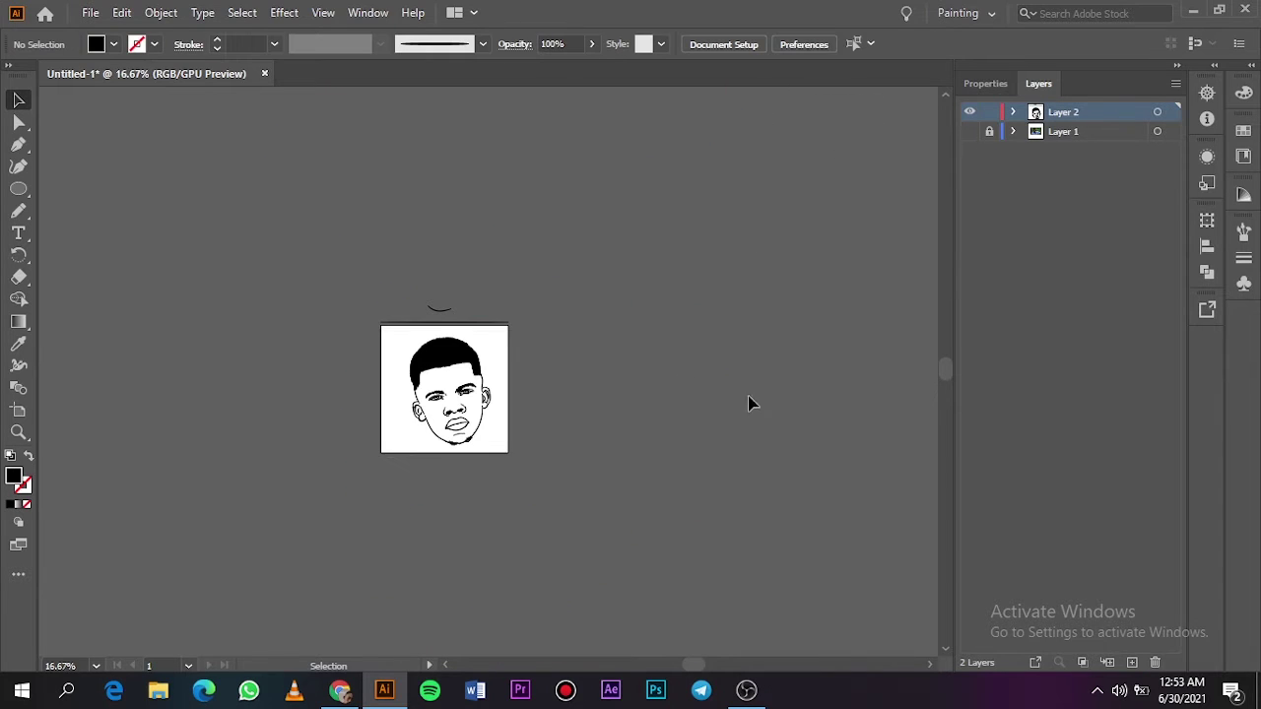
key(ctrl+0)
key(ctrl+minus)
Step: Reselect everything, shrink it slightly and move it up onto the artboard
key(ctrl+minus)
click(969, 131)
key(ctrl+a)
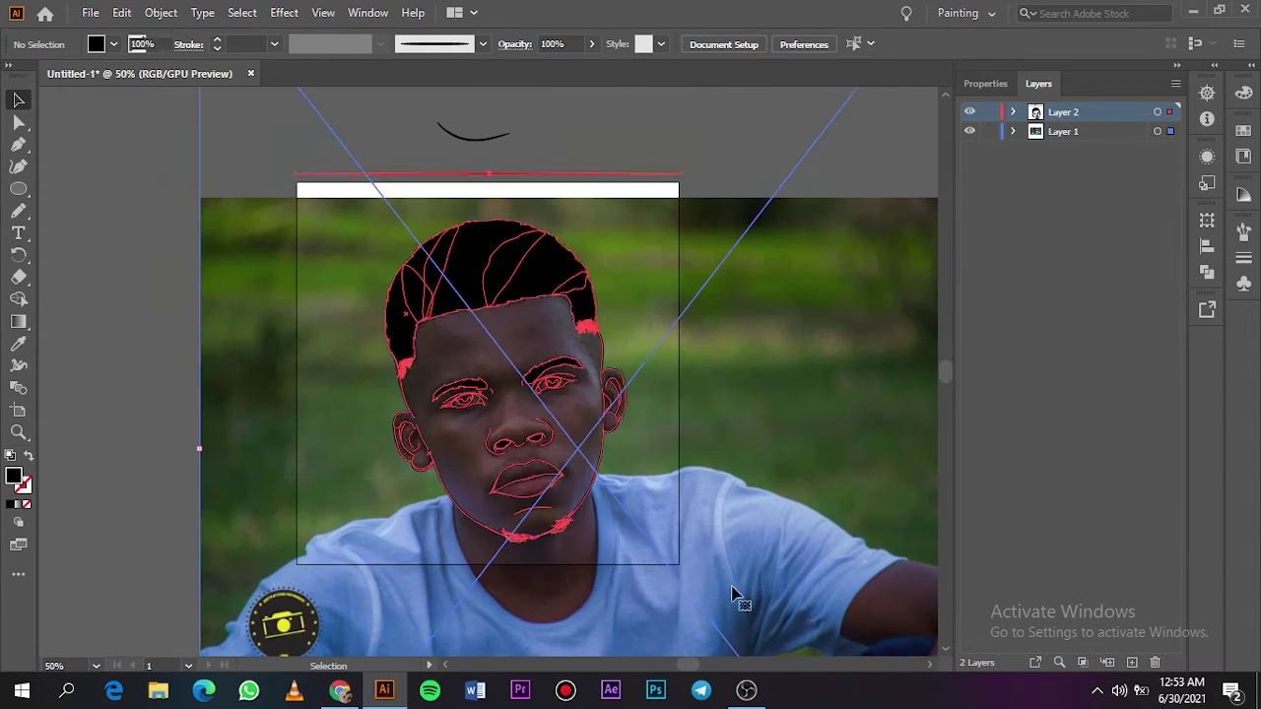
key(ctrl+minus)
key(ctrl+minus)
key(ctrl+minus)
drag(613, 210, 583, 245)
drag(462, 387, 463, 352)
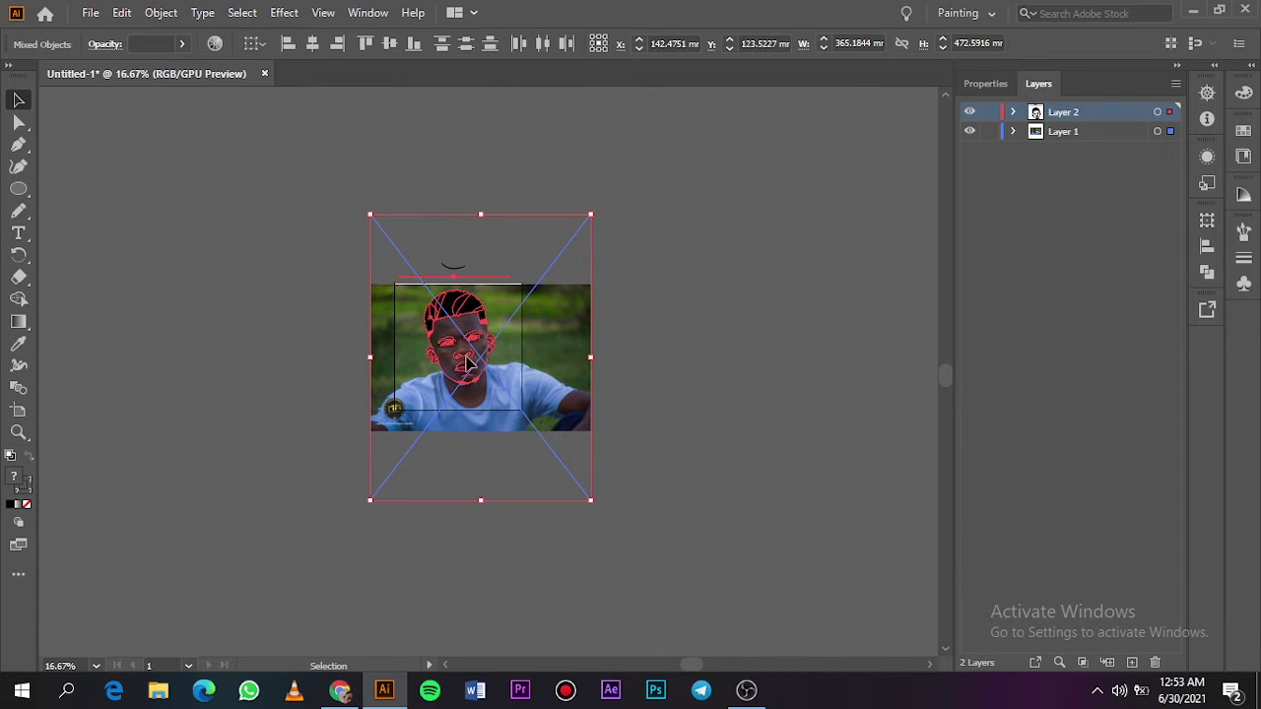
click(632, 387)
Step: Lock and hide the reference photo layer with the artboard fitted in view
key(ctrl+0)
click(989, 131)
click(658, 112)
click(969, 131)
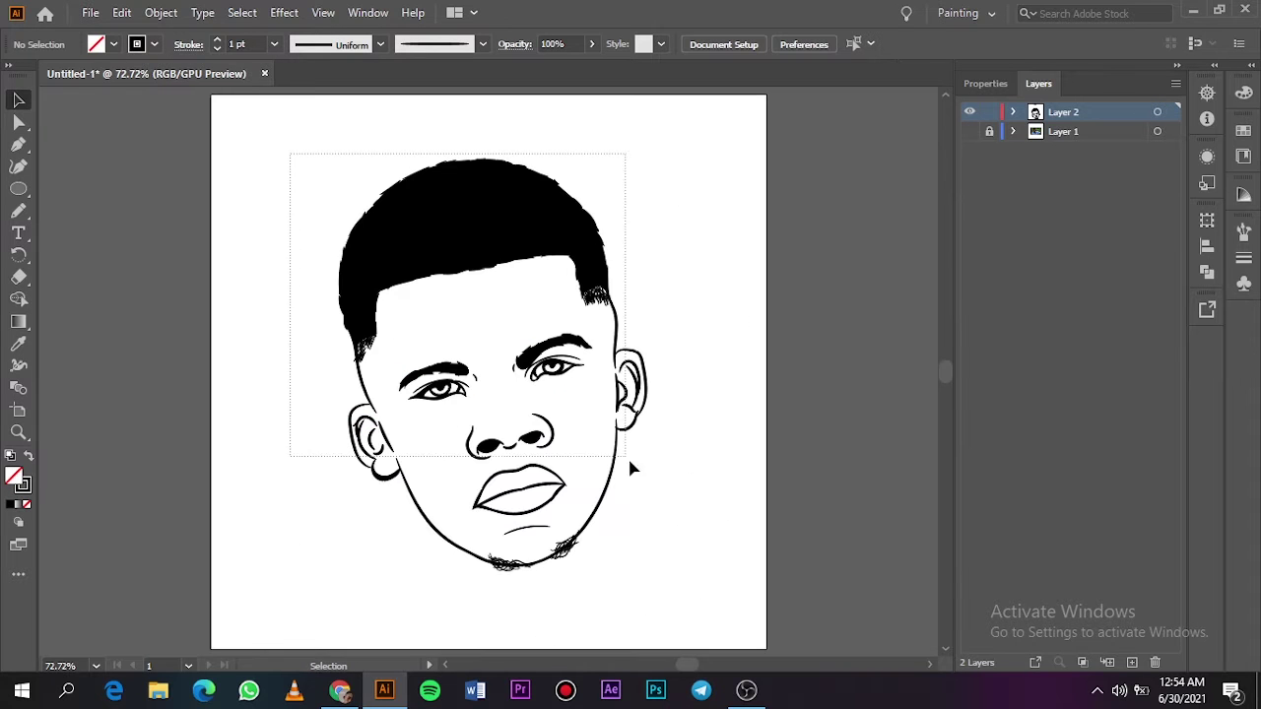
Step: Place the skin-colour swatches left of the artboard and take the orange swatch as fill
drag(290, 155, 627, 455)
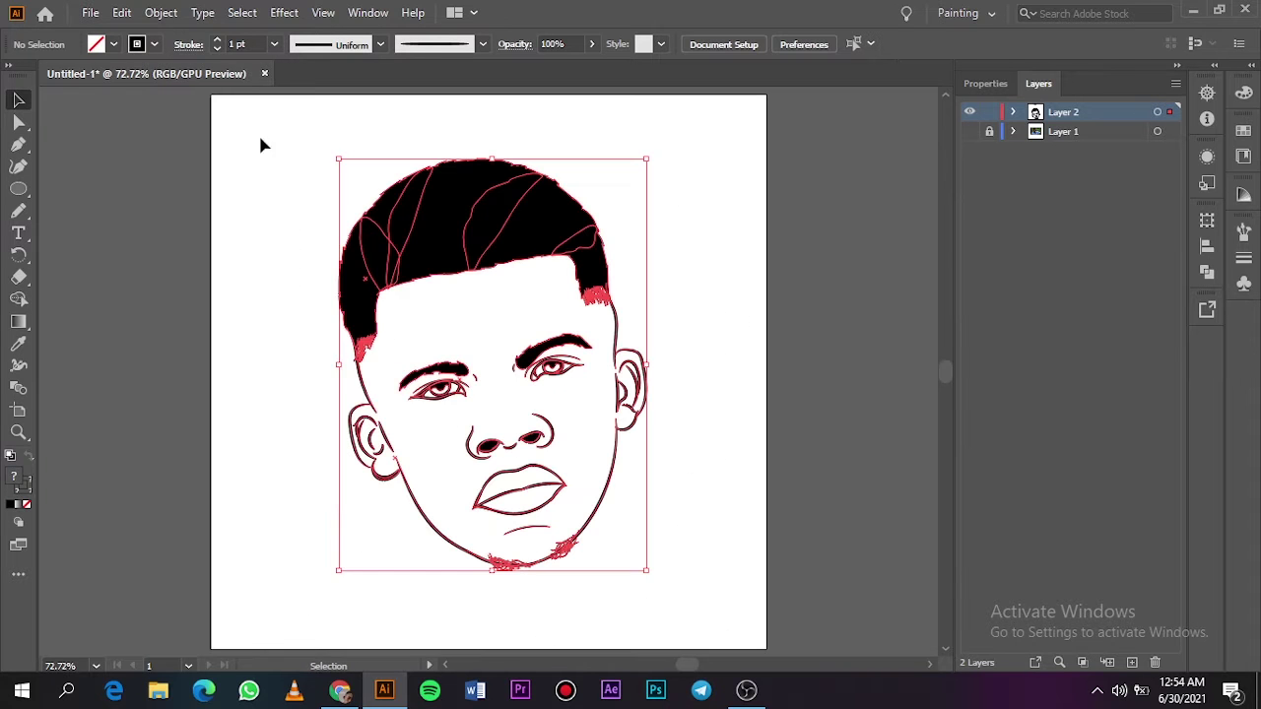
mouse_move(301, 161)
mouse_down()
mouse_move(114, 174)
mouse_move(94, 192)
mouse_up()
click(211, 357)
key(i)
click(107, 135)
key(m)
Step: Duplicate the line-art layer as a backup and make Layer 2 the active layer
click(1038, 82)
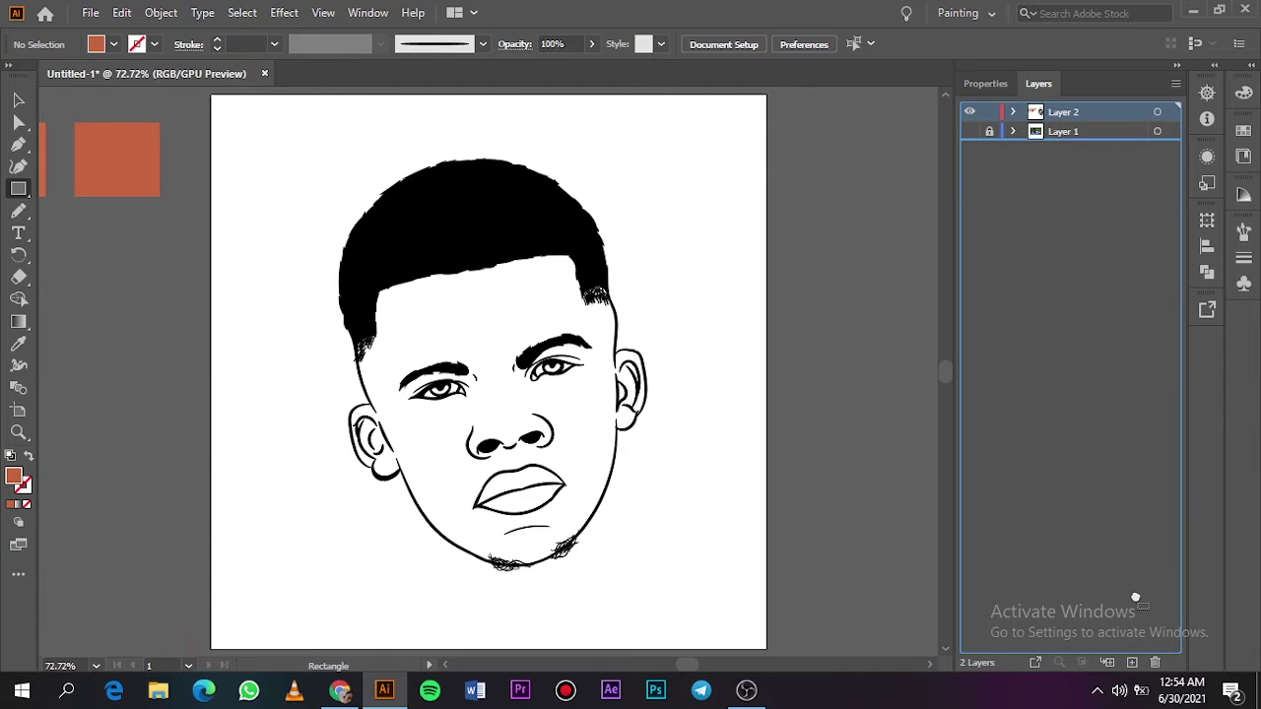
drag(1135, 598, 1132, 662)
key(v)
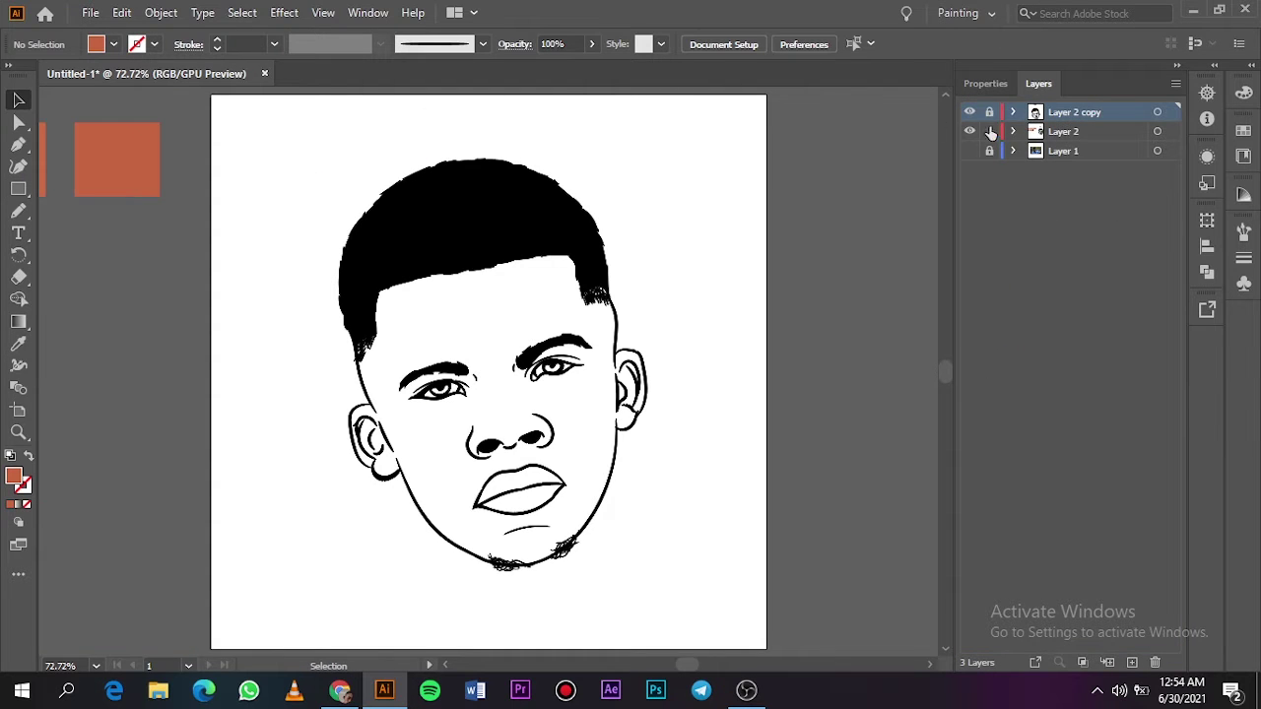
click(1063, 131)
Step: Draw an orange rectangle covering the face and send it behind the line art
key(m)
drag(261, 144, 701, 591)
right_click(568, 241)
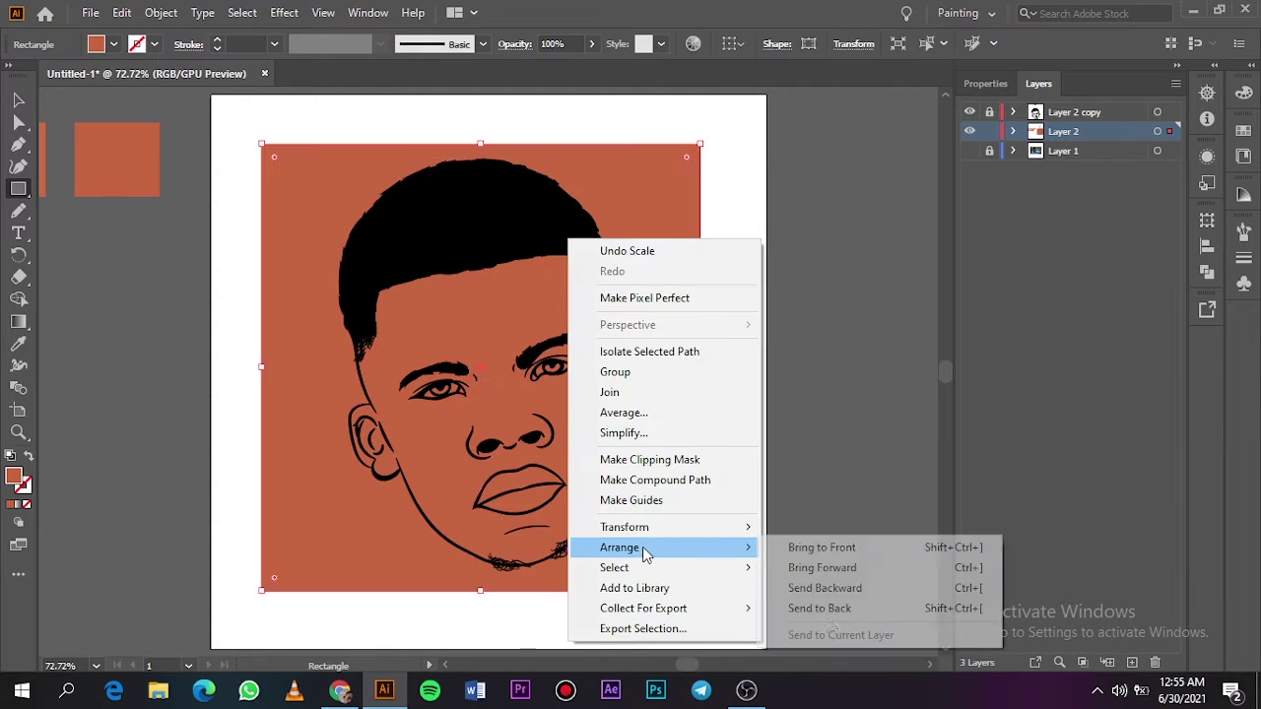
key(Escape)
key(v)
key(ctrl+a)
Step: Divide the rectangle along the face outlines with Pathfinder and delete the orange outside the face
key(shift+ctrl+F9)
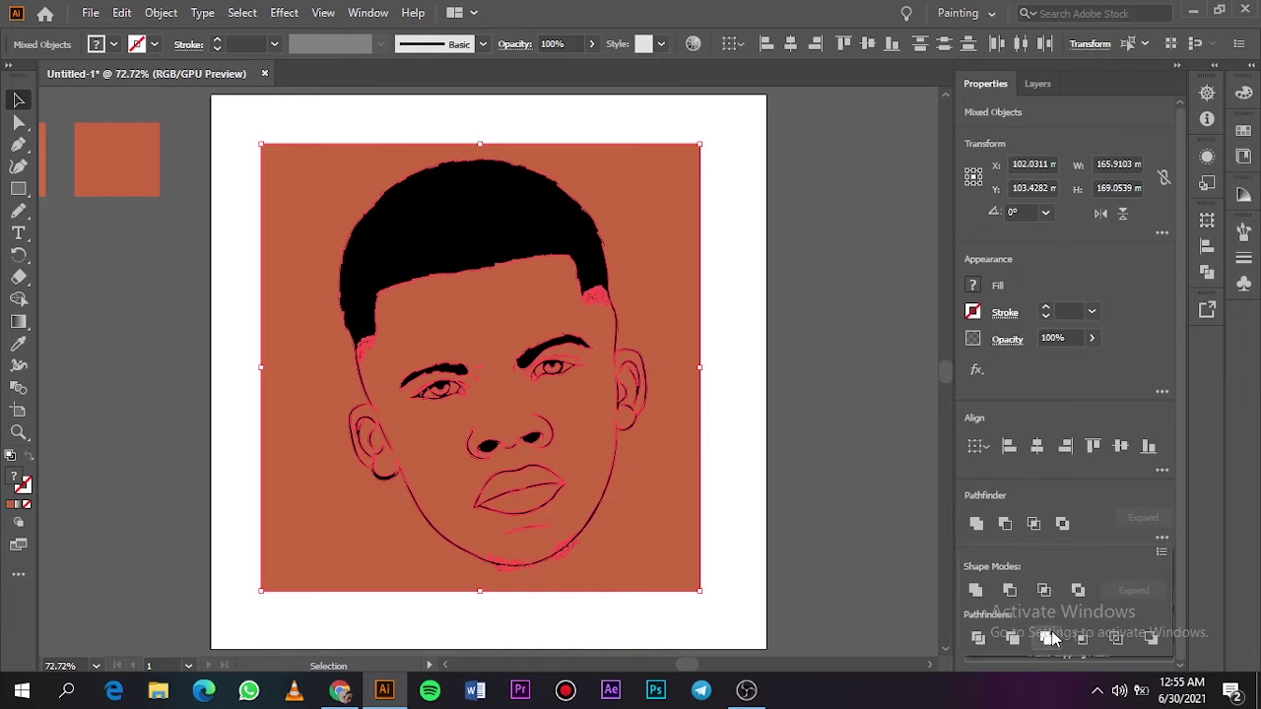
click(1049, 638)
double_click(667, 510)
click(675, 515)
key(Delete)
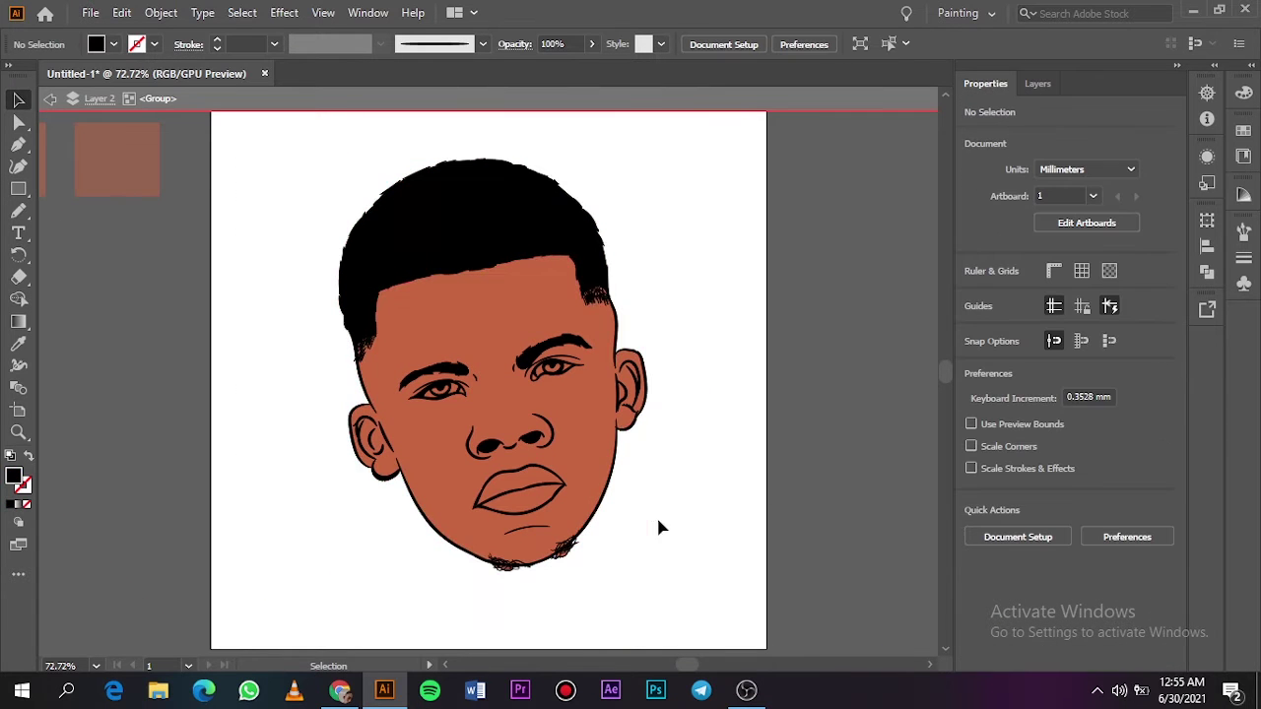
Step: Fill the lower lip with pink
click(521, 504)
key(ctrl+plus)
key(ctrl+plus)
key(ctrl+plus)
double_click(14, 477)
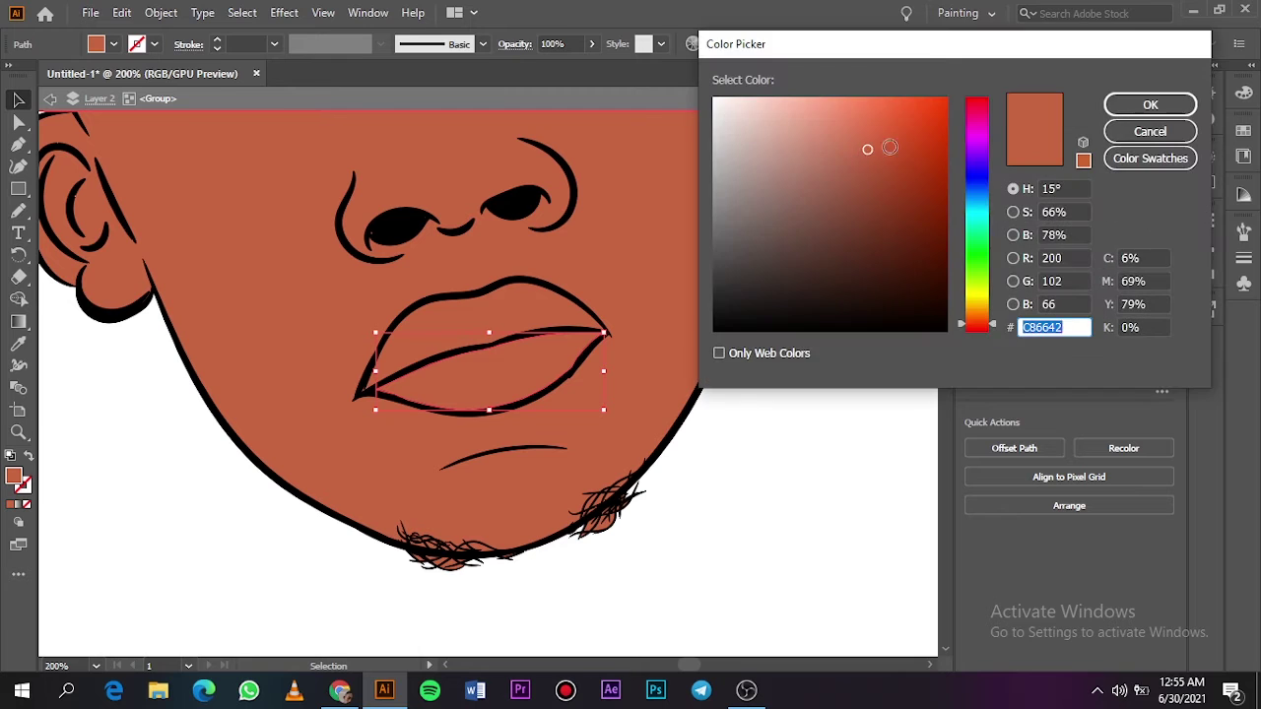
drag(889, 147, 844, 118)
key(Return)
click(858, 468)
click(483, 305)
Step: Fill the upper lip with a darker rose colour
double_click(13, 477)
click(880, 195)
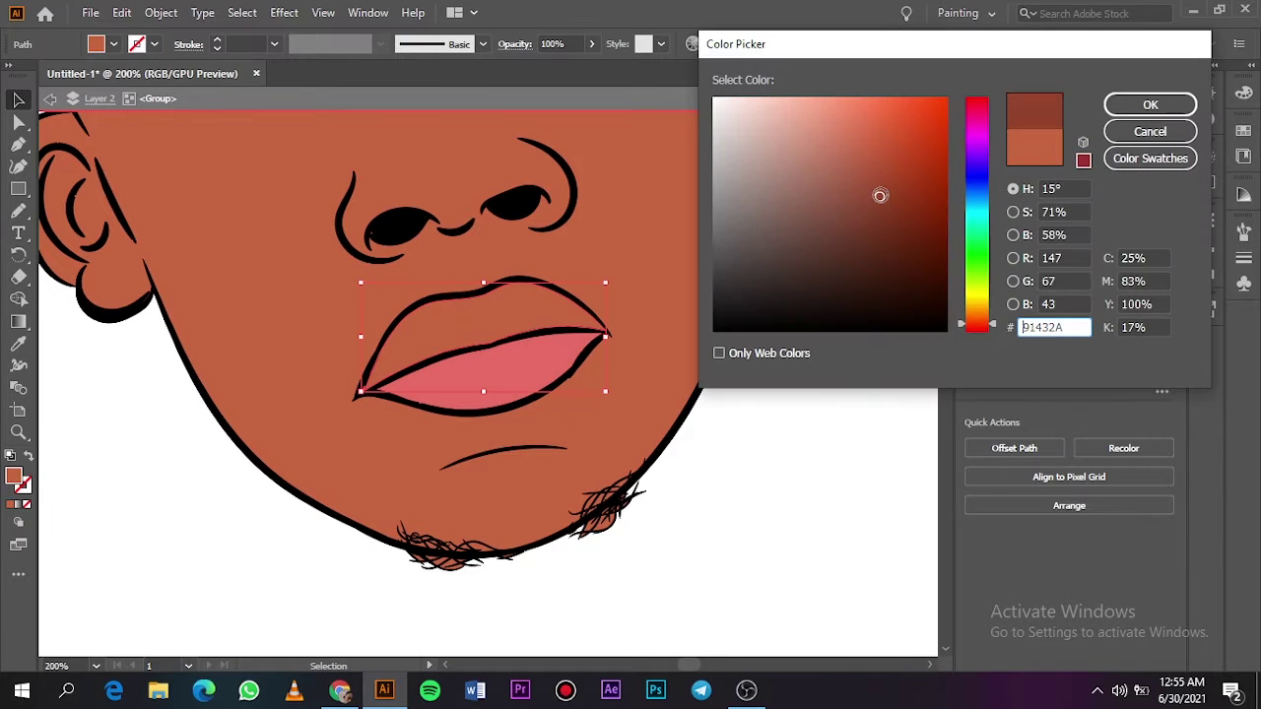
click(1150, 104)
click(866, 329)
key(ctrl+0)
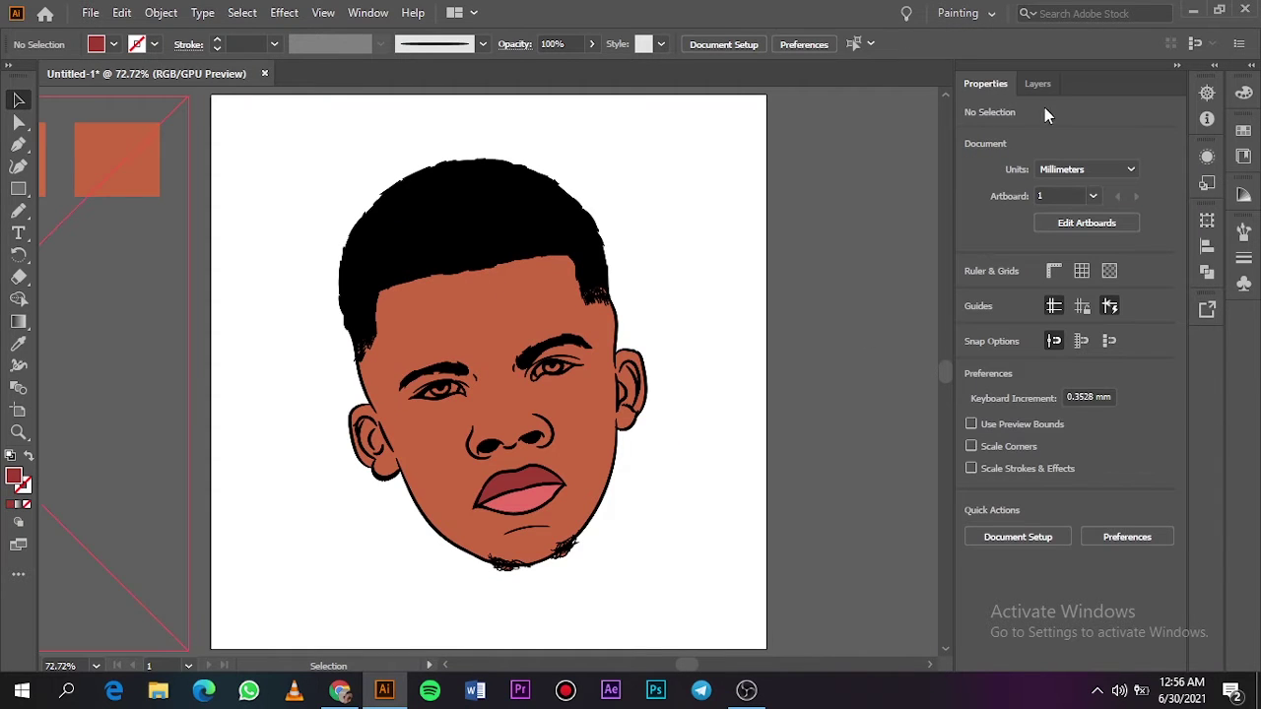
Step: Glance at the reference photo, then enter the face group to edit its pieces
click(1038, 82)
click(969, 150)
click(969, 131)
click(541, 378)
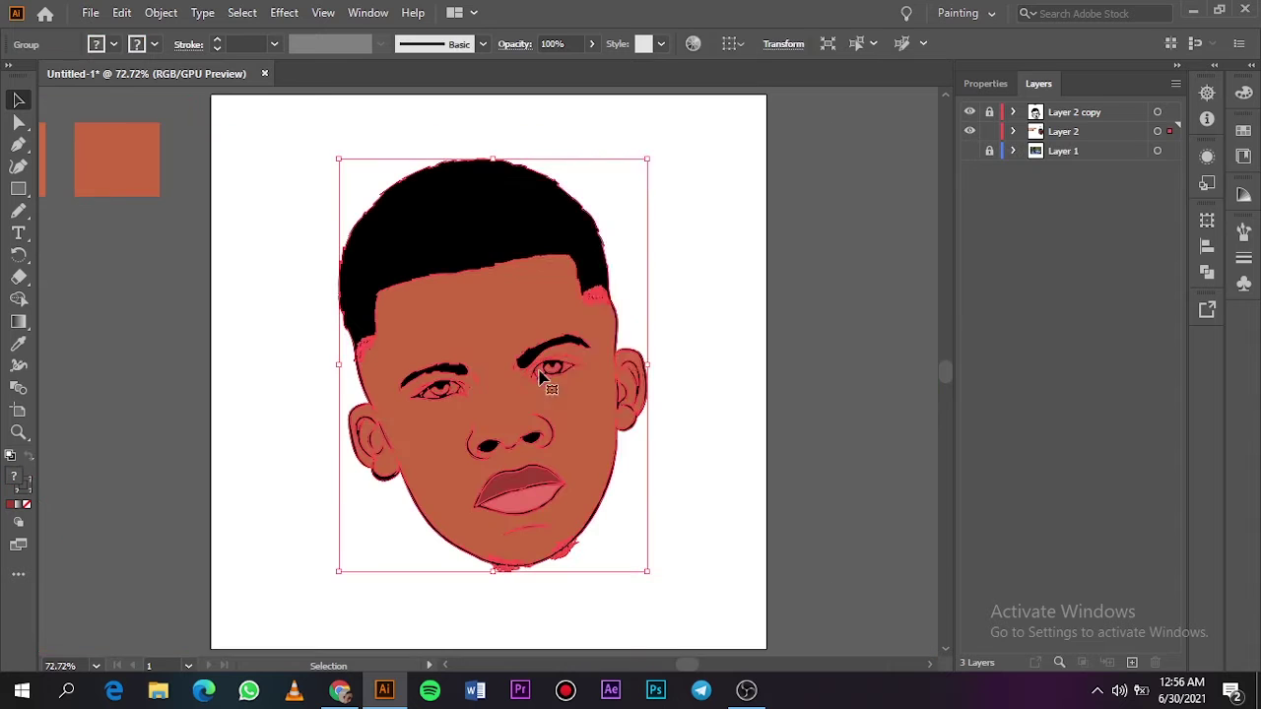
double_click(541, 377)
Step: Fill both eye whites with light grey
key(ctrl+equal)
key(ctrl+equal)
key(ctrl+equal)
key(ctrl+equal)
key(ctrl+equal)
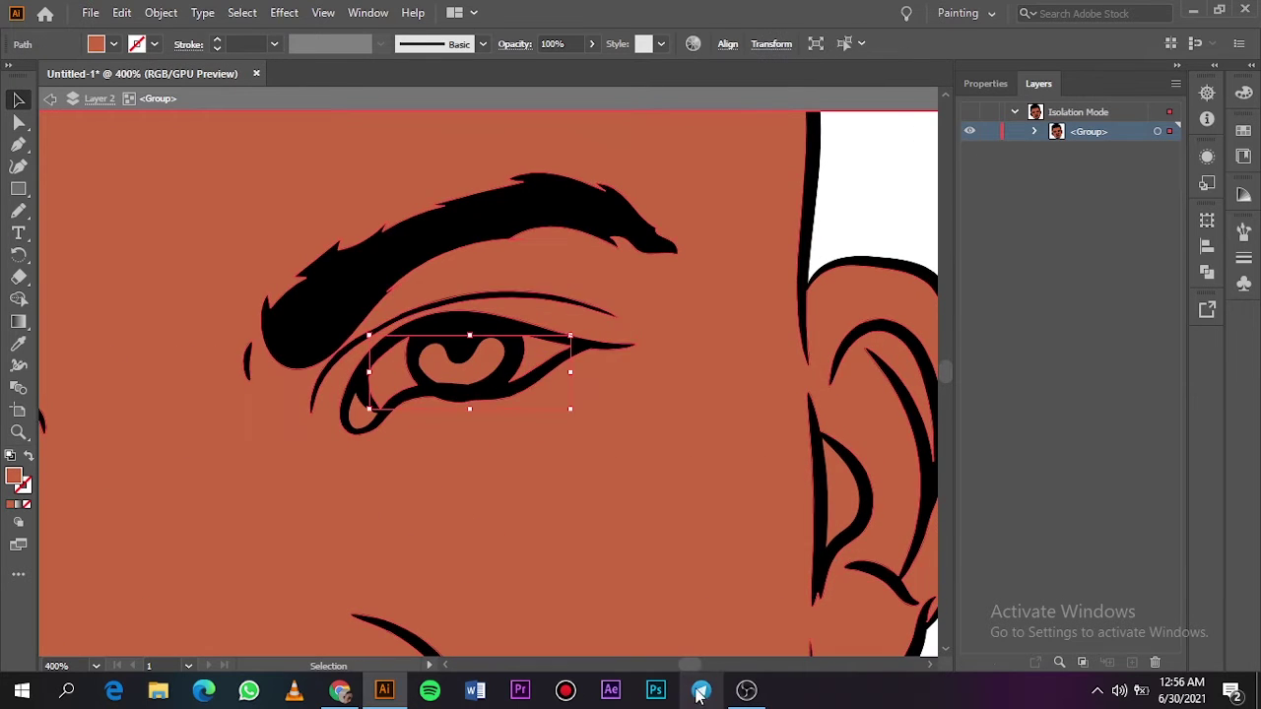
click(344, 483)
shift+click(394, 364)
double_click(14, 476)
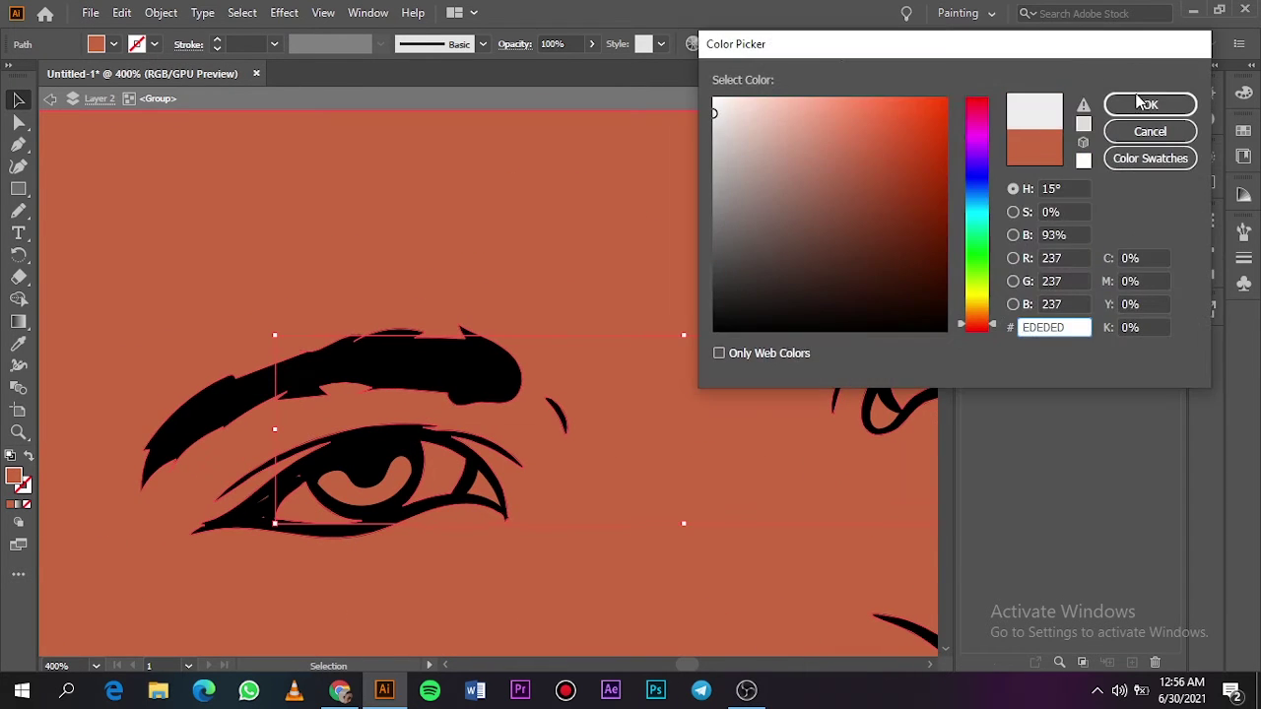
click(1143, 103)
Step: Zoom in closely and pick out the tiny pieces at the eye corner
key(ctrl+equal)
key(ctrl+equal)
click(83, 490)
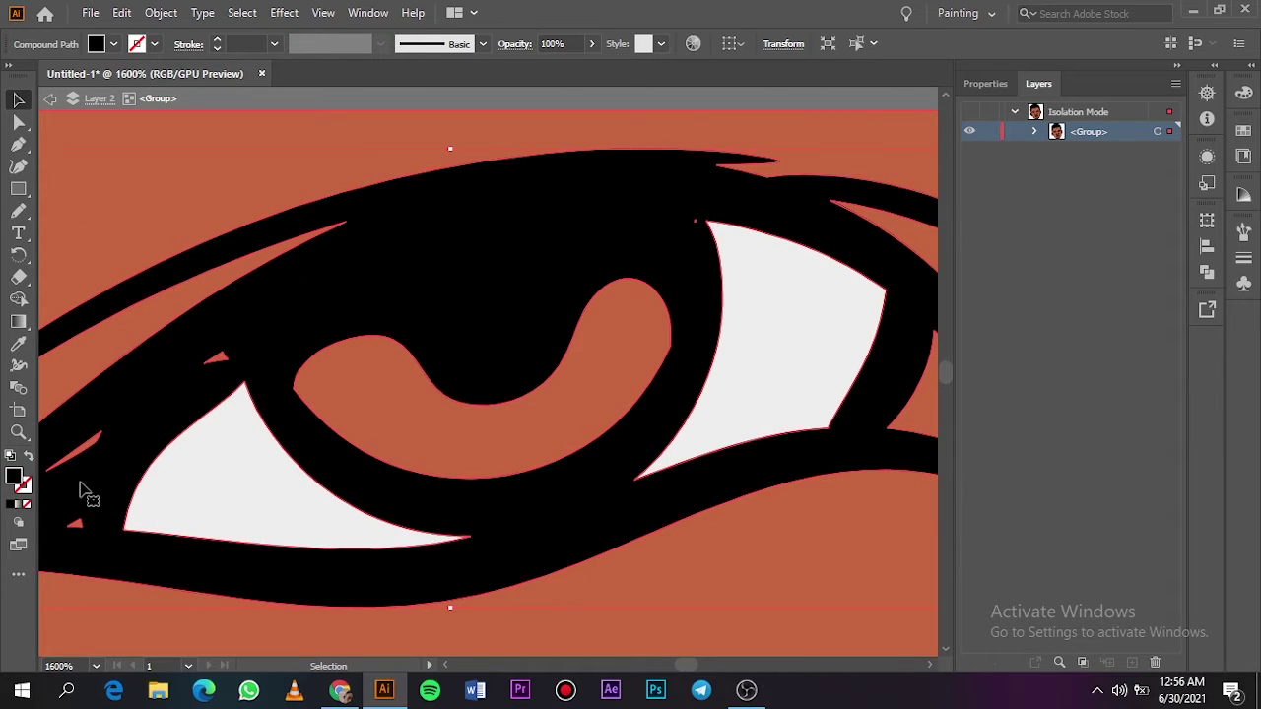
click(211, 483)
key(ctrl+equal)
click(335, 156)
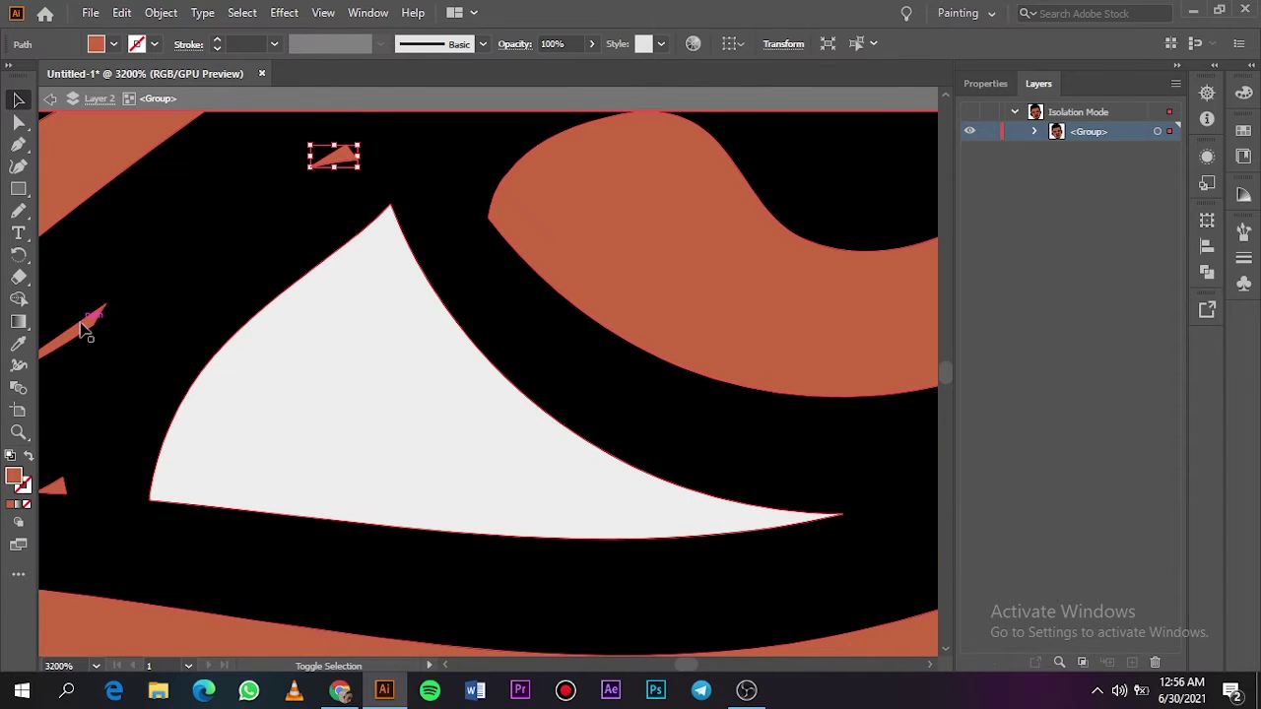
shift+click(84, 332)
scroll(684, 661, down, 5)
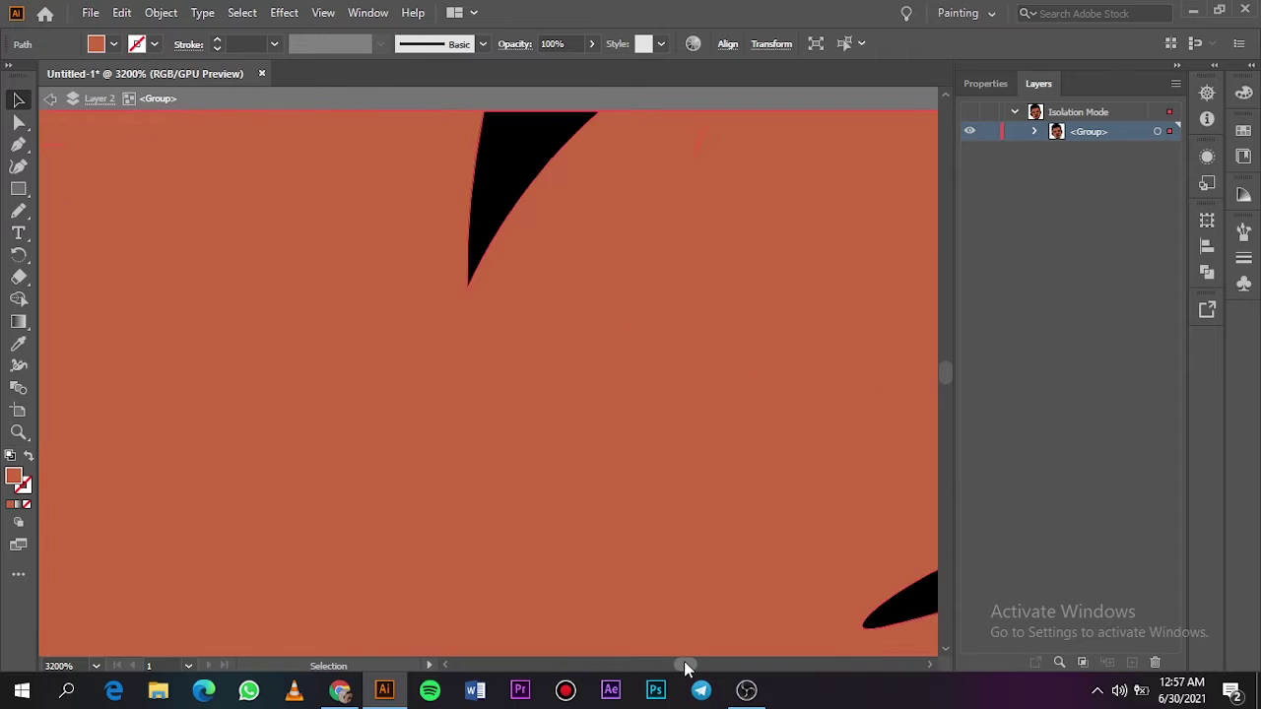
scroll(684, 661, down, 3)
Step: Fill both eye corners with dark red
key(i)
key(v)
key(ctrl+0)
scroll(647, 478, up, 2)
scroll(648, 479, up, 5)
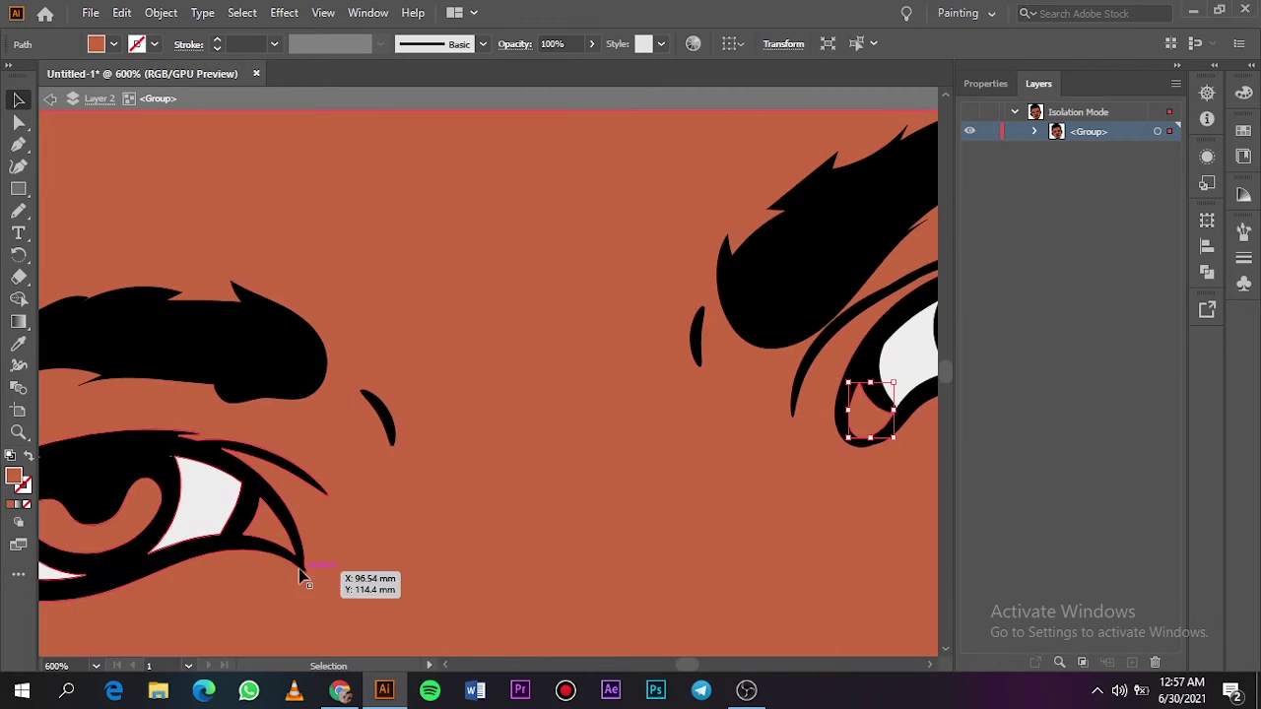
shift+click(266, 529)
double_click(14, 475)
click(856, 197)
click(1152, 104)
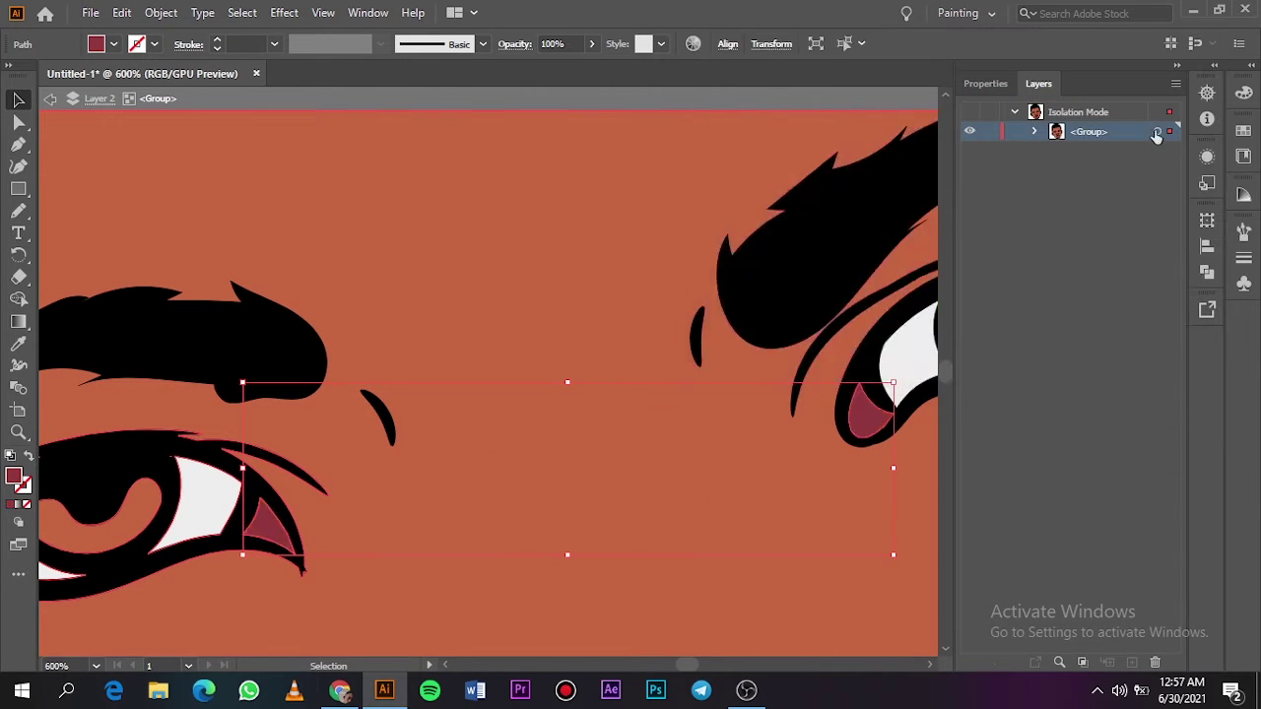
key(ctrl+0)
click(674, 405)
Step: Fill the irises of both eyes dark brown and leave the face group
click(547, 370)
scroll(554, 370, up, 2)
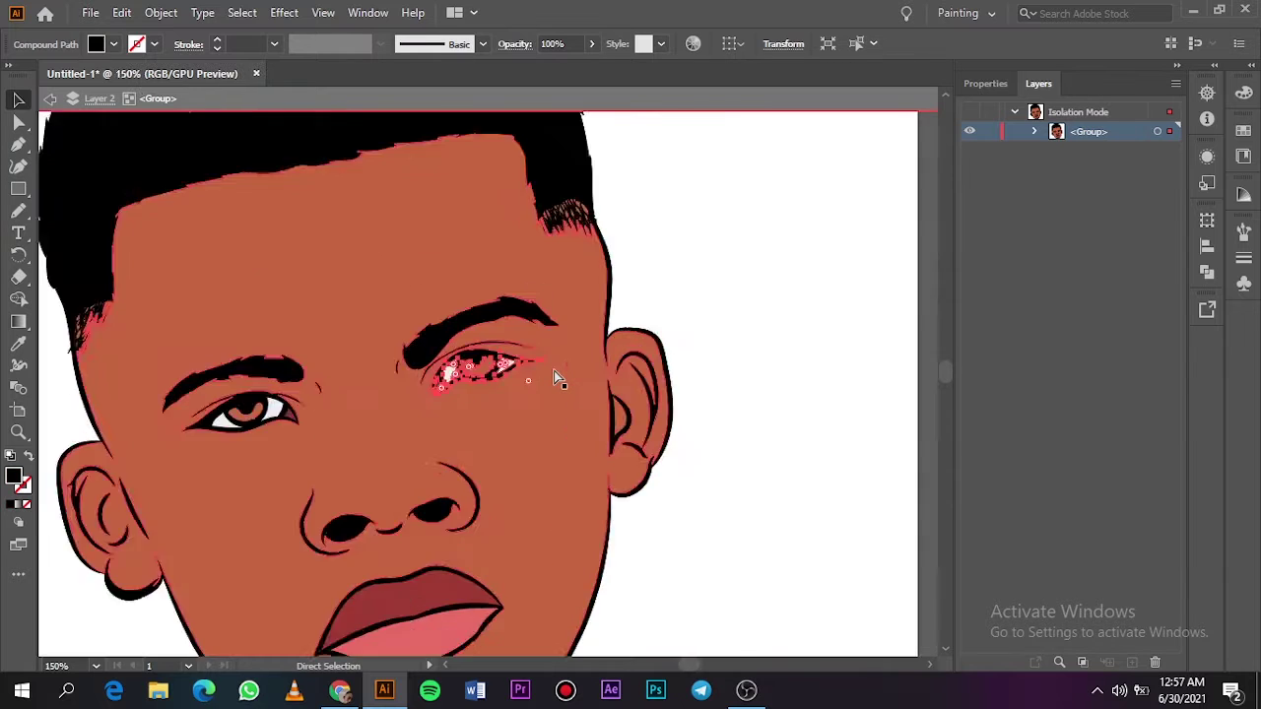
scroll(554, 370, up, 3)
click(423, 455)
double_click(14, 476)
click(711, 316)
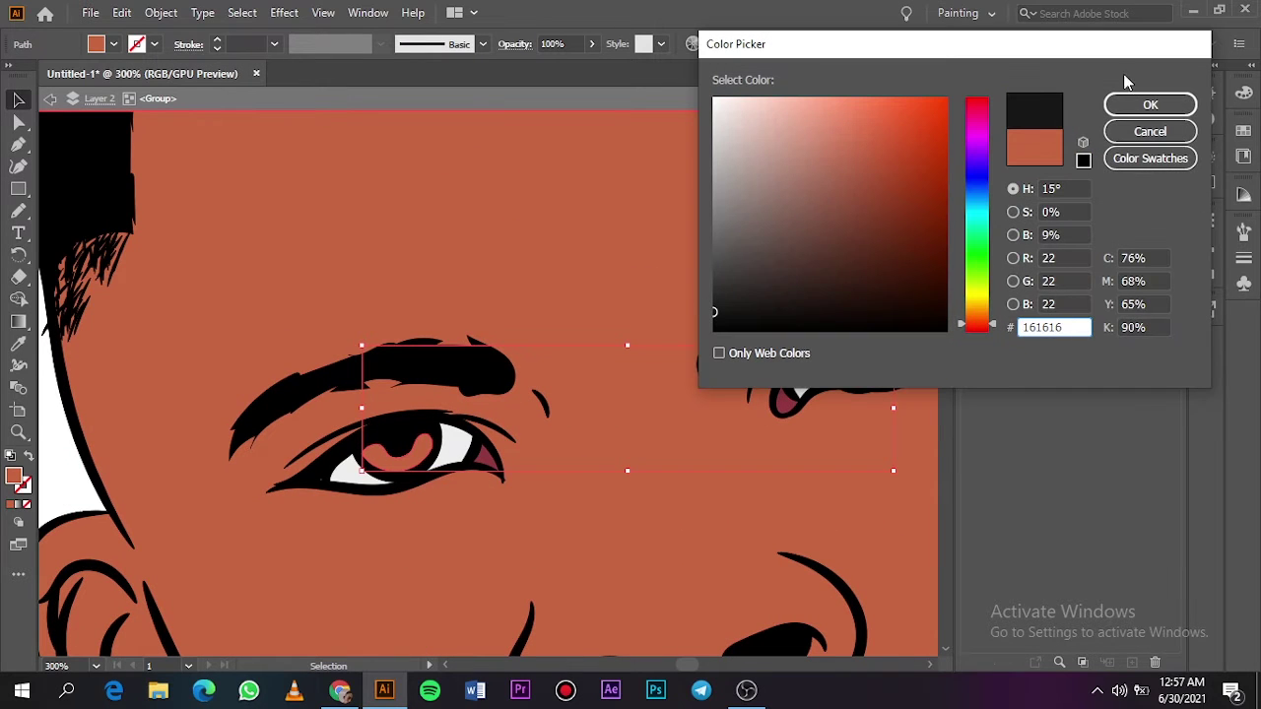
click(946, 288)
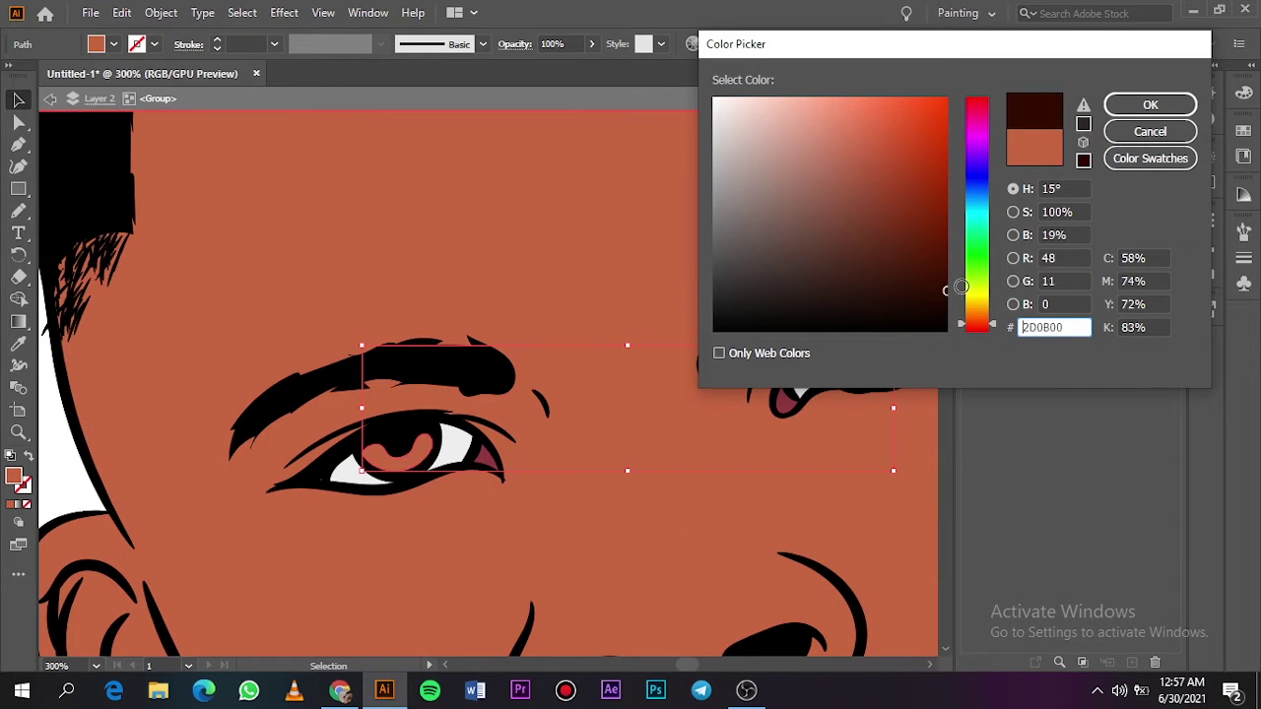
click(1150, 105)
key(ctrl+0)
double_click(286, 487)
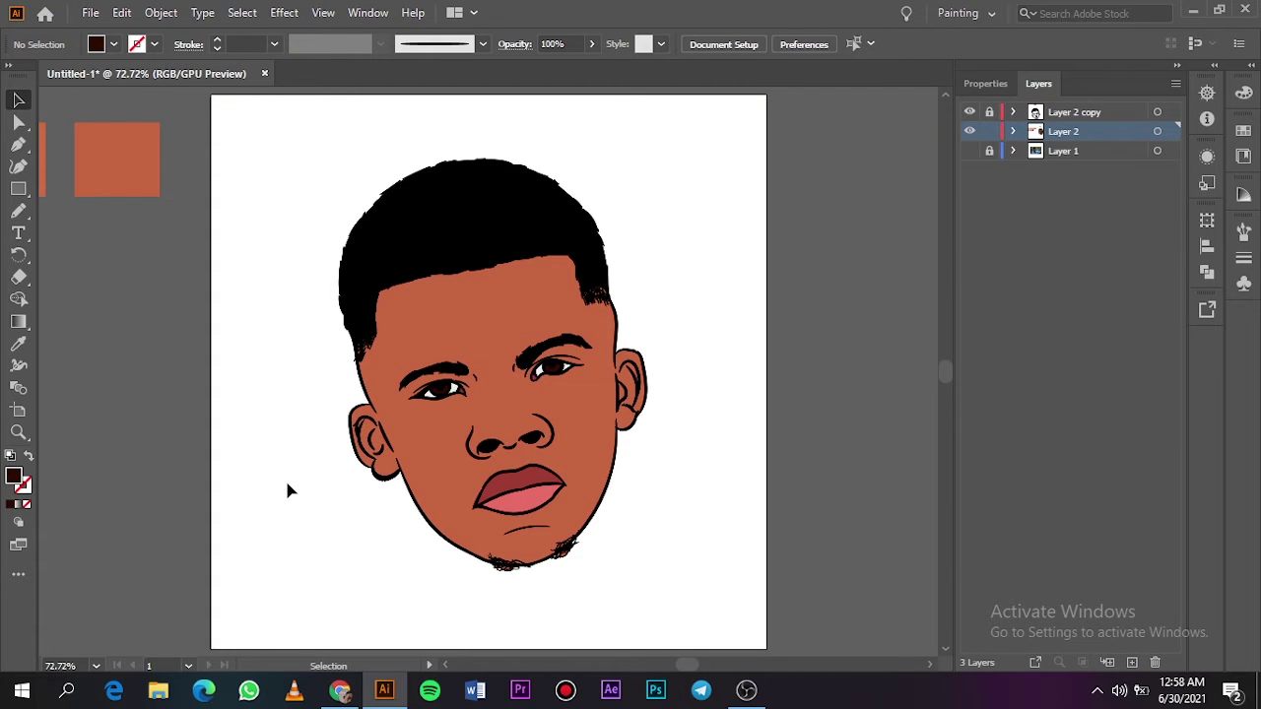
Step: Isolate the face group and marquee-select stray fill points at the chin hair and beard
click(1013, 132)
scroll(995, 207, down, 5)
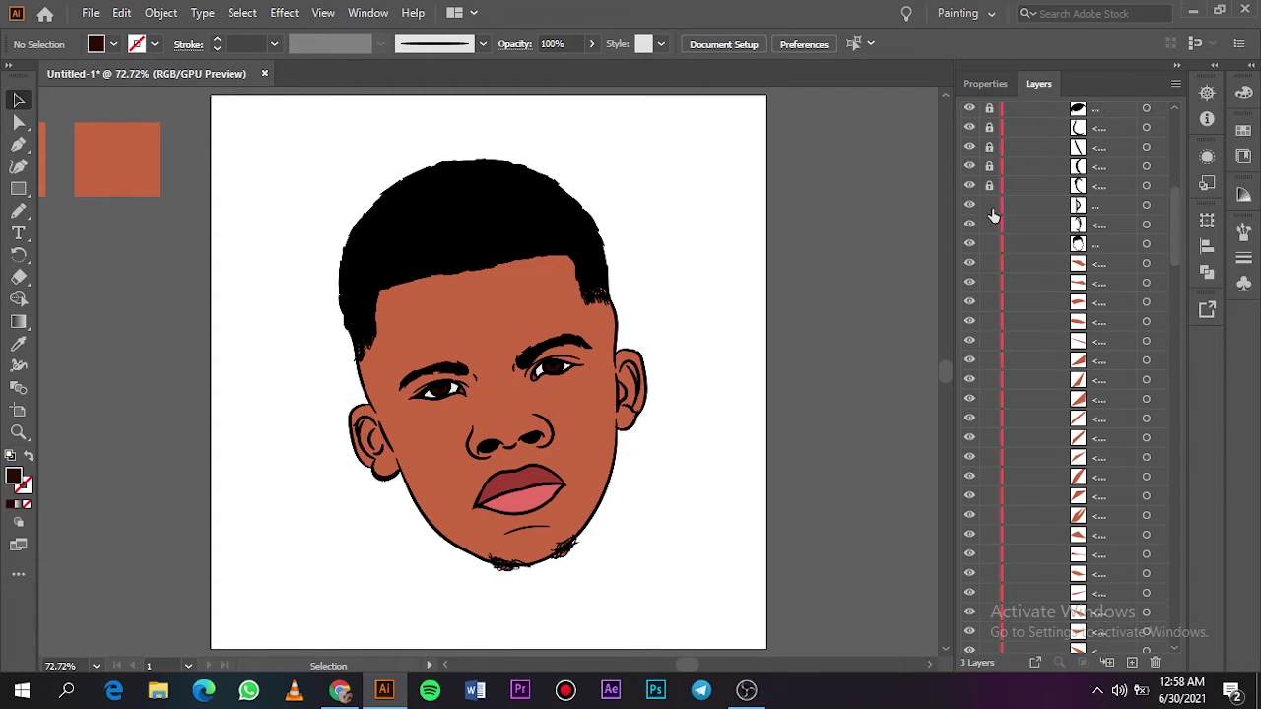
double_click(562, 555)
scroll(558, 559, up, 5)
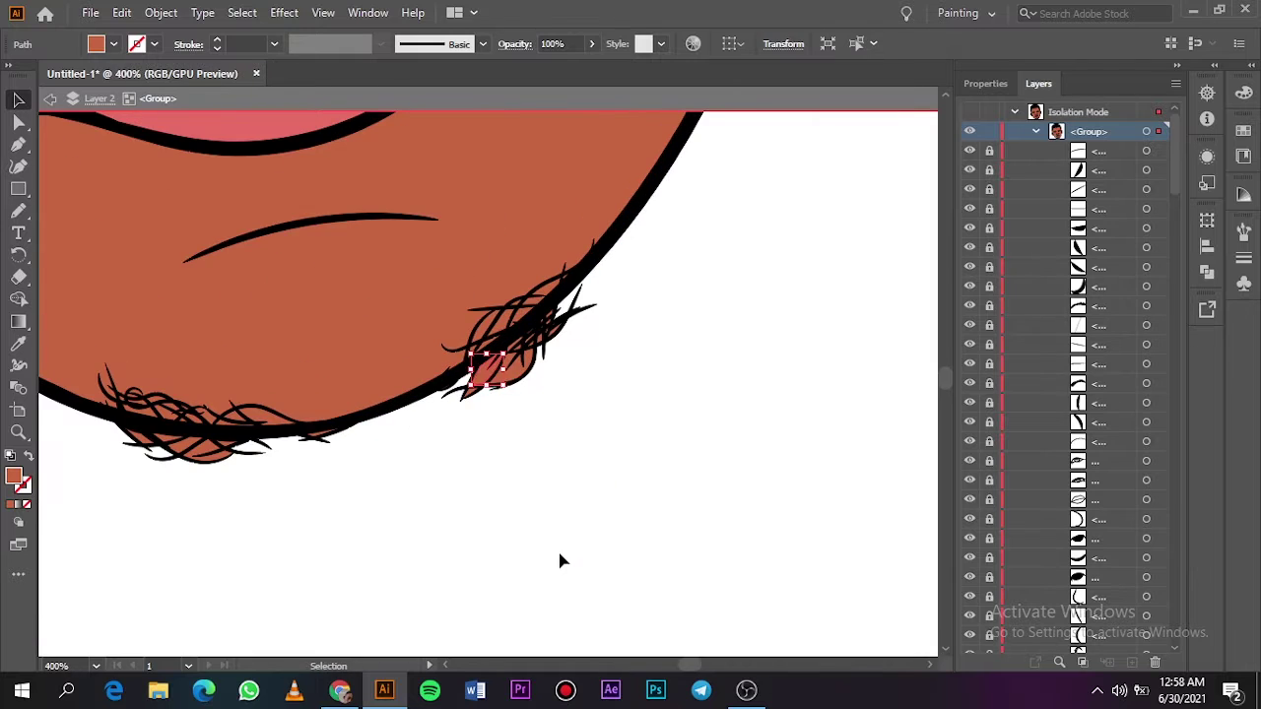
key(a)
scroll(487, 419, up, 3)
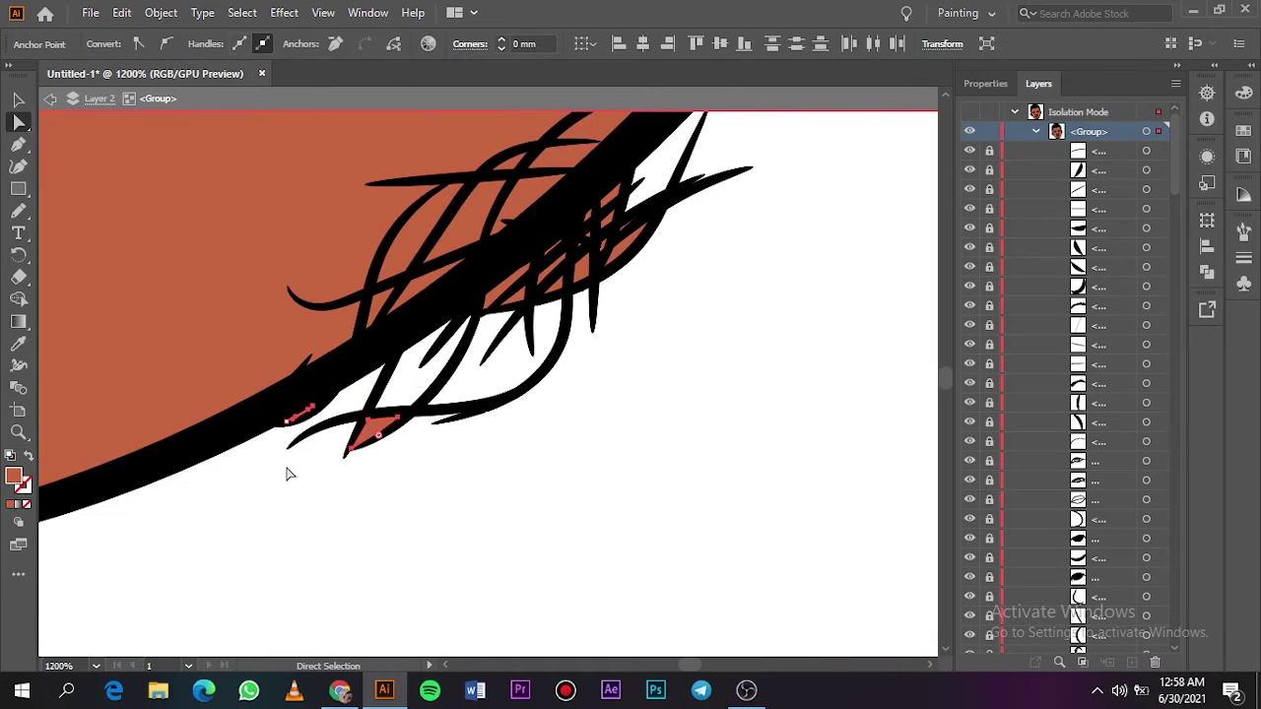
drag(746, 178, 593, 258)
scroll(593, 264, up, 2)
drag(661, 520, 552, 611)
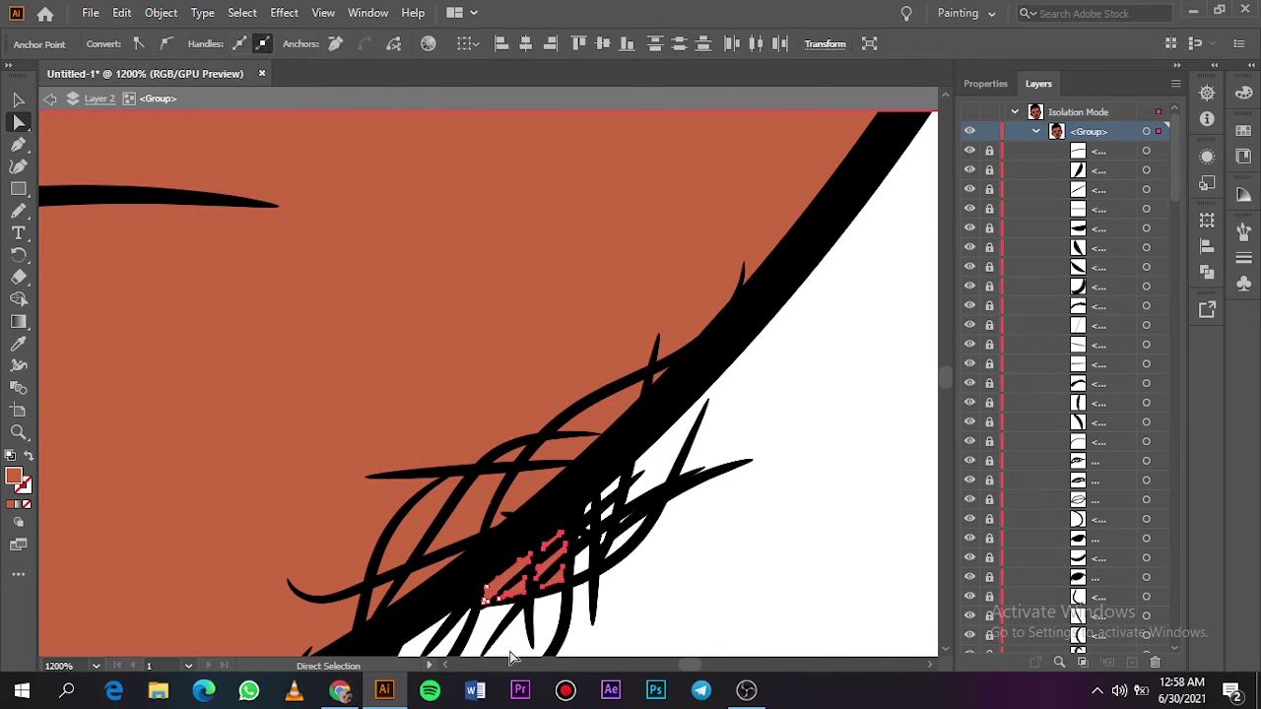
Step: Delete the stray skin-tone points along the beard and exit isolation mode
click(635, 631)
scroll(635, 630, down, 5)
click(644, 520)
scroll(500, 523, up, 3)
click(501, 523)
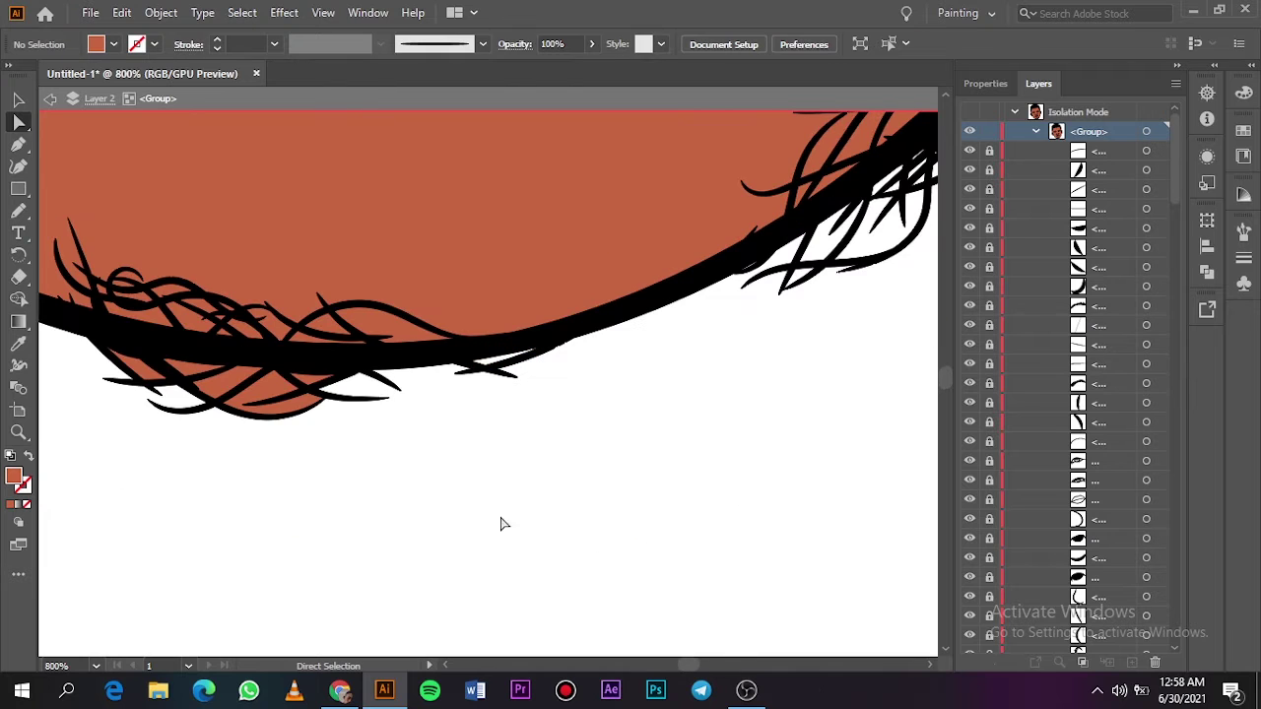
drag(291, 381, 331, 373)
key(Delete)
key(ctrl+0)
key(Escape)
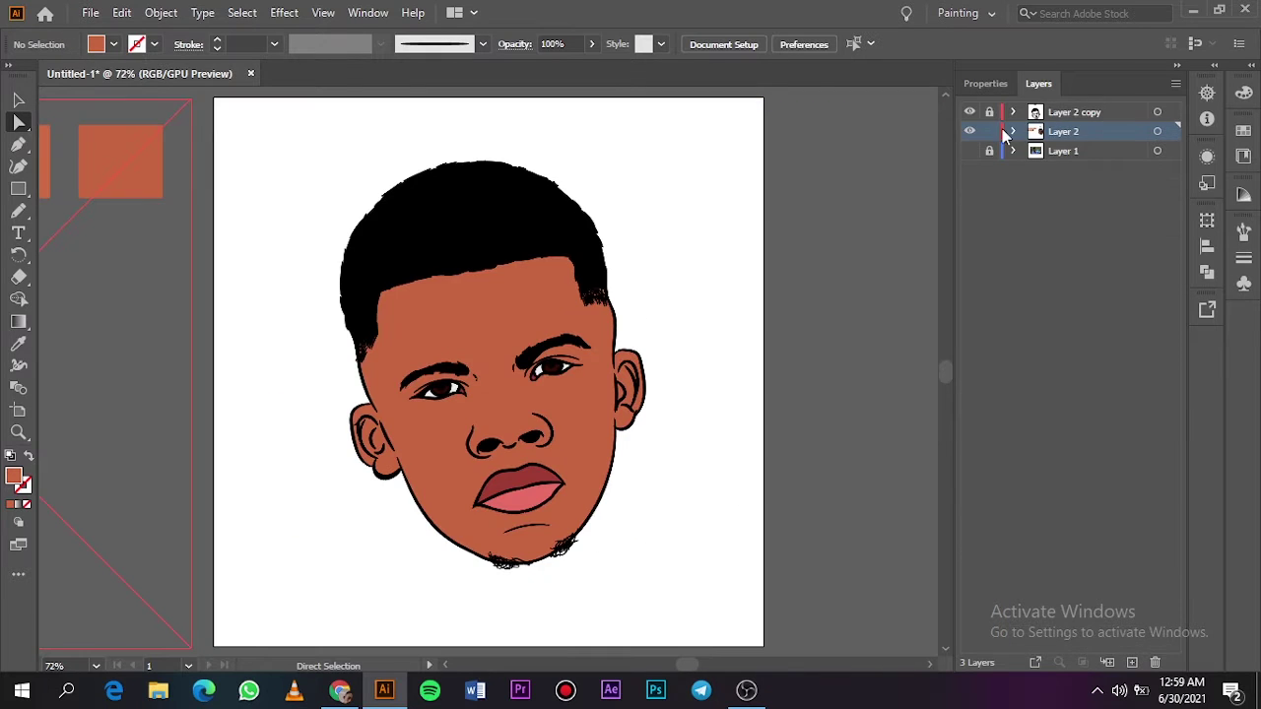
Step: Duplicate Layer 2 as Layer 2 copy 2 and create a new shading layer
drag(1091, 423, 1143, 662)
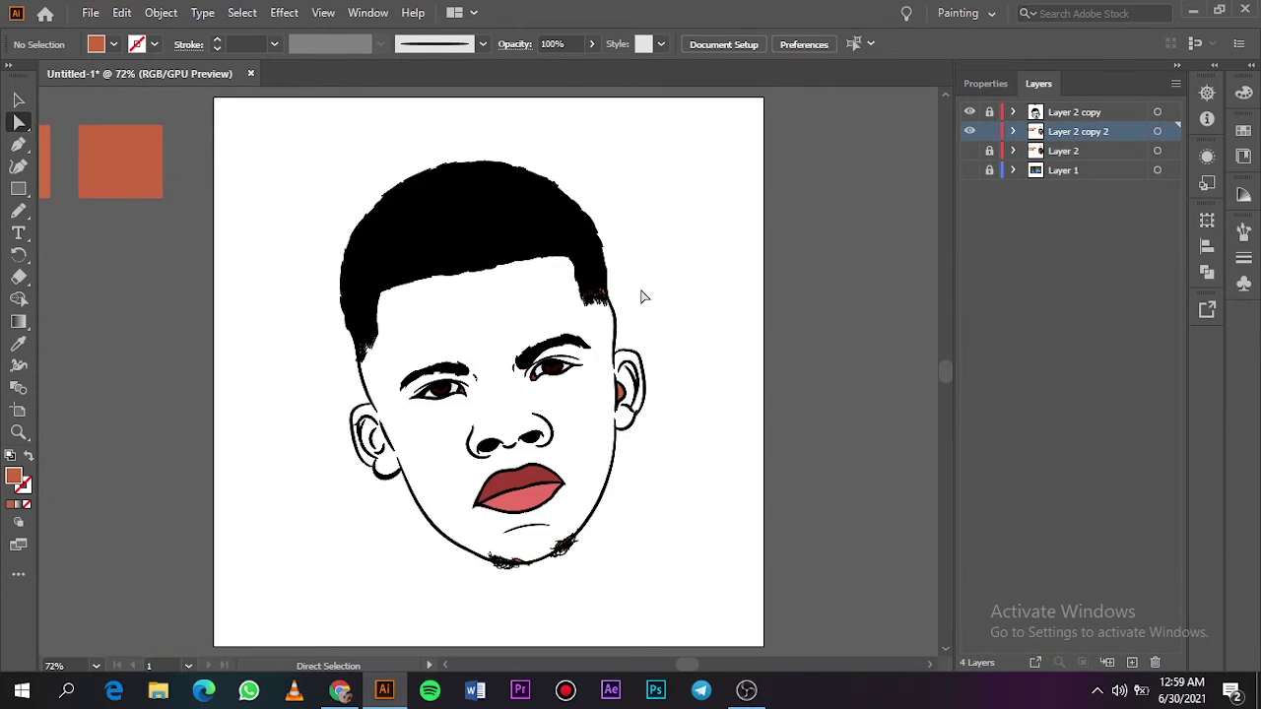
drag(443, 518, 647, 623)
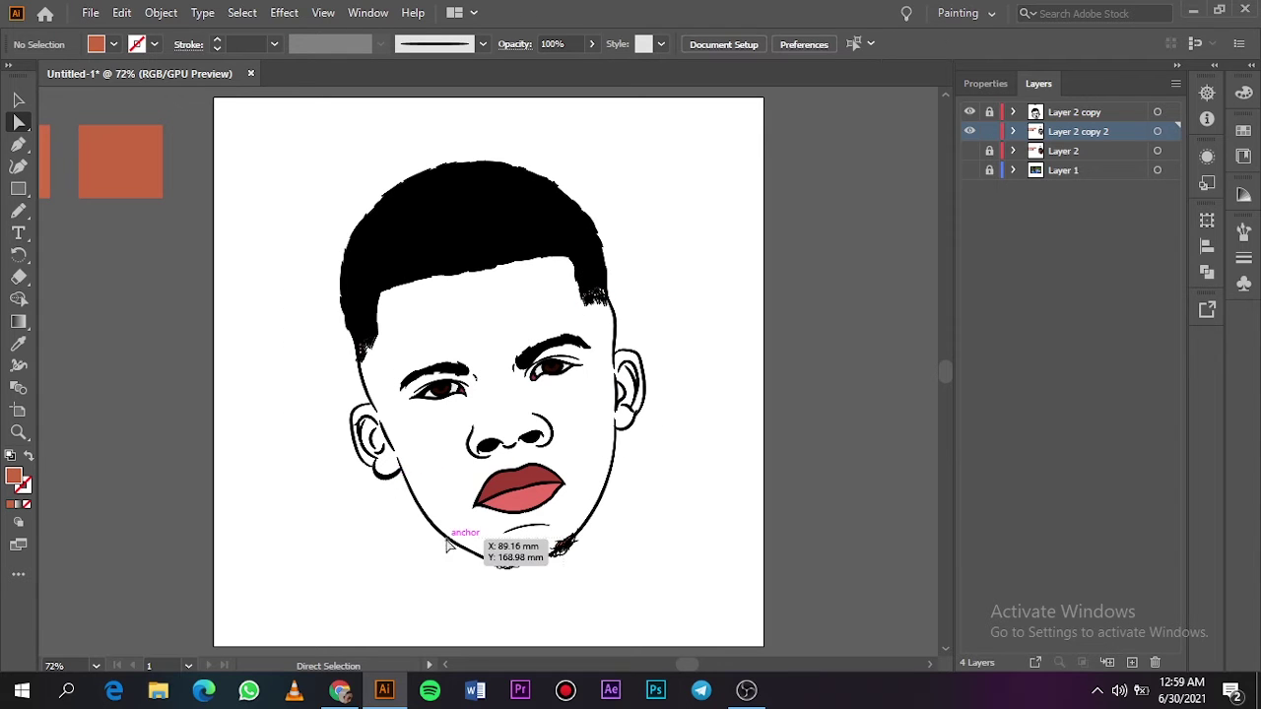
drag(636, 513, 456, 645)
key(ctrl+l)
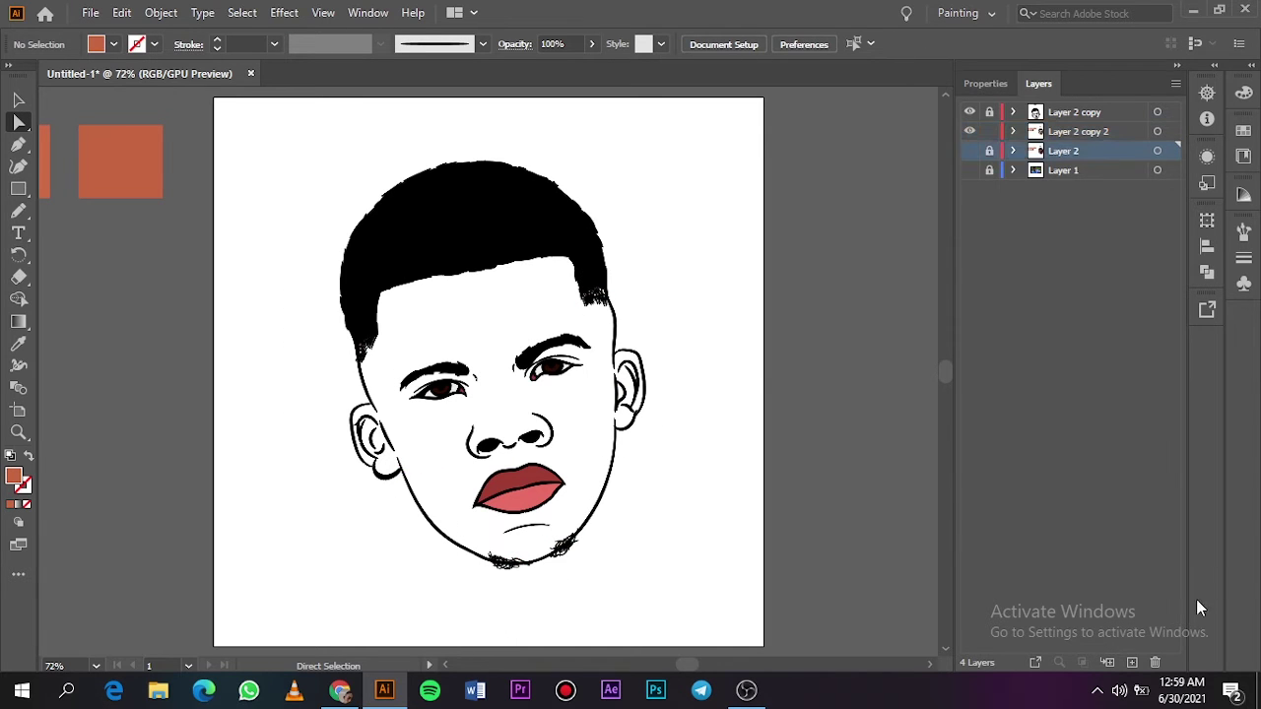
click(970, 189)
click(970, 189)
Step: Sample the dark brown swatch colour as the fill
scroll(493, 374, left, 5)
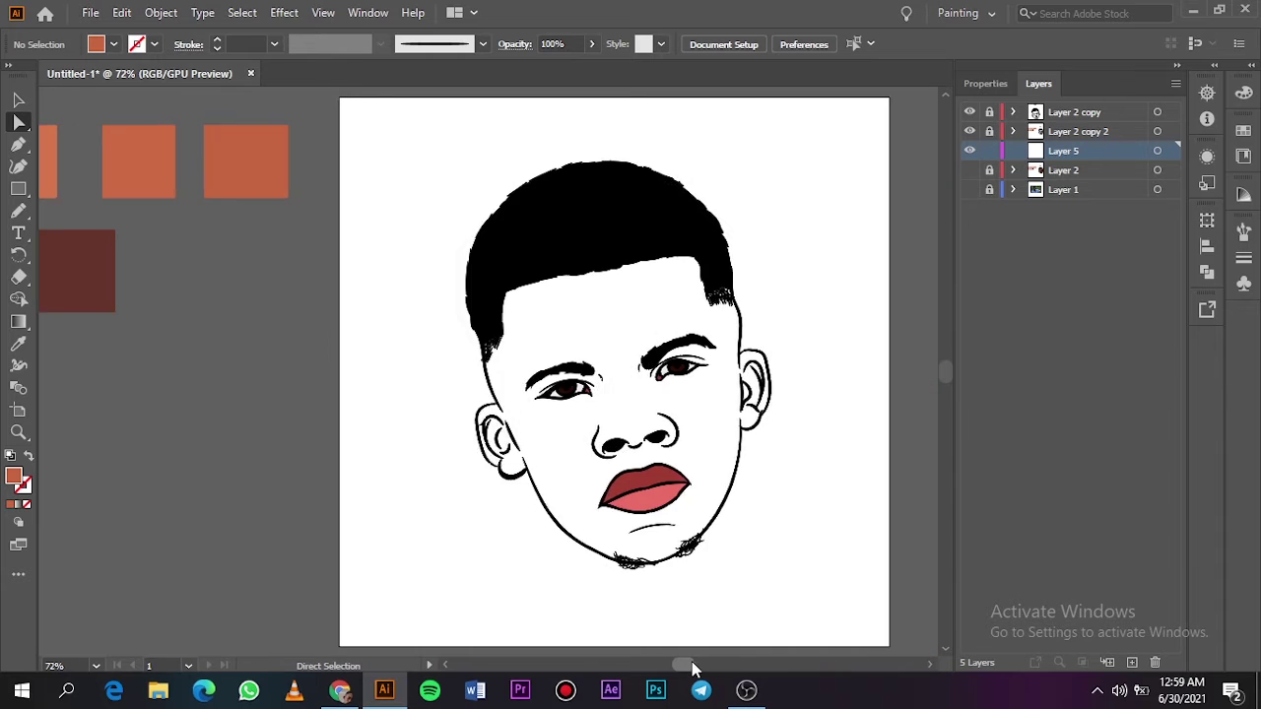
key(i)
click(970, 189)
scroll(607, 370, up, 5)
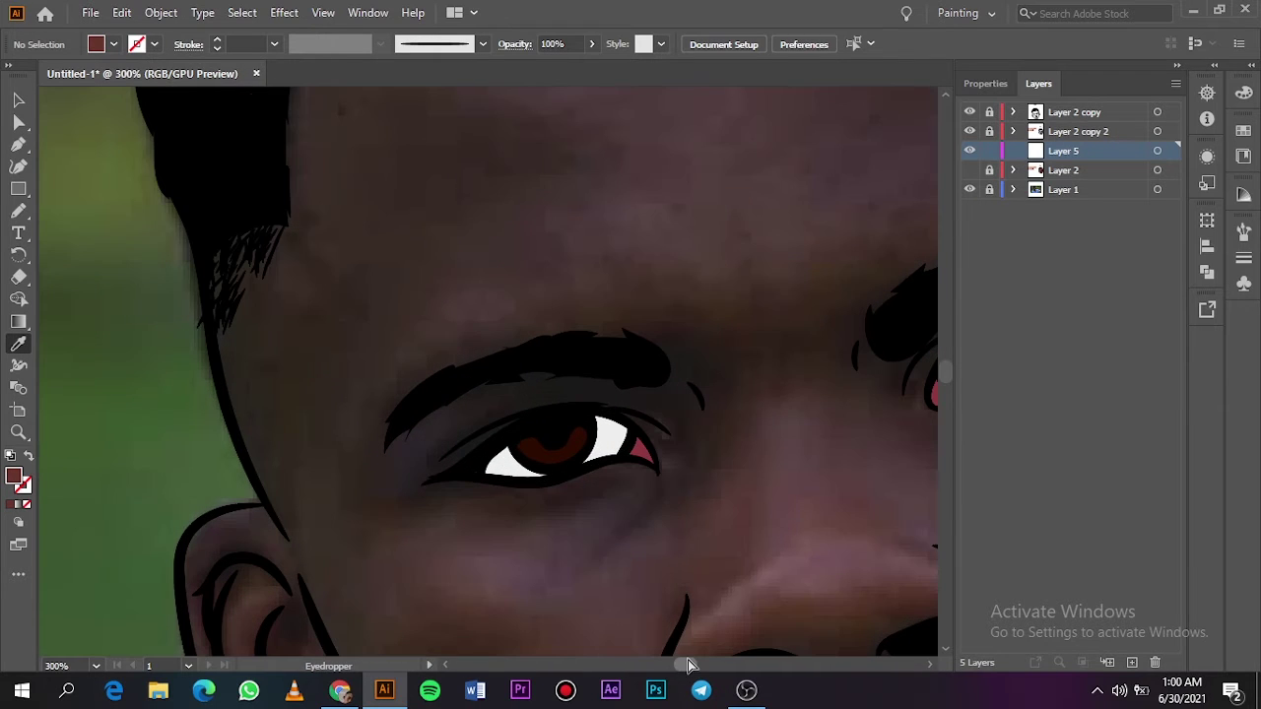
Step: Trace a freehand shadow shape wrapping under the left eye and over the eyebrow
key(n)
drag(581, 512, 484, 514)
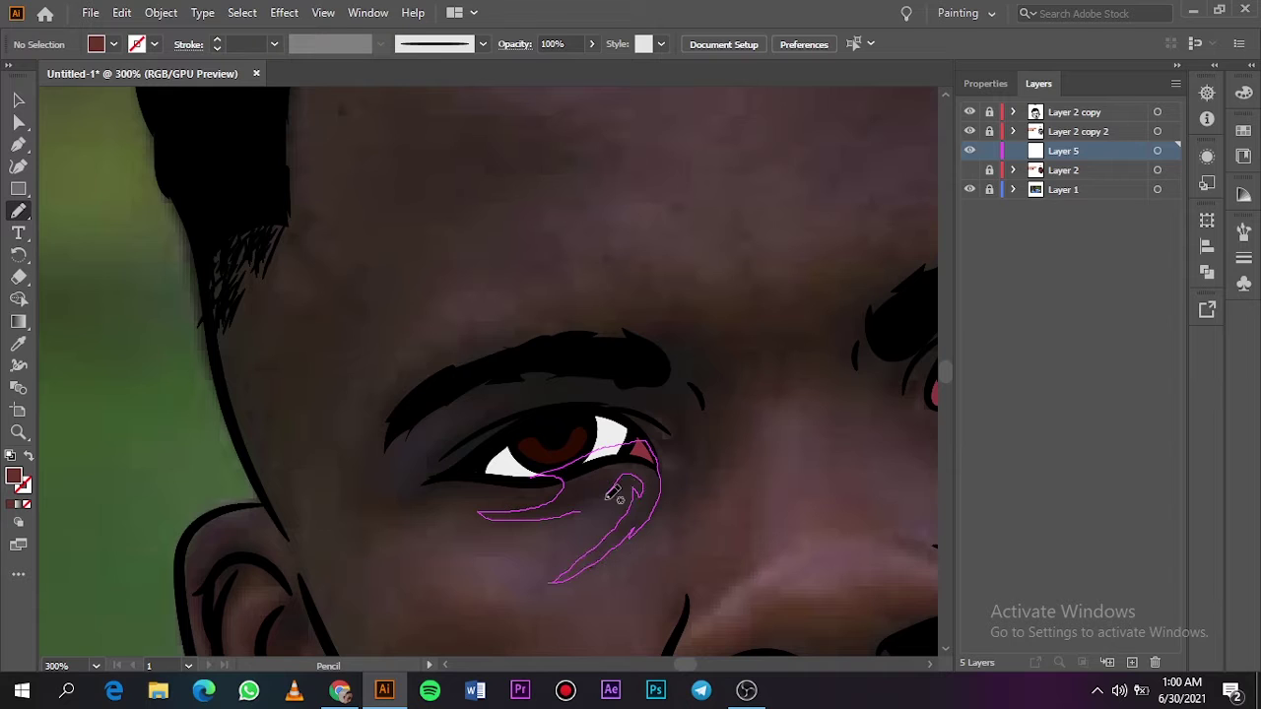
drag(607, 498, 587, 509)
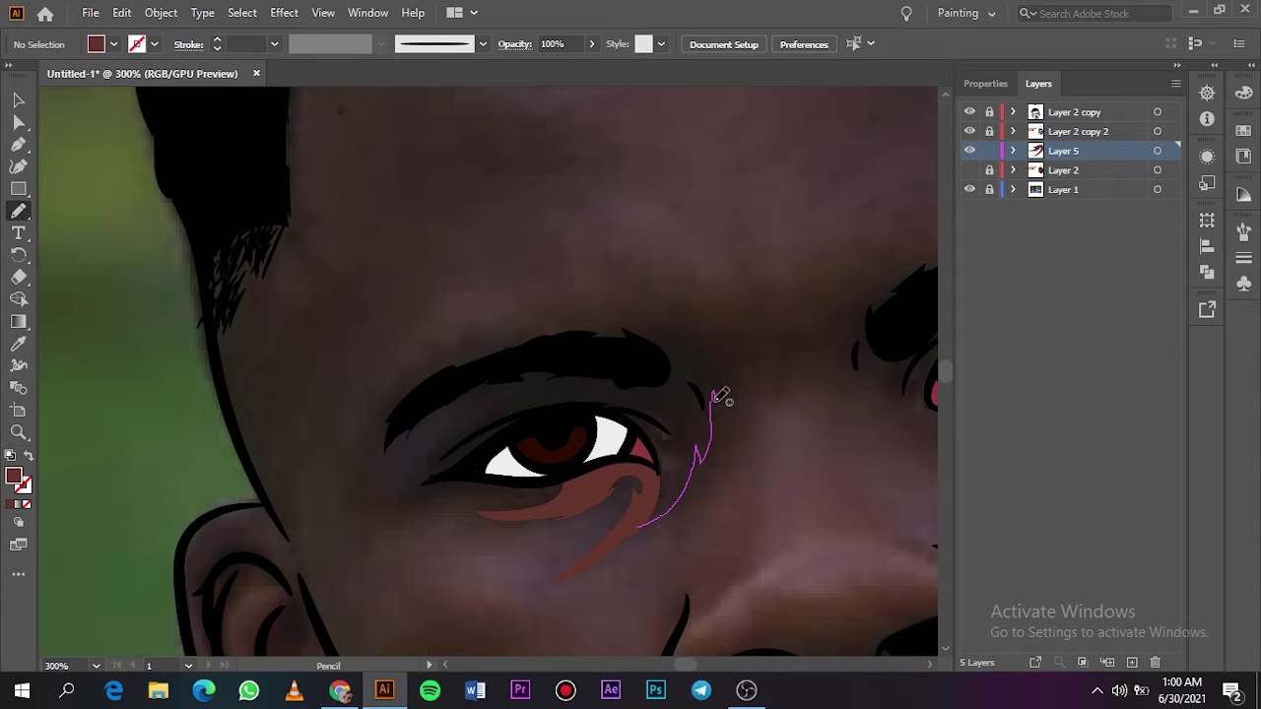
drag(537, 309, 399, 394)
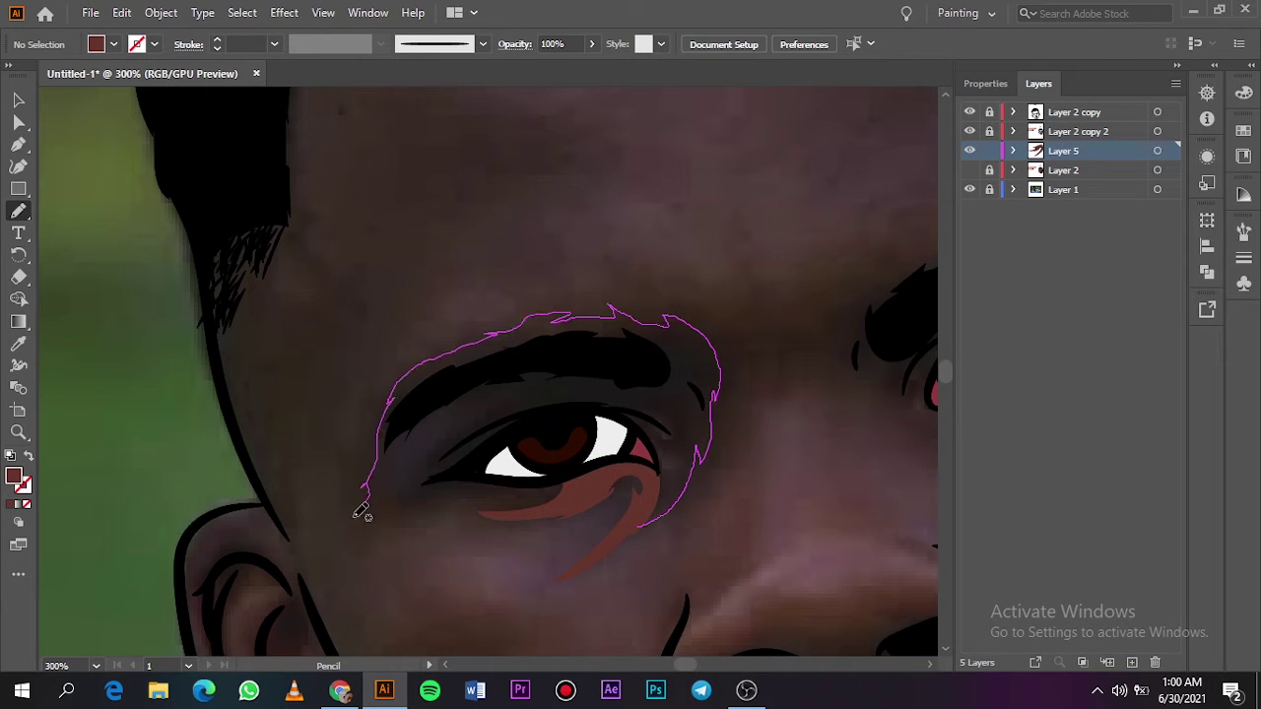
drag(658, 492, 656, 495)
Step: Darken the eye shadow shape slightly with Recolor Artwork
key(ctrl+0)
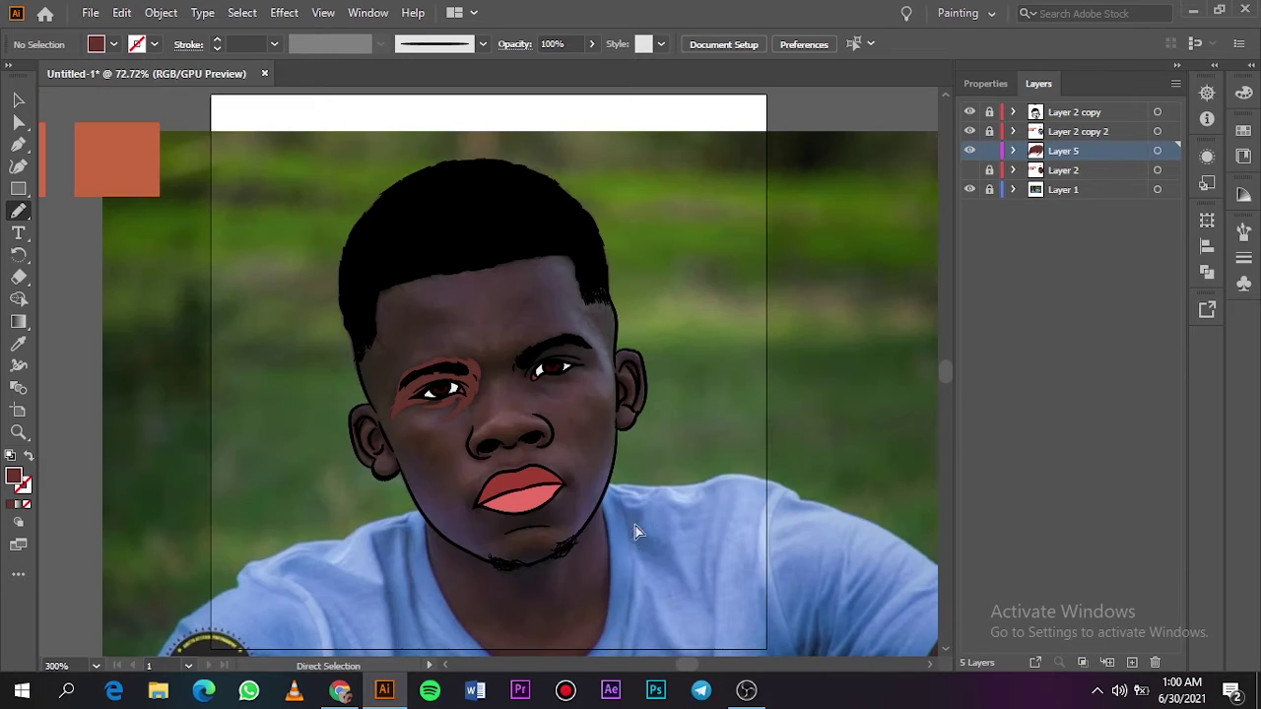
click(969, 169)
key(v)
click(439, 406)
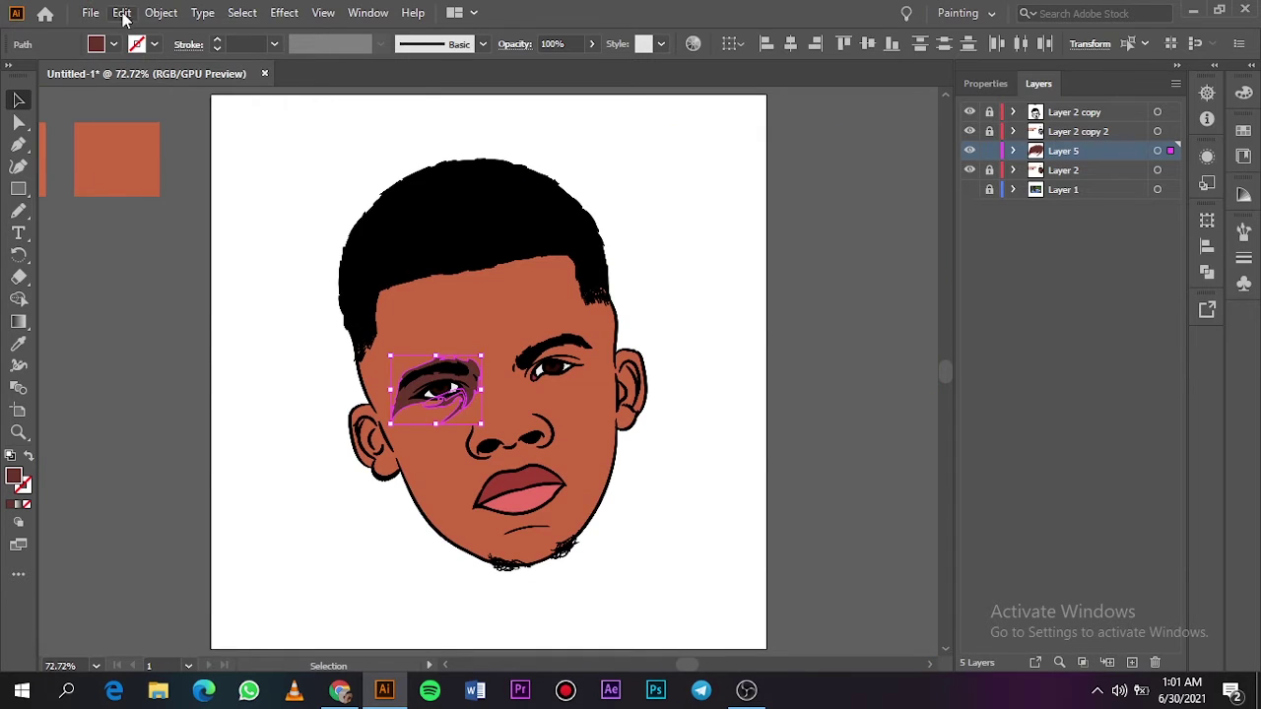
click(121, 12)
click(492, 340)
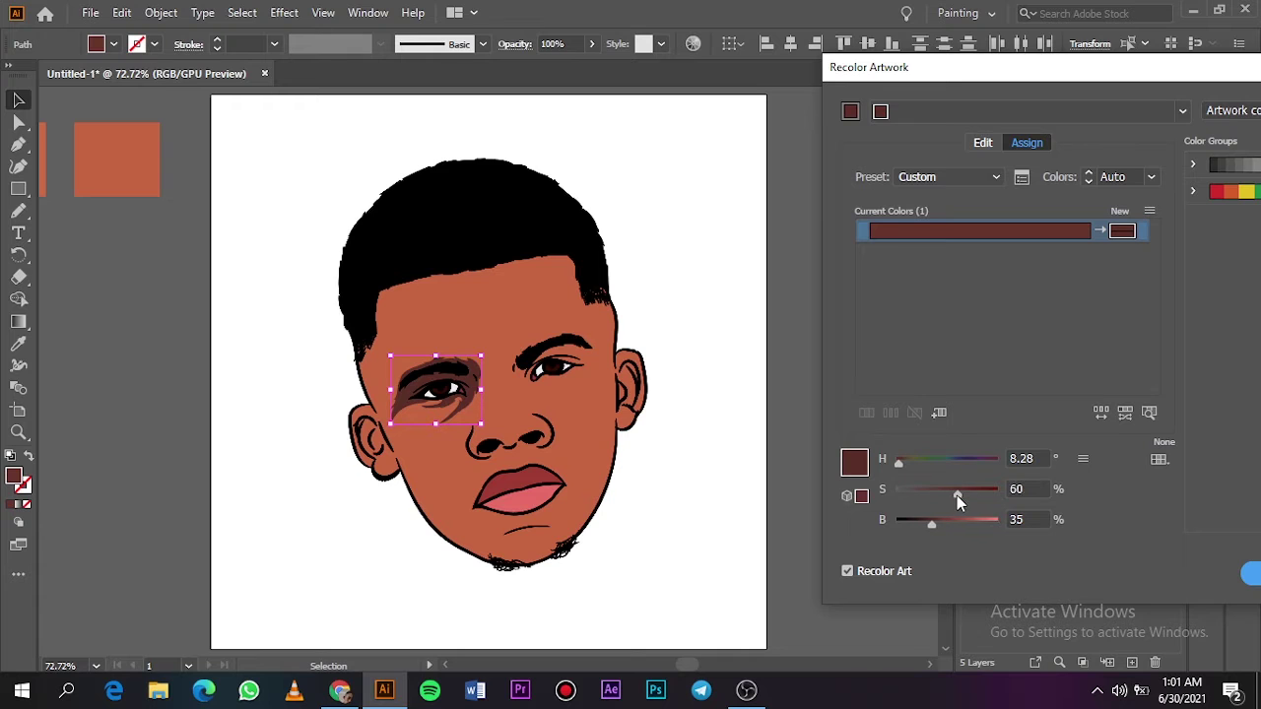
drag(926, 524, 918, 524)
key(Return)
click(715, 465)
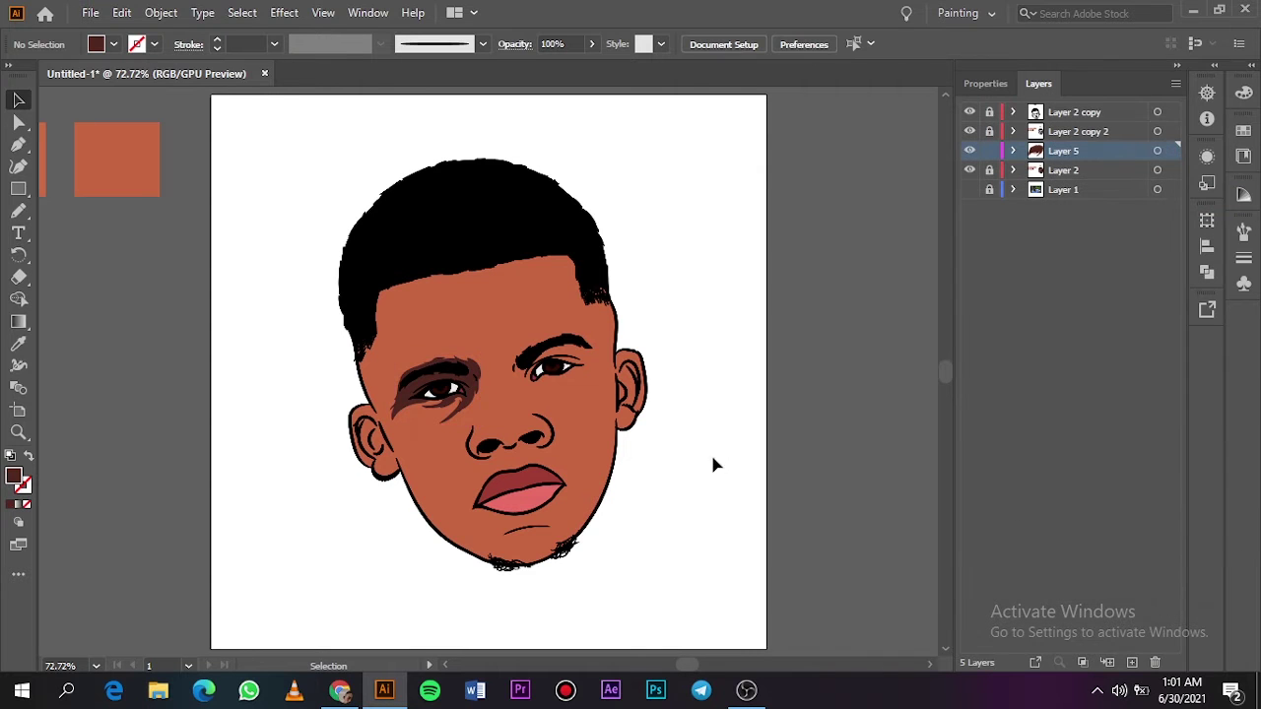
key(ctrl+equal)
key(ctrl+equal)
key(ctrl+equal)
Step: Trace a shadow loop around the right eye and brow, extending toward the nose bridge
key(n)
click(969, 170)
click(969, 189)
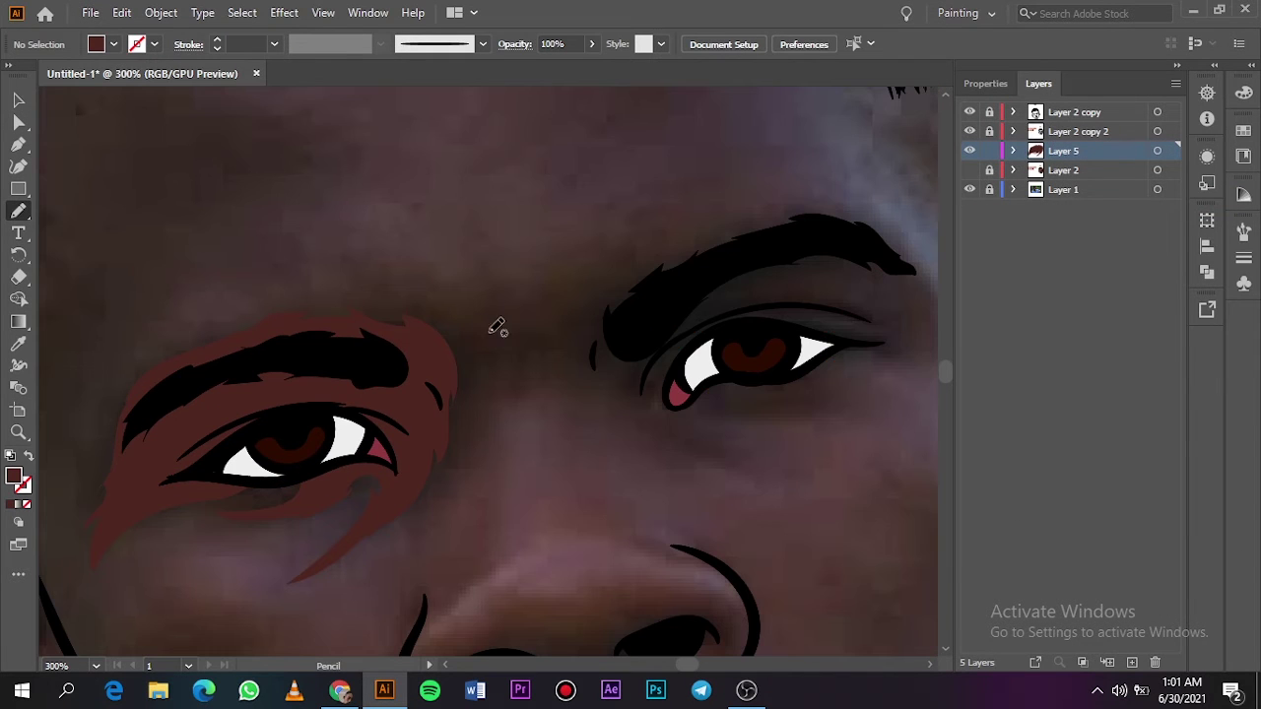
drag(441, 447, 439, 455)
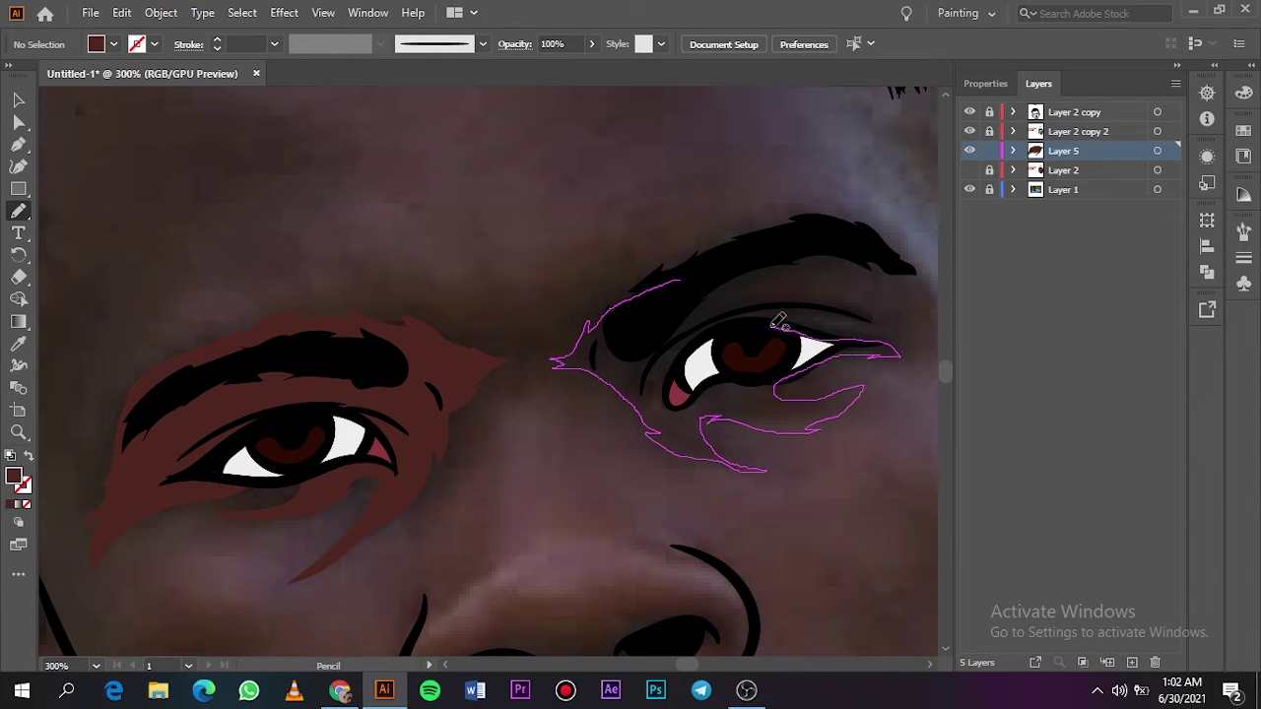
drag(764, 282, 595, 356)
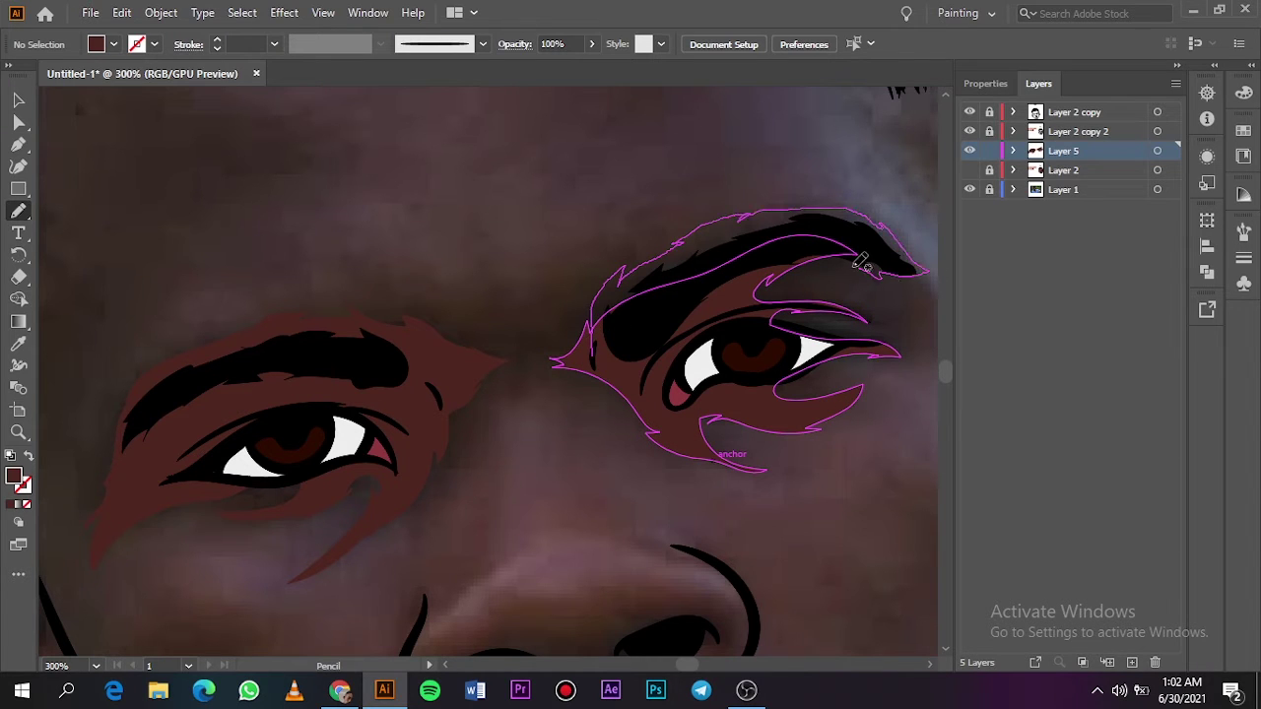
scroll(687, 667, right, 3)
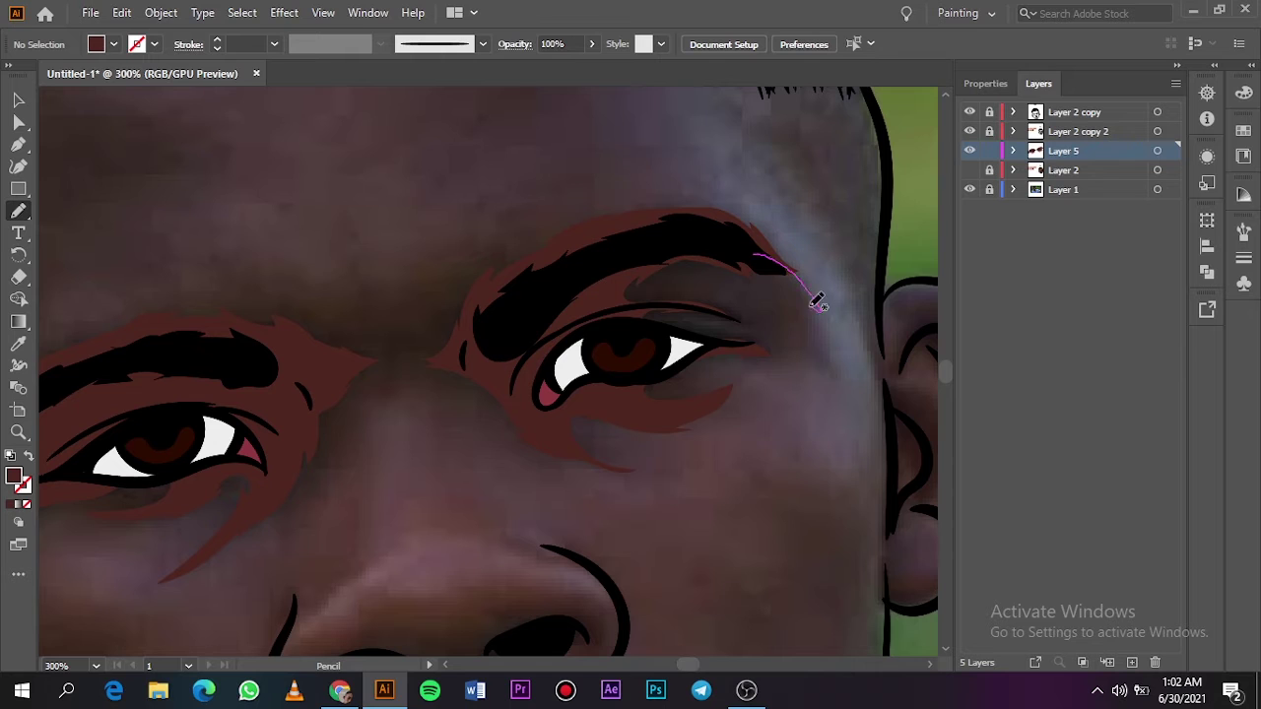
mouse_move(679, 372)
mouse_down()
mouse_move(690, 233)
mouse_move(756, 254)
mouse_up()
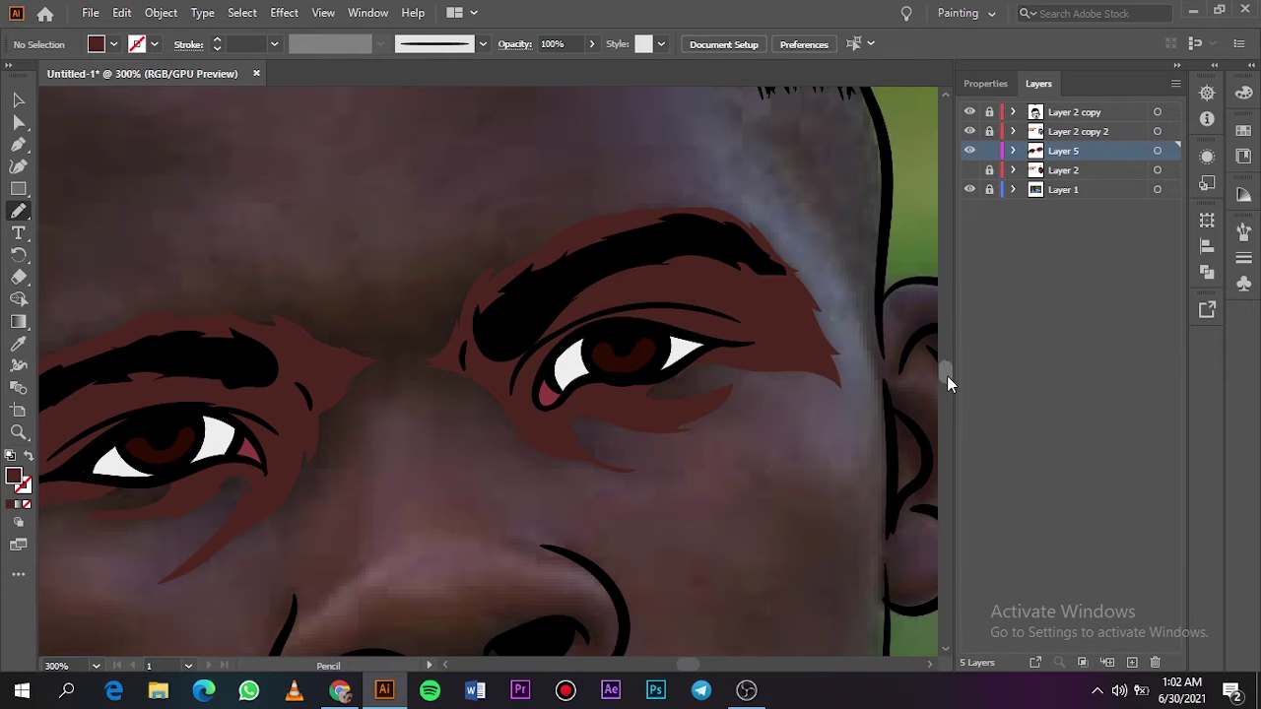
Step: Shade around the nostrils, hide the reference photo and add Layer 6
scroll(947, 375, down, 3)
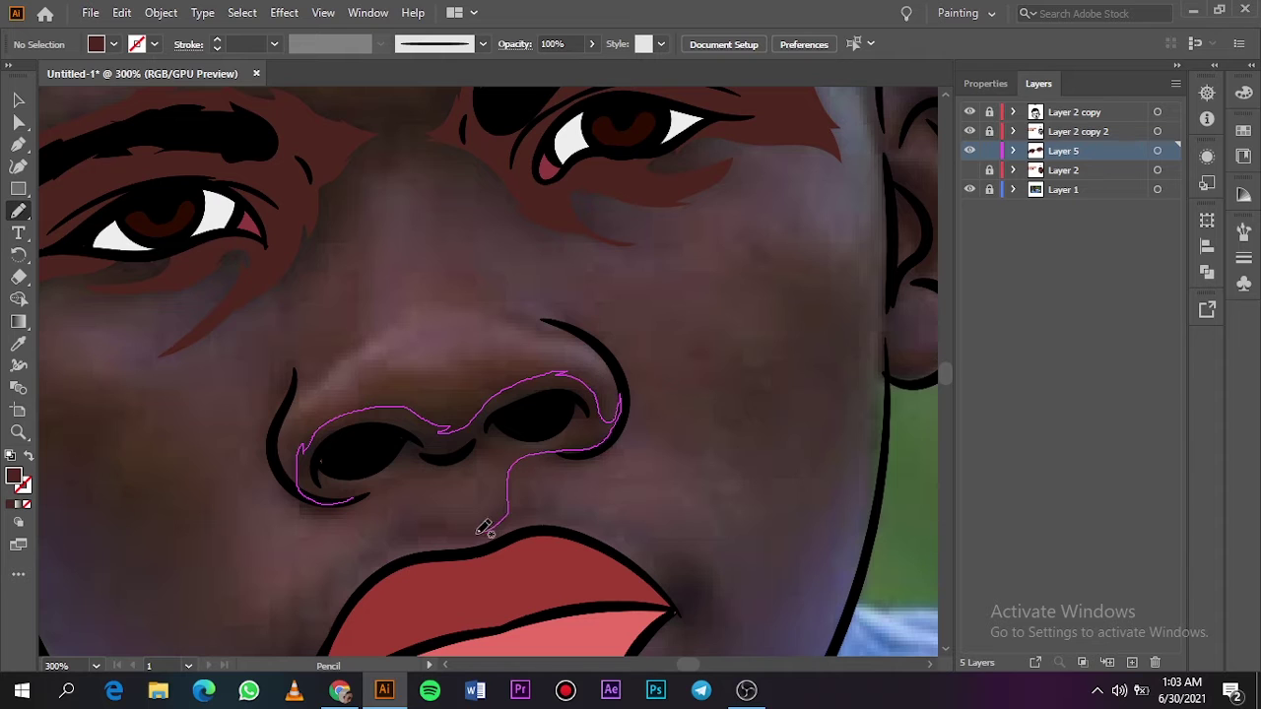
drag(398, 478, 325, 512)
key(ctrl+0)
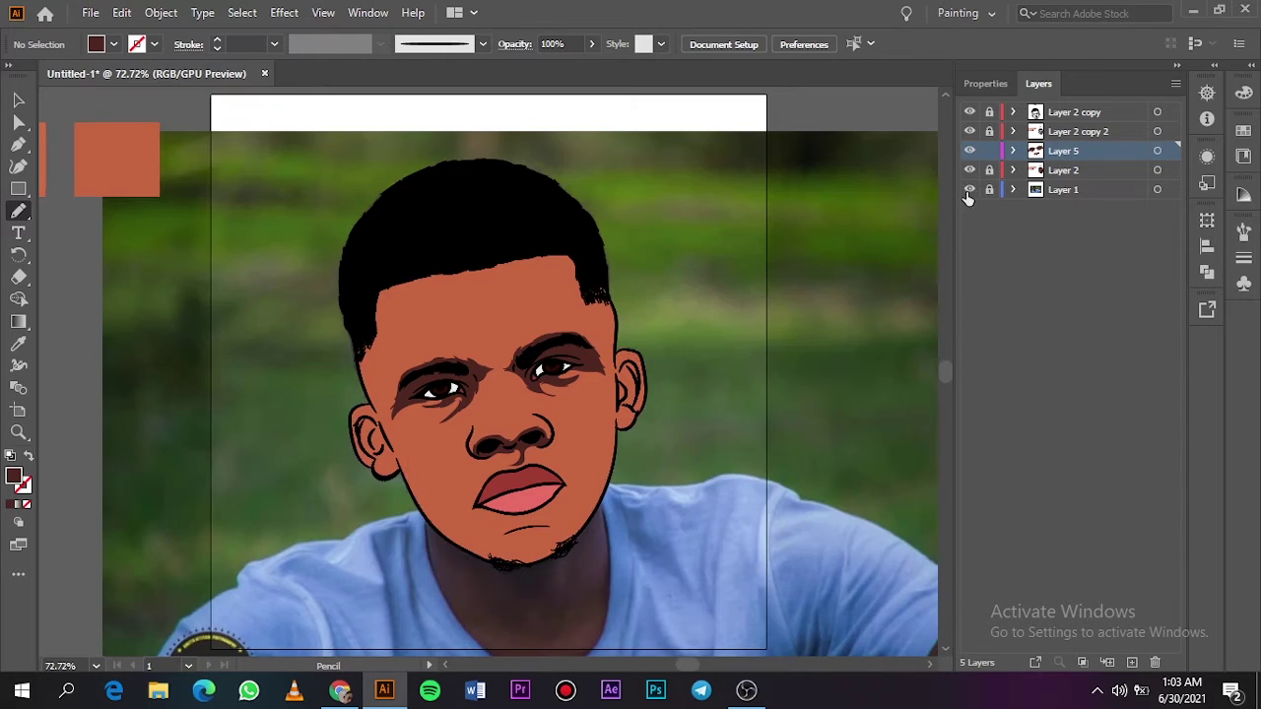
click(969, 189)
drag(690, 668, 677, 666)
key(ctrl+l)
Step: Sample the shading colour and trace a closed shadow shape along the forehead and temple
key(i)
key(ctrl+0)
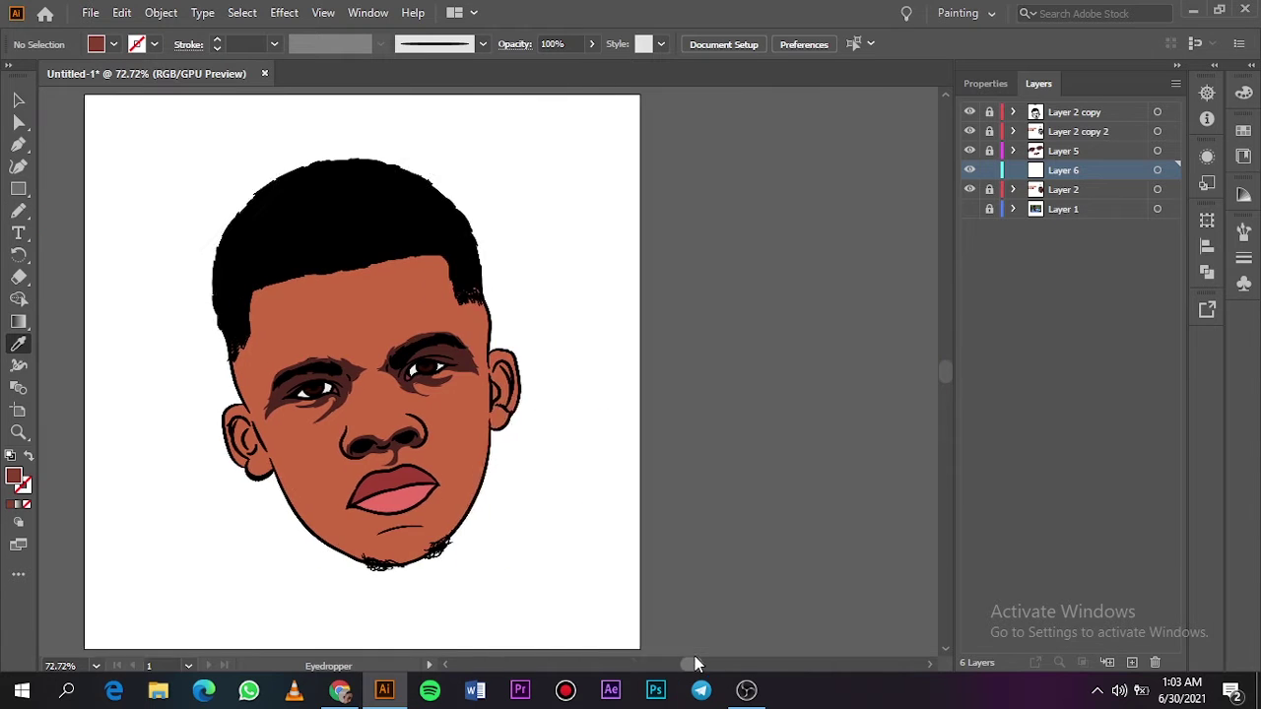
click(969, 209)
key(ctrl+equal)
key(ctrl+equal)
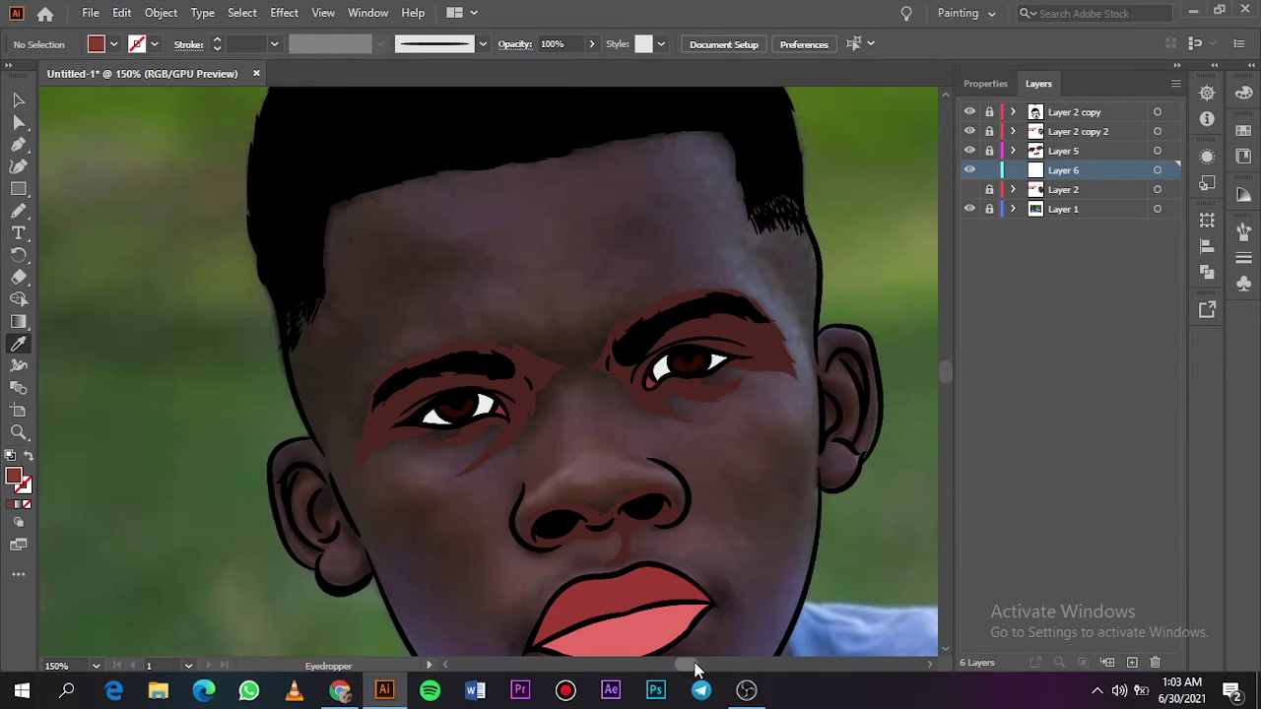
key(n)
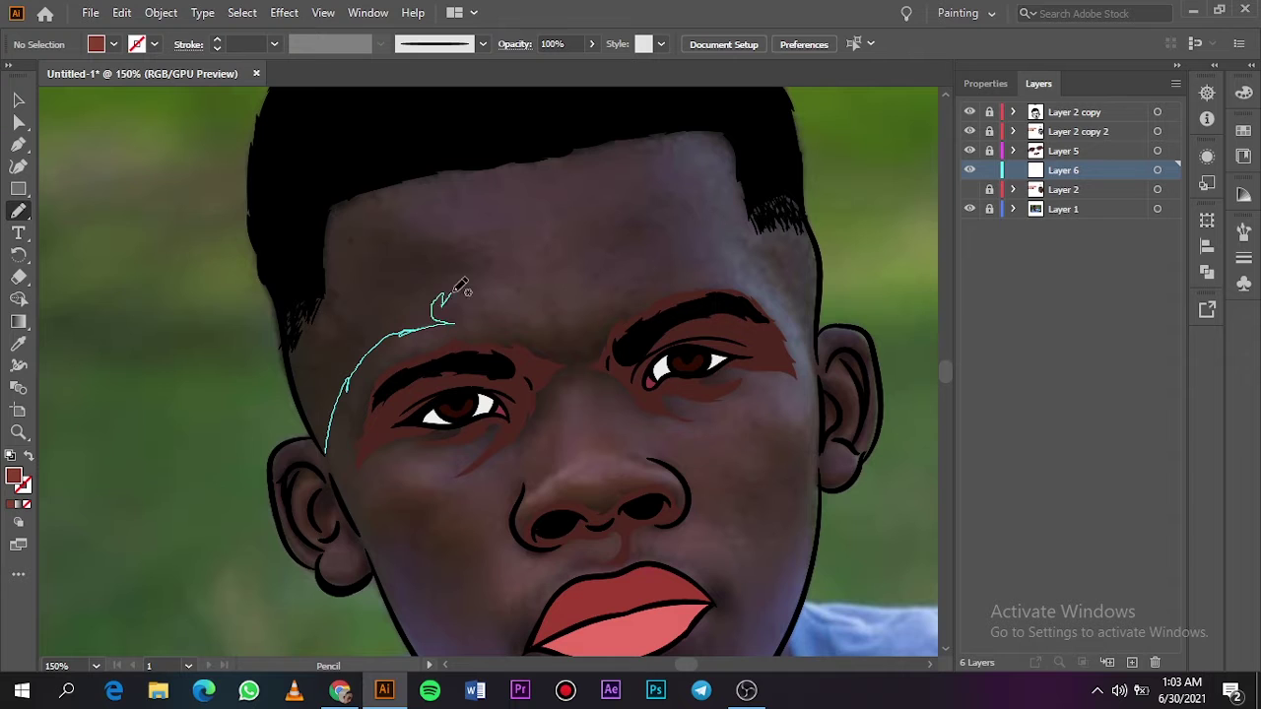
drag(402, 174, 288, 313)
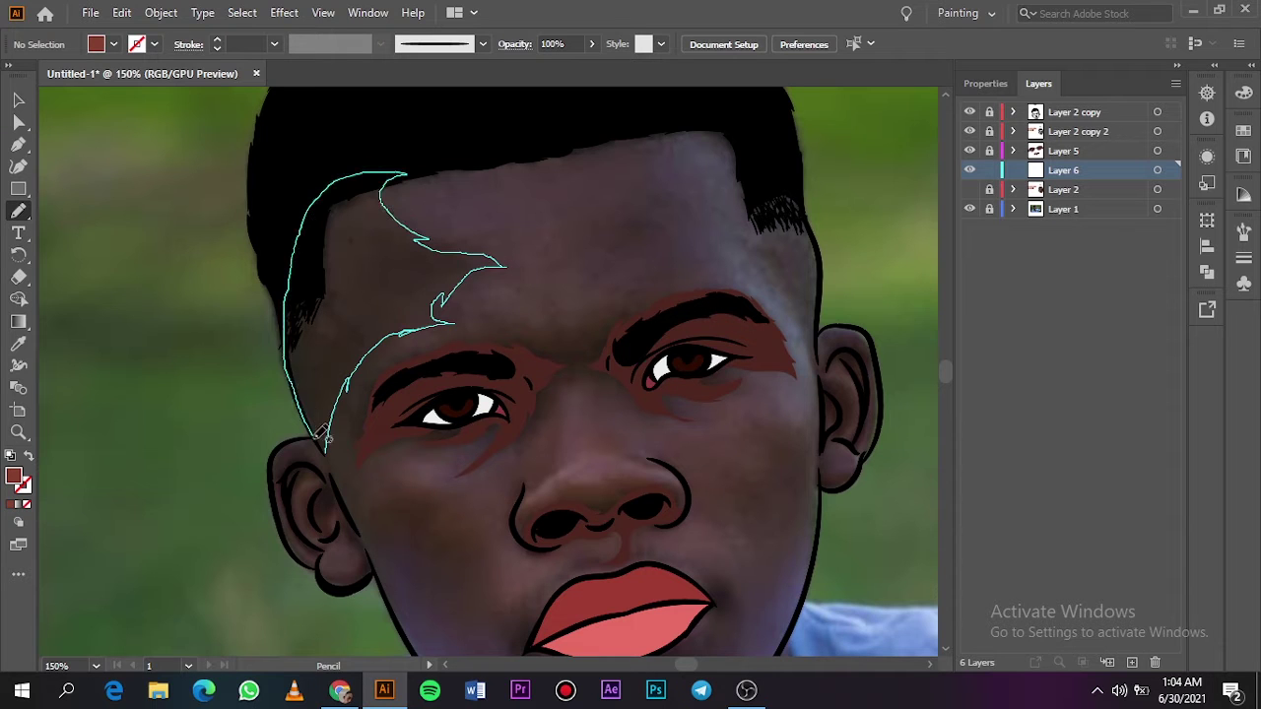
drag(325, 436, 327, 445)
Step: Check against the photo, then trace a closed shading shape along the left jawline and cheek
key(ctrl+0)
click(969, 209)
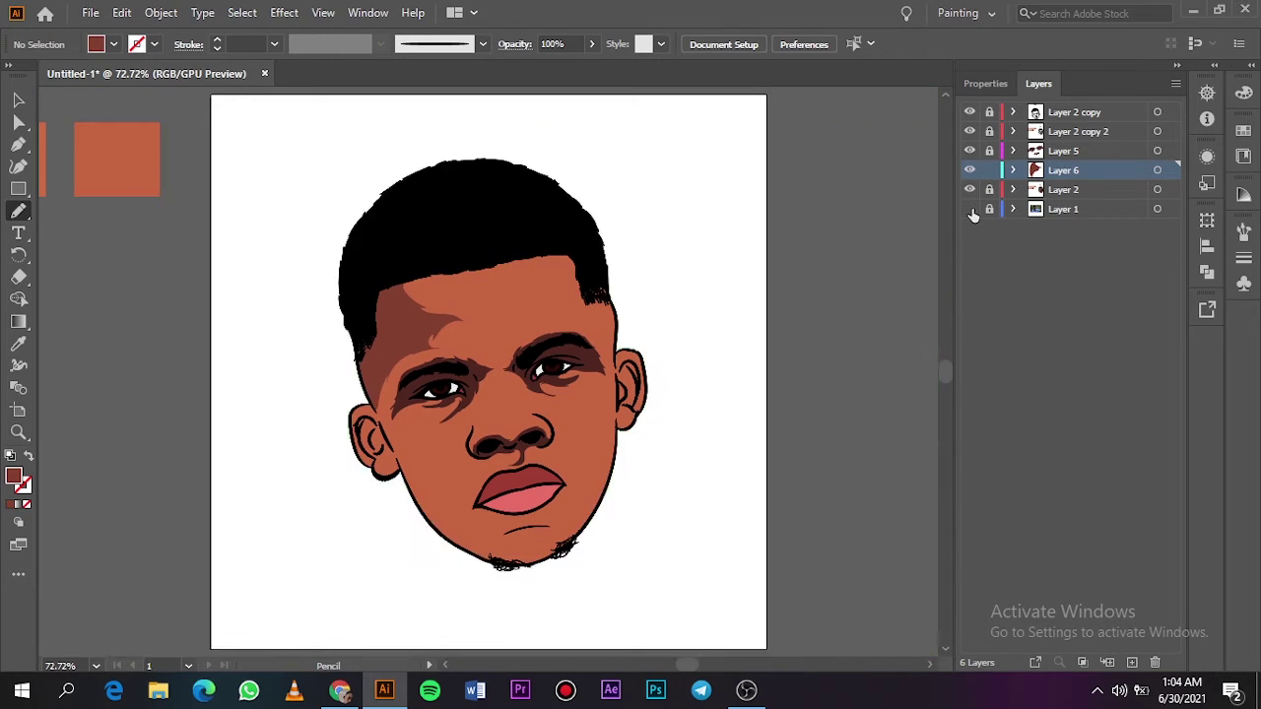
click(969, 209)
key(ctrl+equal)
key(ctrl+equal)
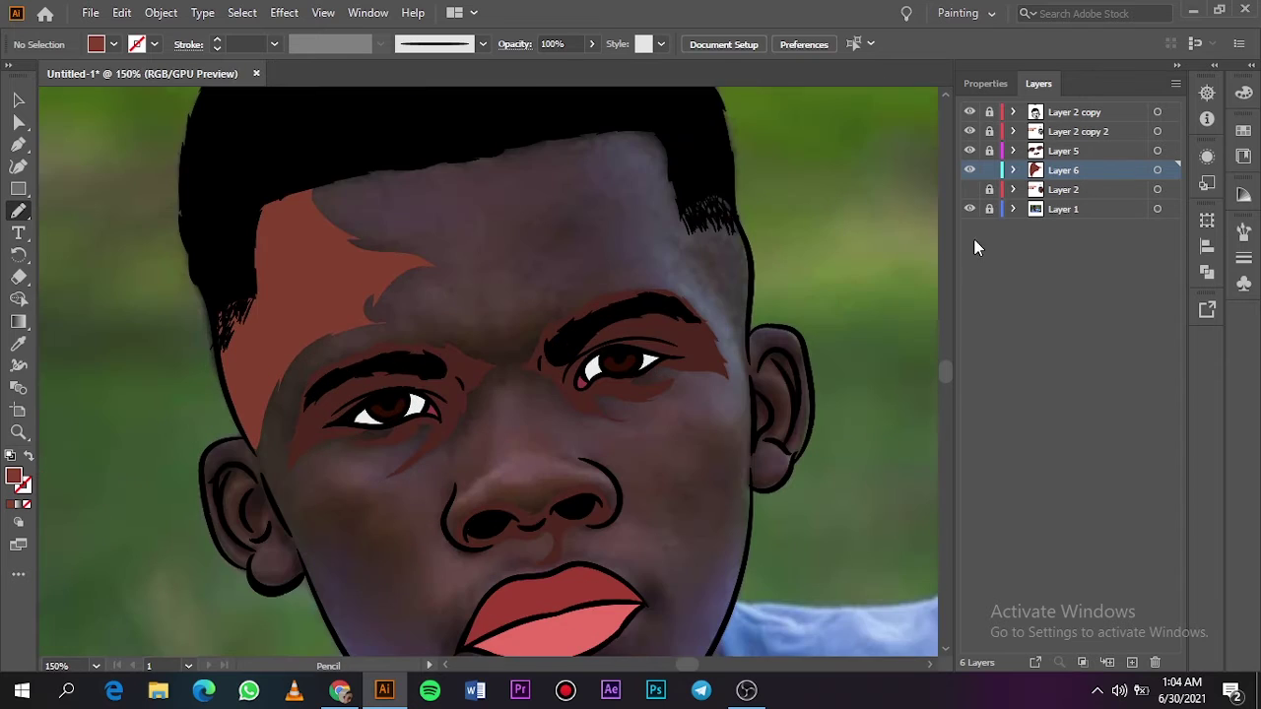
scroll(942, 374, down, 2)
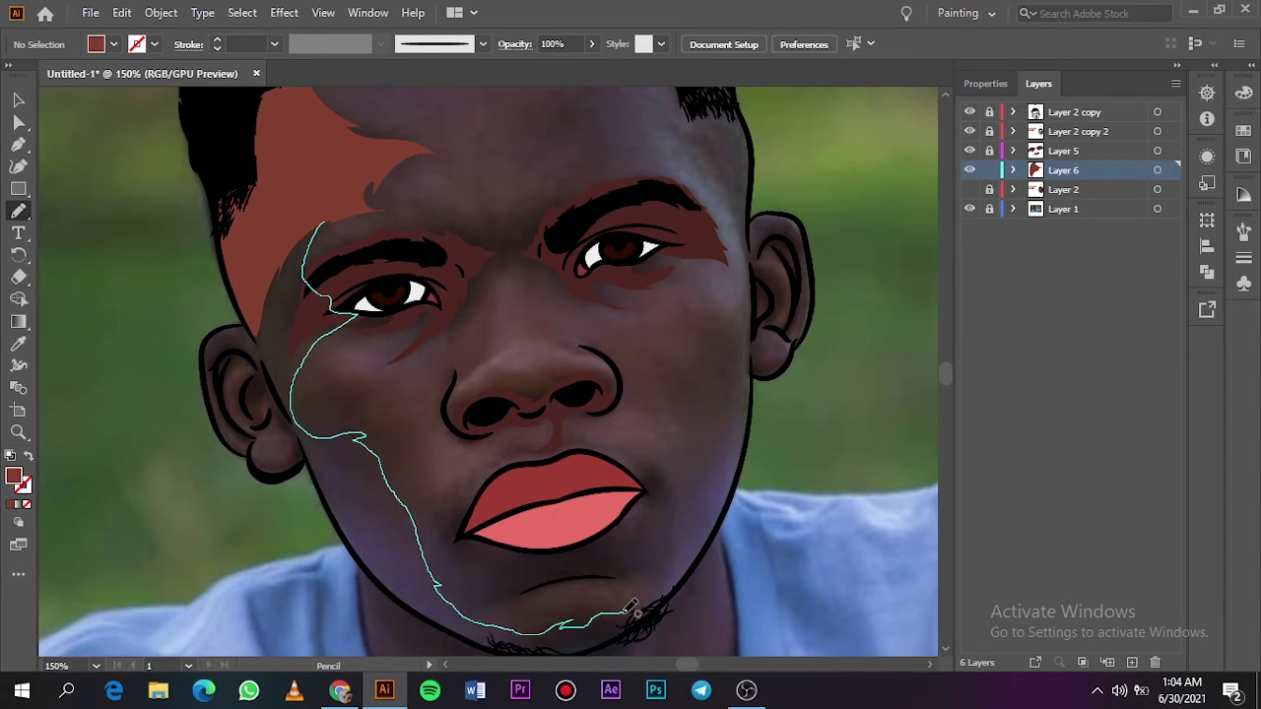
drag(626, 610, 358, 550)
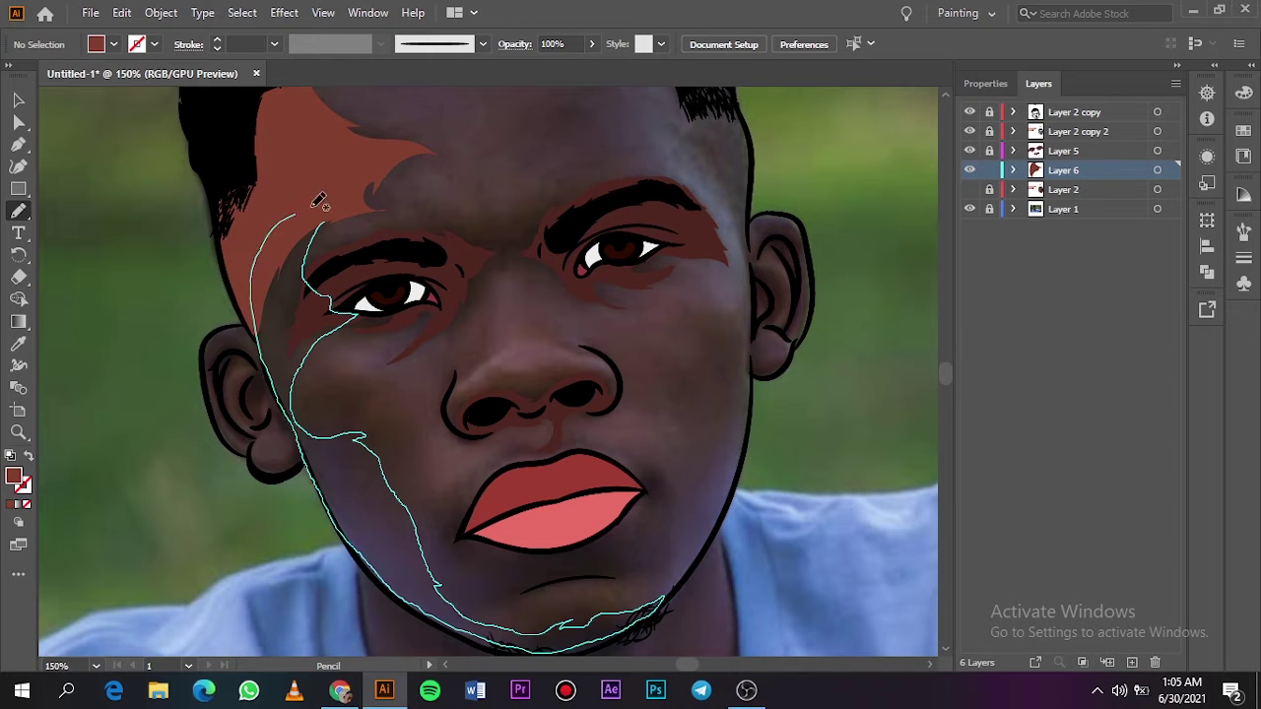
drag(312, 450, 321, 202)
Step: Add shading along the jaw edge near the ear and around the earlobe
key(ctrl+equal)
key(ctrl+equal)
scroll(686, 668, left, 3)
drag(487, 374, 495, 482)
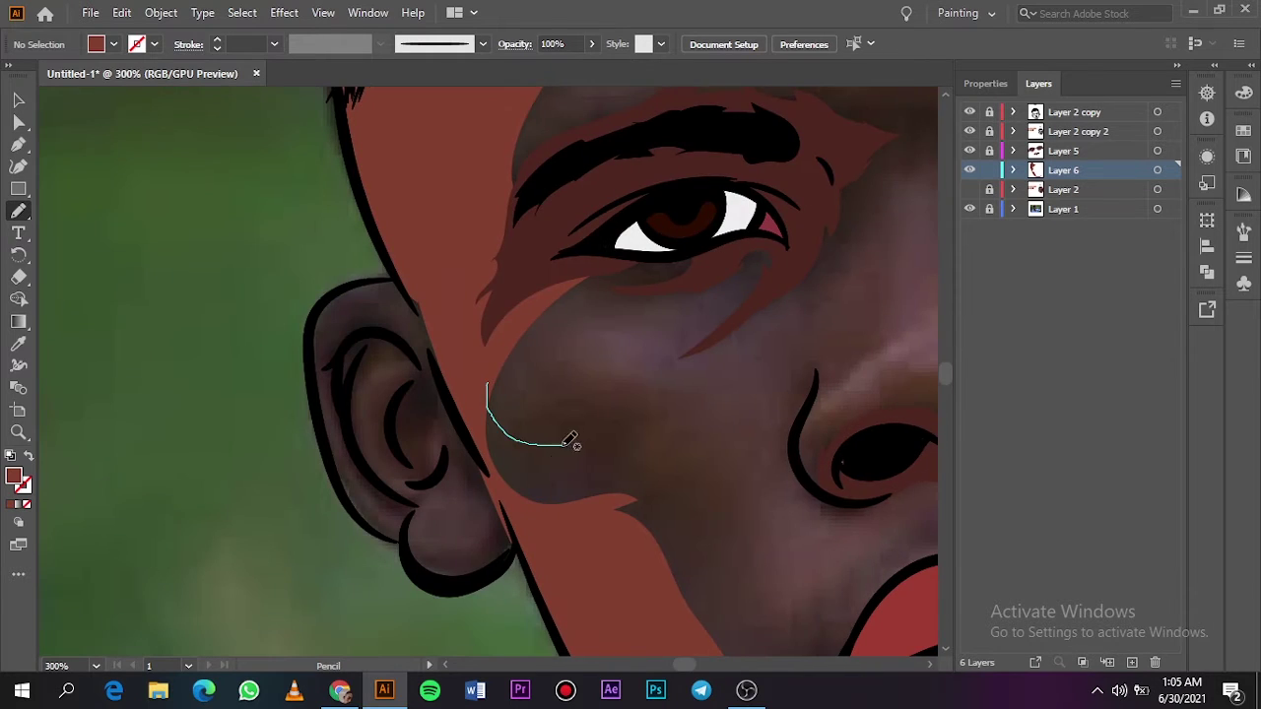
mouse_move(445, 549)
mouse_down()
mouse_move(479, 534)
mouse_move(420, 513)
mouse_up()
drag(493, 499, 476, 473)
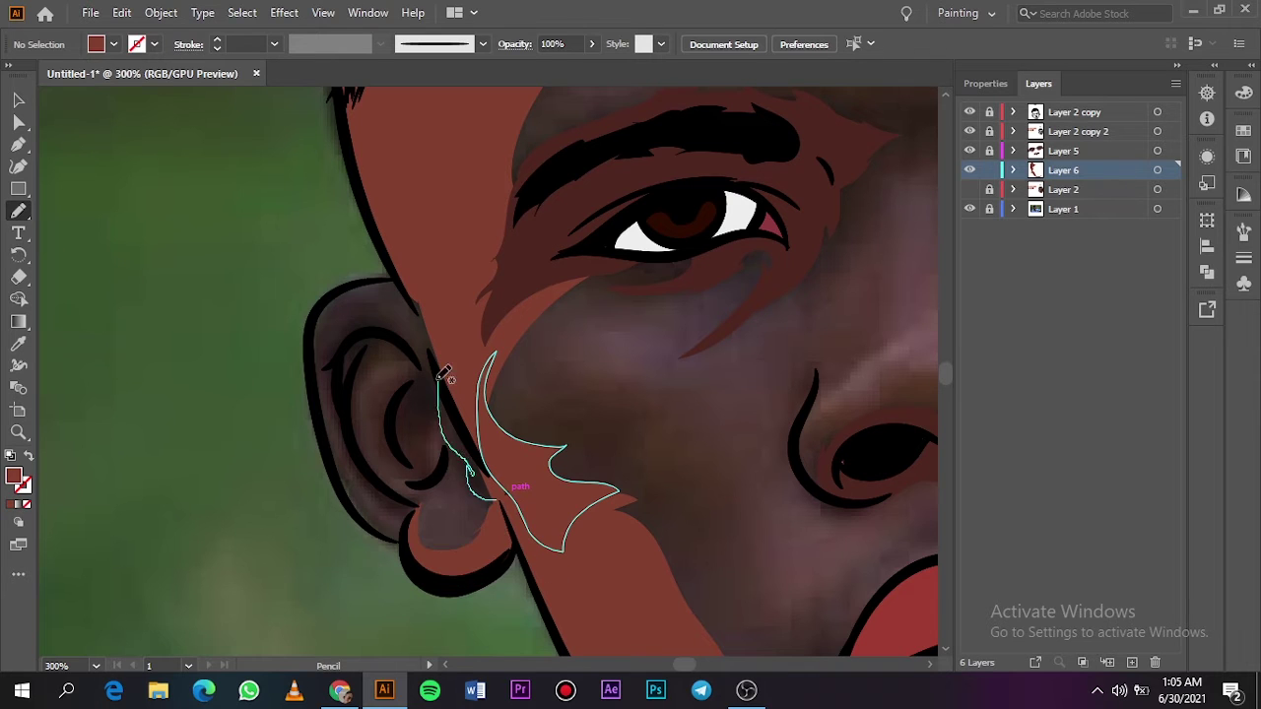
Step: Shade the outer and inner ear, then preview the artwork without the reference photo
mouse_move(357, 285)
mouse_down()
mouse_move(463, 473)
mouse_move(480, 439)
mouse_up()
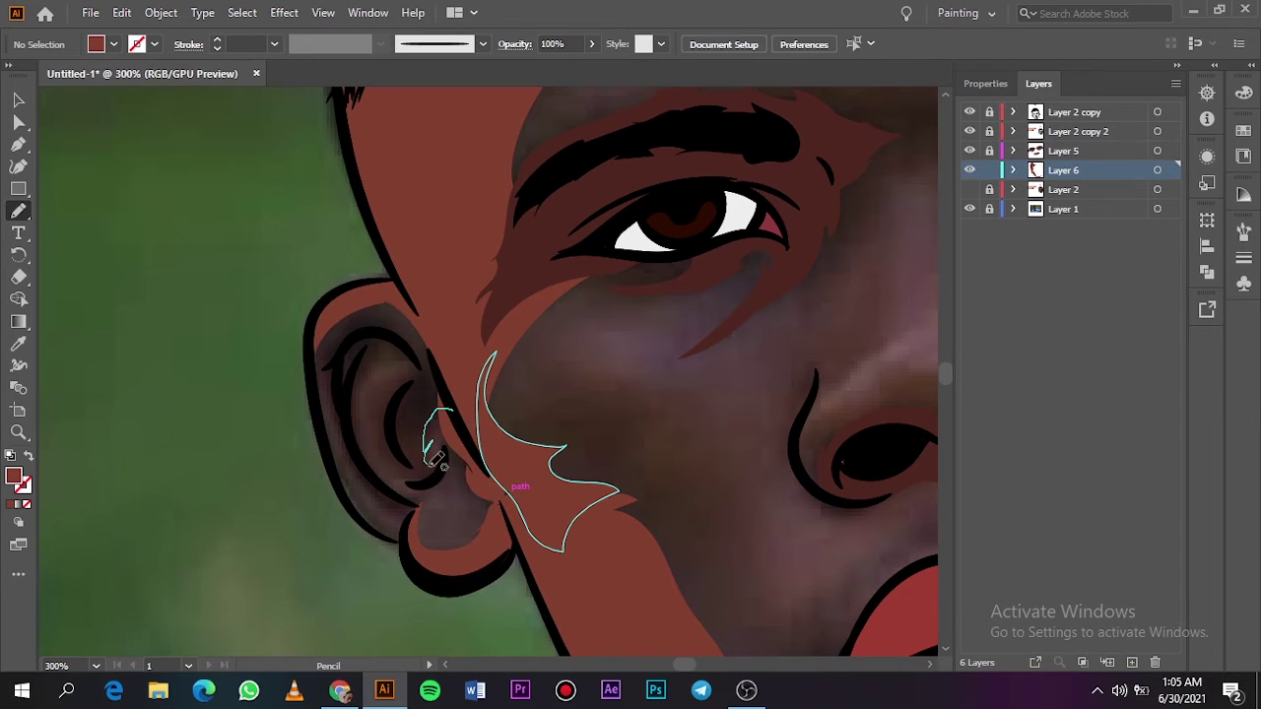
mouse_move(408, 377)
mouse_down()
mouse_move(391, 358)
mouse_move(413, 375)
mouse_up()
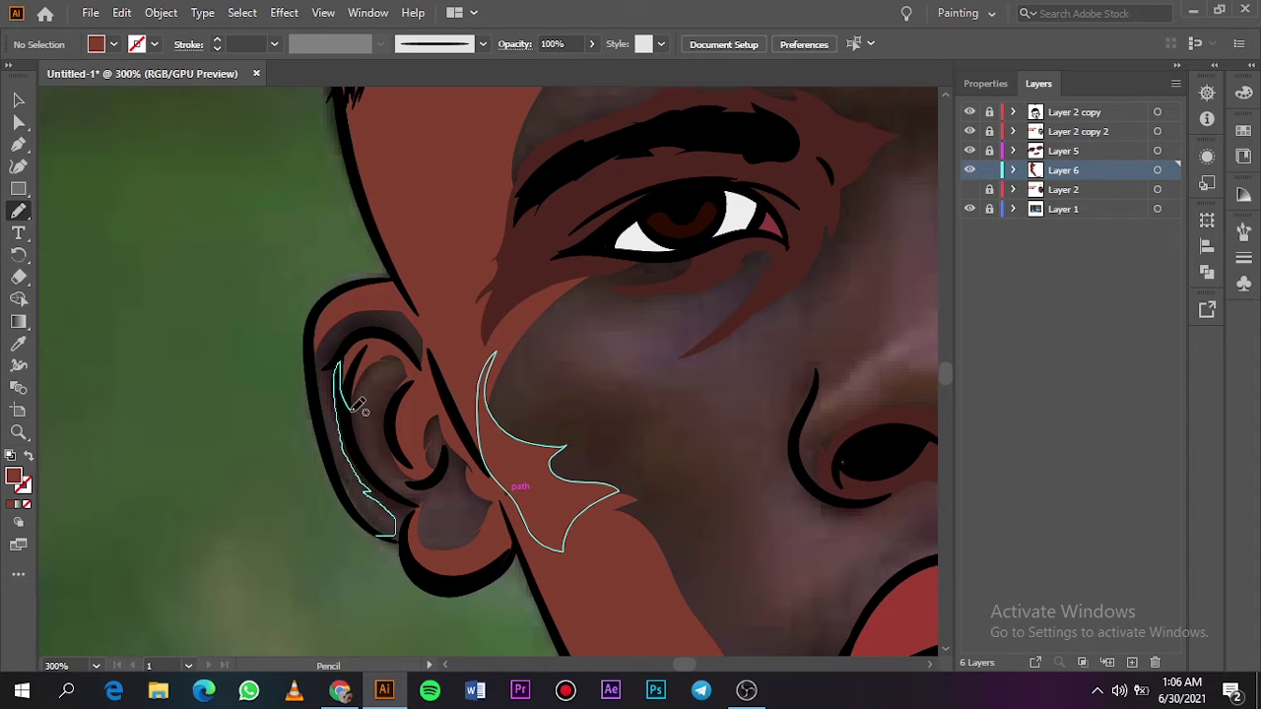
drag(418, 527, 417, 530)
key(ctrl+0)
click(969, 189)
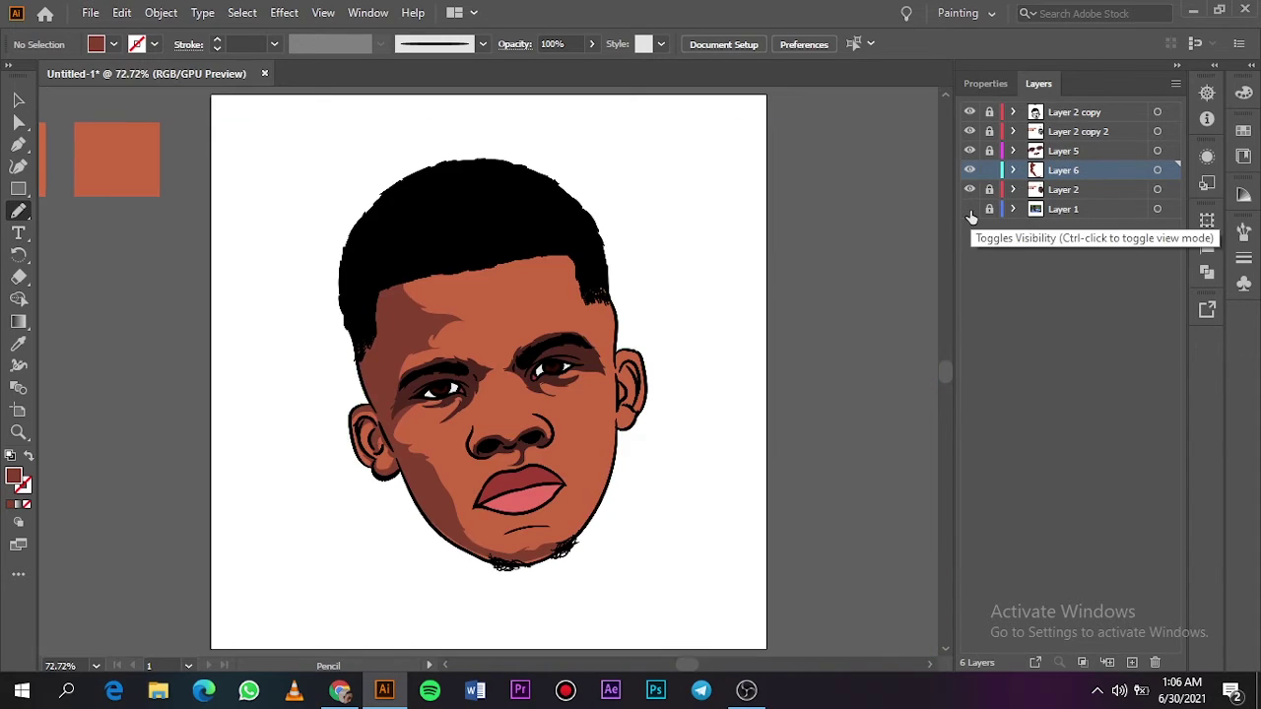
Step: Trace dark shading above the left eyebrow and across the brows
click(969, 209)
scroll(572, 366, up, 4)
drag(231, 424, 486, 335)
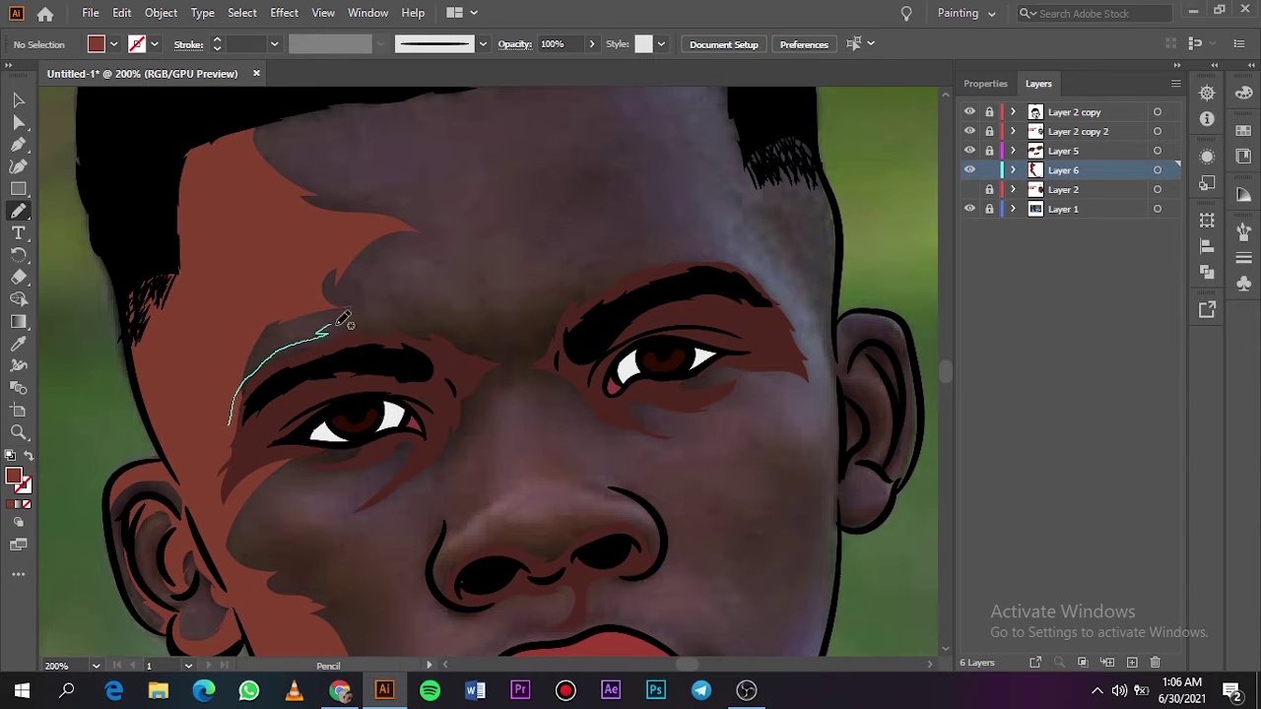
drag(564, 301, 601, 390)
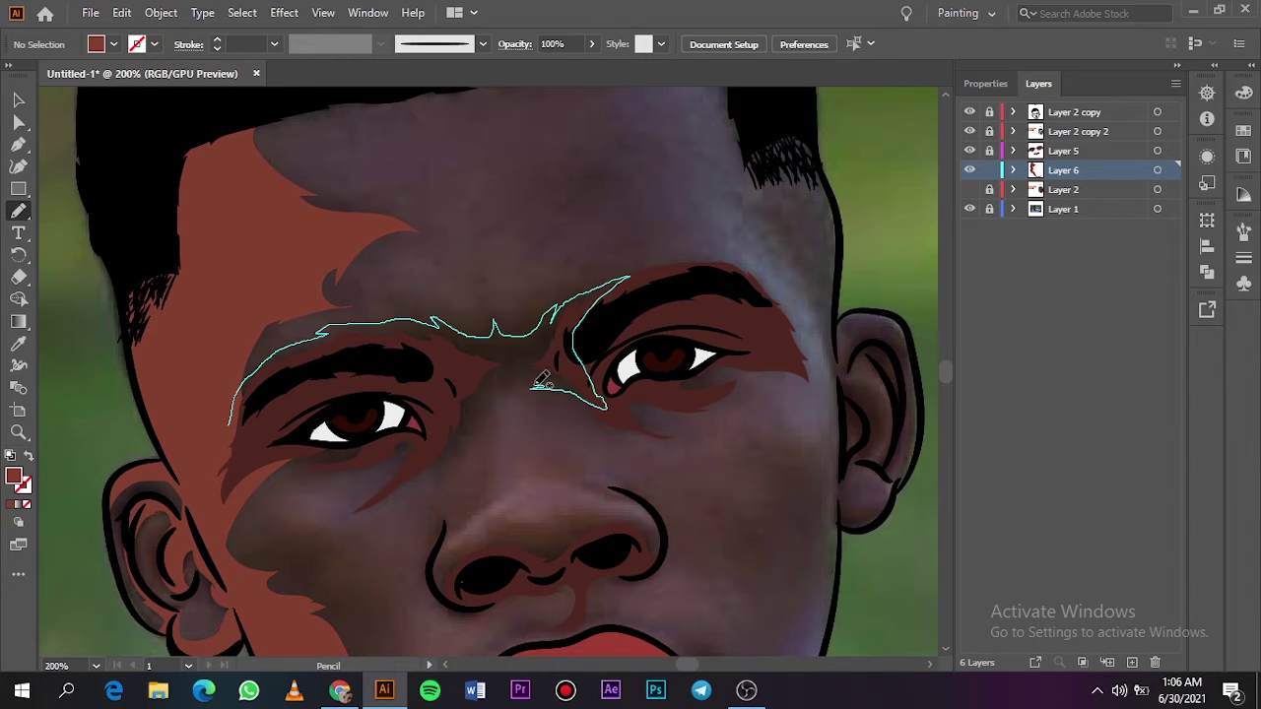
drag(353, 431, 236, 423)
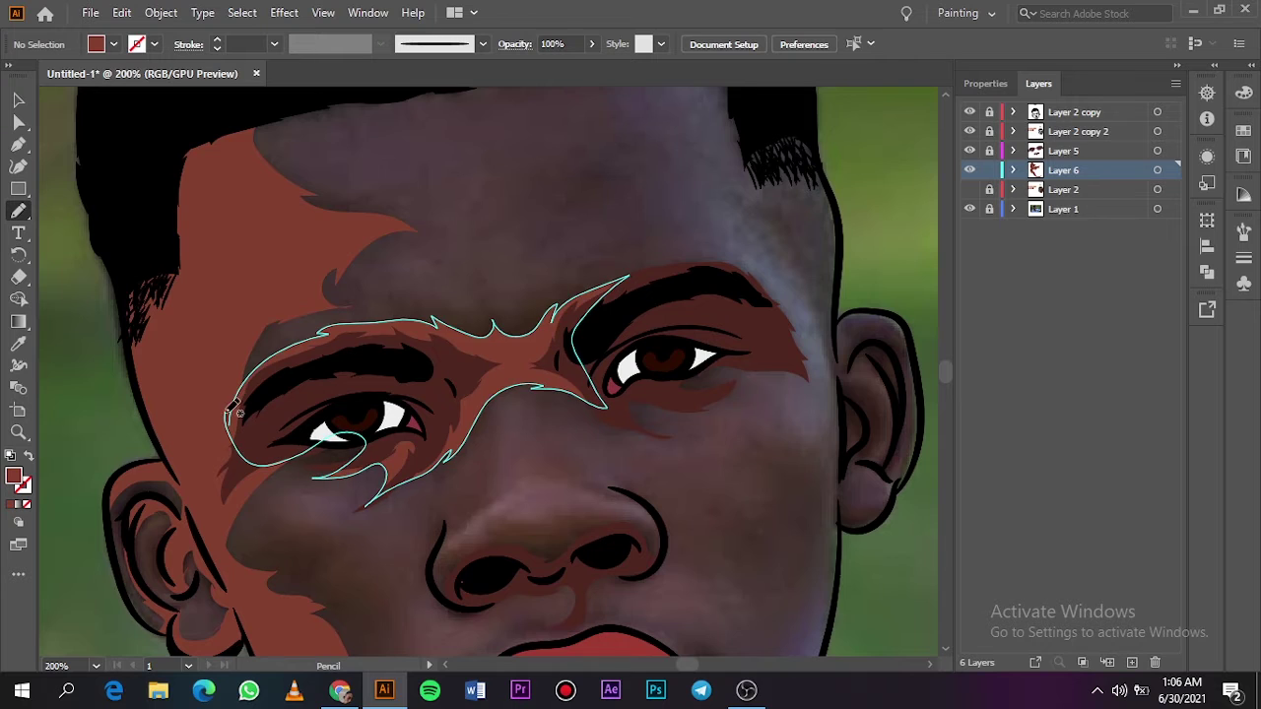
Step: Draw a closed shading shape down the side of the nose, under it and up between the eyes
key(ctrl+=)
scroll(945, 379, down, 3)
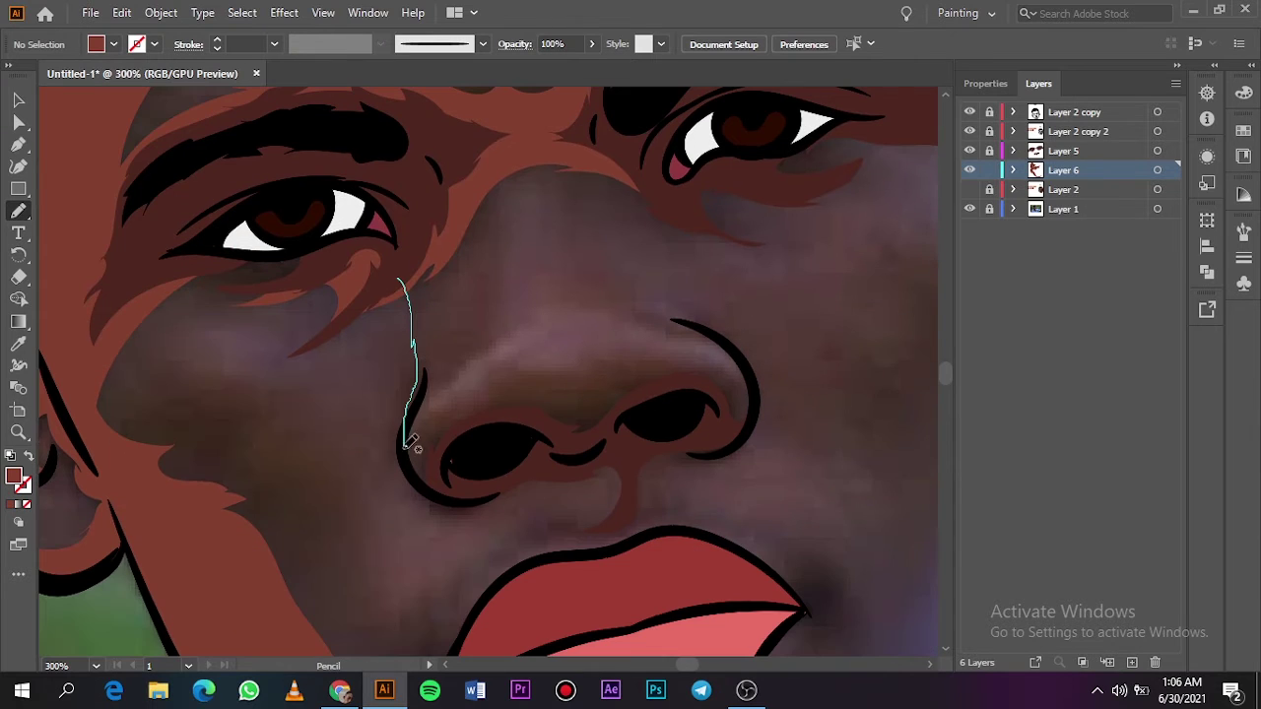
drag(466, 242, 399, 281)
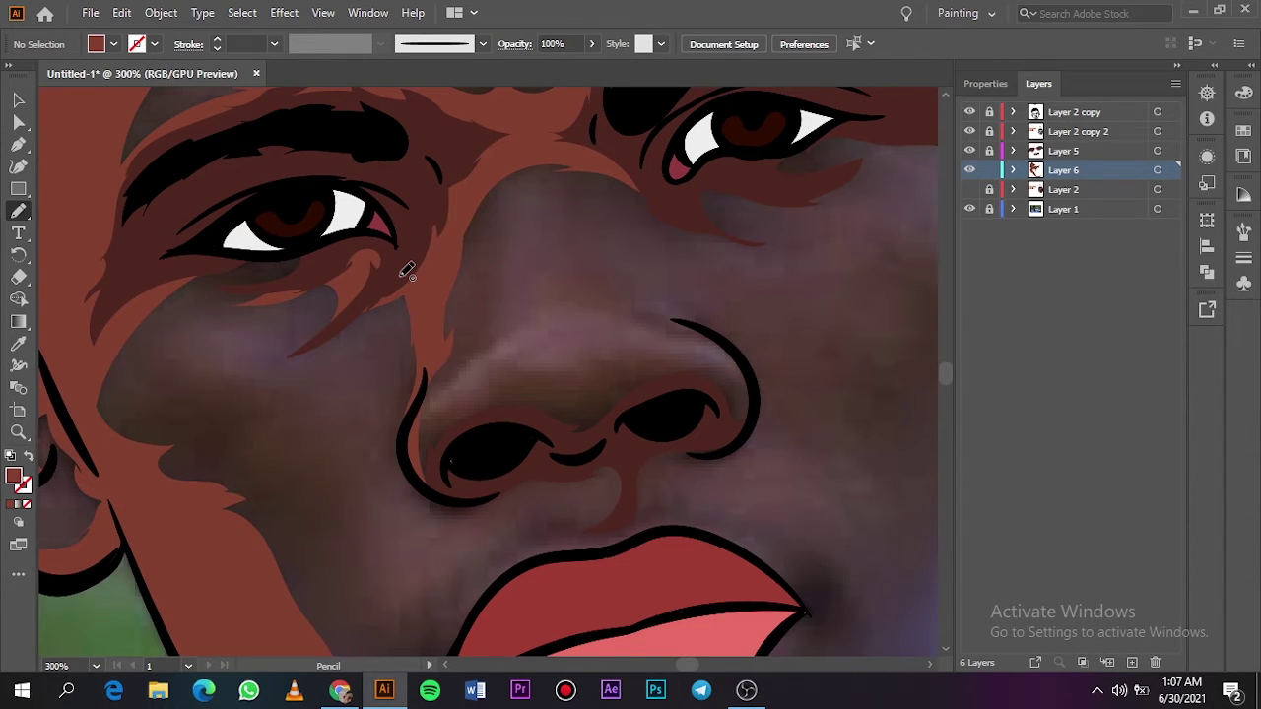
drag(422, 483, 482, 387)
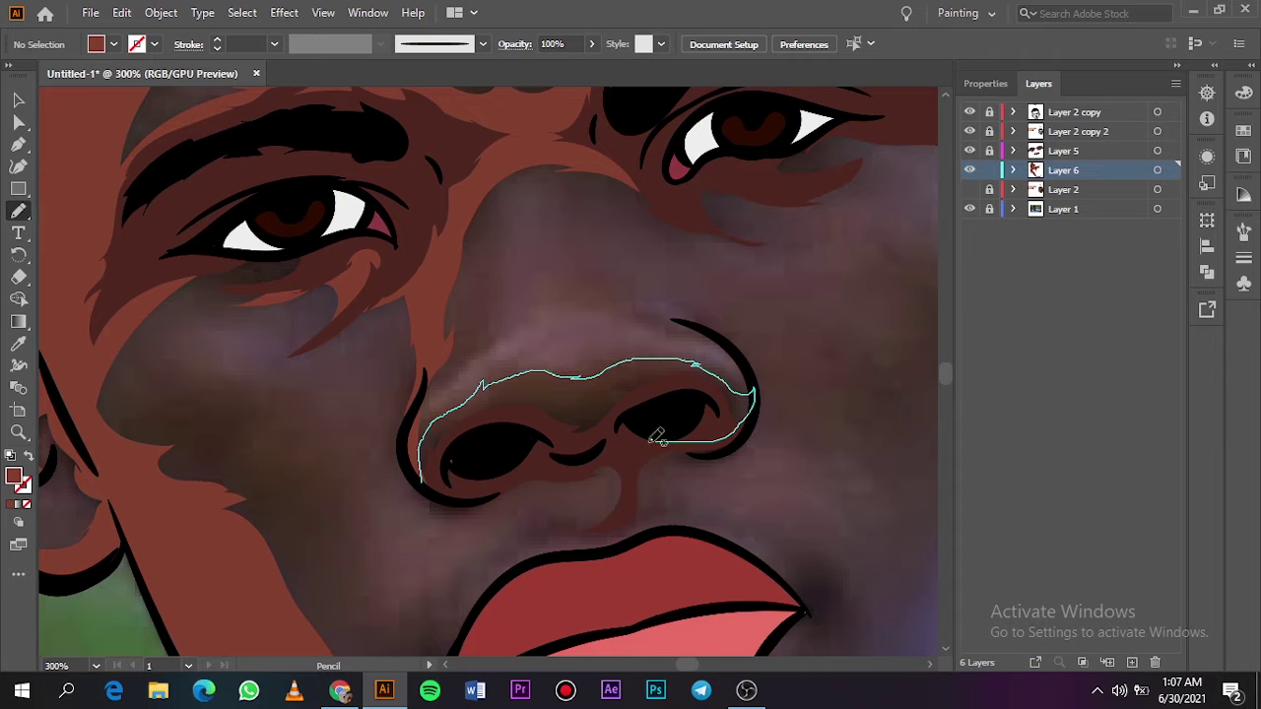
drag(697, 361, 771, 421)
scroll(771, 421, up, 3)
scroll(771, 422, down, 1)
drag(704, 482, 617, 414)
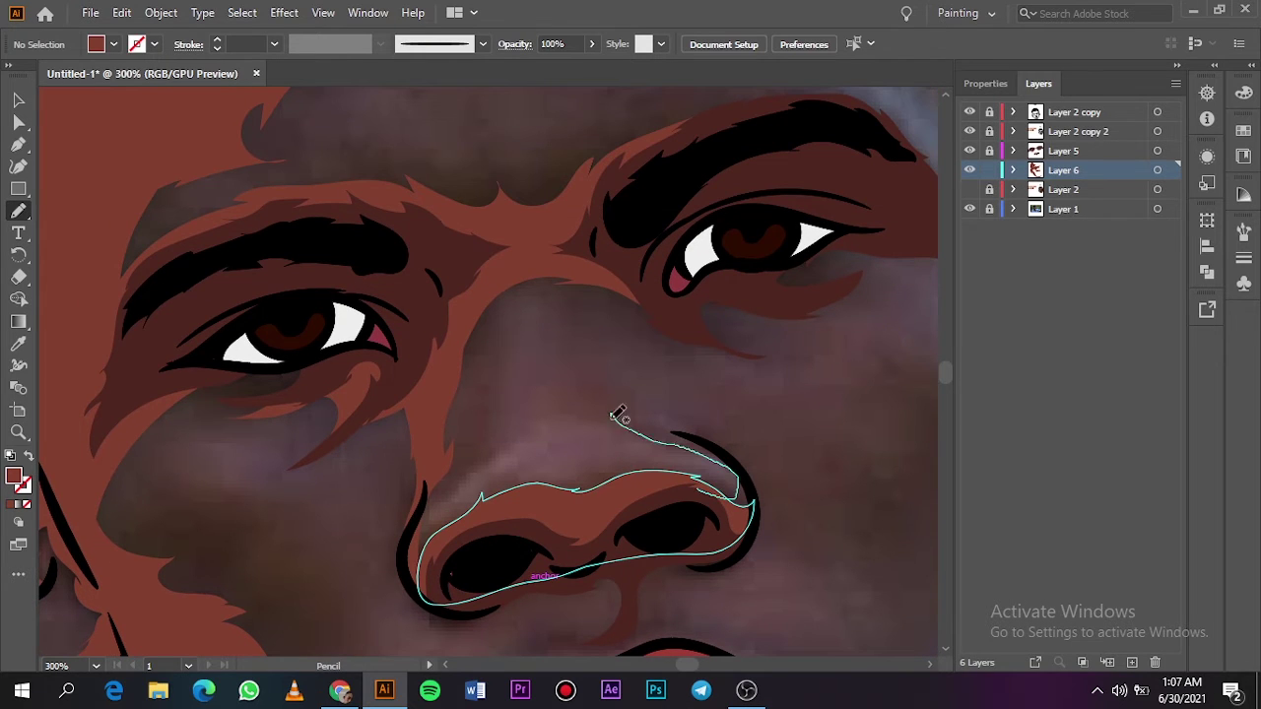
drag(581, 332, 607, 309)
drag(678, 420, 703, 481)
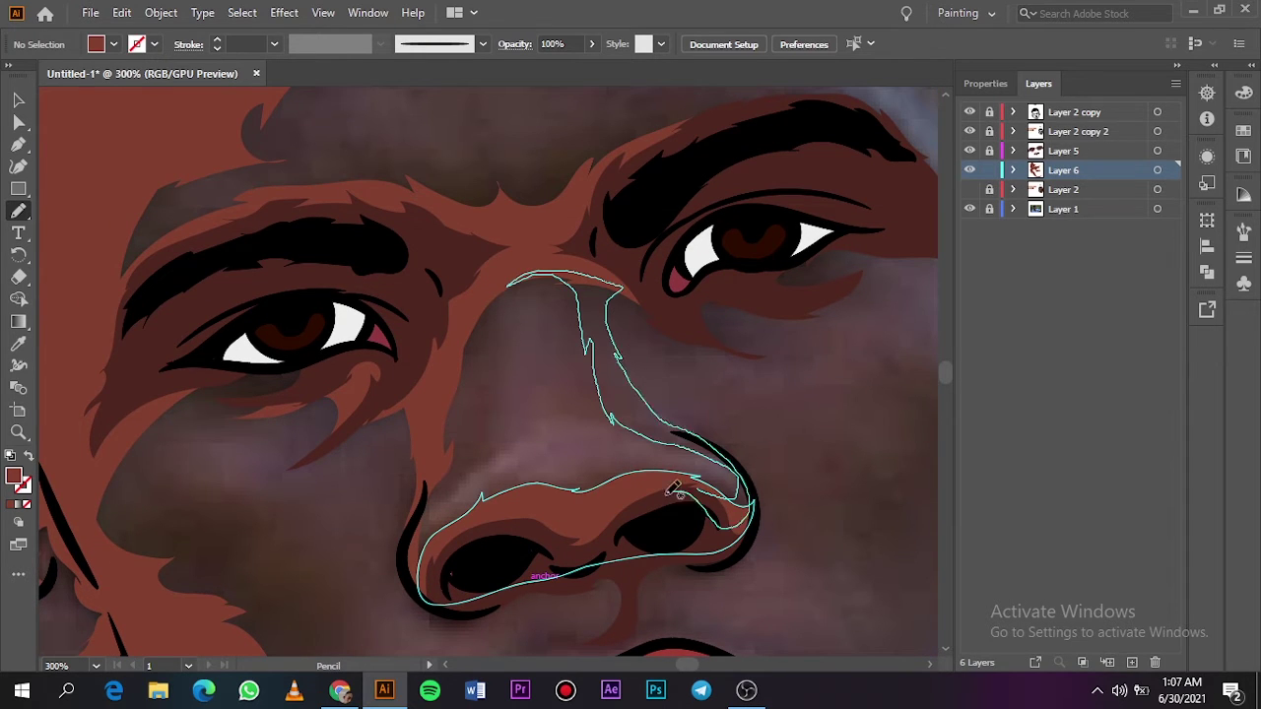
Step: Review the result, then add shading near the eyes and up the nose bridge
key(ctrl+0)
click(971, 210)
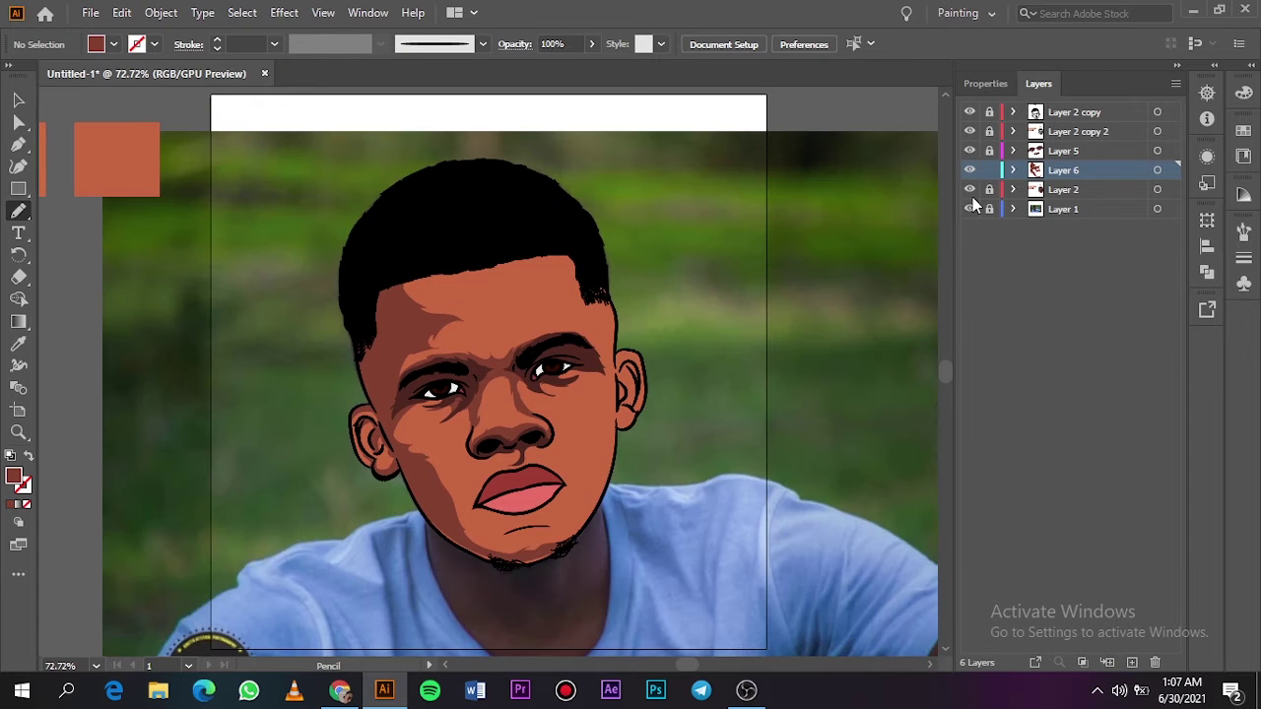
click(970, 189)
key(ctrl+plus)
key(ctrl+plus)
key(ctrl+plus)
drag(550, 399, 544, 396)
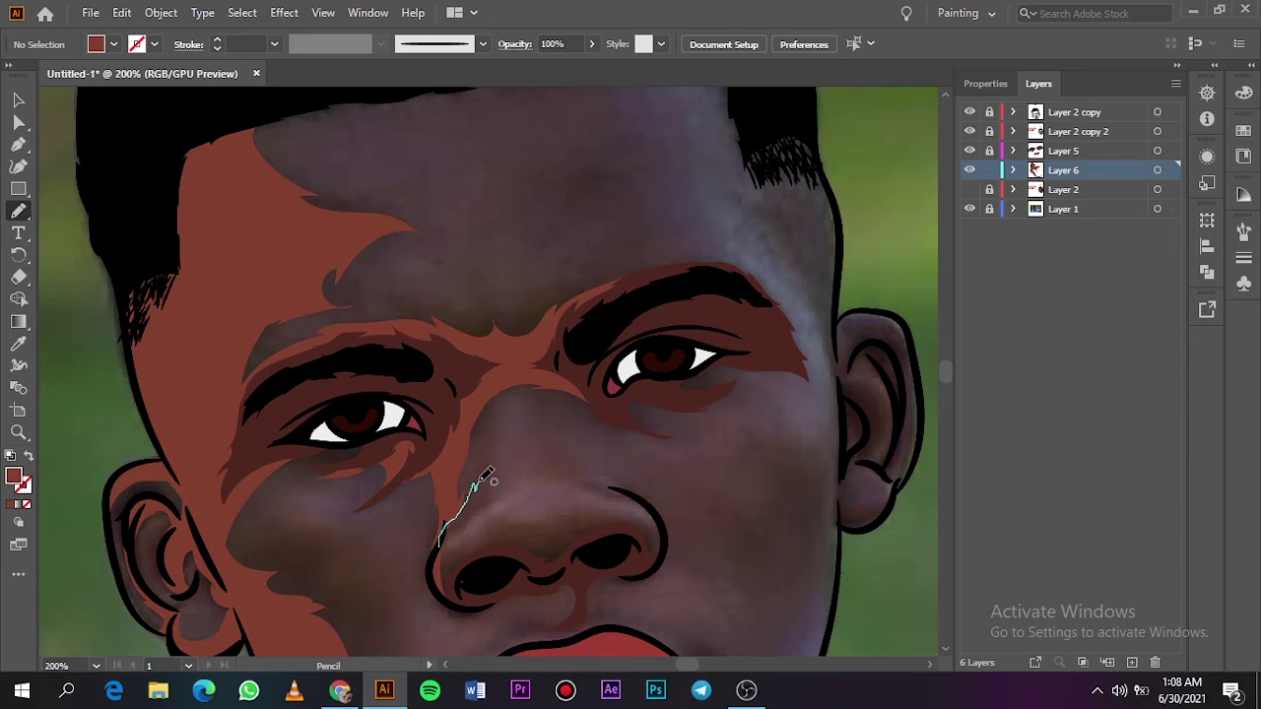
drag(484, 477, 505, 369)
drag(463, 529, 463, 532)
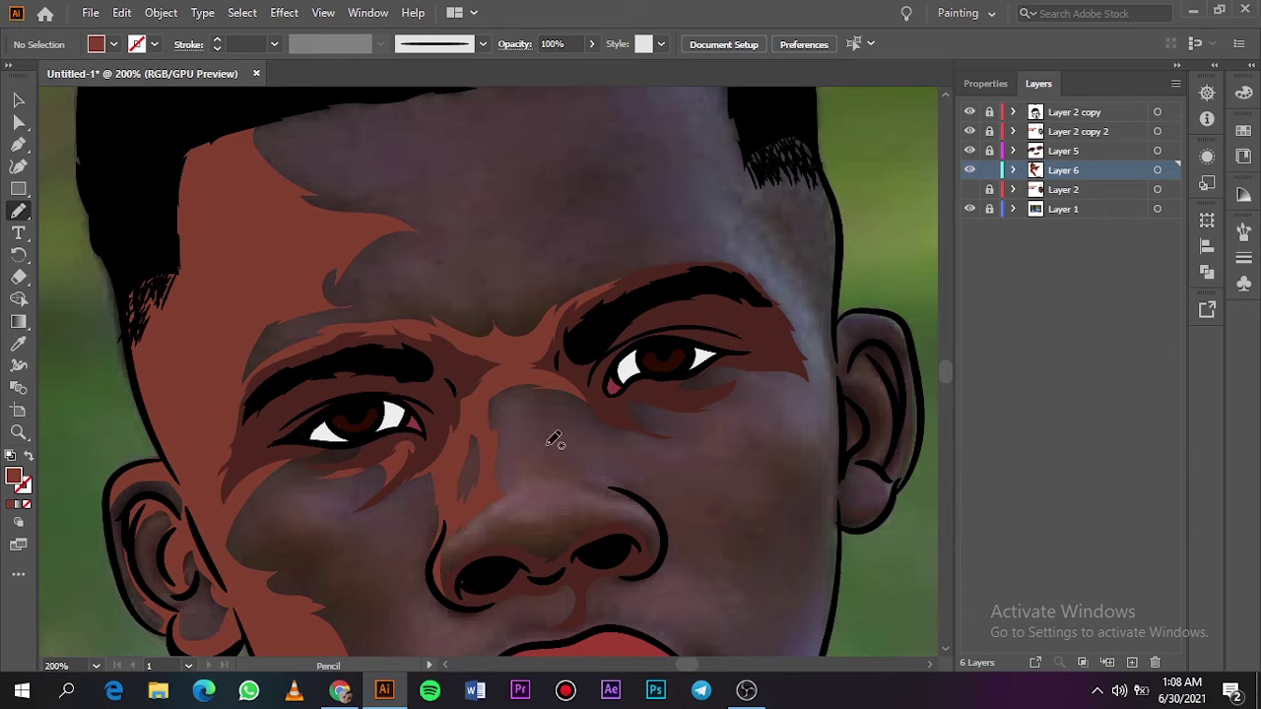
Step: Shade around the nostrils and bottom of the nose, then preview without the photo
key(ctrl+plus)
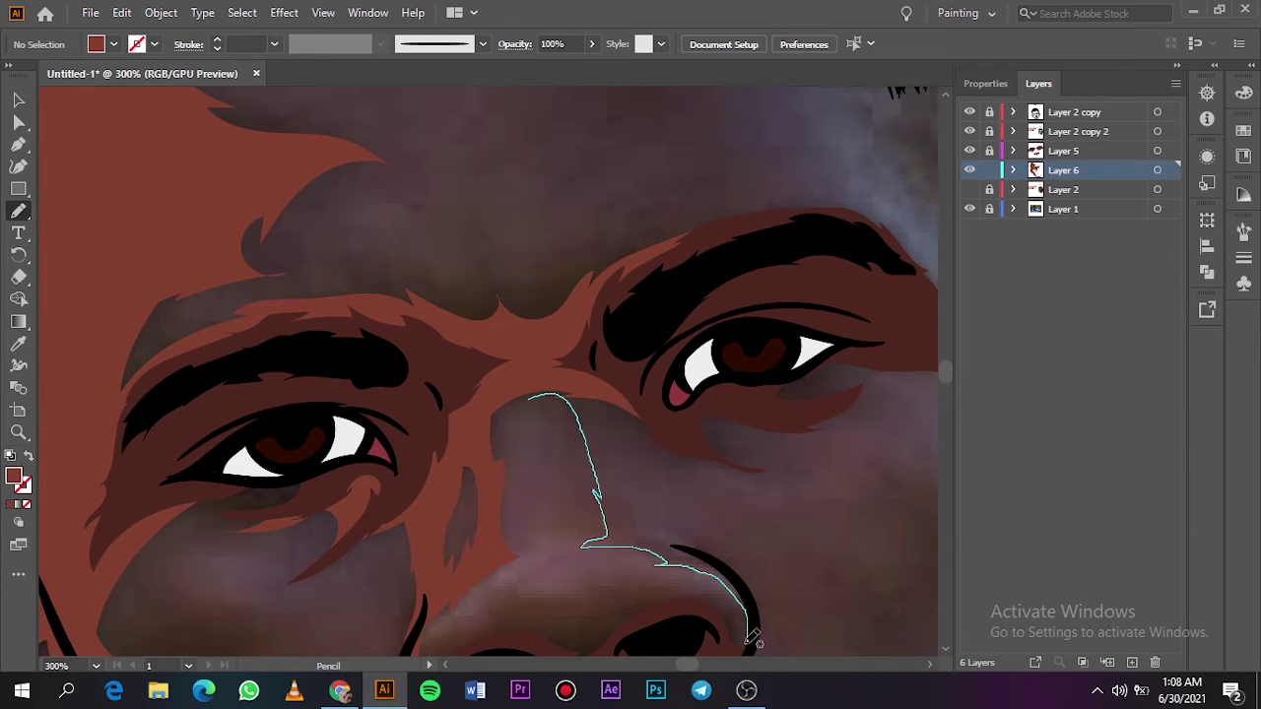
drag(650, 508, 534, 382)
scroll(943, 365, down, 3)
drag(744, 540, 740, 489)
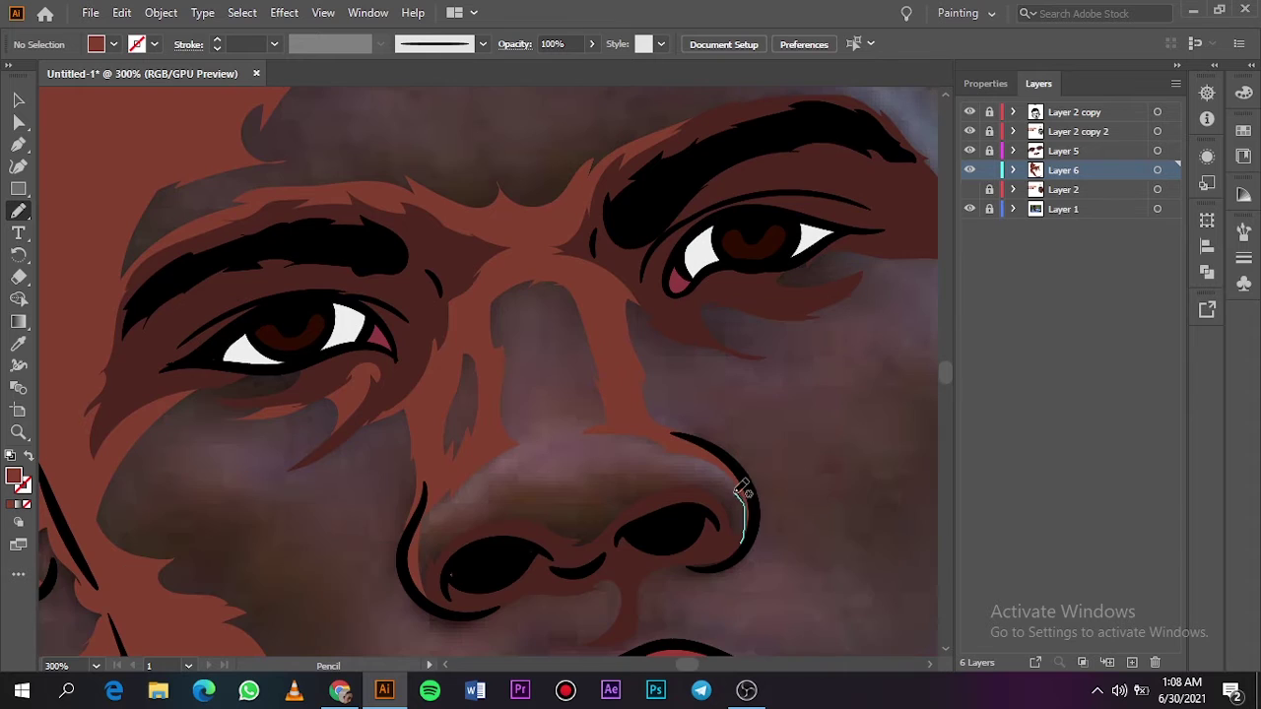
drag(422, 571, 418, 577)
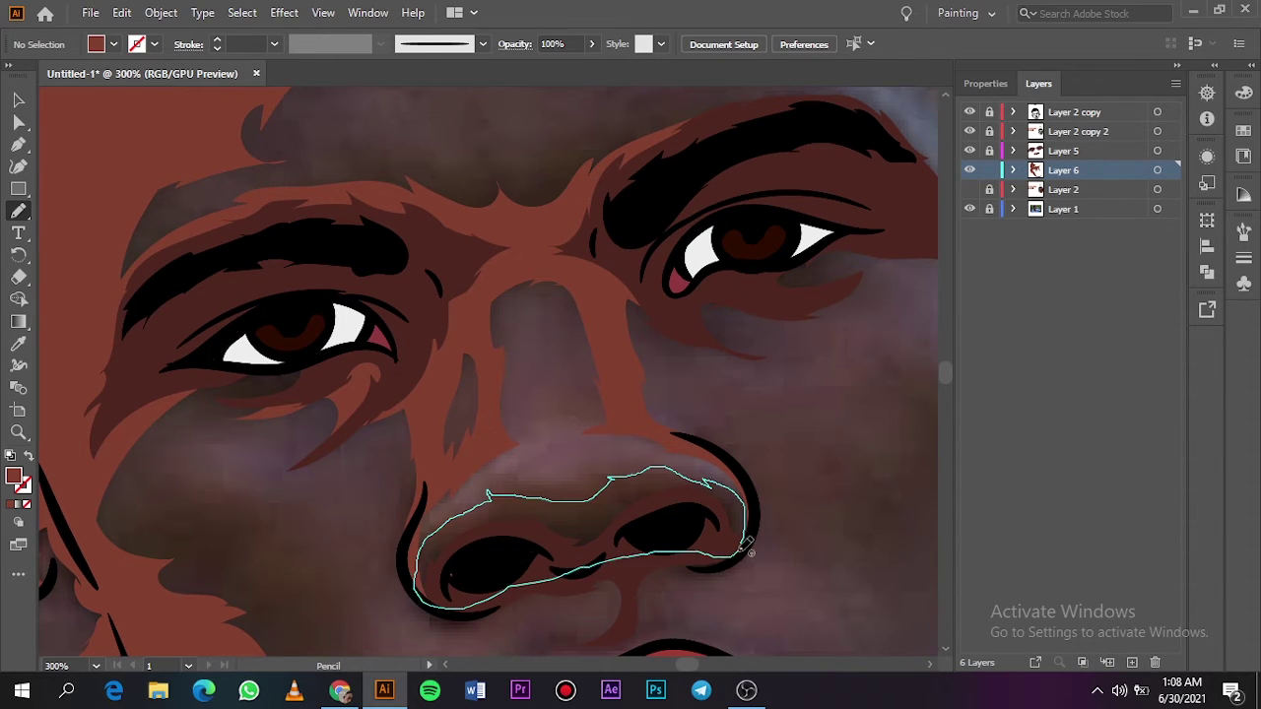
drag(729, 540, 739, 453)
key(ctrl+0)
click(970, 208)
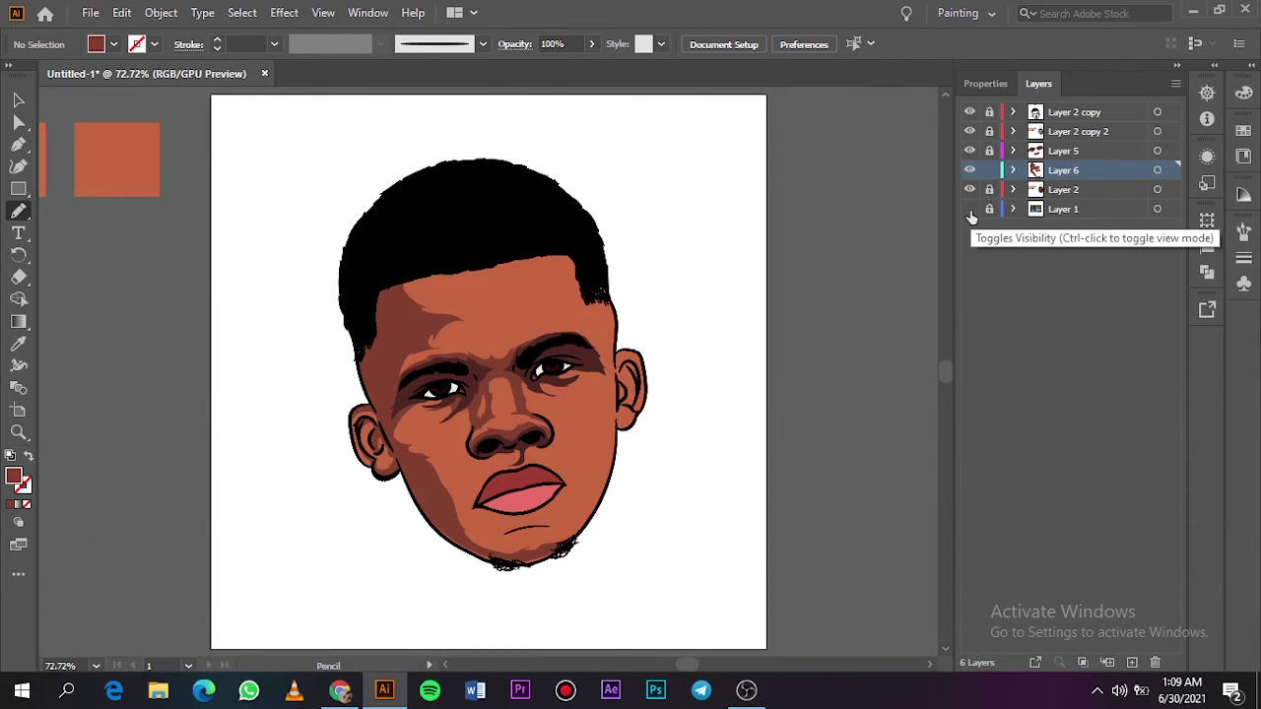
Step: Trace dark shading shapes over the forehead and under the right eye
click(970, 209)
click(971, 189)
key(ctrl+plus)
key(ctrl+plus)
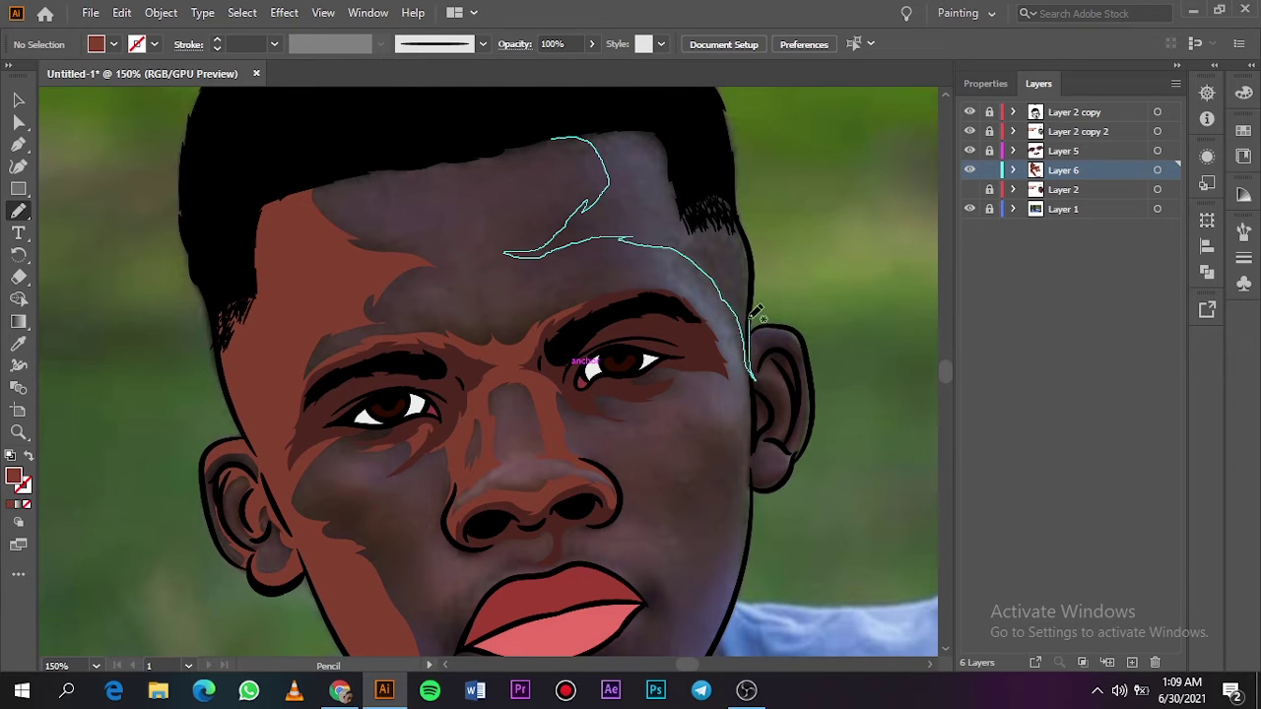
drag(755, 313, 552, 138)
scroll(941, 369, down, 2)
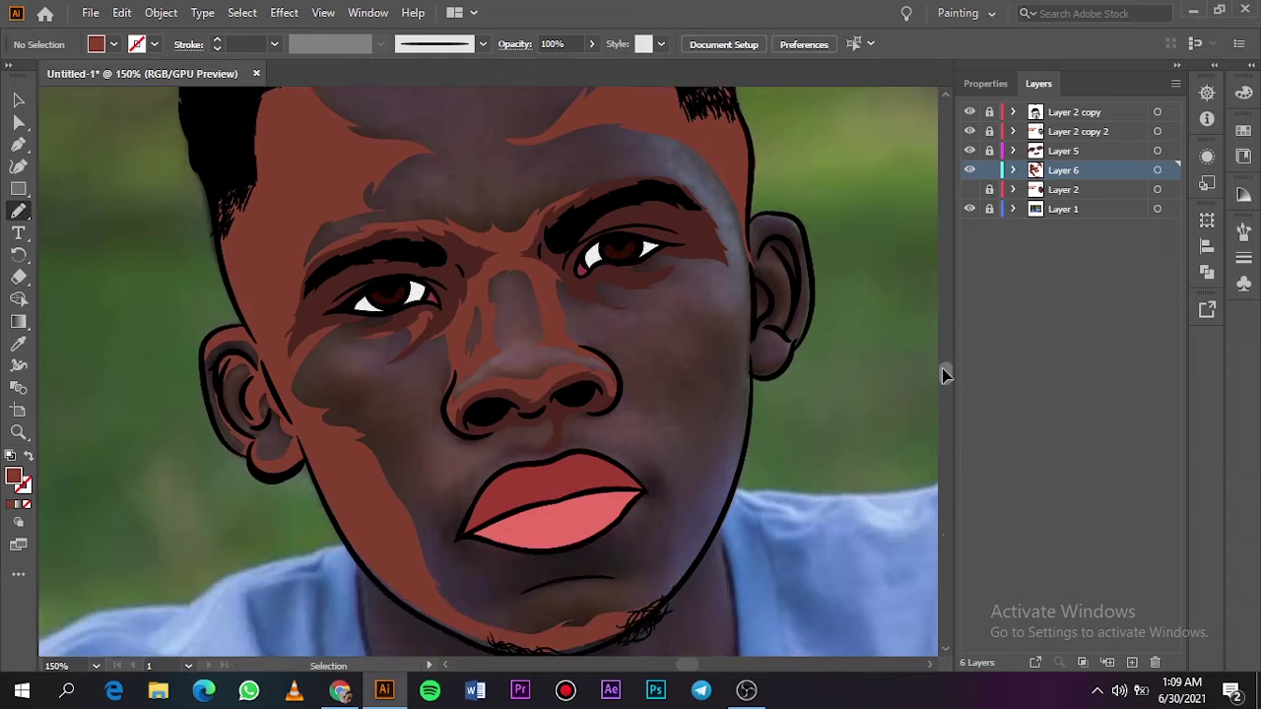
scroll(573, 330, up, 1)
drag(582, 451, 755, 388)
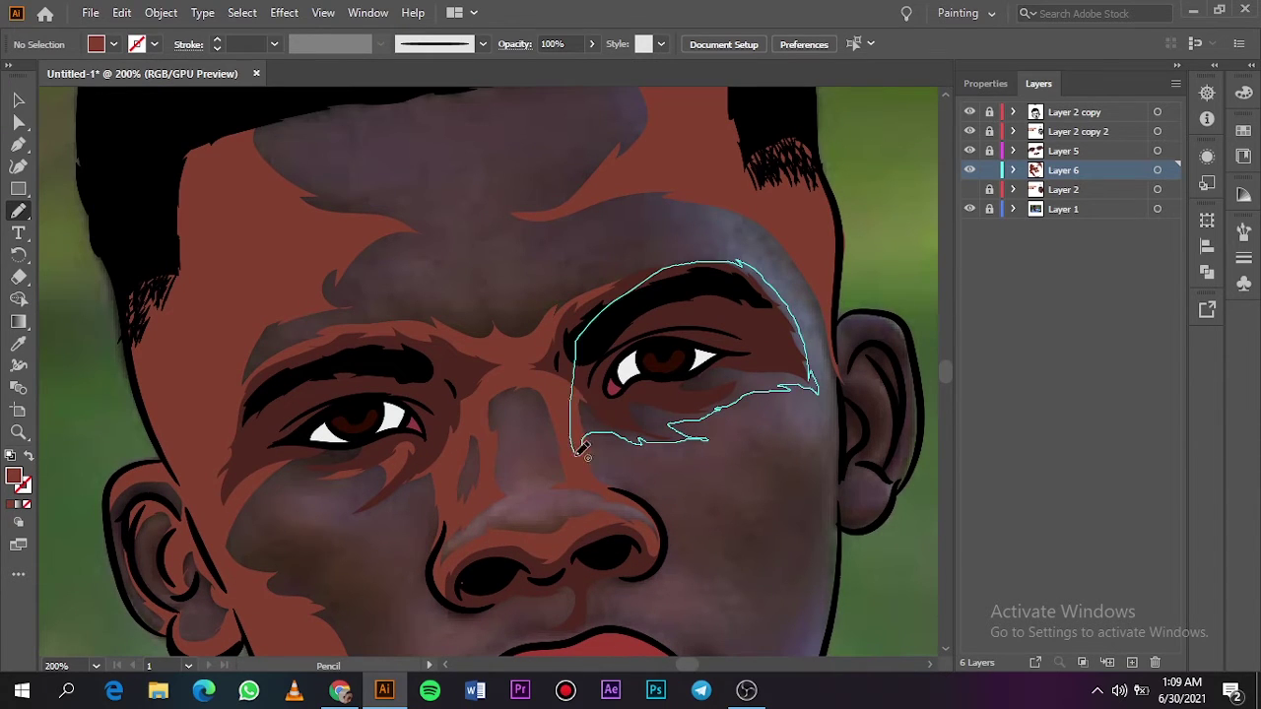
drag(749, 261, 581, 448)
Step: Draw and close a dark shading shape along the lower jaw
scroll(942, 369, down, 3)
mouse_move(832, 215)
mouse_down()
mouse_move(817, 337)
mouse_move(822, 473)
mouse_move(778, 498)
mouse_move(788, 606)
mouse_move(832, 463)
mouse_up()
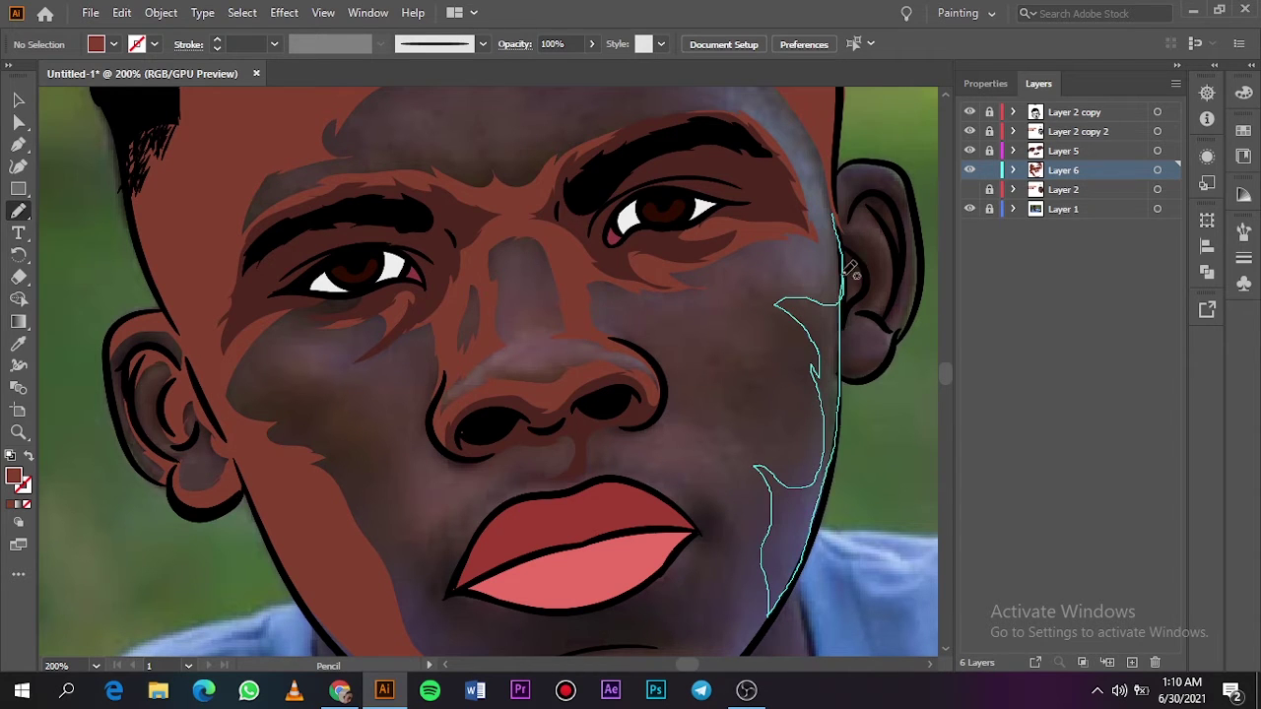
scroll(886, 394, down, 5)
scroll(591, 423, up, 2)
mouse_move(788, 426)
mouse_down()
mouse_move(495, 444)
mouse_move(650, 483)
mouse_move(813, 406)
mouse_up()
mouse_move(207, 189)
mouse_down()
mouse_move(218, 251)
mouse_move(351, 398)
mouse_move(541, 481)
mouse_up()
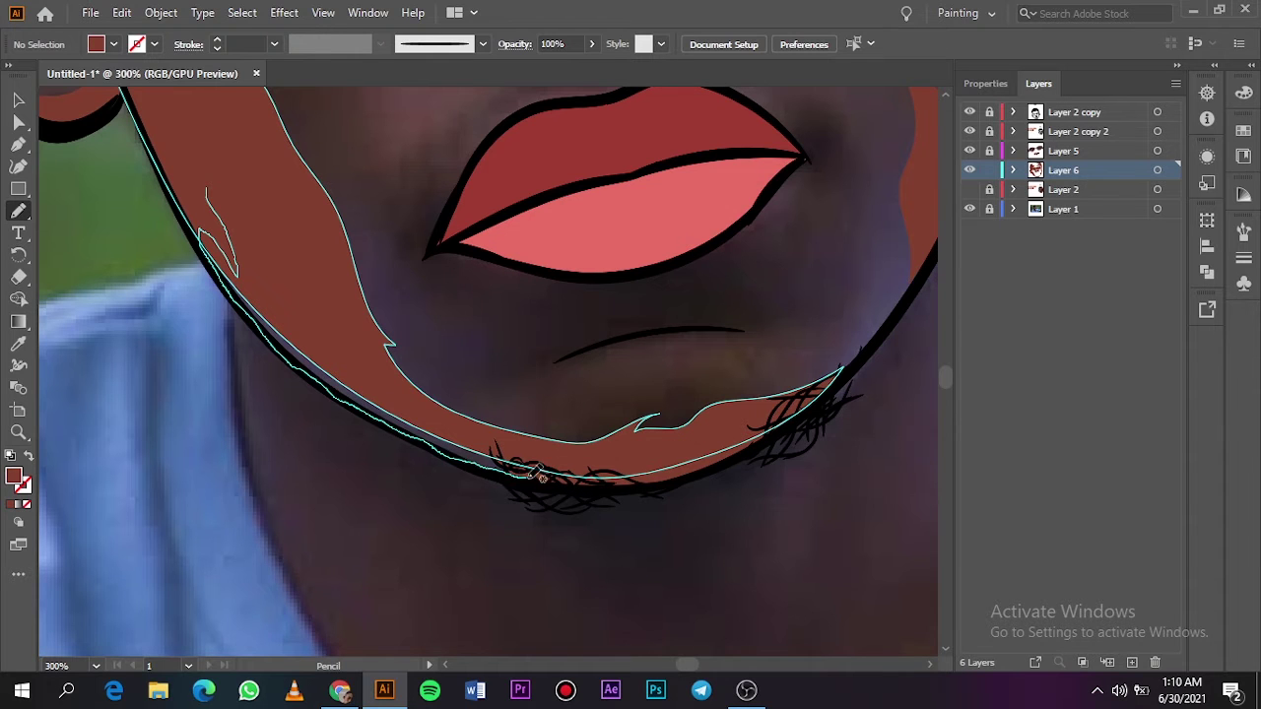
scroll(884, 521, down, 2)
scroll(487, 549, up, 2)
scroll(487, 549, up, 2)
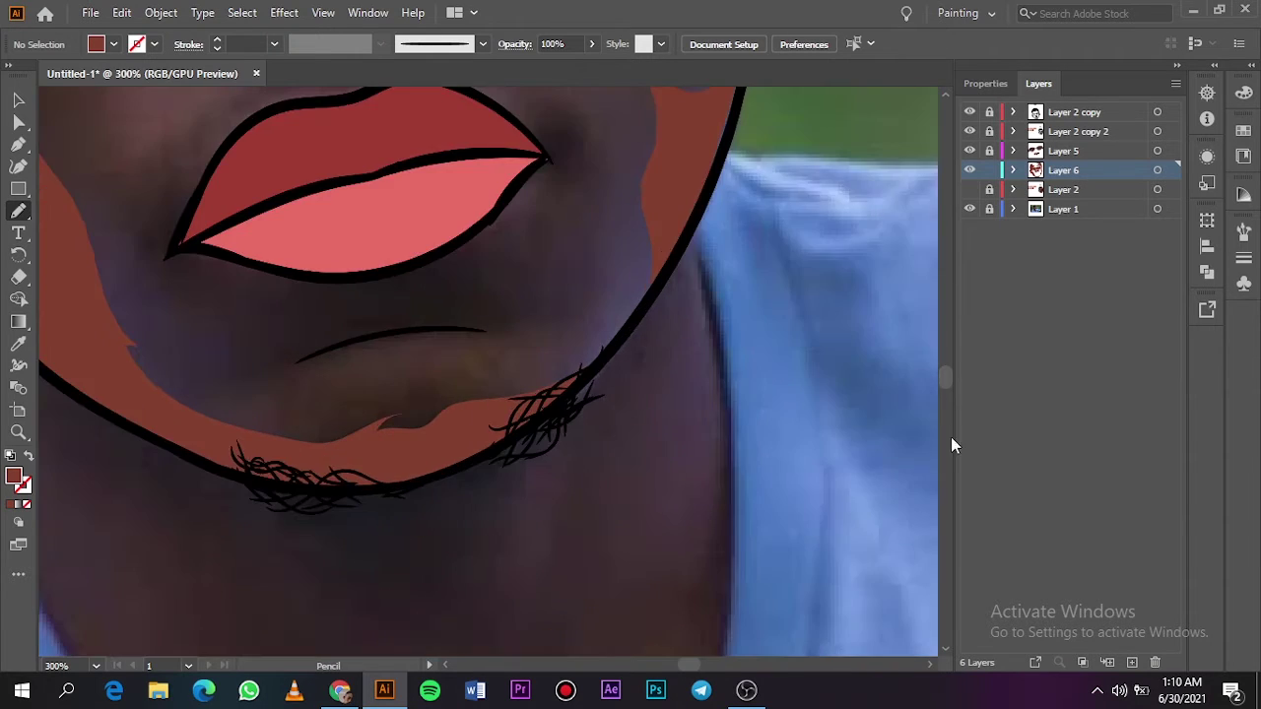
scroll(951, 437, up, 5)
Step: Outline shading from the cheek toward the nose and under the lower lip
mouse_move(670, 342)
mouse_down()
mouse_move(591, 343)
mouse_move(456, 283)
mouse_move(465, 211)
mouse_move(208, 371)
mouse_move(495, 360)
mouse_up()
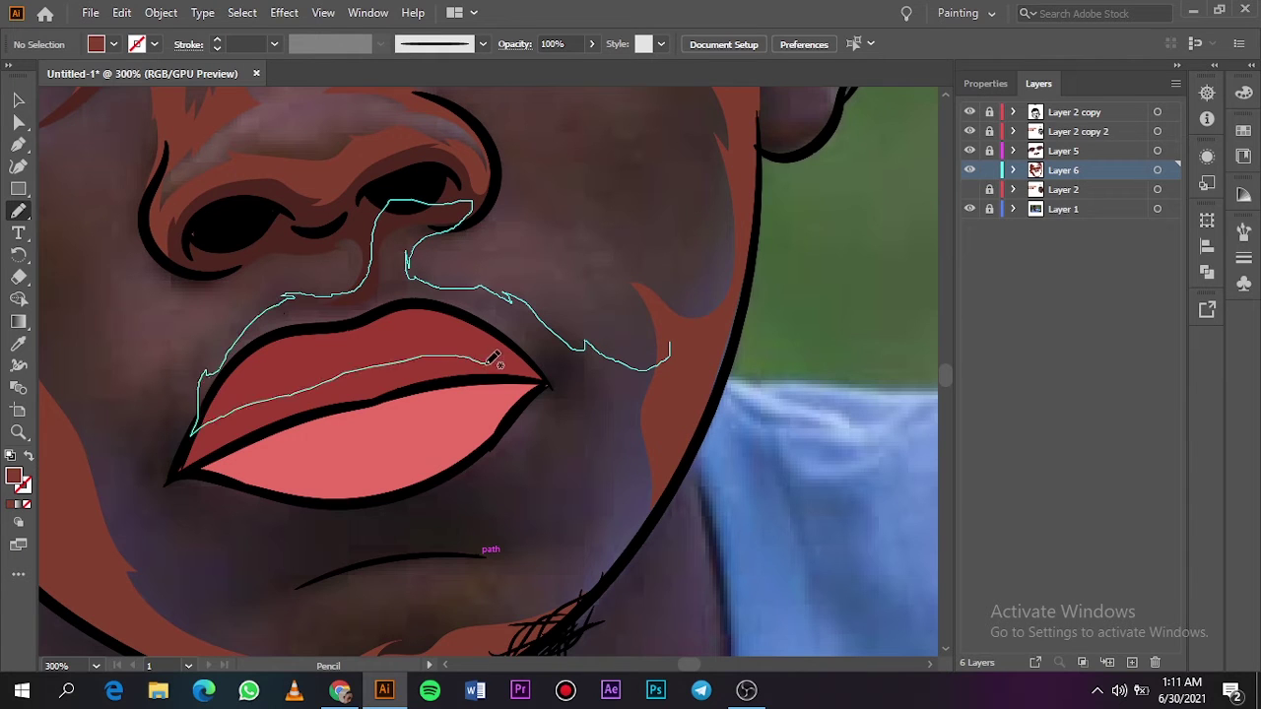
mouse_move(563, 416)
mouse_down()
mouse_move(436, 515)
mouse_move(259, 597)
mouse_move(352, 565)
mouse_move(579, 608)
mouse_move(680, 345)
mouse_up()
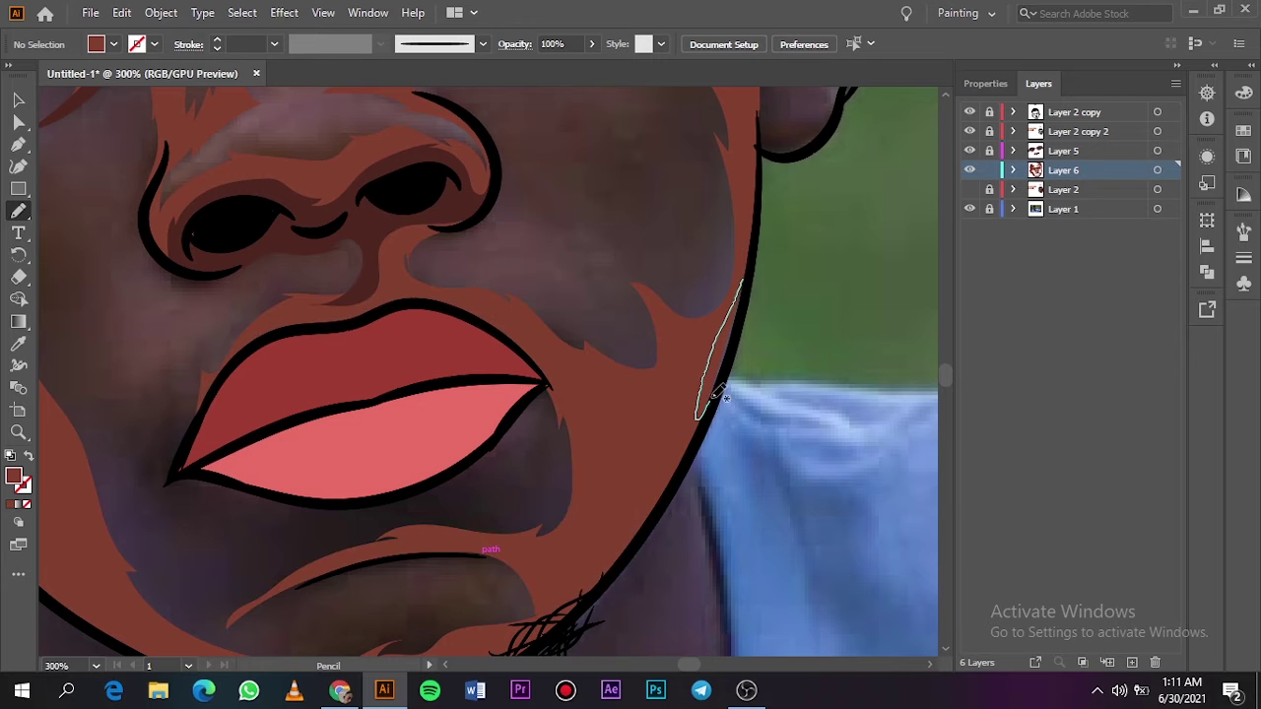
scroll(867, 423, left, 3)
key(ctrl+0)
key(ctrl+plus)
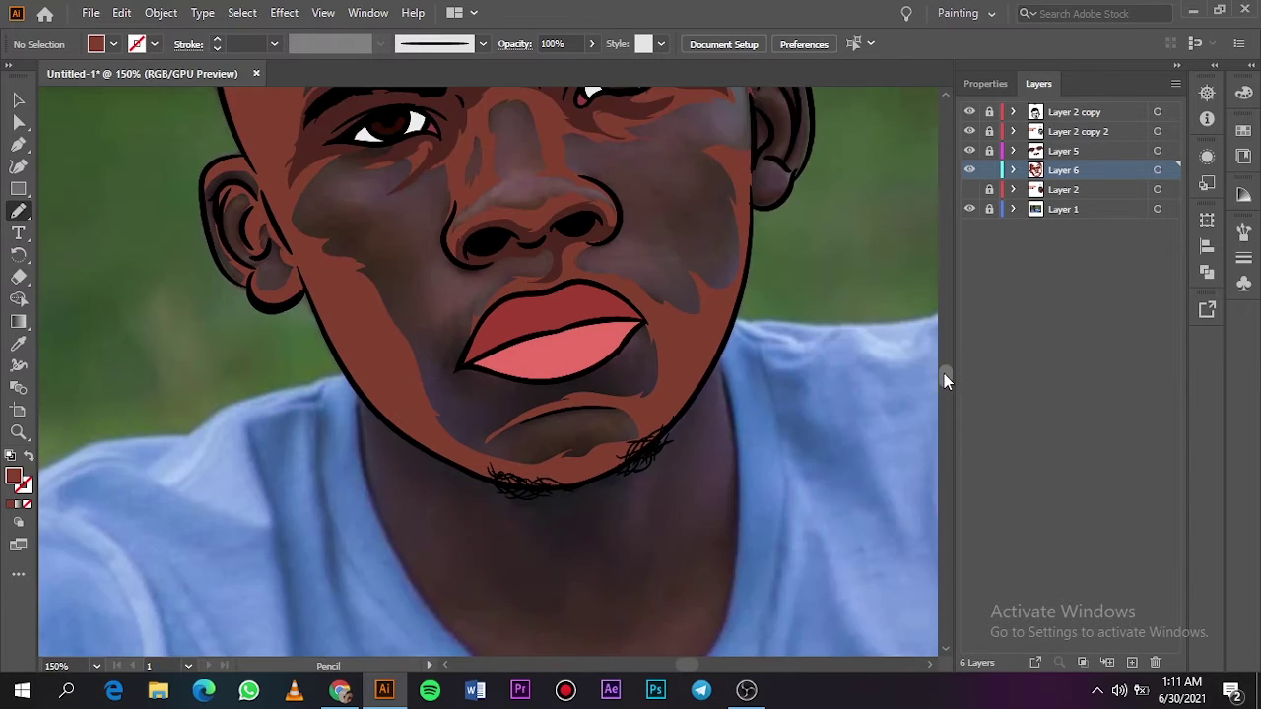
key(ctrl+plus)
Step: Add shading shapes from the nose down to the chin and below the lips
mouse_move(510, 220)
mouse_down()
mouse_move(436, 279)
mouse_move(512, 498)
mouse_move(541, 434)
mouse_move(492, 212)
mouse_up()
key(ctrl+plus)
mouse_move(523, 370)
mouse_down()
mouse_move(532, 448)
mouse_move(767, 413)
mouse_move(778, 286)
mouse_move(813, 384)
mouse_move(517, 354)
mouse_move(523, 369)
mouse_up()
key(ctrl+0)
key(v)
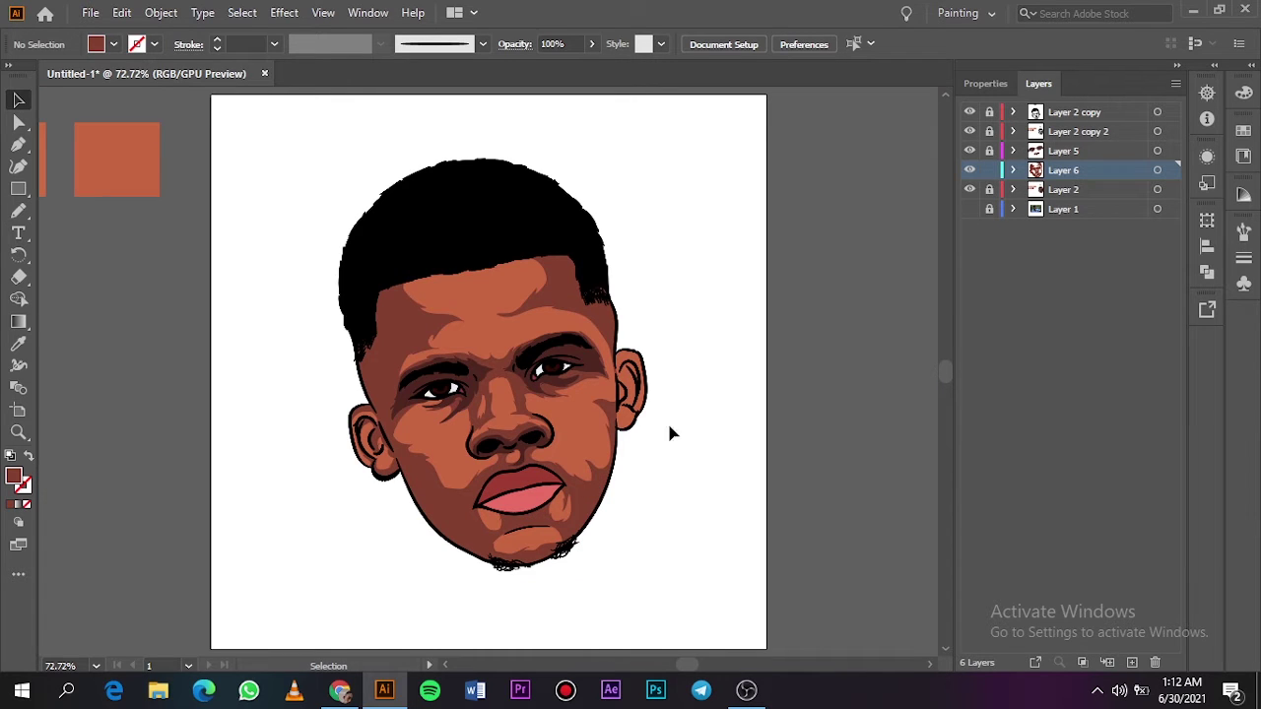
Step: Shade inside and over the top of the right ear, then add Layer 7 for highlights
key(ctrl+plus)
key(ctrl+plus)
key(ctrl+plus)
scroll(690, 667, right, 3)
key(n)
click(970, 189)
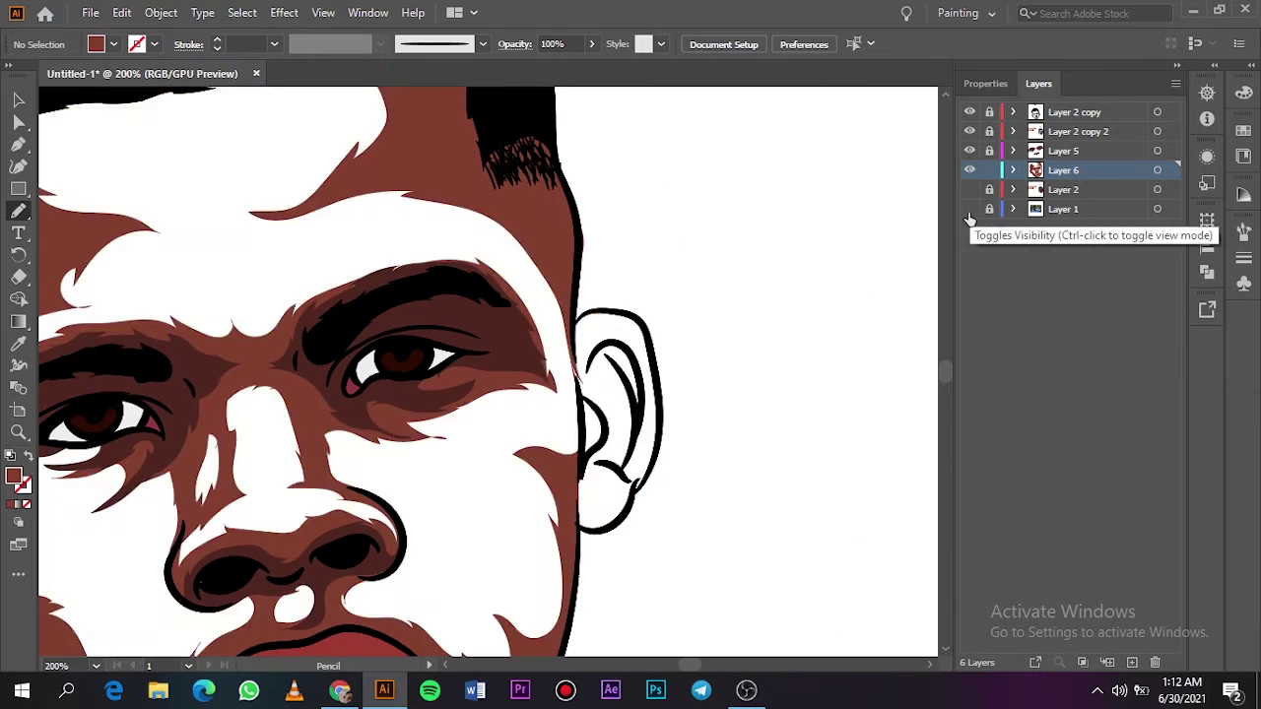
mouse_move(612, 502)
mouse_down()
mouse_move(624, 404)
mouse_move(585, 412)
mouse_move(609, 530)
mouse_up()
drag(629, 475, 636, 450)
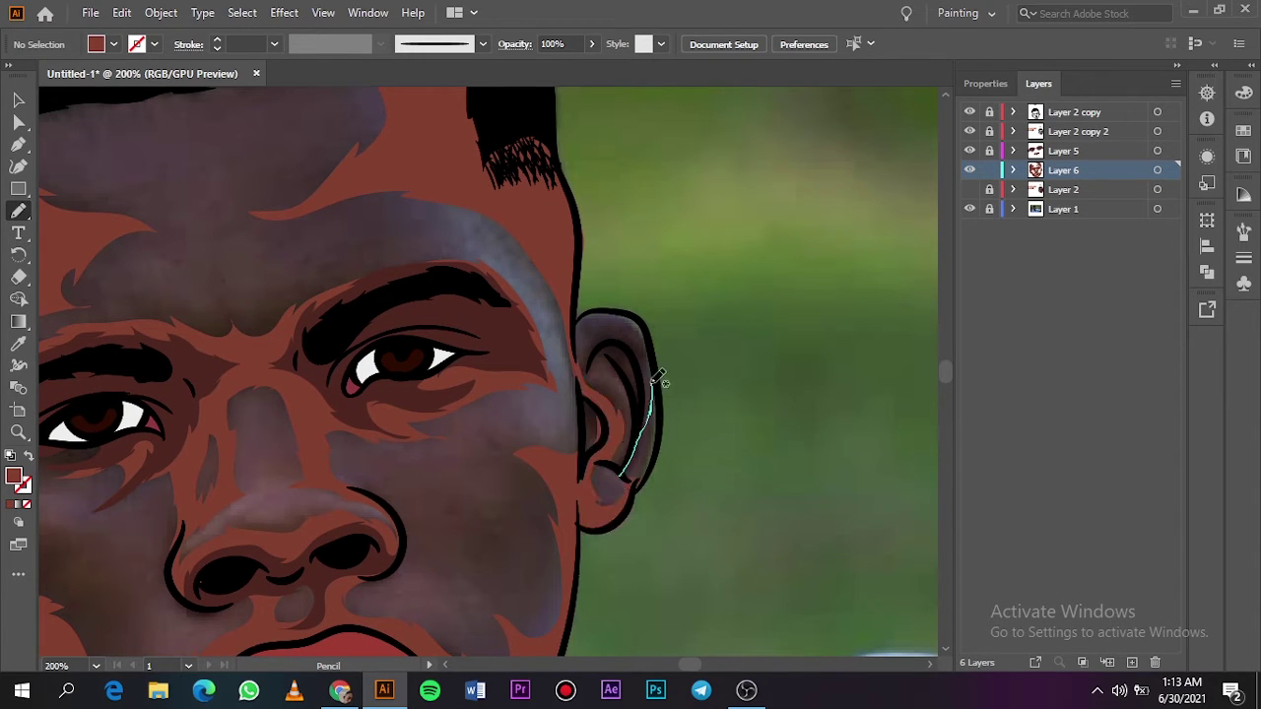
mouse_move(654, 380)
mouse_down()
mouse_move(591, 324)
mouse_move(615, 465)
mouse_up()
key(ctrl+0)
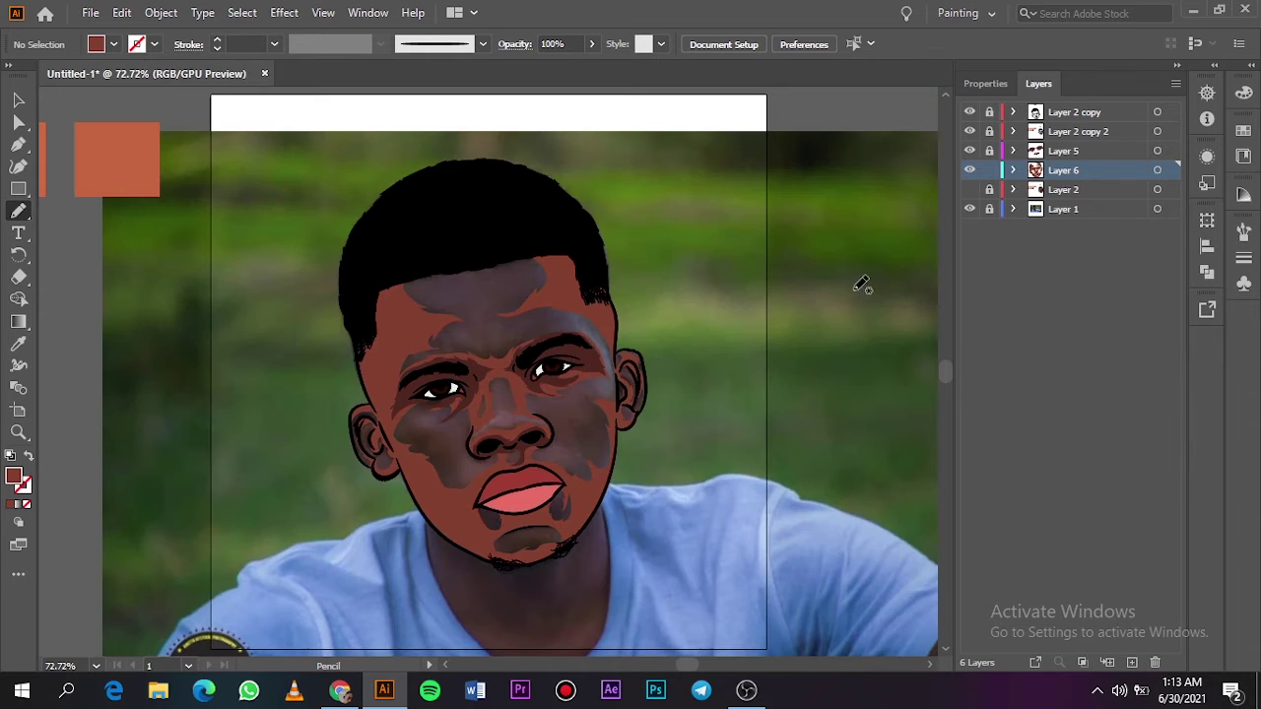
click(969, 208)
click(1131, 662)
Step: Sample the light brown swatch and draw a closed highlight on the cheek under the eye
drag(687, 665, 676, 668)
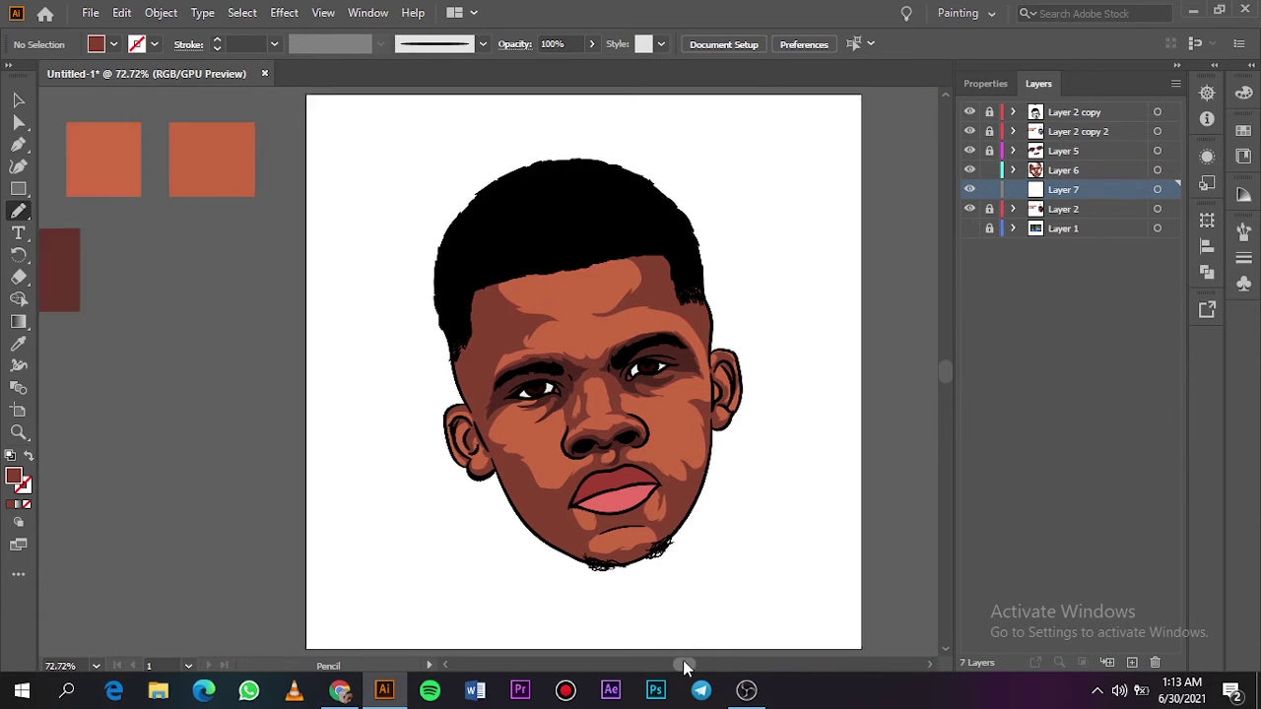
key(i)
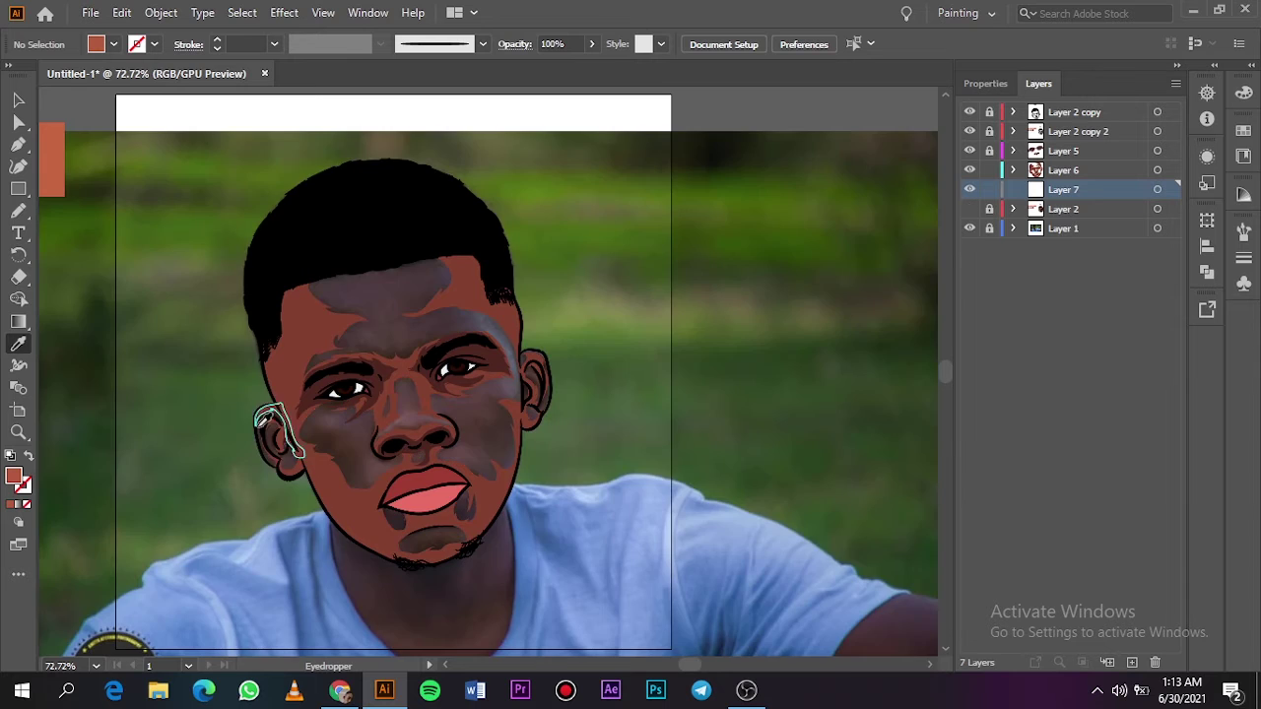
scroll(689, 667, up, 1)
scroll(946, 379, up, 3)
key(n)
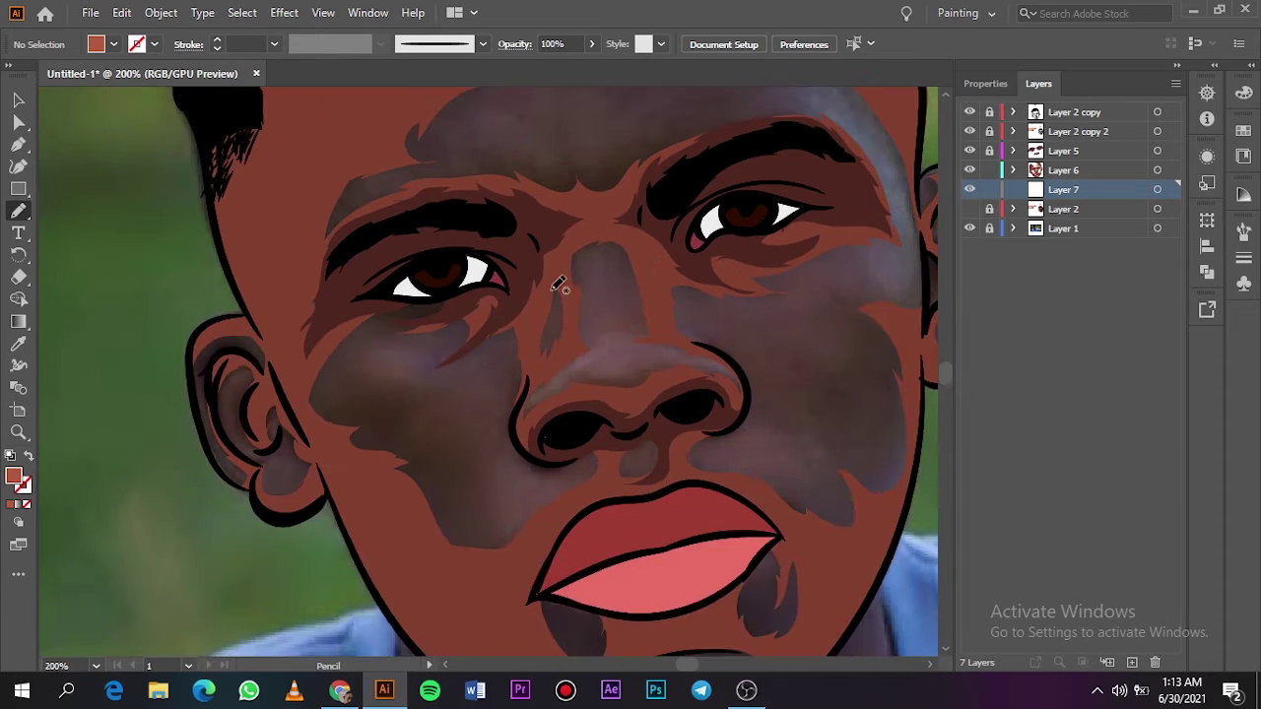
drag(399, 335, 412, 390)
mouse_move(460, 425)
mouse_down()
mouse_move(578, 487)
mouse_move(330, 315)
mouse_move(463, 314)
mouse_up()
Step: Draw a light highlight shape along the nose
click(970, 208)
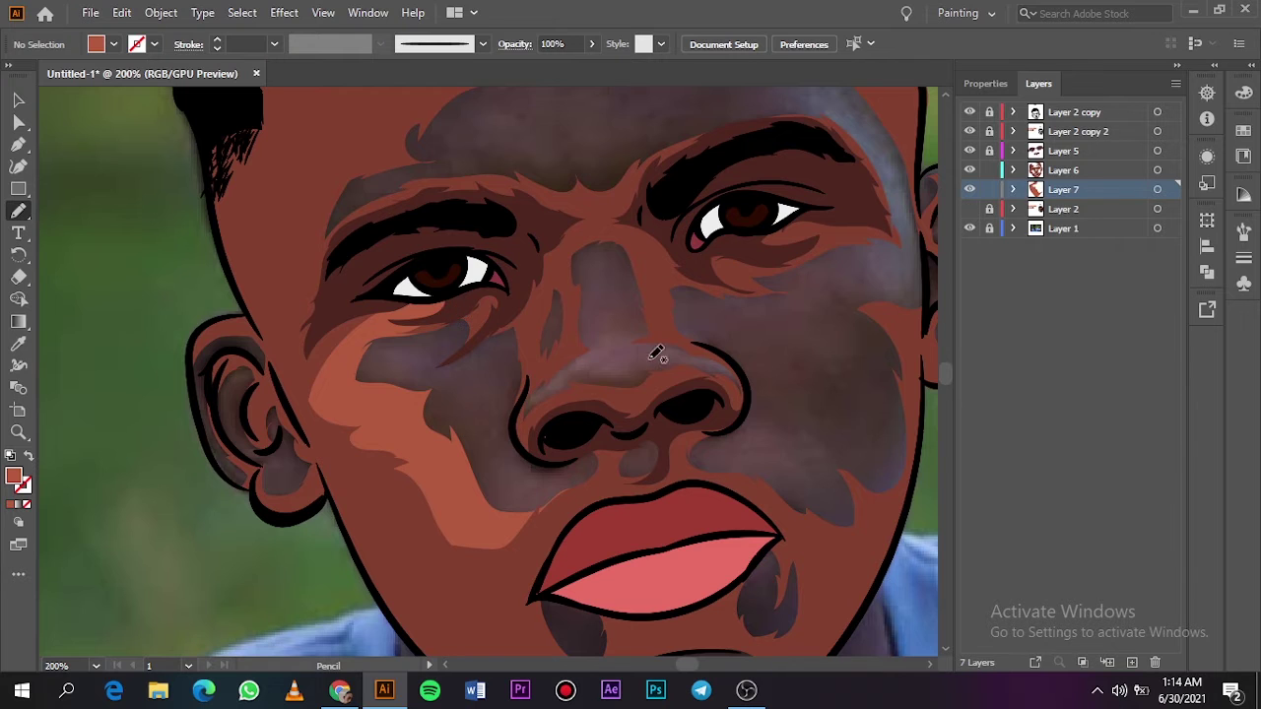
scroll(656, 351, up, 1)
mouse_move(581, 423)
mouse_down()
mouse_move(667, 355)
mouse_move(842, 340)
mouse_up()
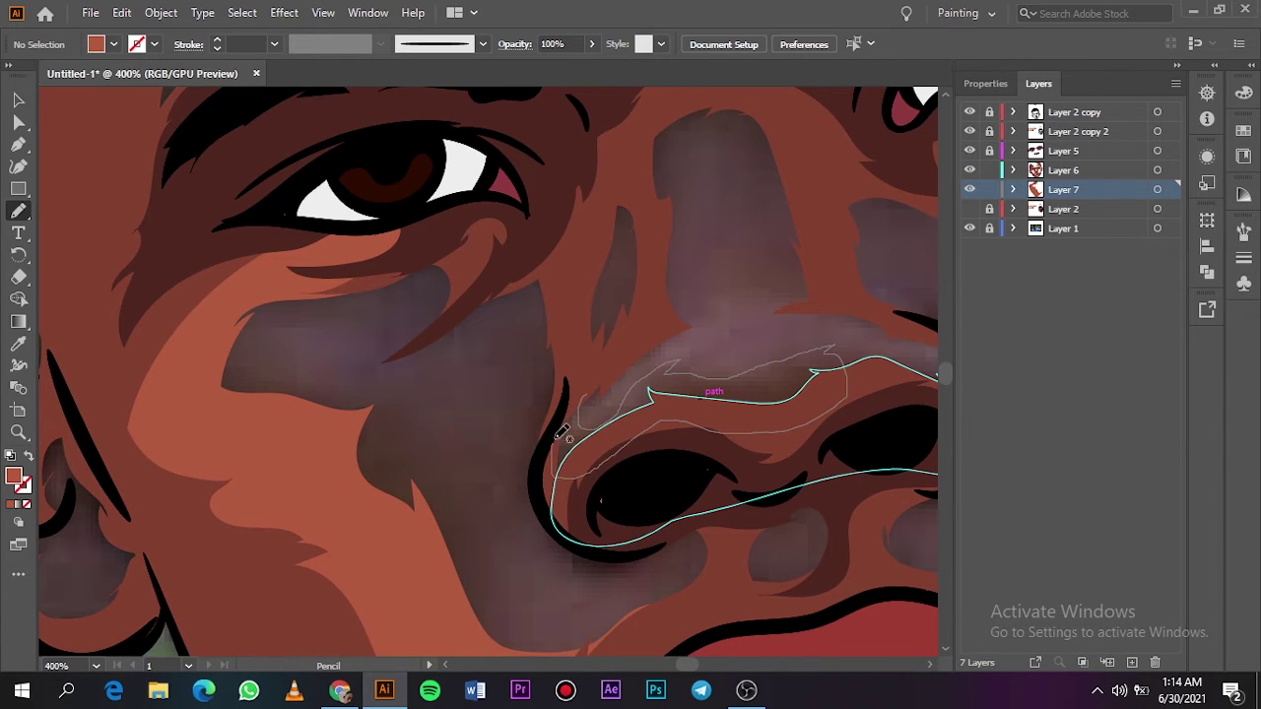
scroll(641, 522, down, 1)
drag(679, 670, 692, 670)
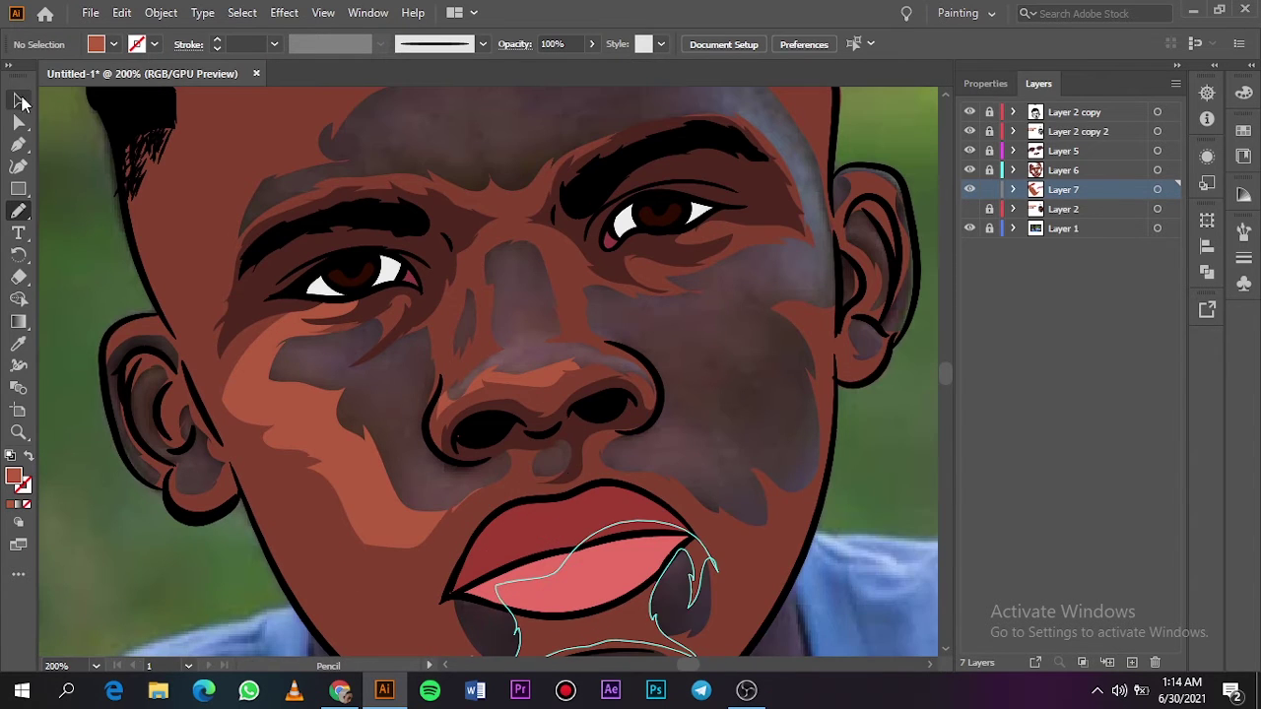
key(ctrl+plus)
scroll(948, 374, up, 2)
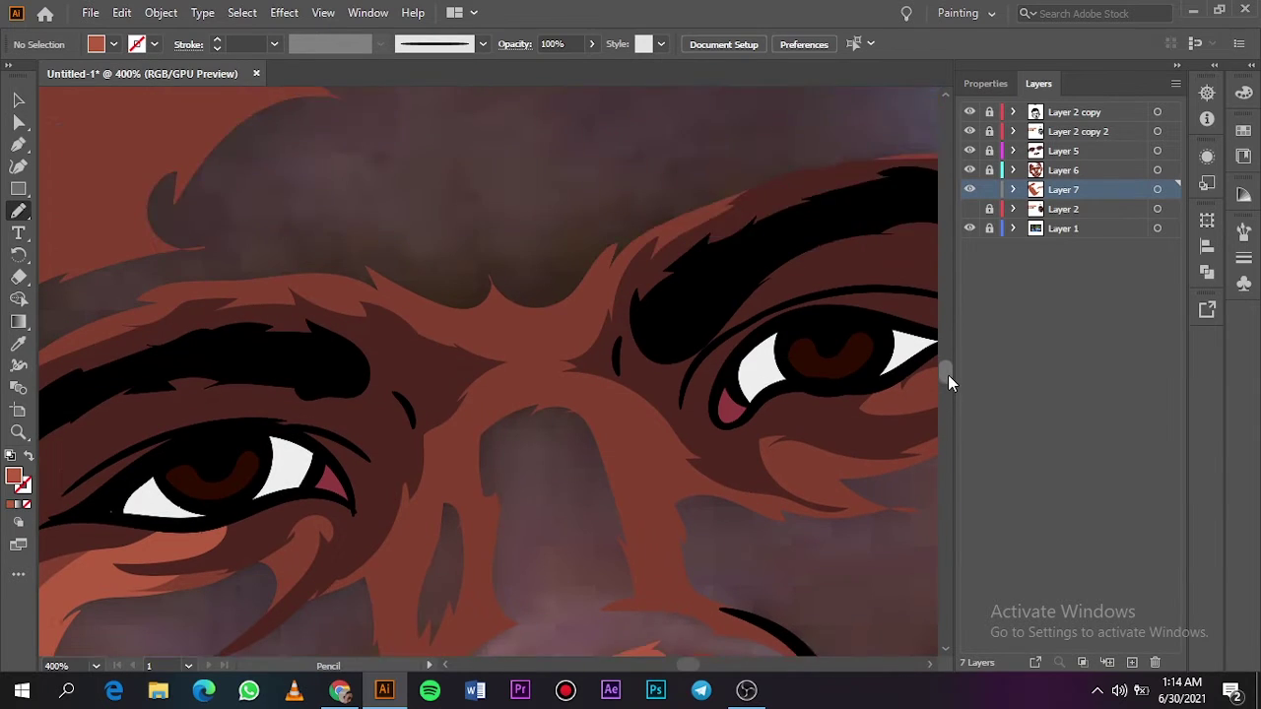
scroll(947, 374, down, 1)
drag(490, 365, 605, 463)
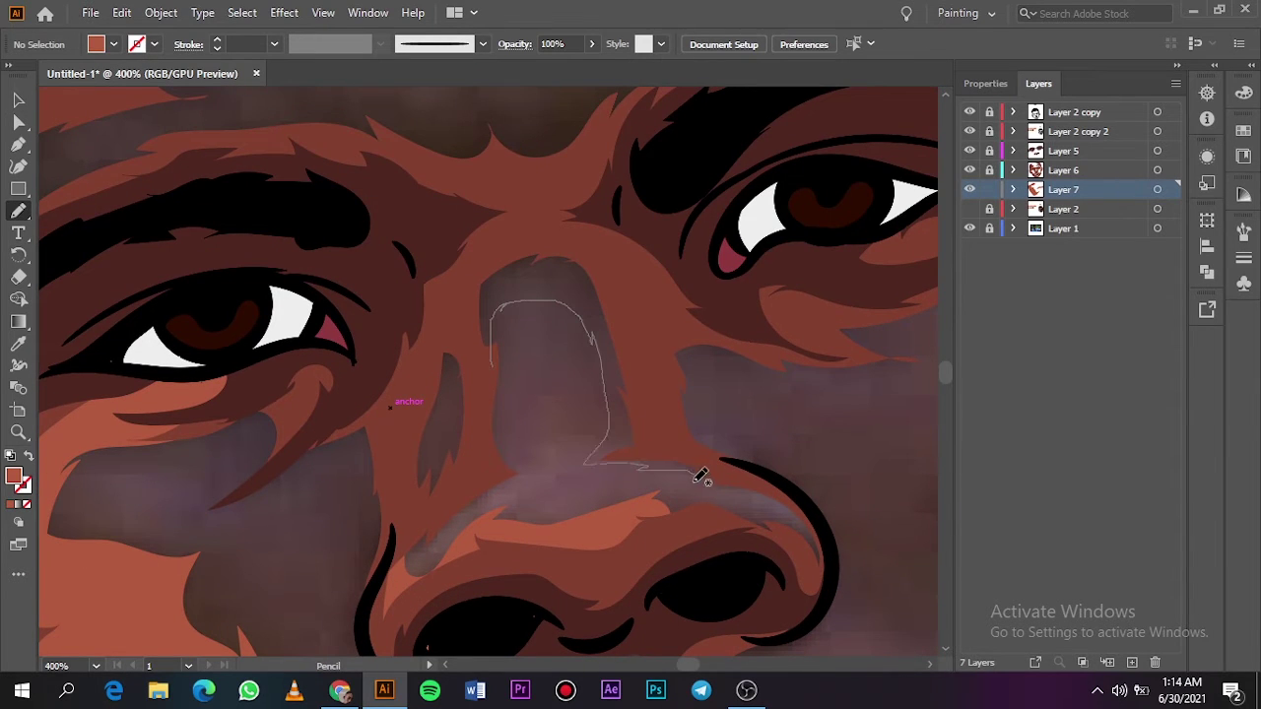
Step: Add highlights down the nose bridge and beside the nose, then check against the photo
drag(699, 477, 459, 331)
mouse_move(530, 297)
mouse_down()
mouse_move(510, 426)
mouse_move(496, 284)
mouse_up()
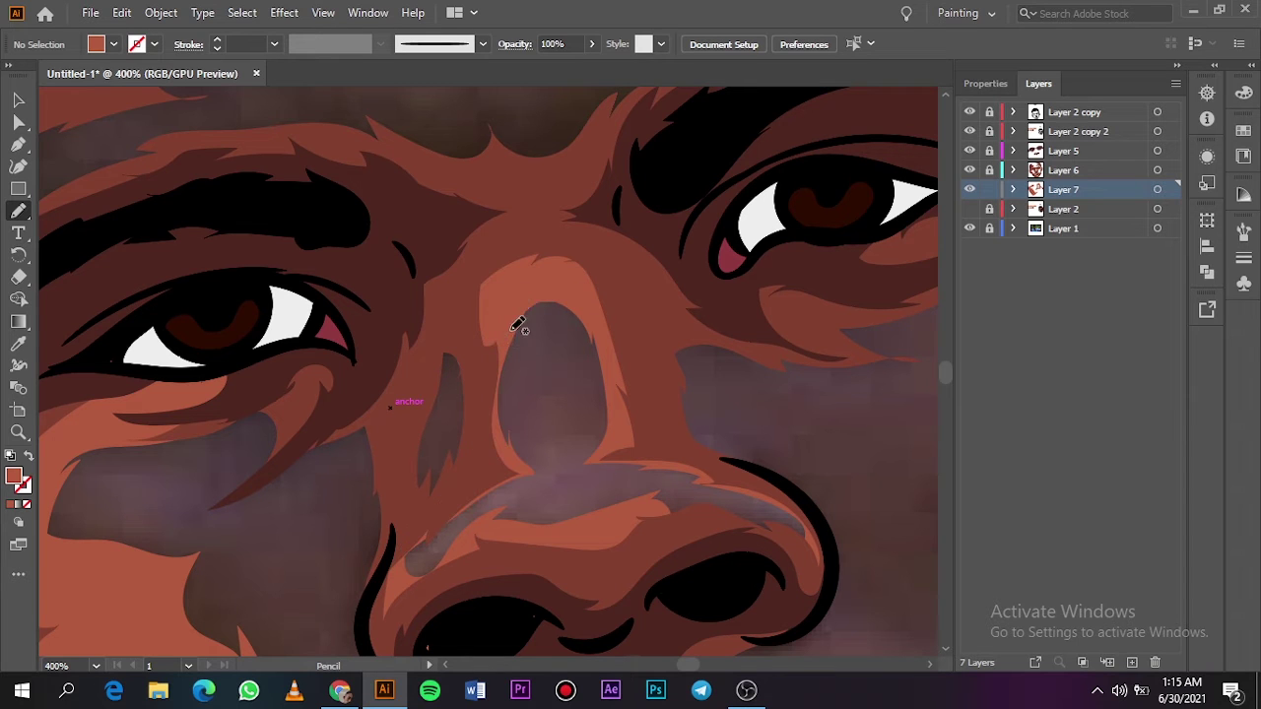
drag(455, 376, 478, 423)
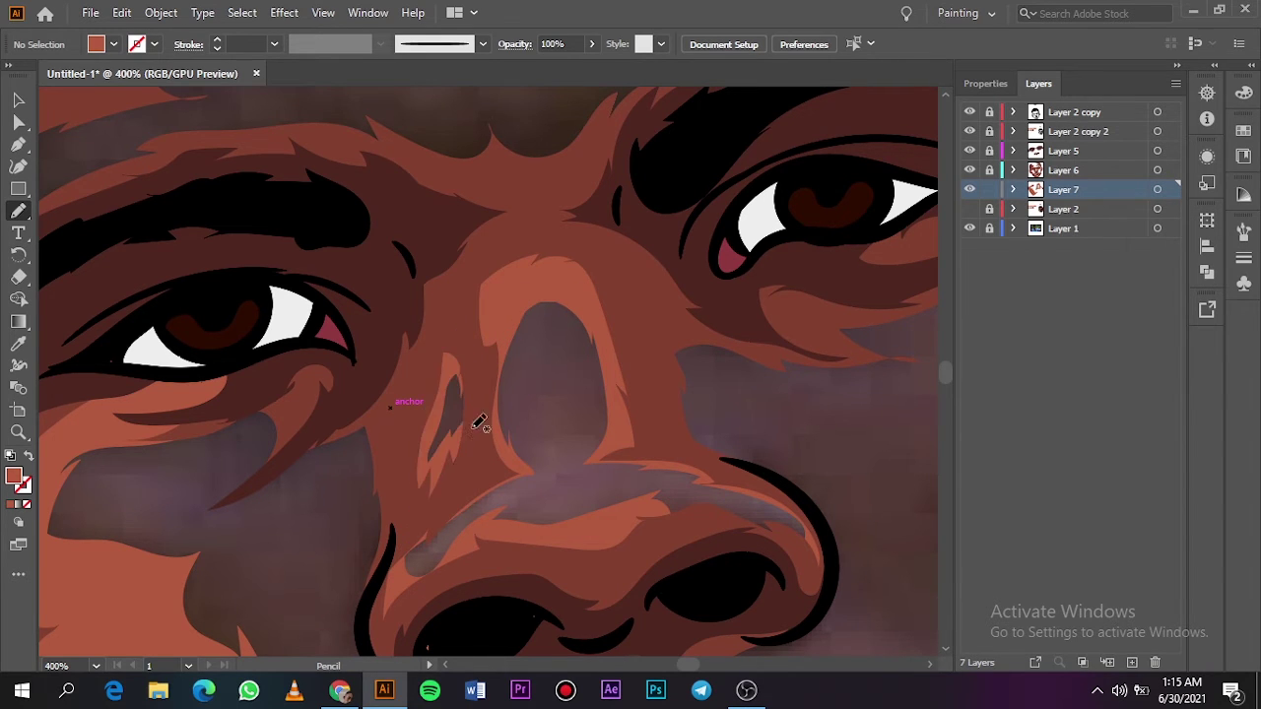
key(ctrl+0)
click(970, 228)
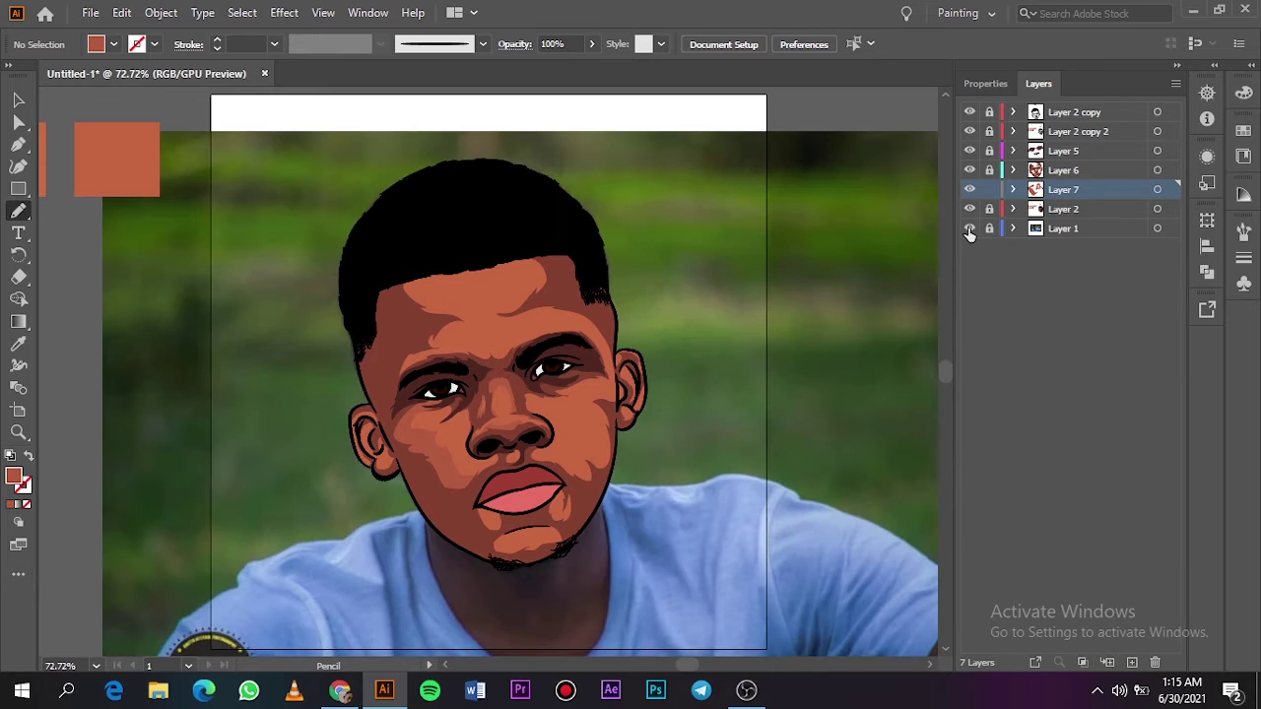
click(969, 208)
Step: Draw a closed forehead highlight looping above and along the brow
key(ctrl+equal)
key(ctrl+equal)
key(ctrl+equal)
key(ctrl+equal)
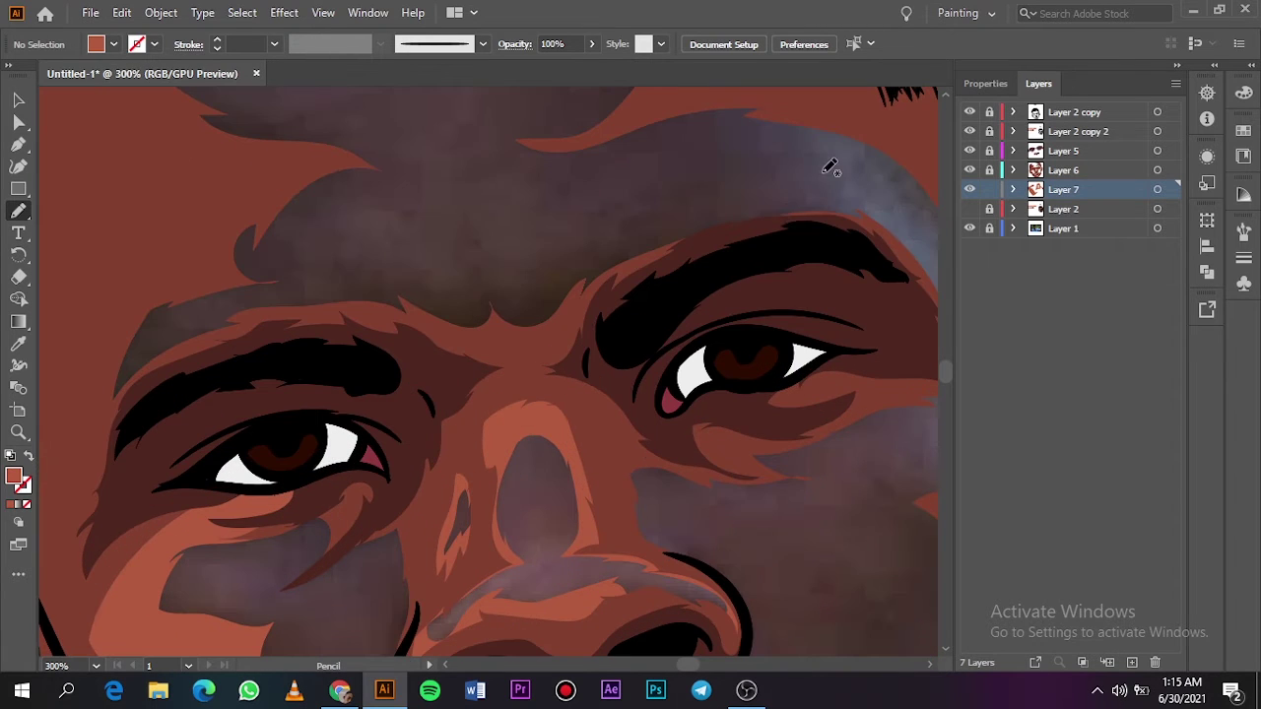
drag(774, 217, 574, 266)
mouse_move(469, 277)
mouse_down()
mouse_move(301, 273)
mouse_move(345, 200)
mouse_up()
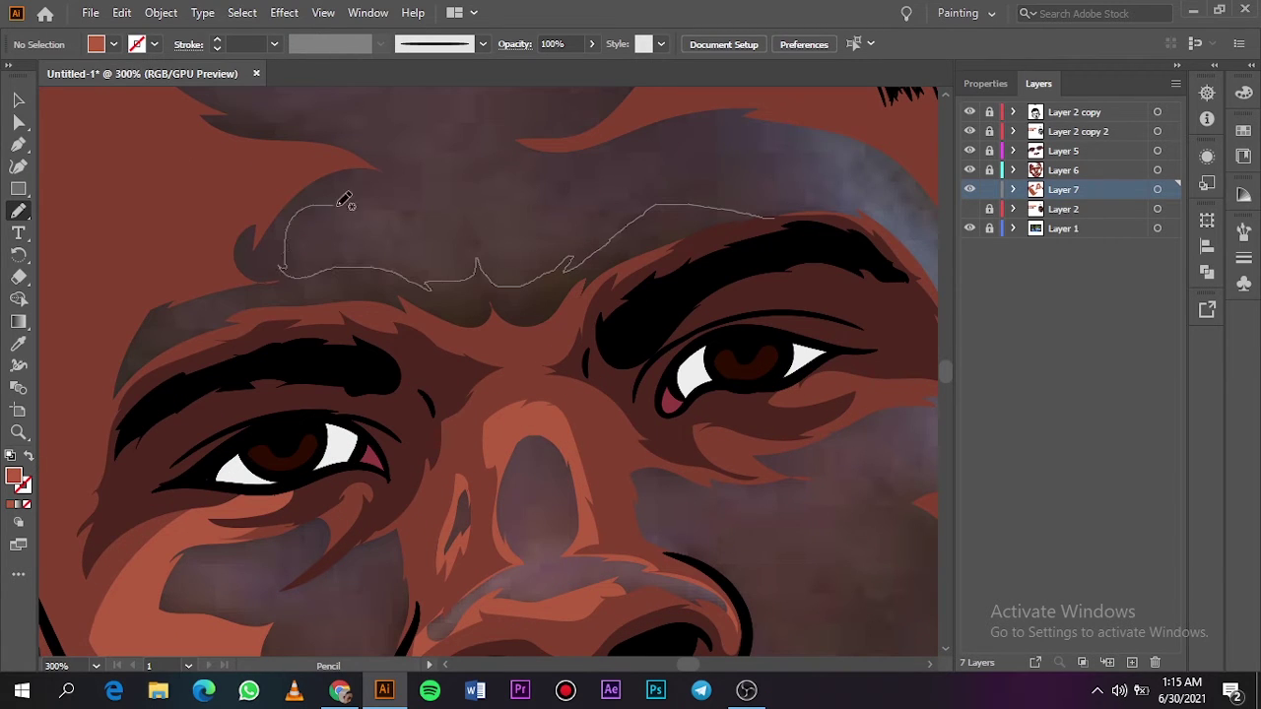
mouse_move(426, 217)
mouse_down()
mouse_move(310, 116)
mouse_move(469, 377)
mouse_move(738, 315)
mouse_up()
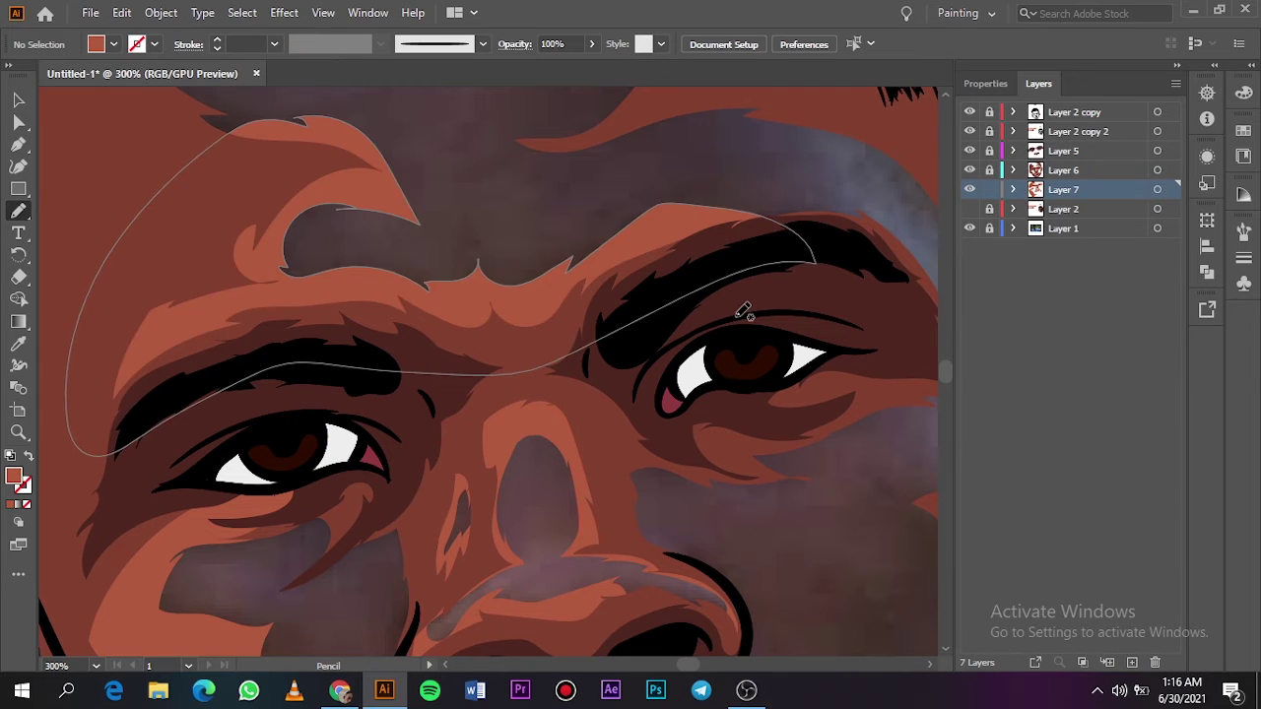
Step: Add an upper forehead highlight up to the hairline, then preview without the photo
key(ctrl+1)
key(ctrl+equal)
mouse_move(372, 242)
mouse_down()
mouse_move(436, 168)
mouse_move(567, 148)
mouse_up()
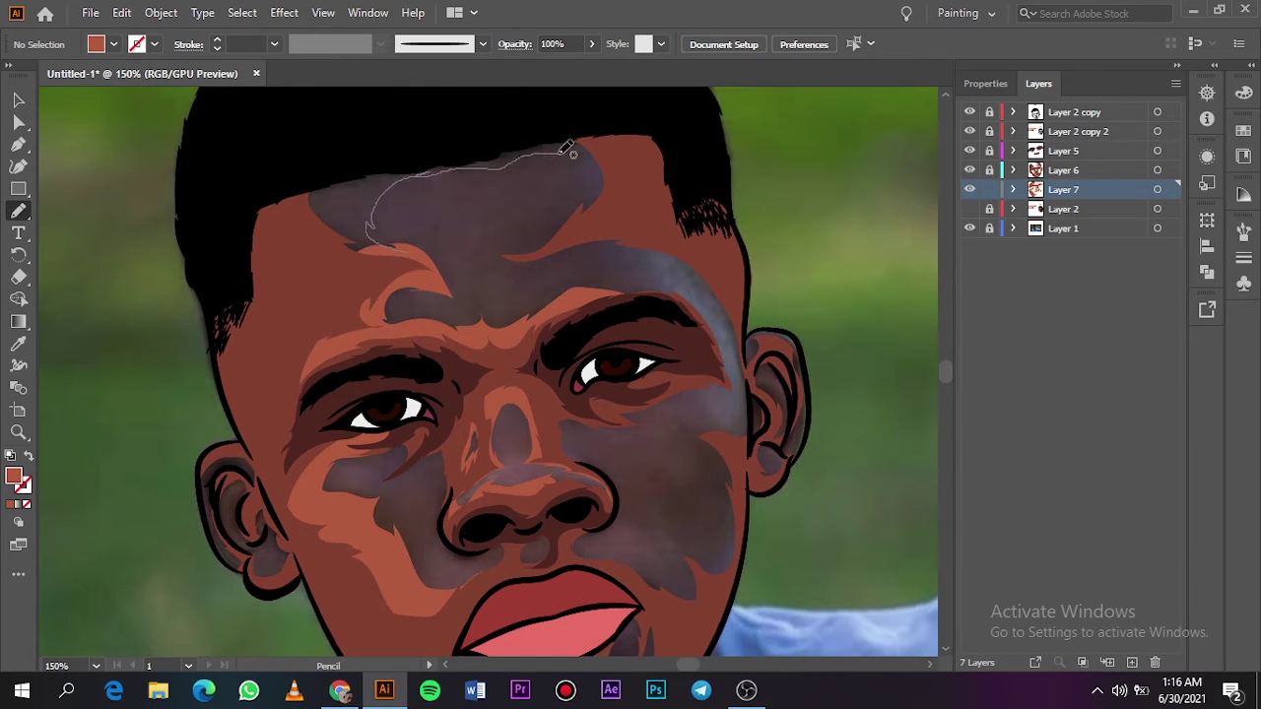
mouse_move(579, 194)
mouse_down()
mouse_move(490, 246)
mouse_move(684, 266)
mouse_up()
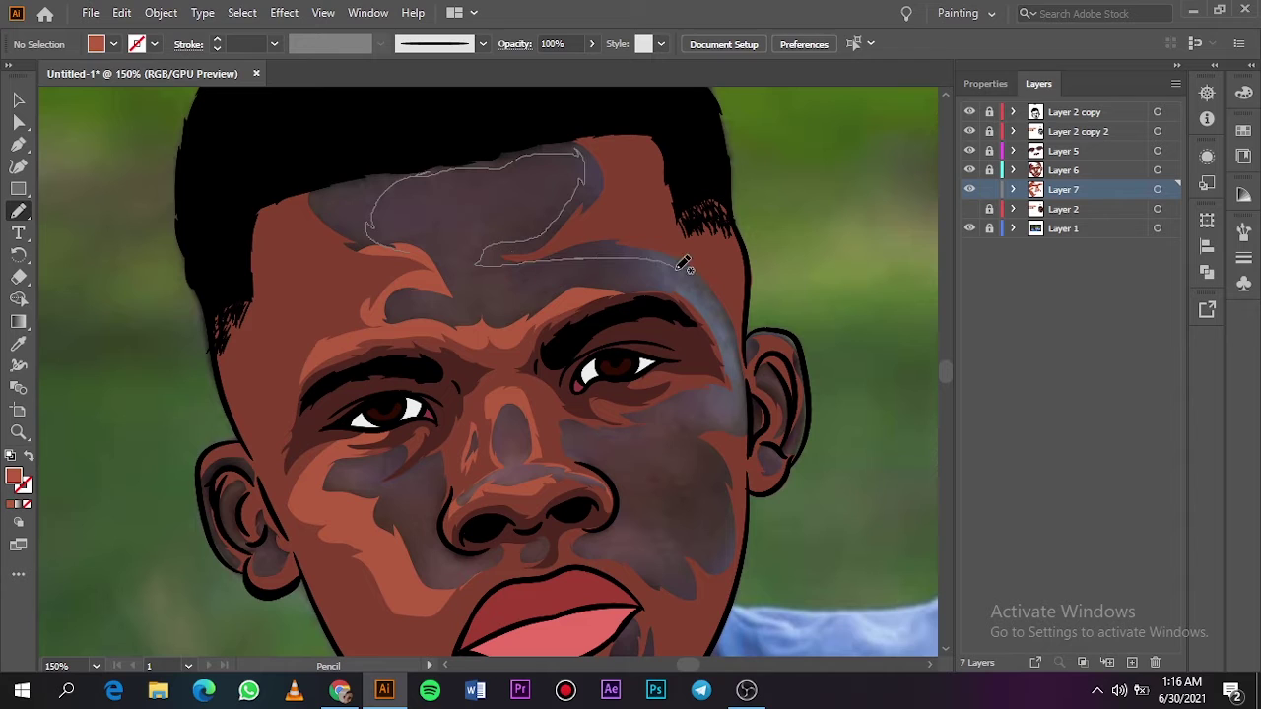
drag(746, 345, 414, 240)
key(ctrl+0)
click(970, 209)
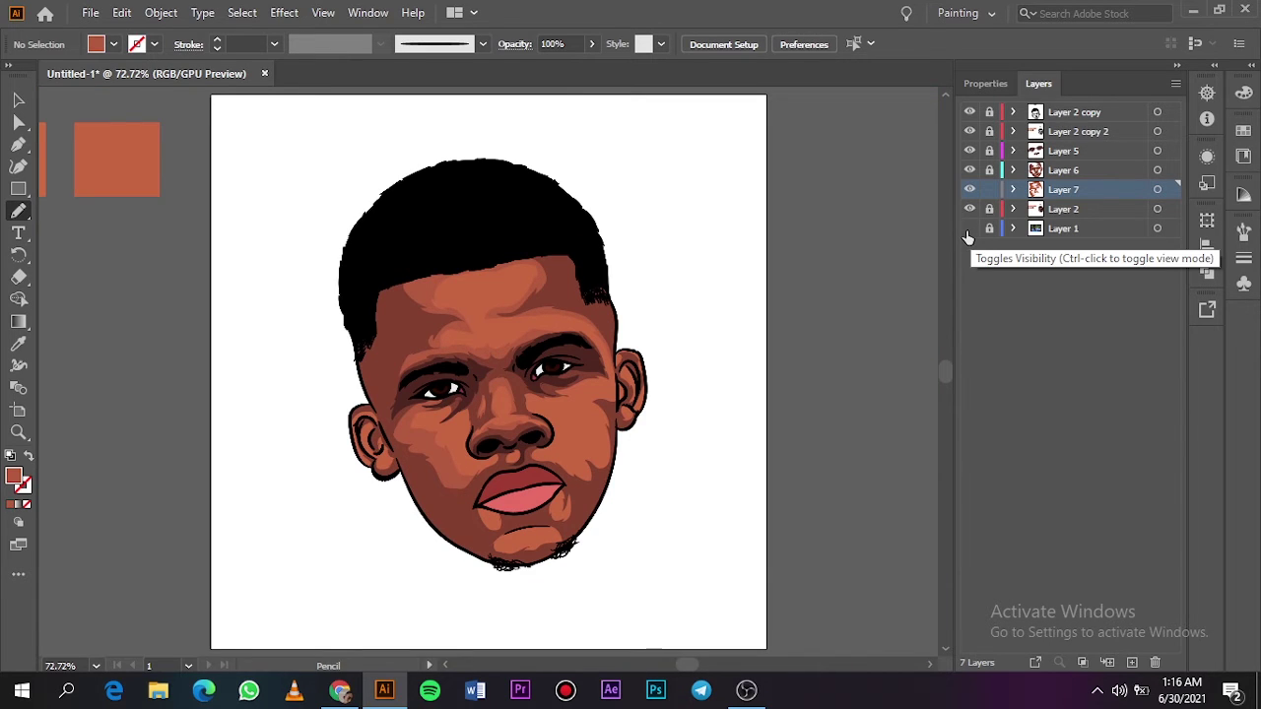
Step: With the reference photo showing, draw a dark shading shape from brow and temple down the cheek to the jaw
click(969, 228)
click(969, 209)
key(ctrl+plus)
key(ctrl+plus)
key(ctrl+plus)
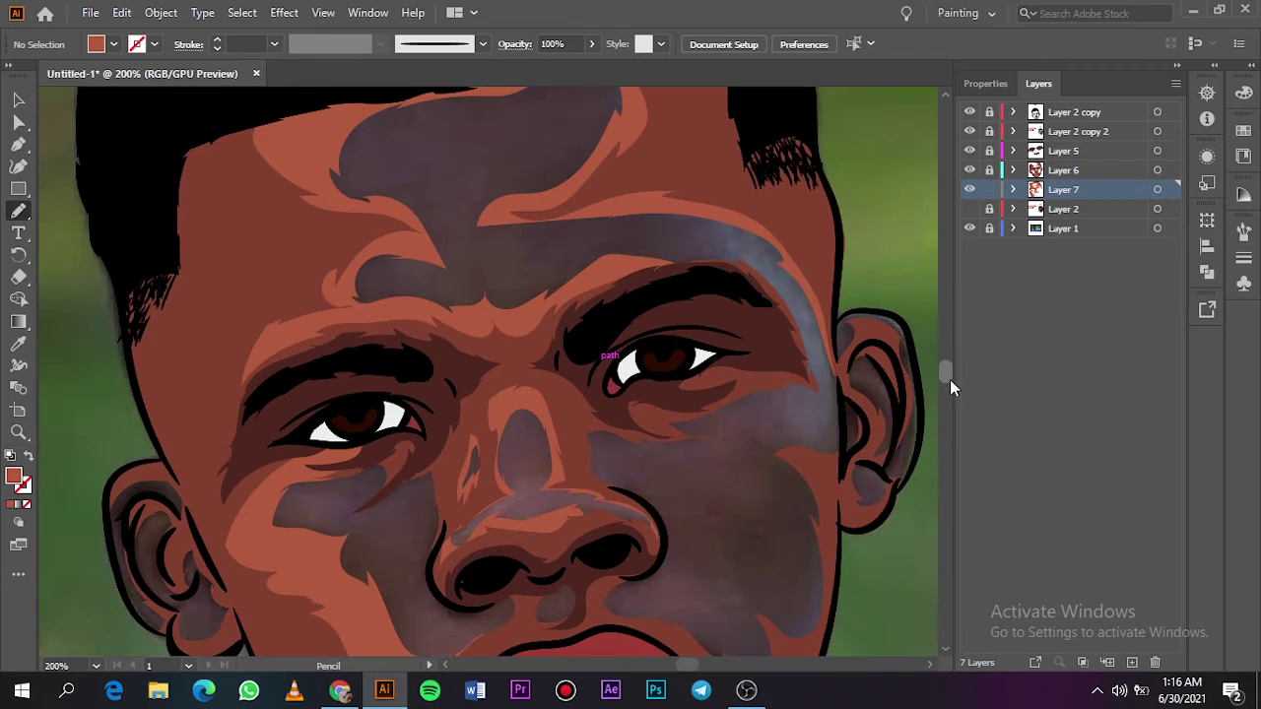
mouse_move(522, 216)
mouse_down()
mouse_move(653, 282)
mouse_move(774, 245)
mouse_move(525, 218)
mouse_up()
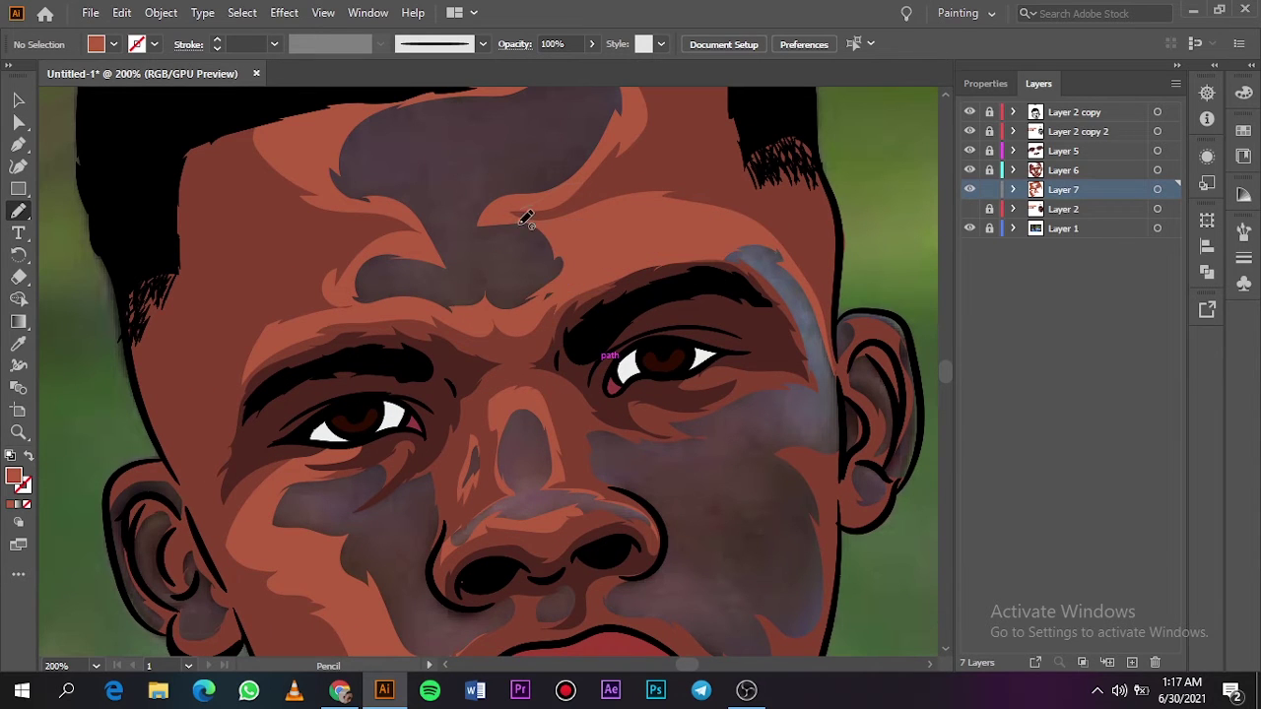
scroll(943, 381, down, 3)
drag(837, 229, 750, 306)
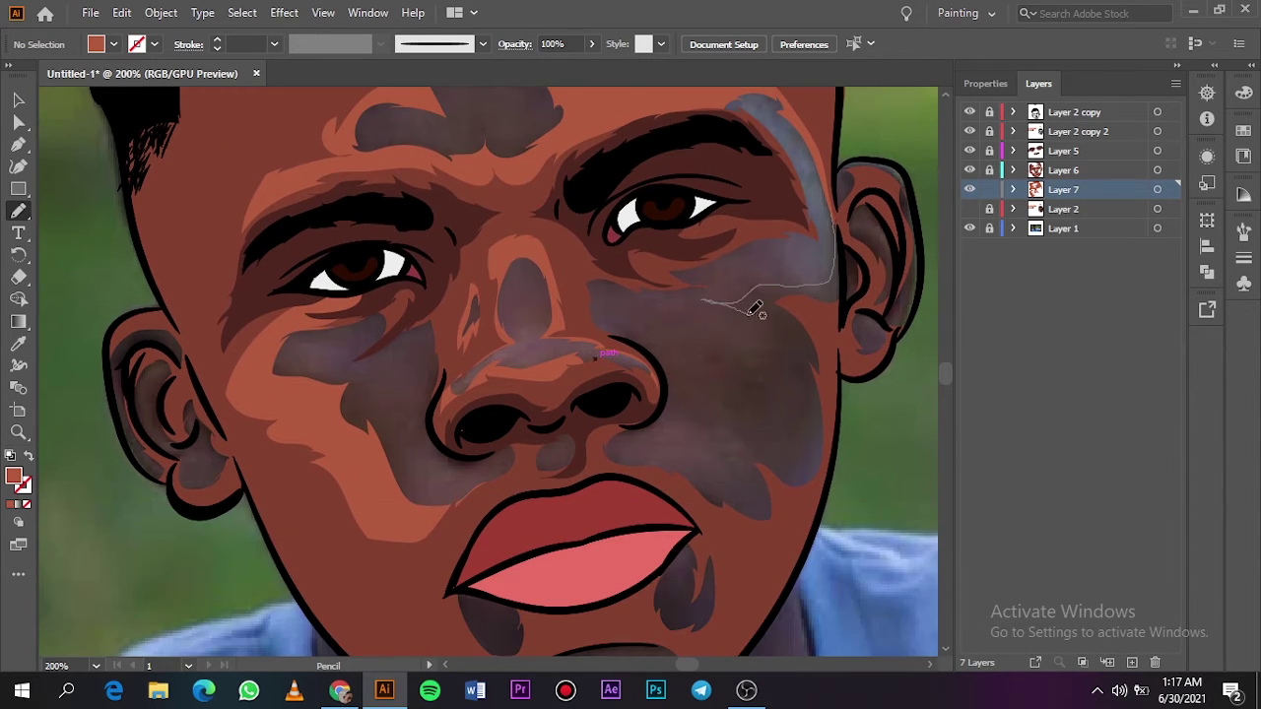
drag(745, 394, 746, 478)
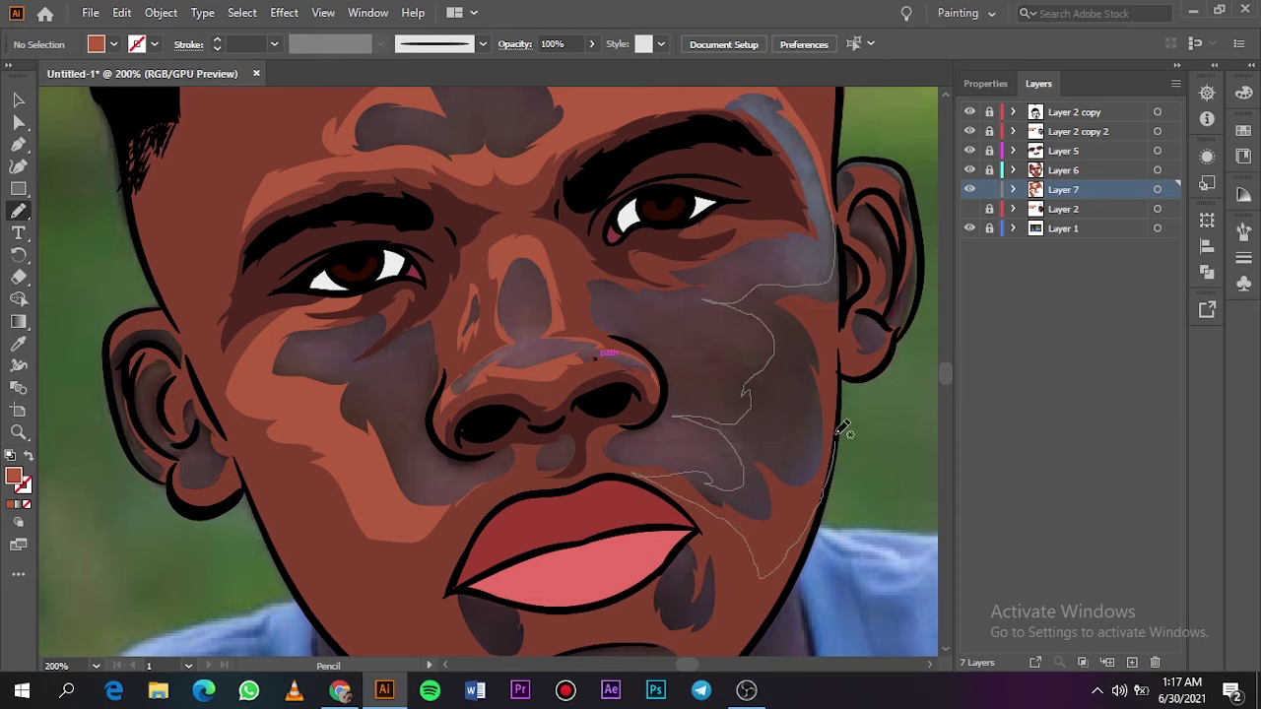
drag(641, 470, 837, 197)
Step: Draw a closed shadow shape under the lower lip and across the mustache area
scroll(945, 375, down, 5)
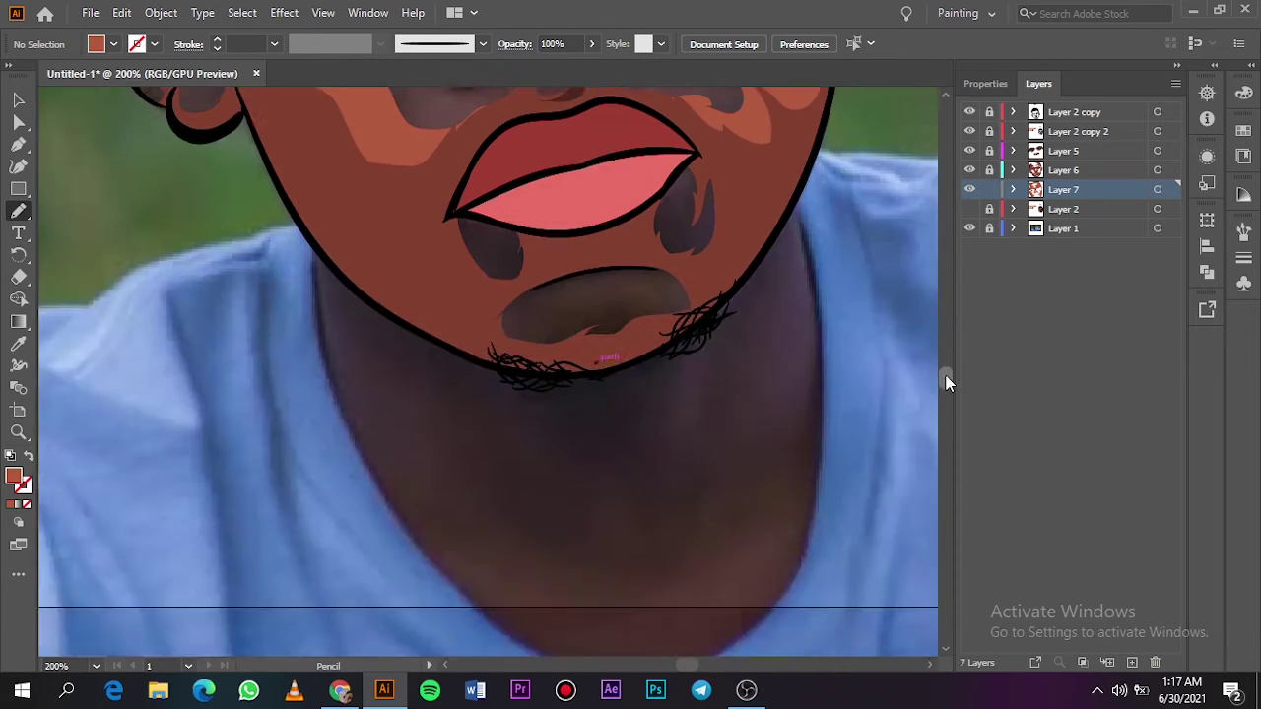
scroll(498, 313, up, 2)
mouse_move(560, 264)
mouse_down()
mouse_move(498, 296)
mouse_move(577, 262)
mouse_up()
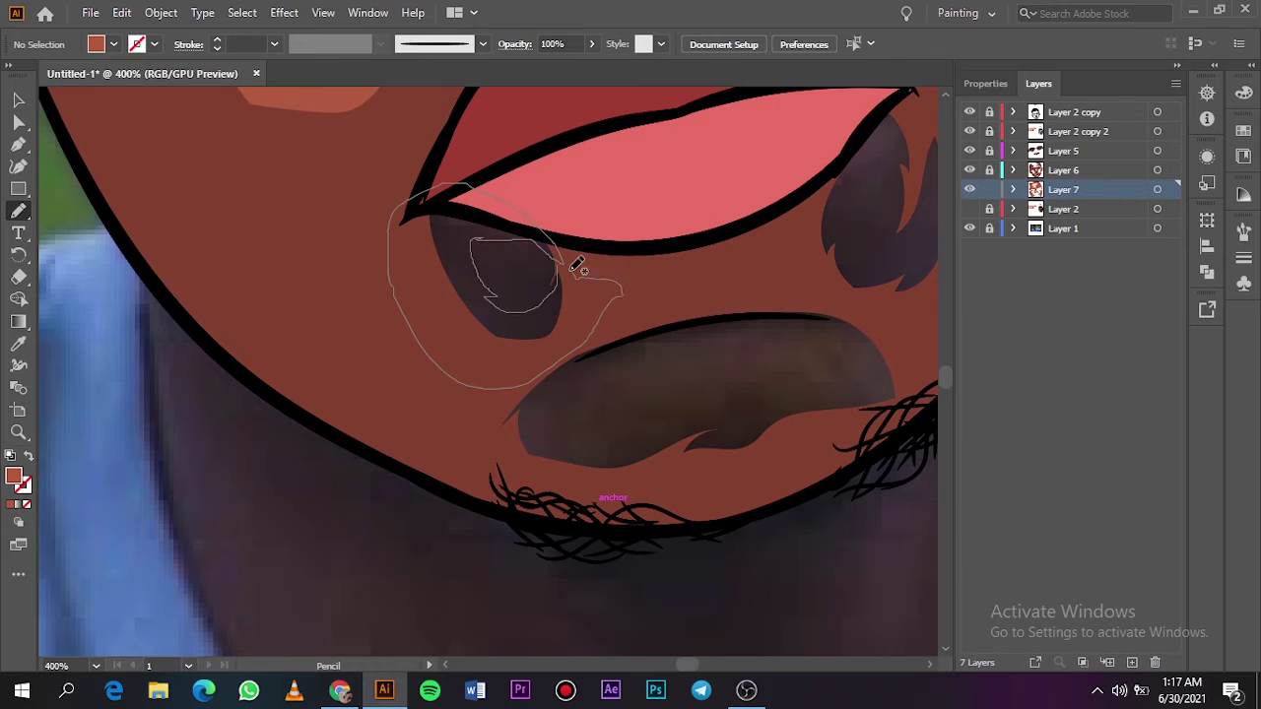
mouse_move(561, 360)
mouse_down()
mouse_move(620, 428)
mouse_move(826, 362)
mouse_up()
mouse_move(783, 320)
mouse_down()
mouse_move(723, 501)
mouse_move(571, 366)
mouse_up()
Step: Compare the new shading against the reference by toggling the background photo and Layer 2
key(ctrl+0)
click(970, 228)
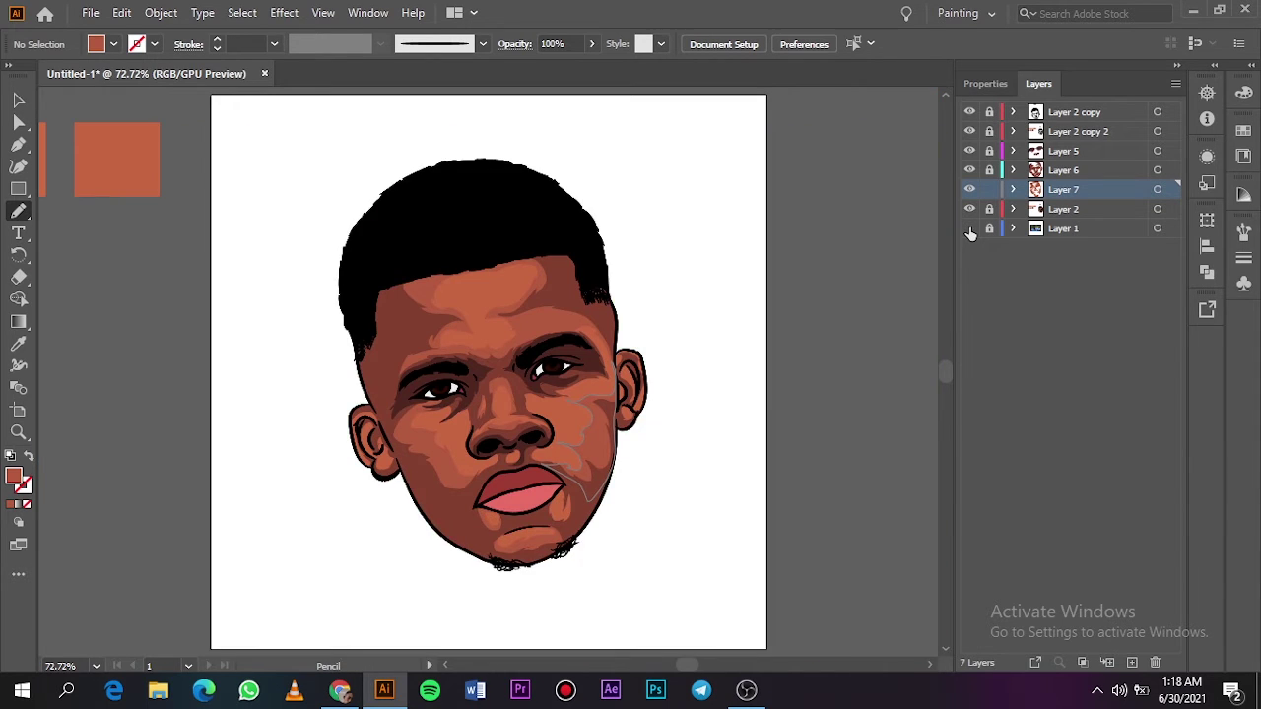
click(970, 229)
scroll(601, 440, up, 3)
scroll(689, 541, up, 2)
click(969, 209)
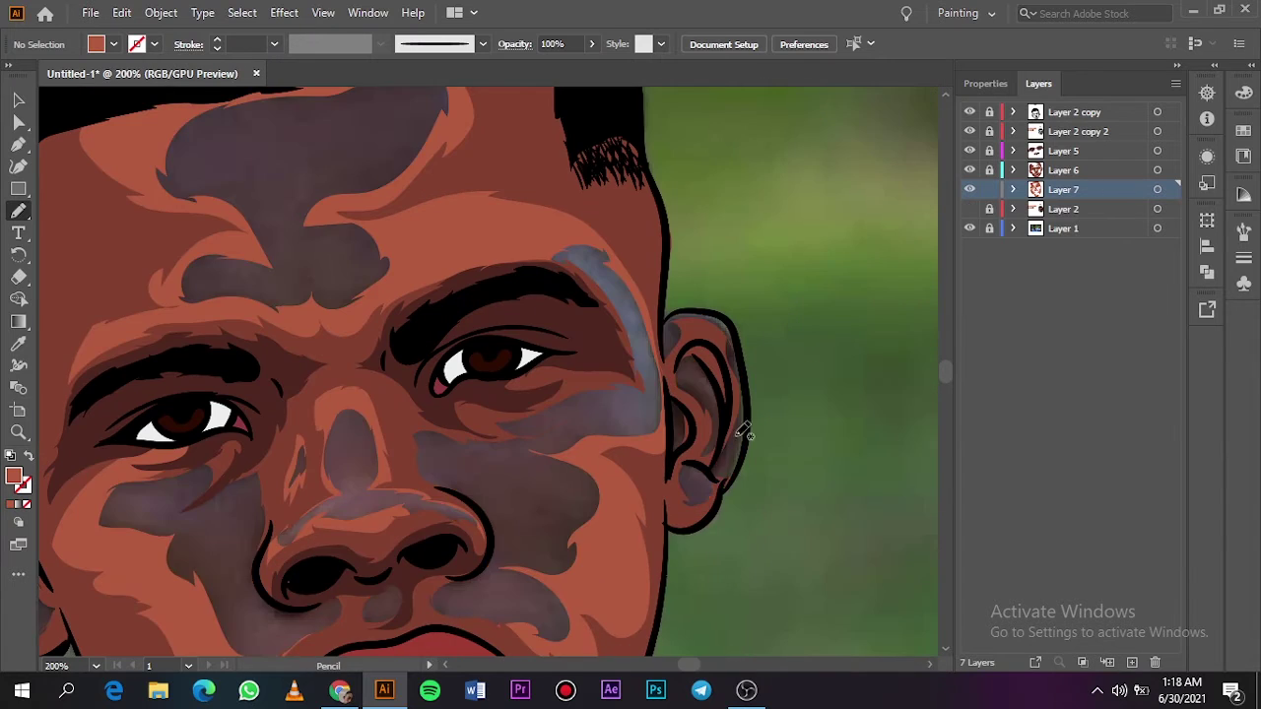
scroll(719, 497, up, 1)
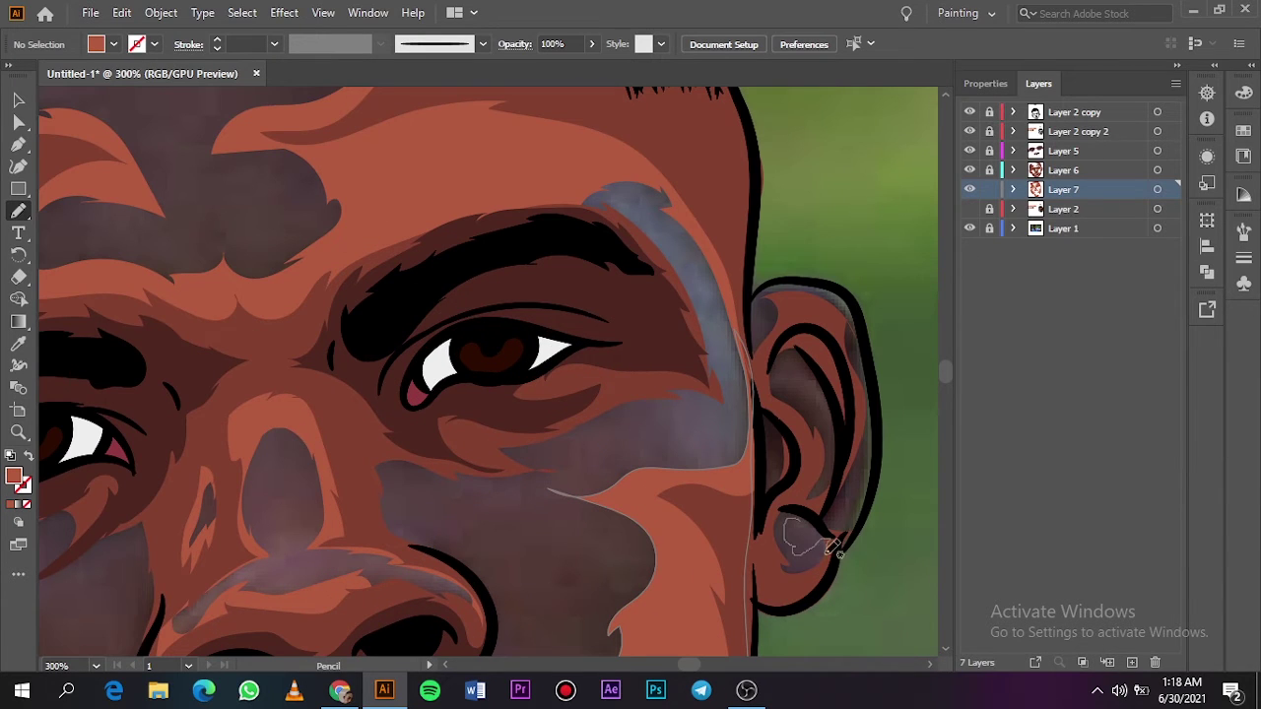
Step: Draw shading shapes around the earlobe, along the inner ear and across the top of the ear
drag(830, 549, 833, 509)
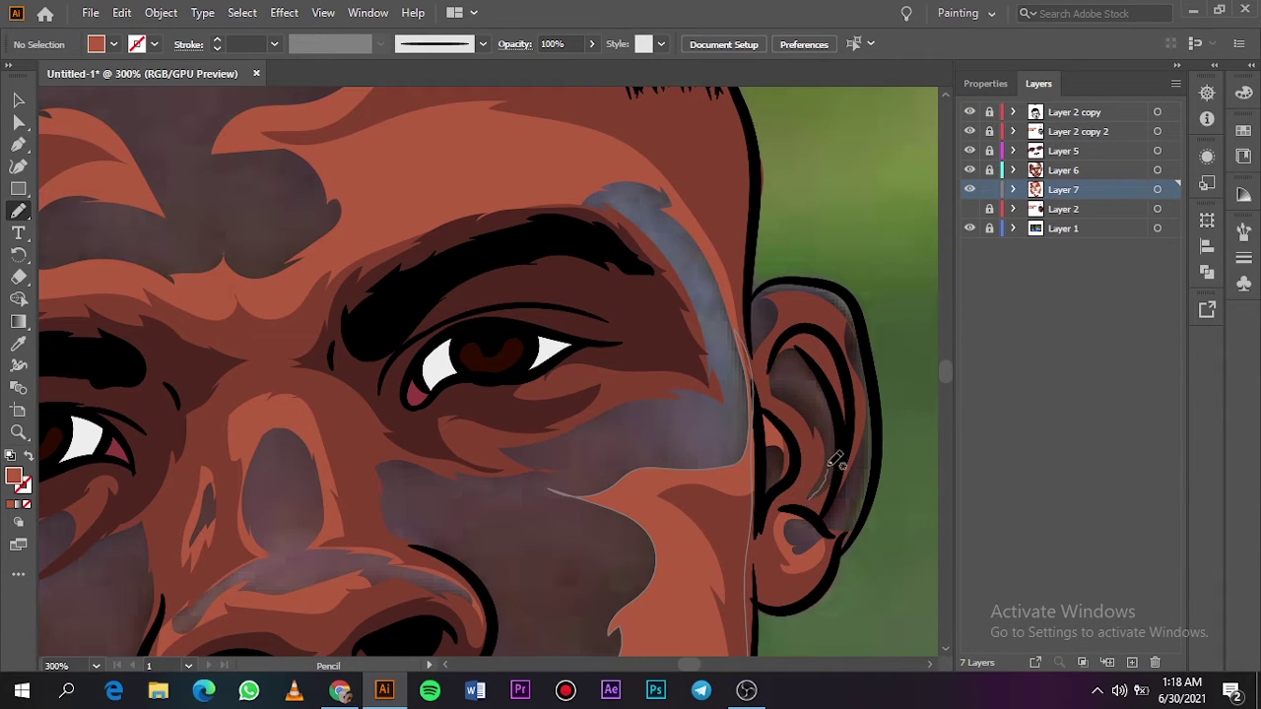
drag(835, 460, 835, 374)
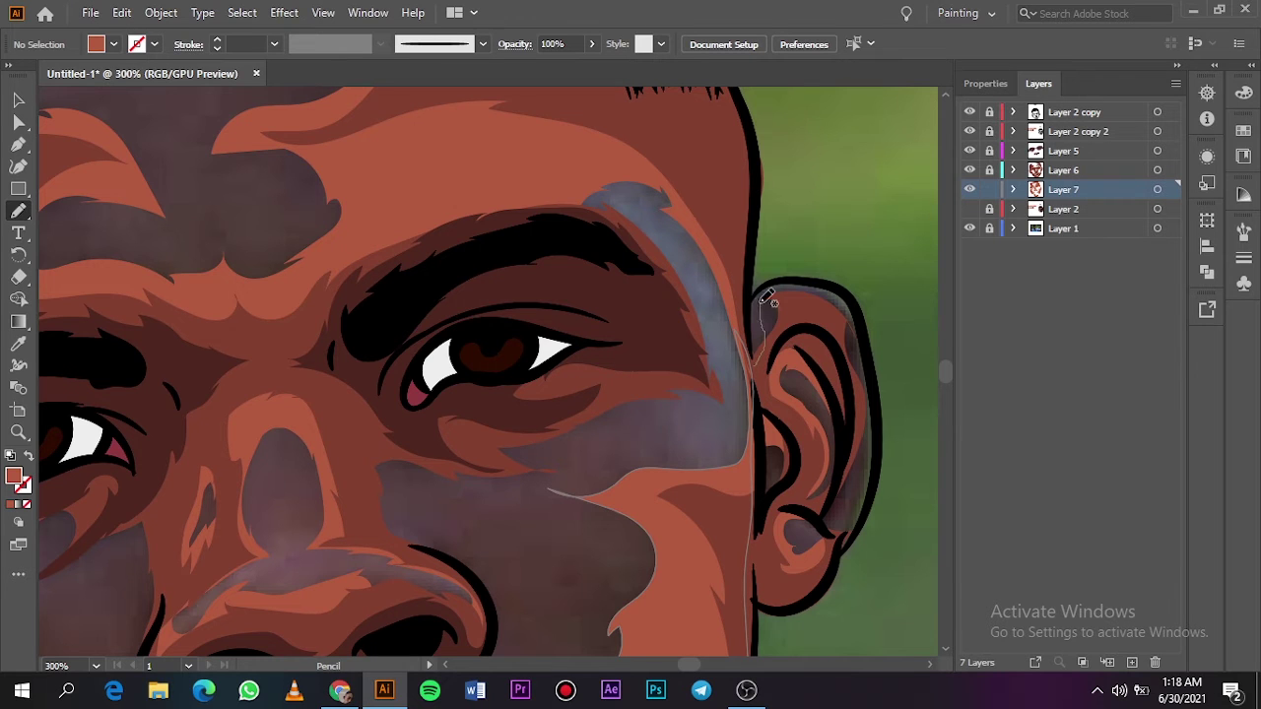
drag(764, 298, 864, 325)
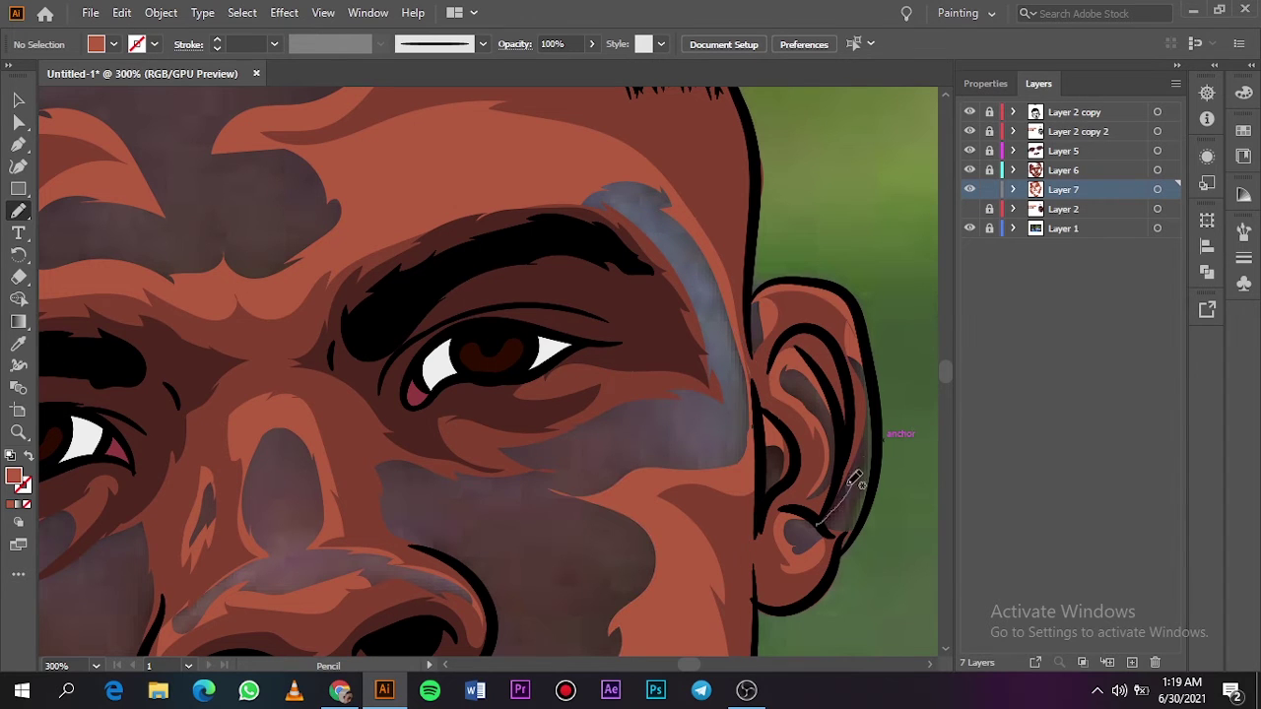
drag(855, 480, 859, 443)
scroll(946, 370, down, 5)
mouse_move(508, 433)
mouse_down()
mouse_move(523, 510)
mouse_move(475, 445)
mouse_up()
Step: With photo and Layer 2 hidden, add an earlobe shadow and an inner-ear shape, then show Layer 2
key(ctrl+0)
click(969, 227)
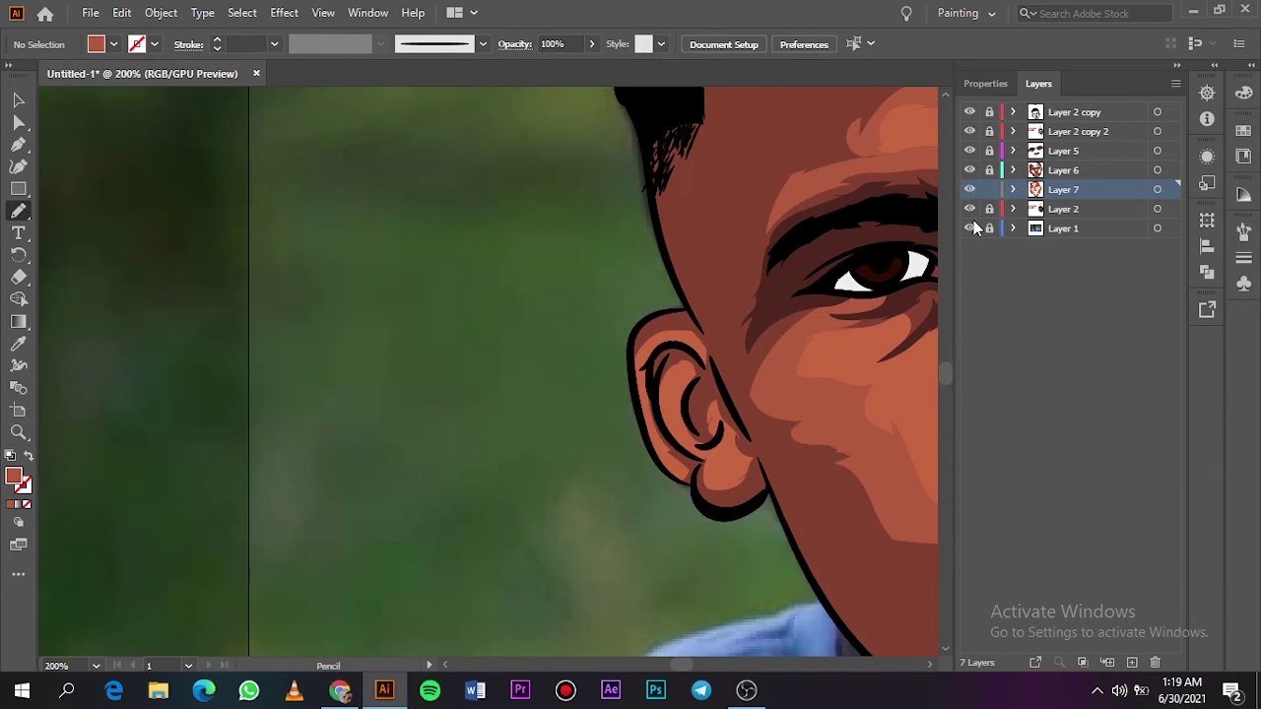
click(969, 209)
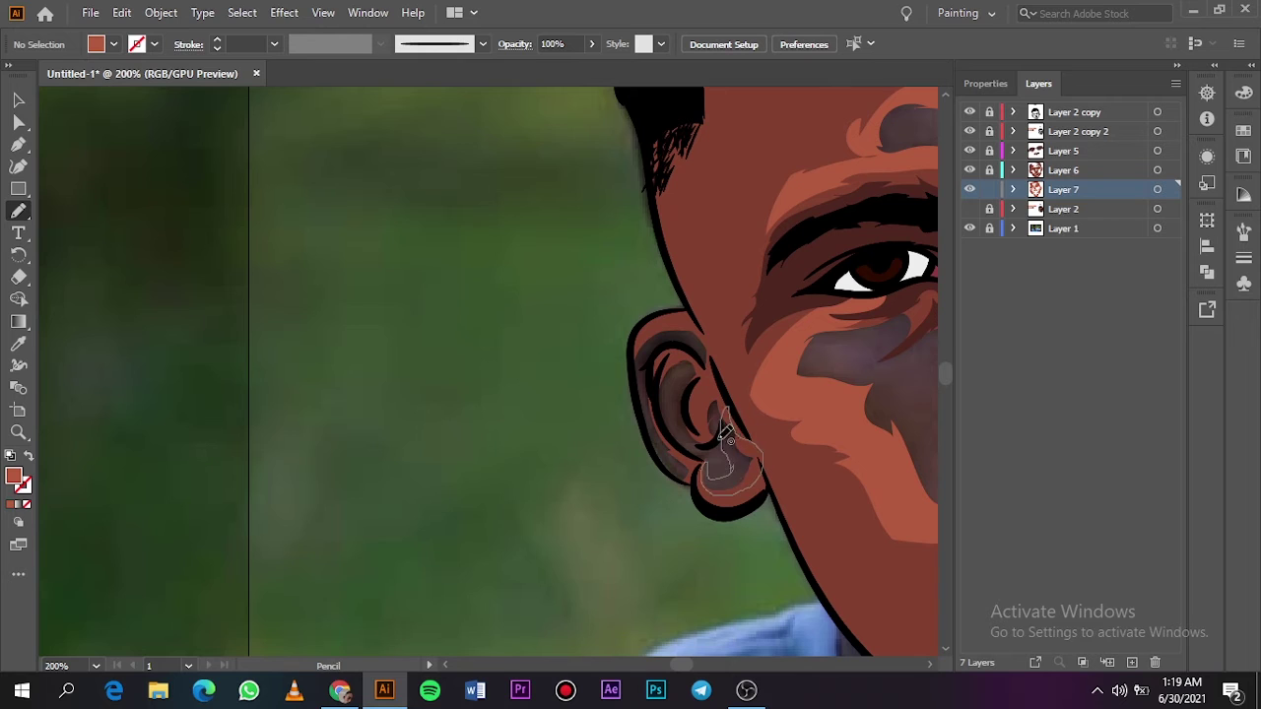
key(ctrl+plus)
mouse_move(727, 434)
mouse_down()
mouse_move(719, 455)
mouse_move(793, 539)
mouse_up()
drag(834, 467, 845, 470)
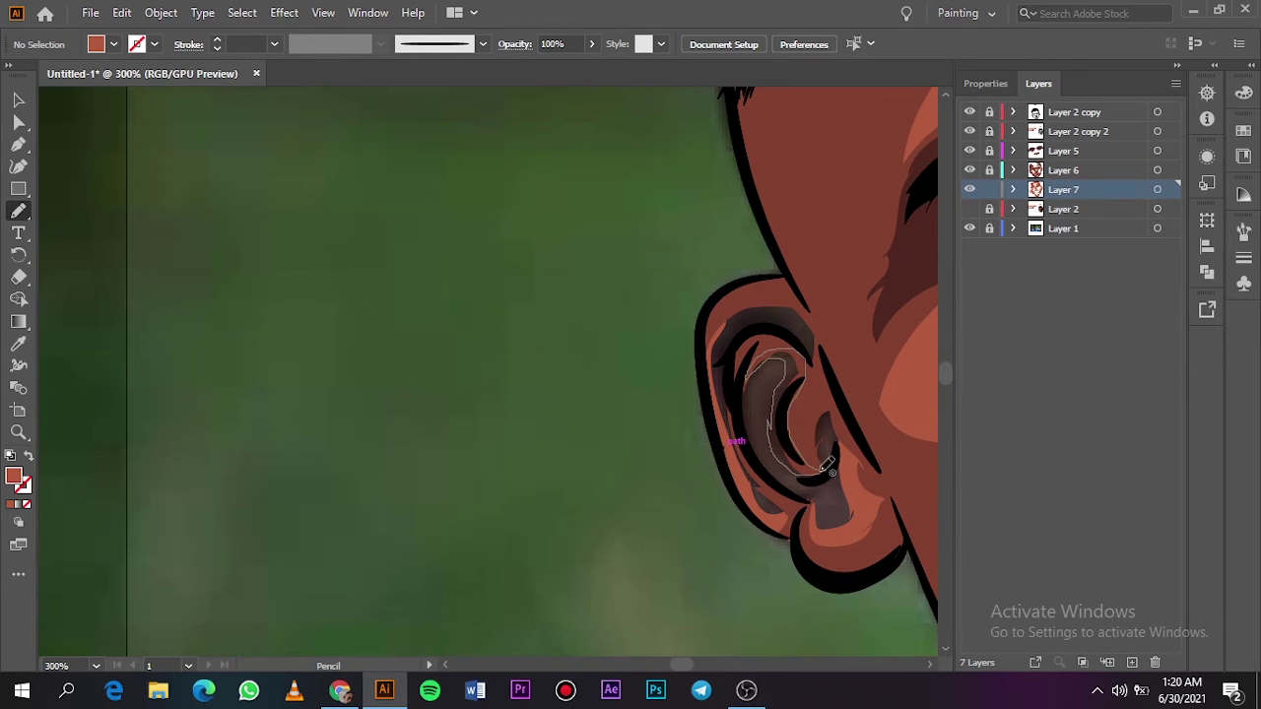
key(ctrl+0)
click(970, 209)
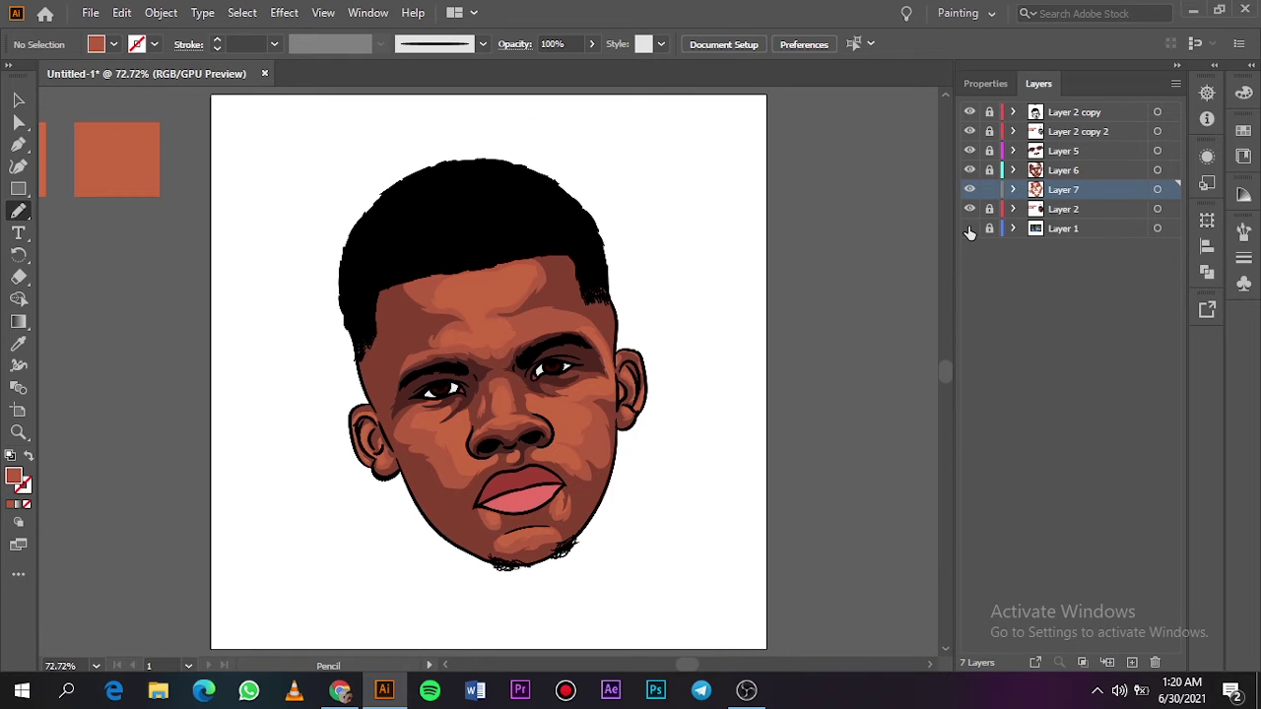
Step: On Layer 5, with the reference photo visible, trace a dark shadow down the left temple
click(1062, 153)
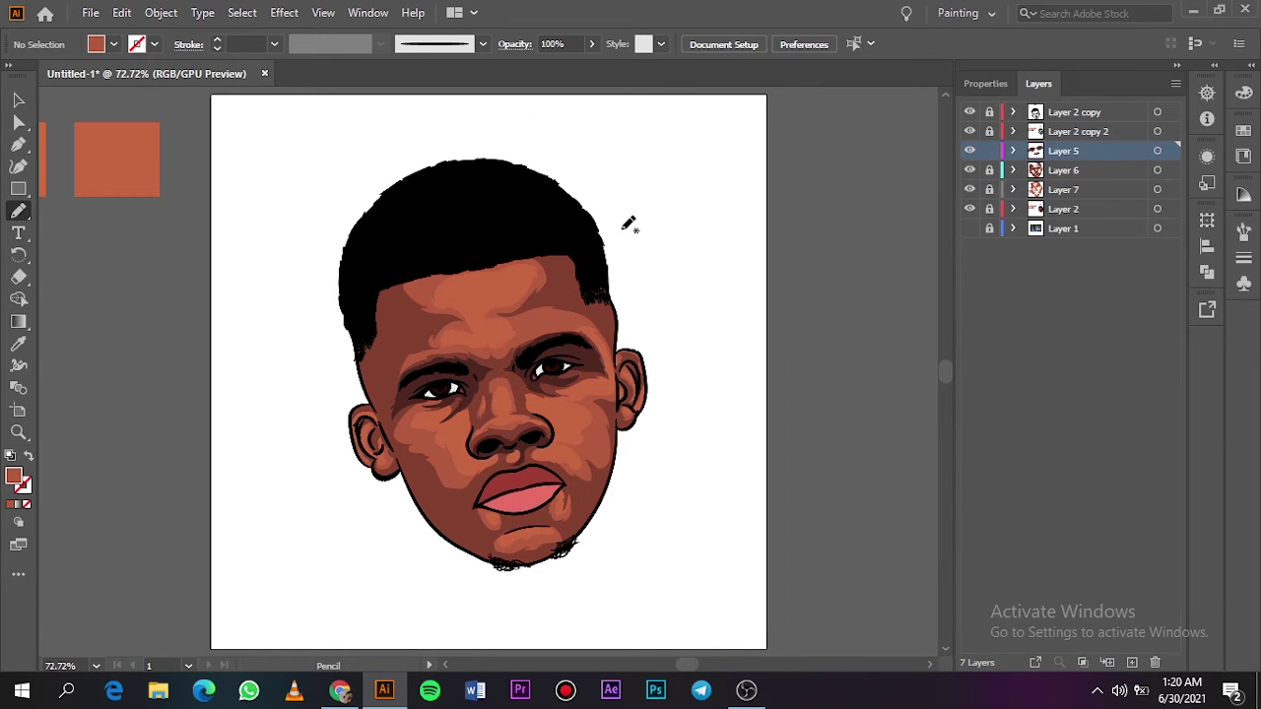
alt+scroll(465, 399, up, 3)
click(969, 228)
drag(969, 170, 970, 189)
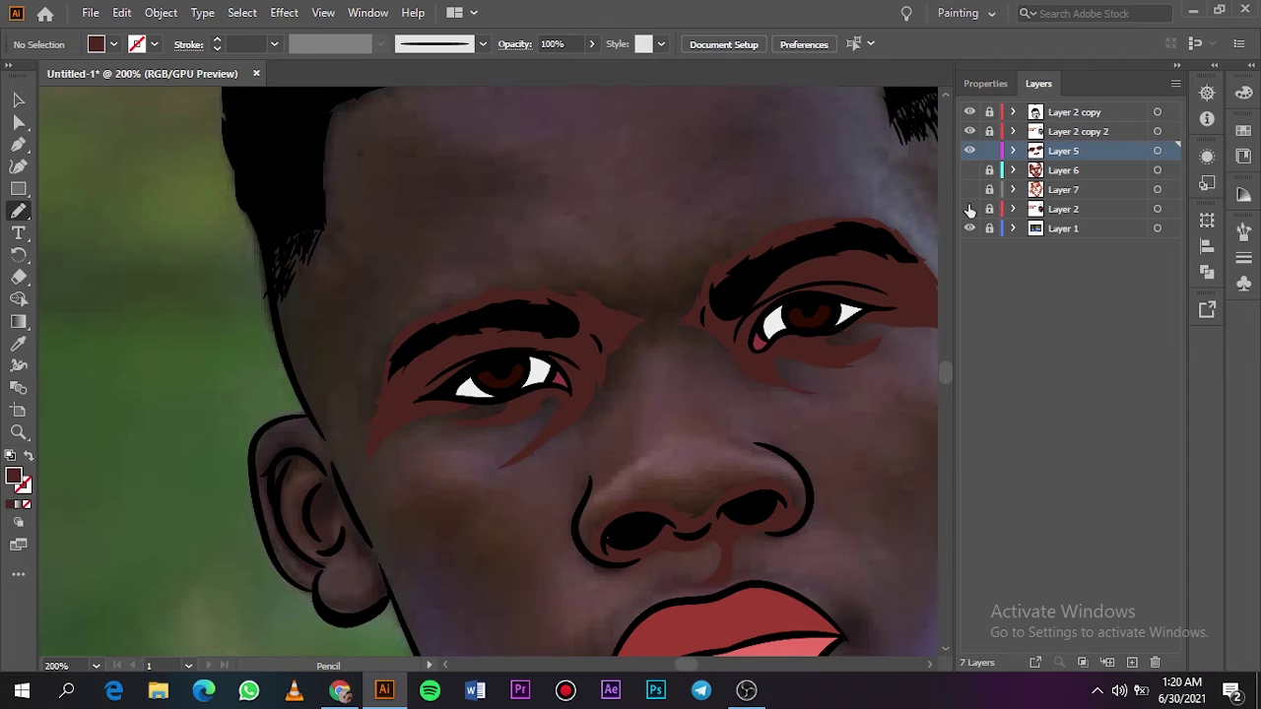
click(969, 189)
mouse_move(332, 103)
mouse_down()
mouse_move(304, 374)
mouse_move(325, 351)
mouse_move(332, 268)
mouse_up()
Step: Draw a dark shadow around the forehead and temple hair
key(ctrl+0)
key(v)
click(970, 228)
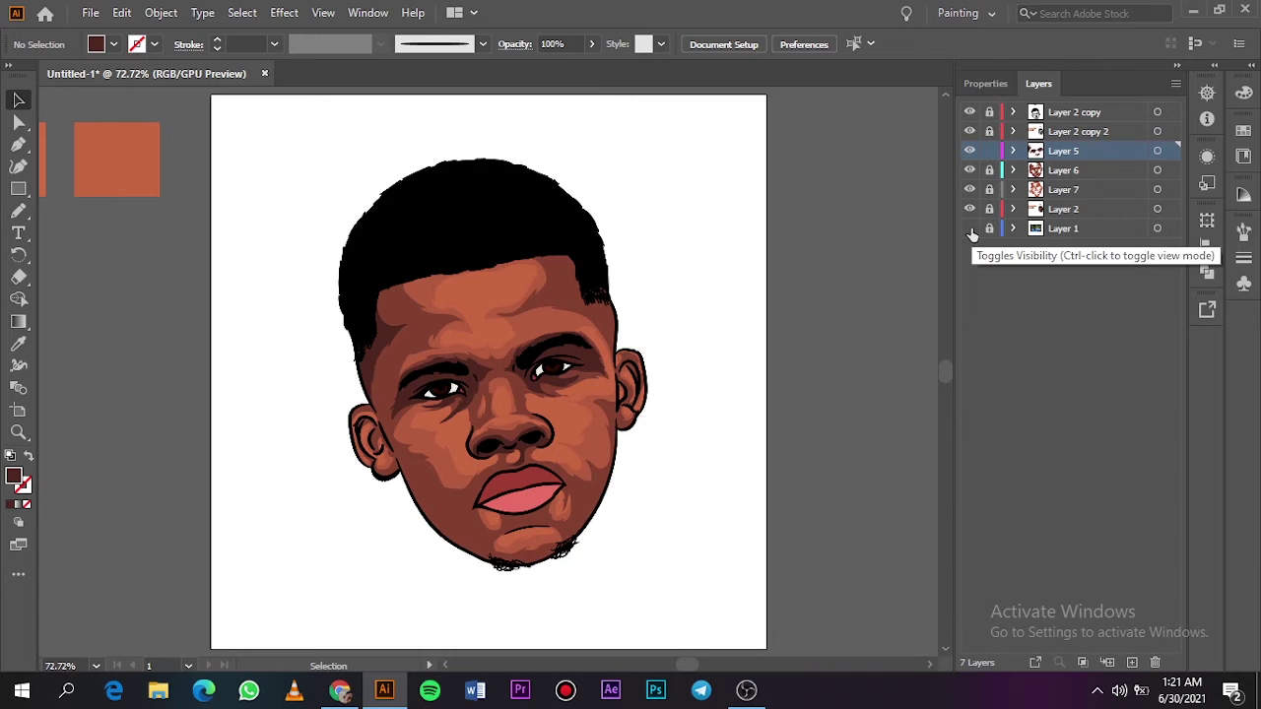
click(969, 229)
key(ctrl+plus)
key(ctrl+plus)
key(ctrl+plus)
scroll(703, 210, up, 3)
key(n)
mouse_move(703, 210)
mouse_down()
mouse_move(686, 298)
mouse_move(818, 349)
mouse_move(833, 332)
mouse_move(699, 193)
mouse_up()
Step: Draw a closed dark shadow shape inside the left ear
scroll(943, 365, down, 3)
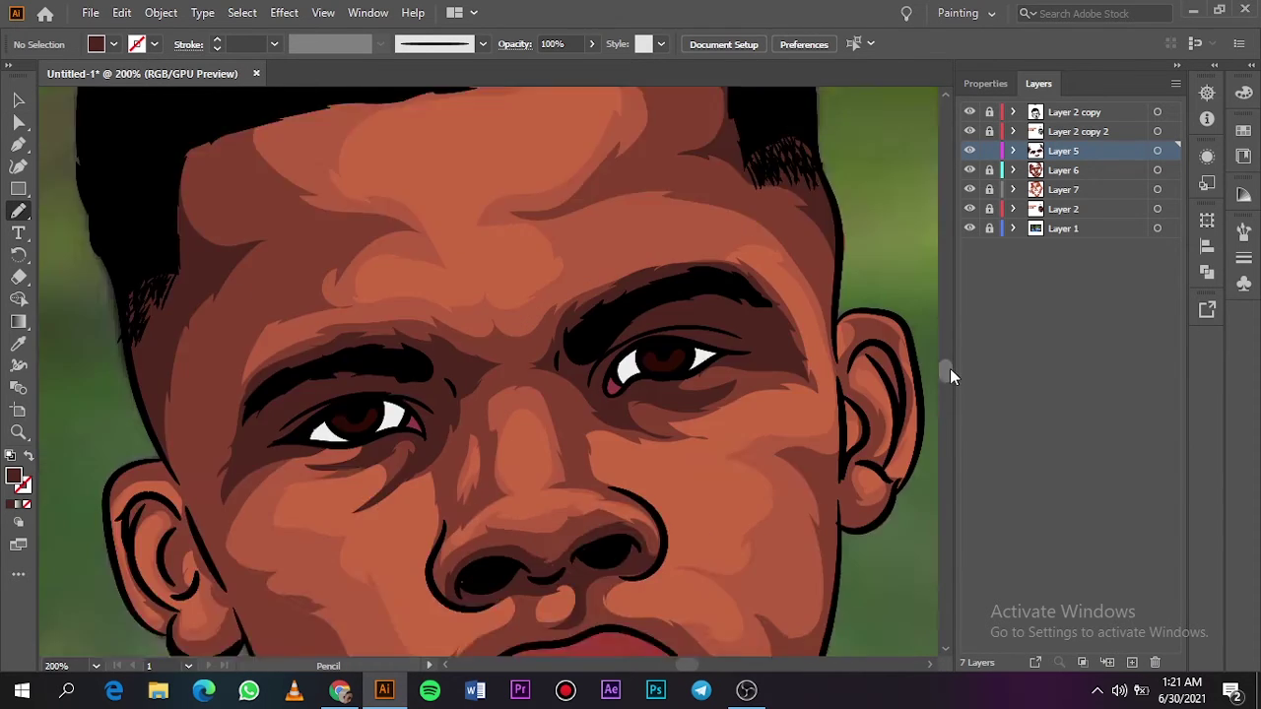
scroll(690, 667, down, 3)
scroll(686, 666, up, 2)
drag(589, 386, 587, 335)
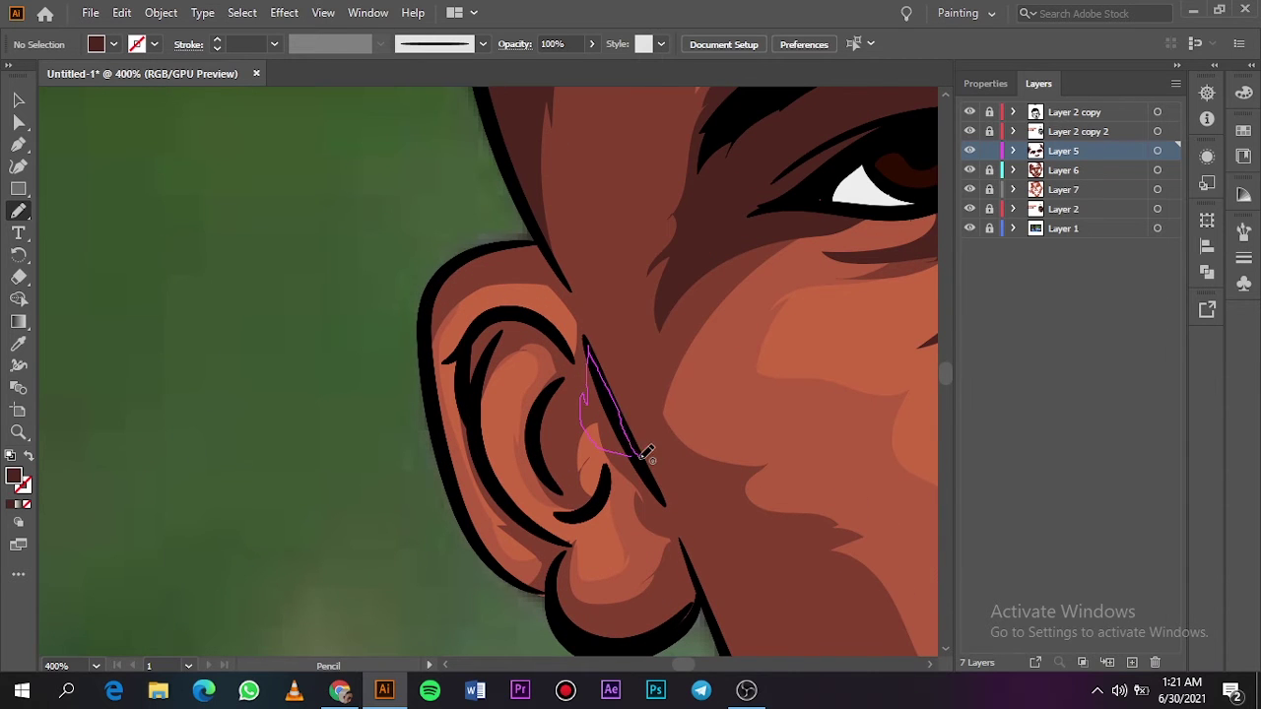
scroll(690, 666, right, 5)
drag(532, 207, 510, 110)
key(ctrl+0)
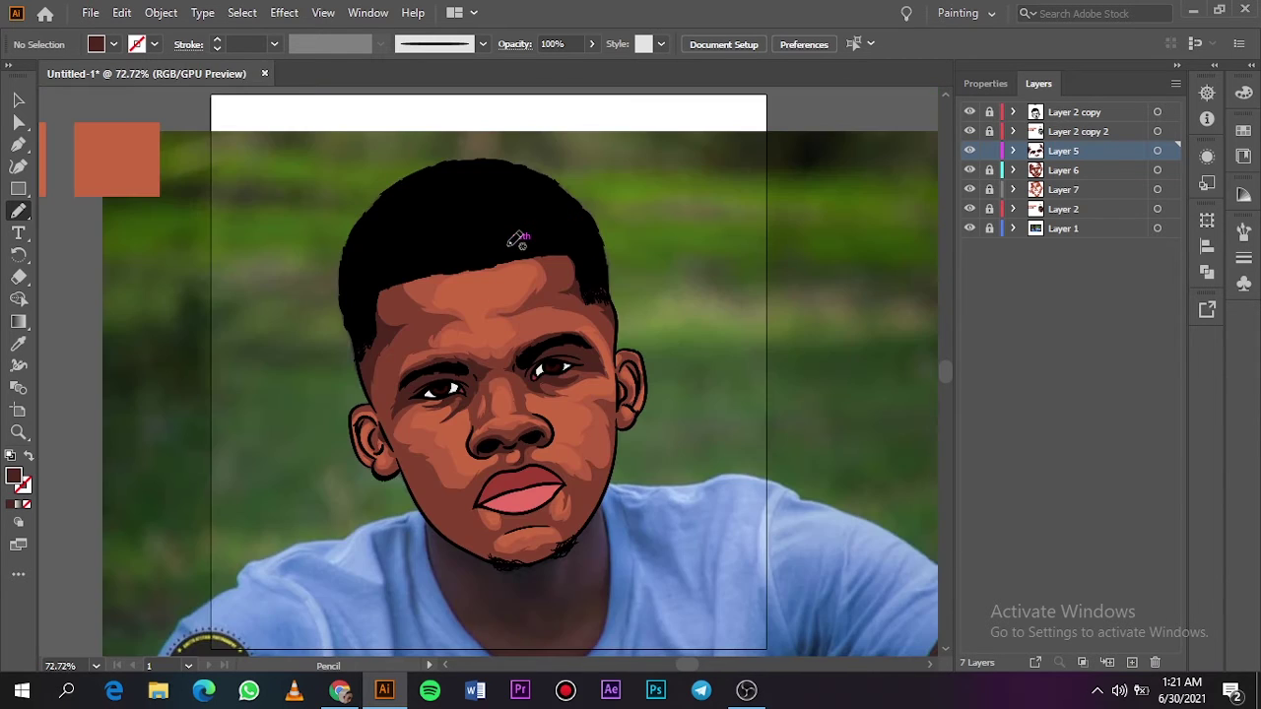
Step: Add dark shadow shapes along the left cheek, across the chin and down the left jawline
key(ctrl+plus)
key(ctrl+plus)
drag(252, 349, 375, 426)
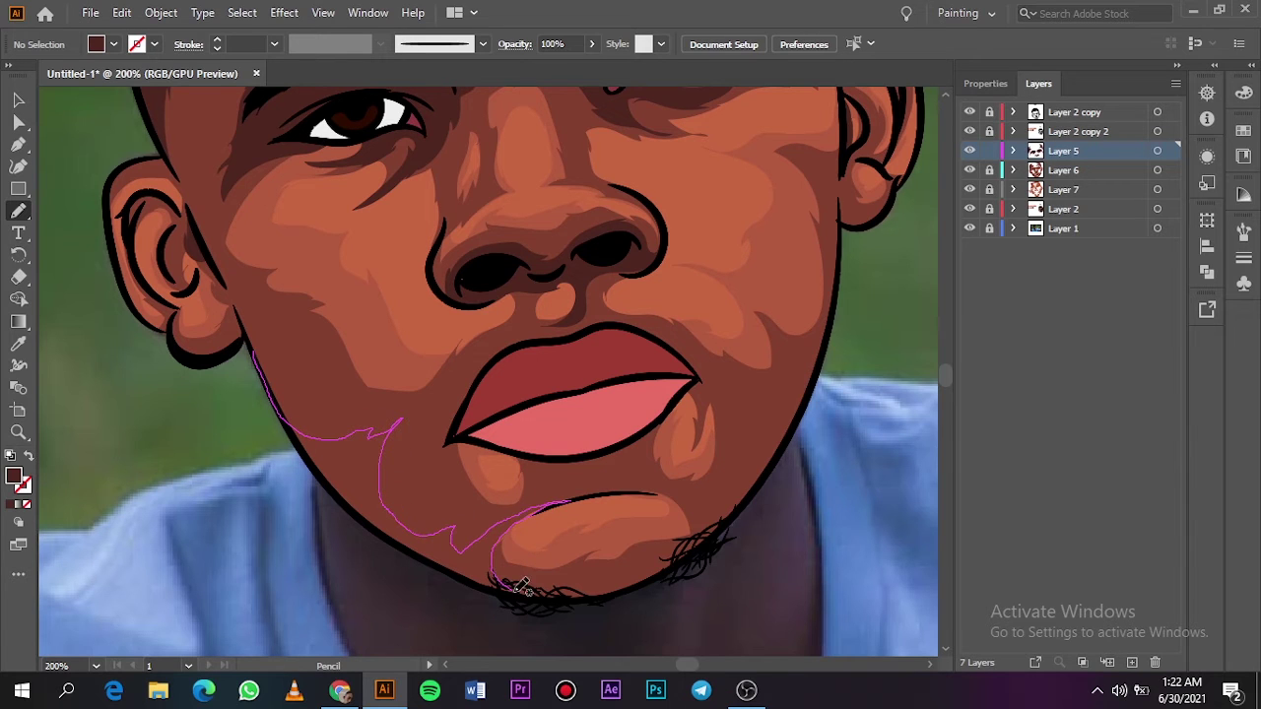
drag(567, 498, 254, 350)
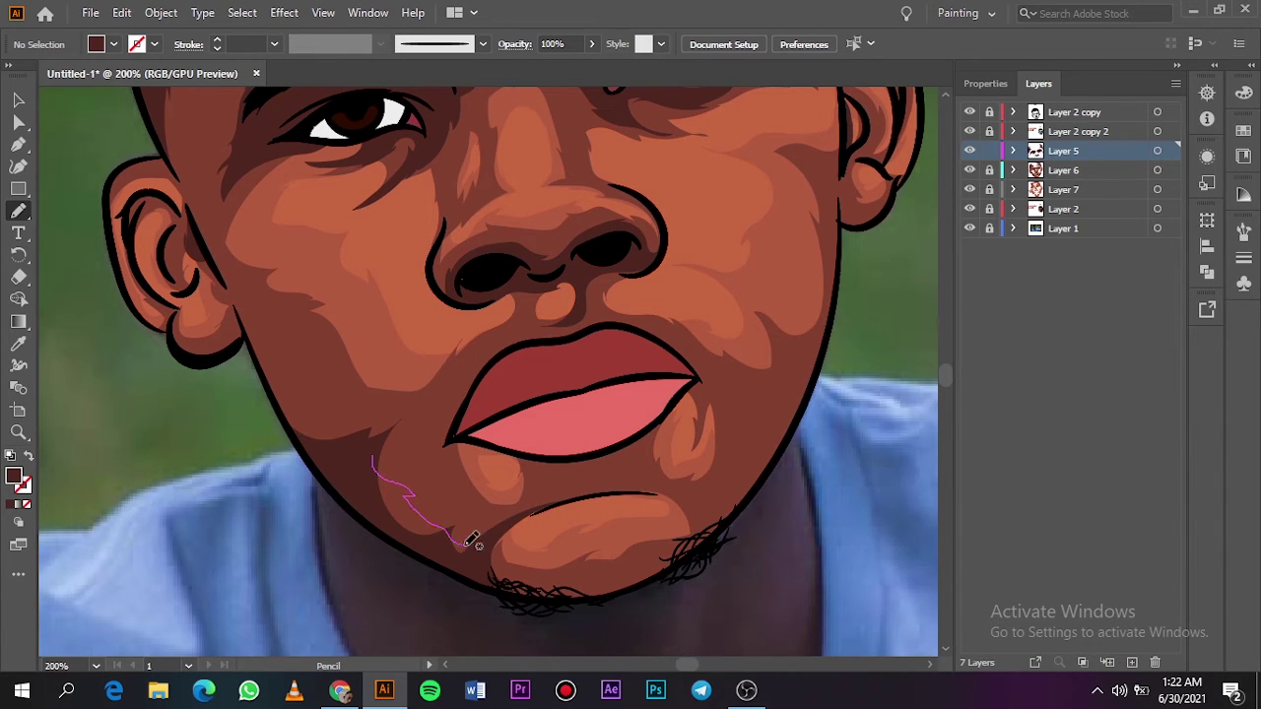
drag(471, 540, 507, 522)
drag(335, 438, 295, 430)
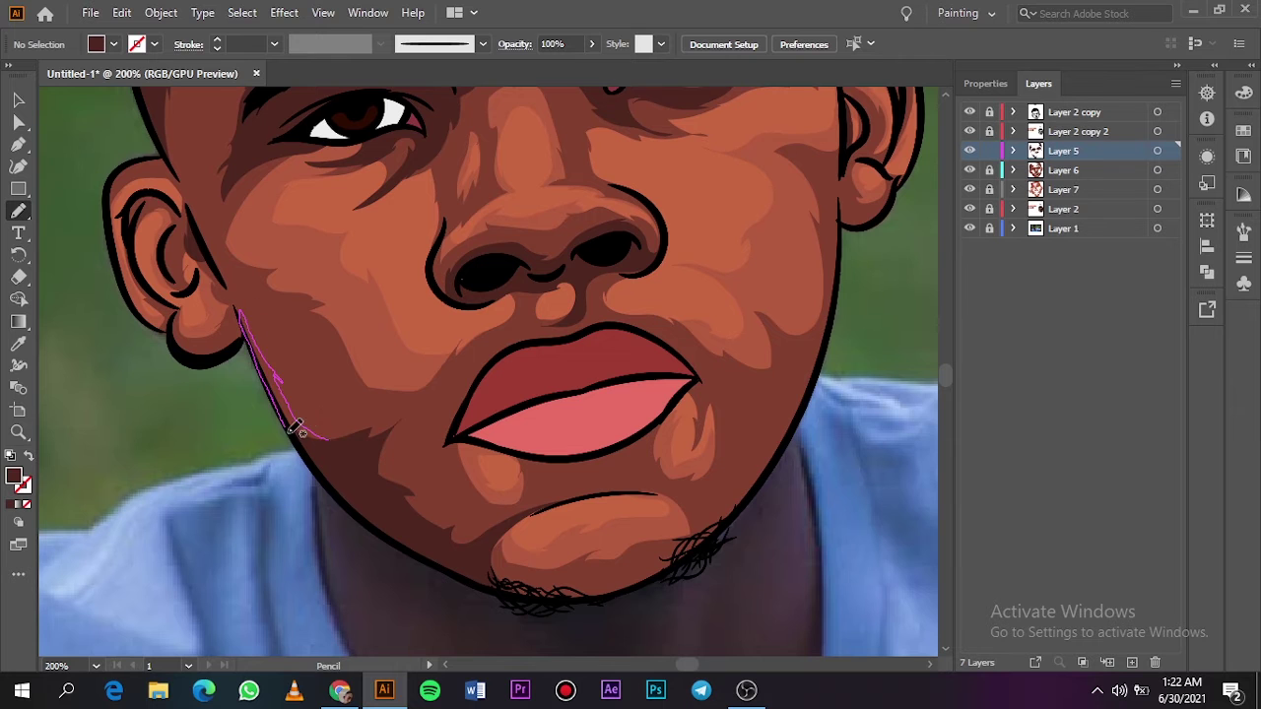
key(ctrl+0)
Step: Draw a shadow from the right cheek down the jaw, then restore Layer 2 and hide the photo
click(970, 228)
click(970, 229)
click(970, 209)
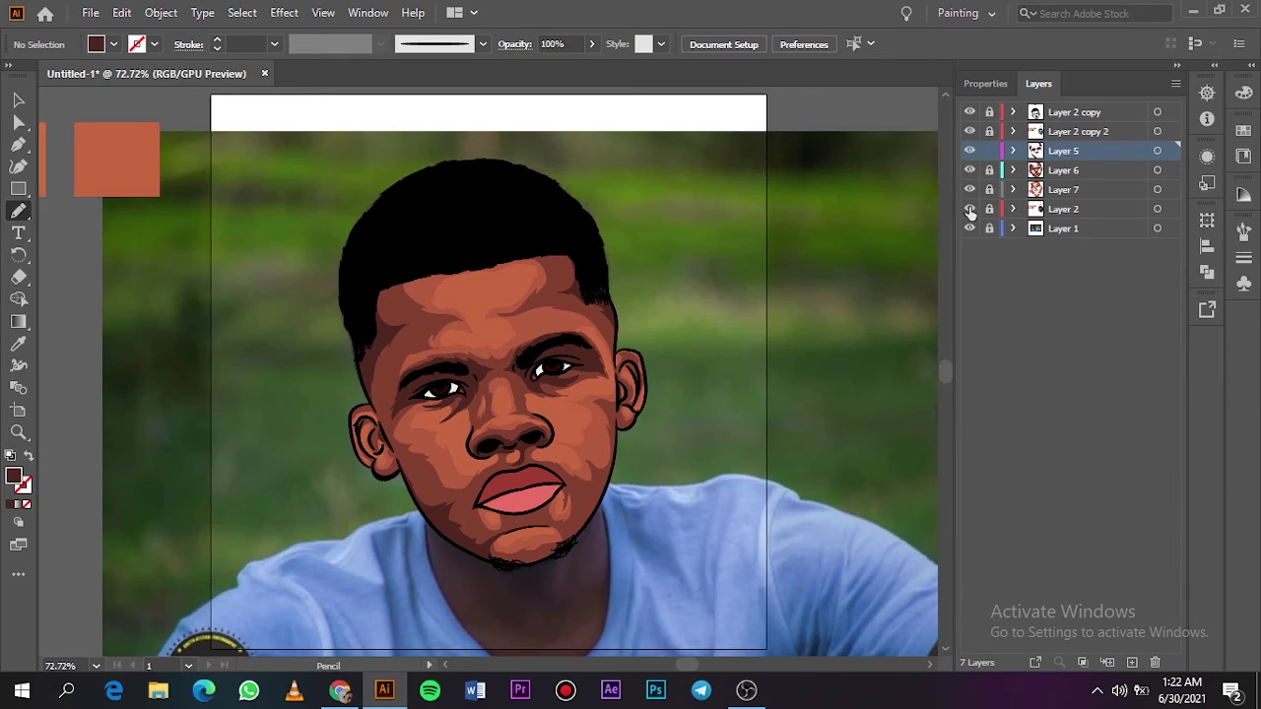
key(ctrl+plus)
key(ctrl+plus)
key(ctrl+plus)
scroll(492, 394, down, 3)
scroll(687, 670, right, 3)
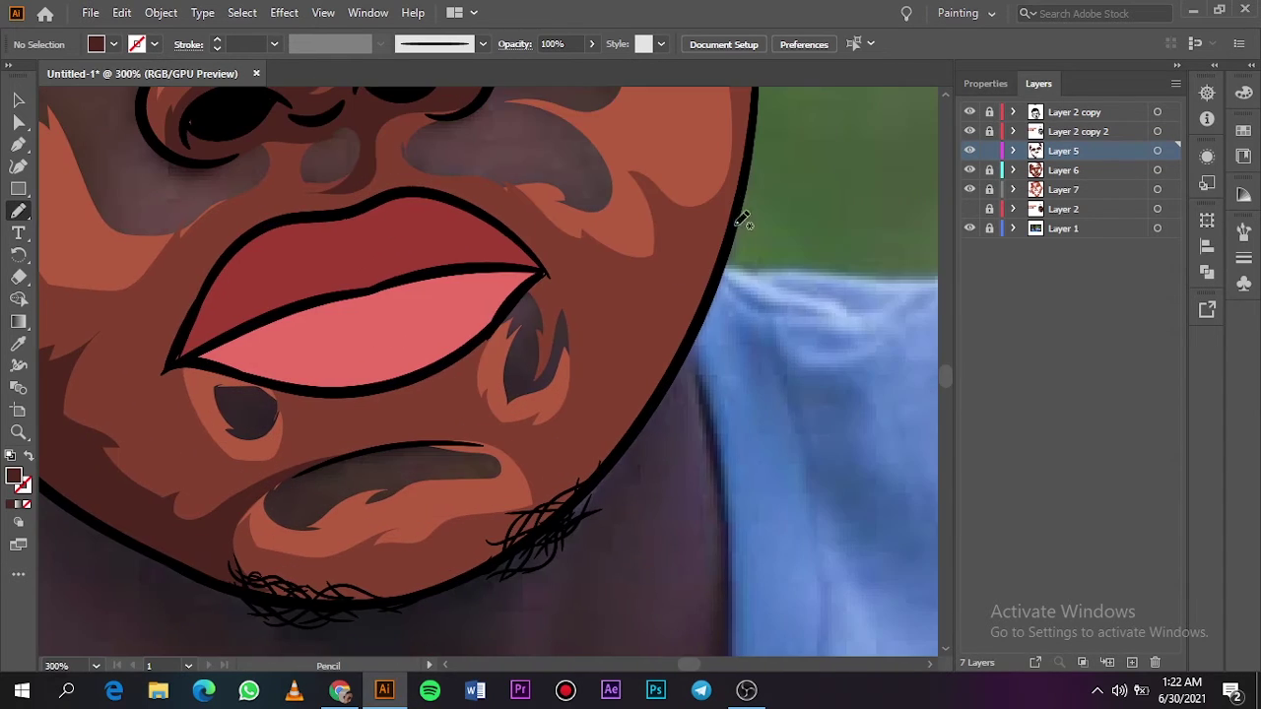
mouse_move(735, 226)
mouse_down()
mouse_move(622, 453)
mouse_move(739, 211)
mouse_up()
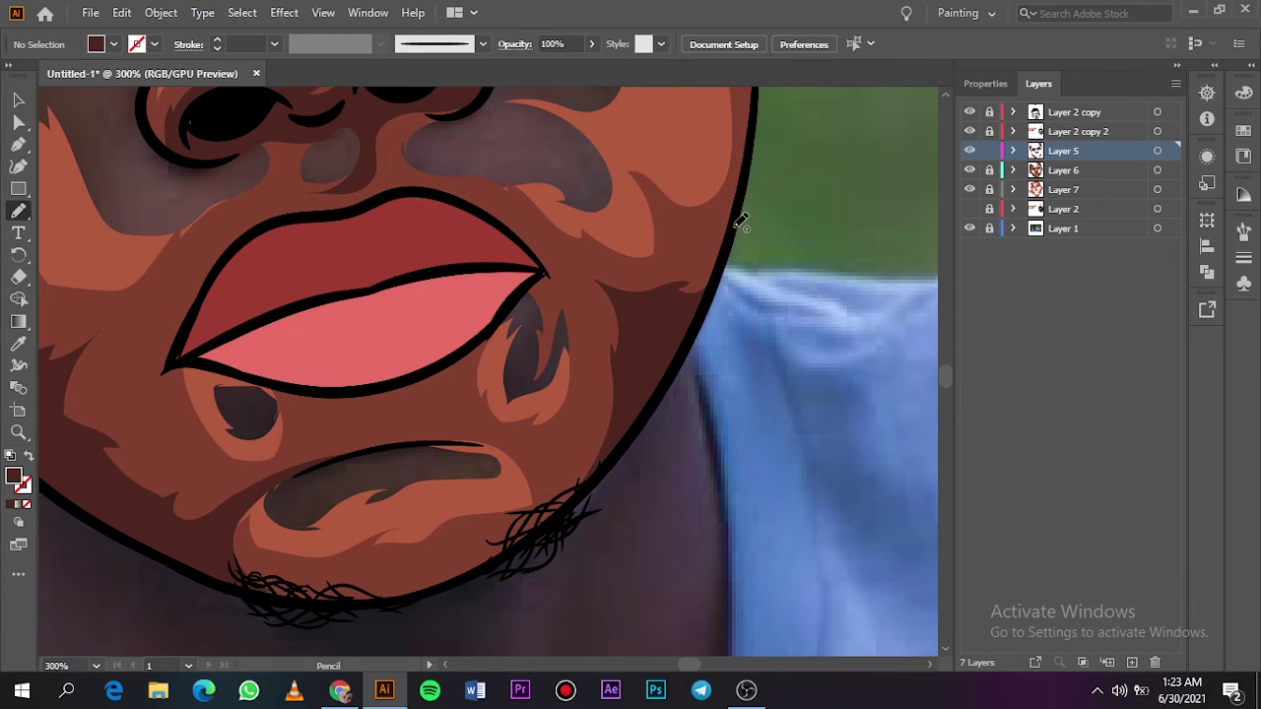
click(969, 209)
click(971, 228)
key(ctrl+0)
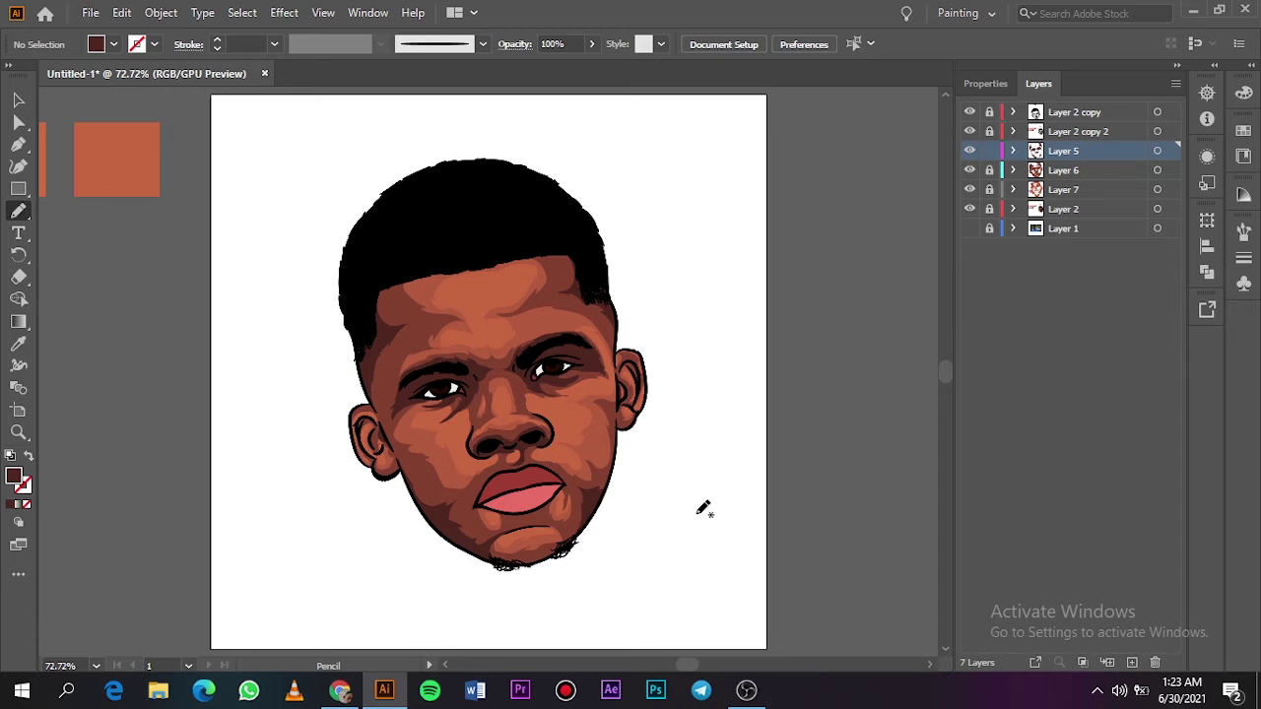
Step: Draw dark shadow shapes below the right ear and beside the nose
key(ctrl+plus)
key(ctrl+plus)
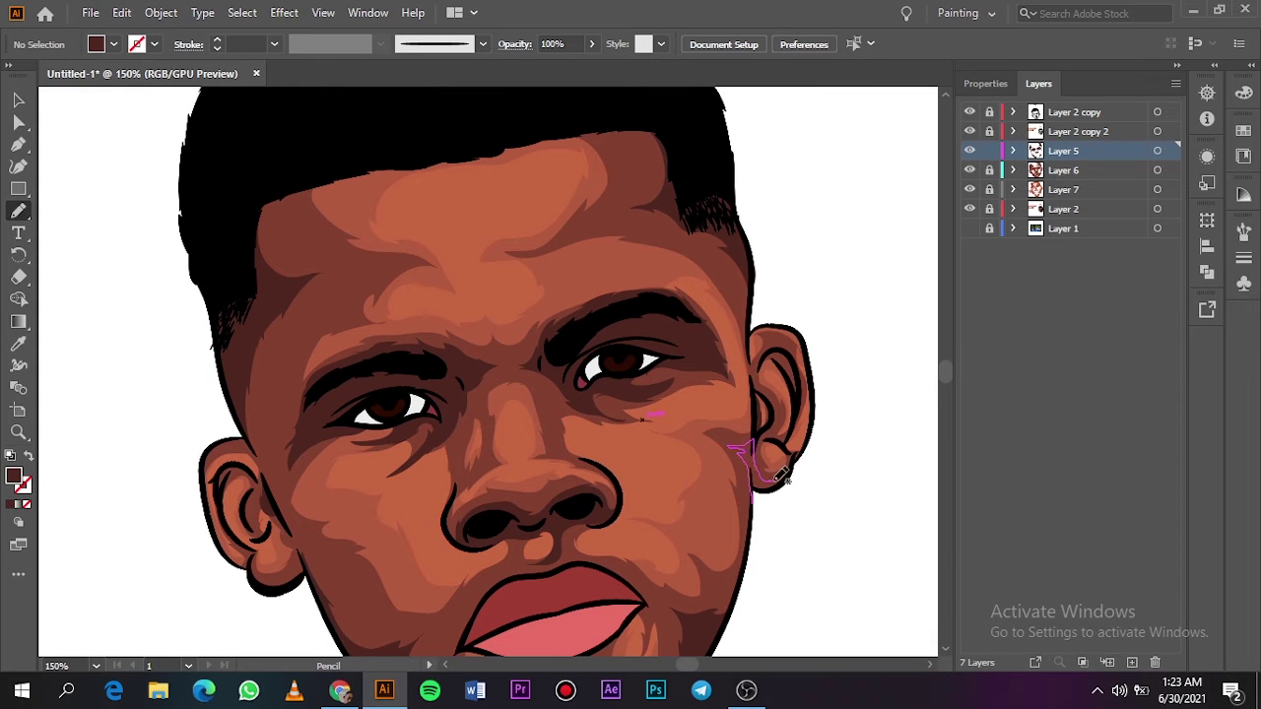
mouse_move(782, 476)
mouse_down()
mouse_move(756, 504)
mouse_move(758, 485)
mouse_up()
key(ctrl+0)
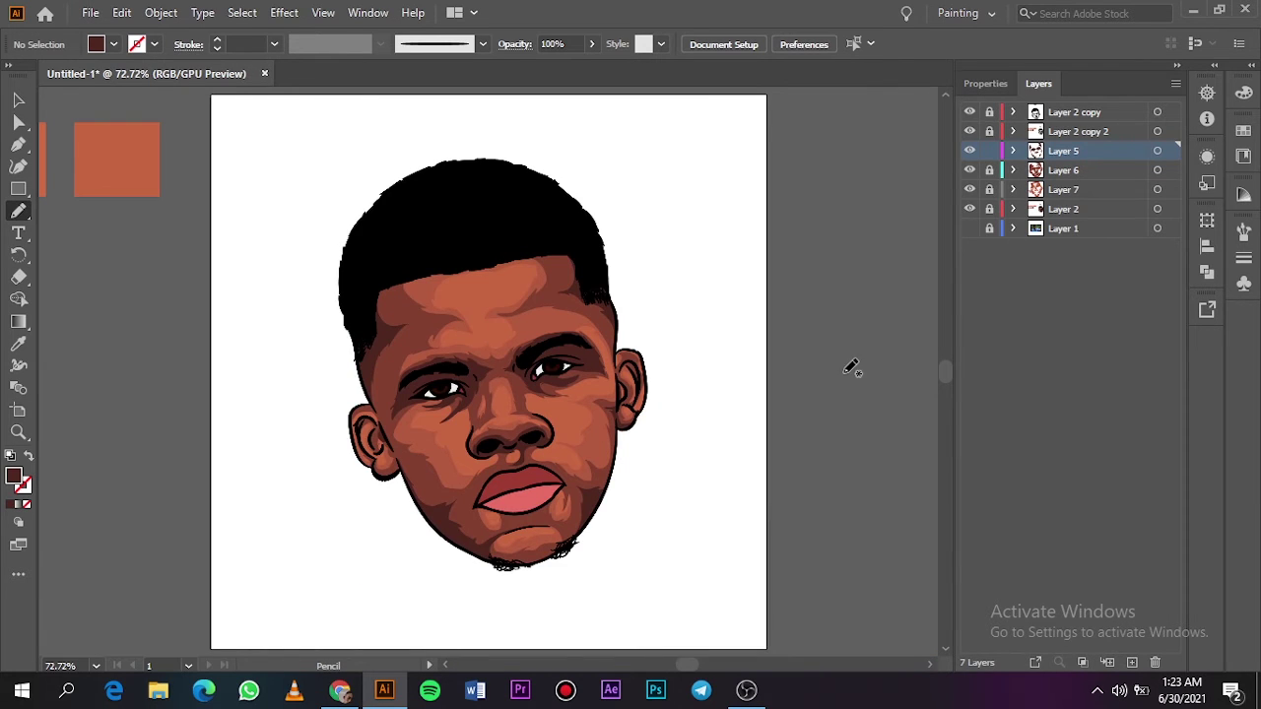
key(ctrl+plus)
key(ctrl+plus)
key(ctrl+plus)
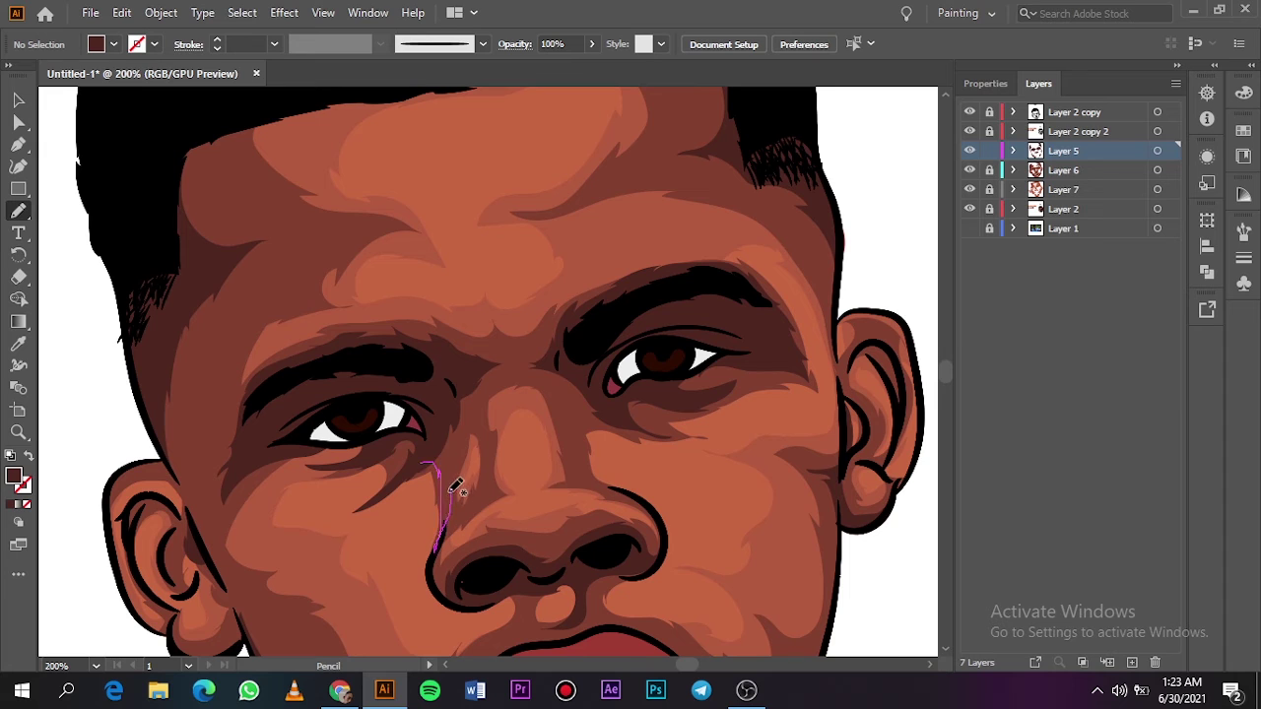
drag(455, 486, 441, 557)
key(ctrl+0)
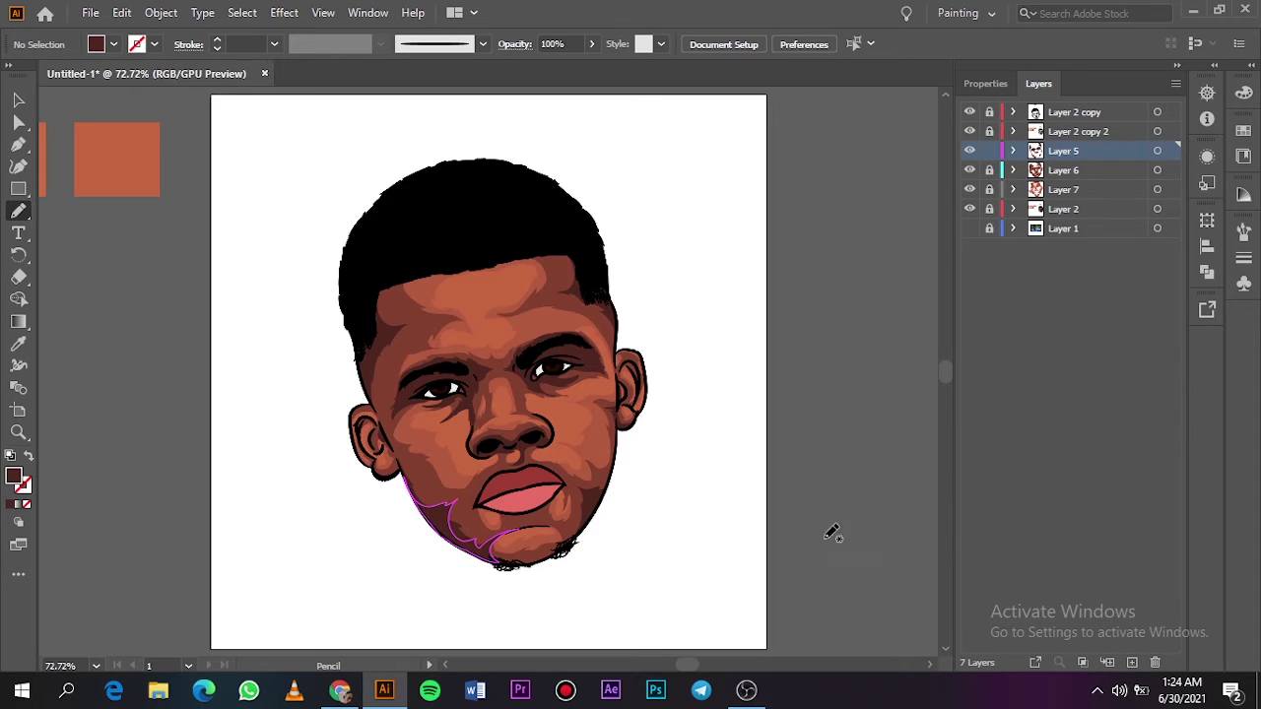
Step: Add a dark shadow around the left earlobe and a dark line inside the left ear
scroll(686, 673, left, 2)
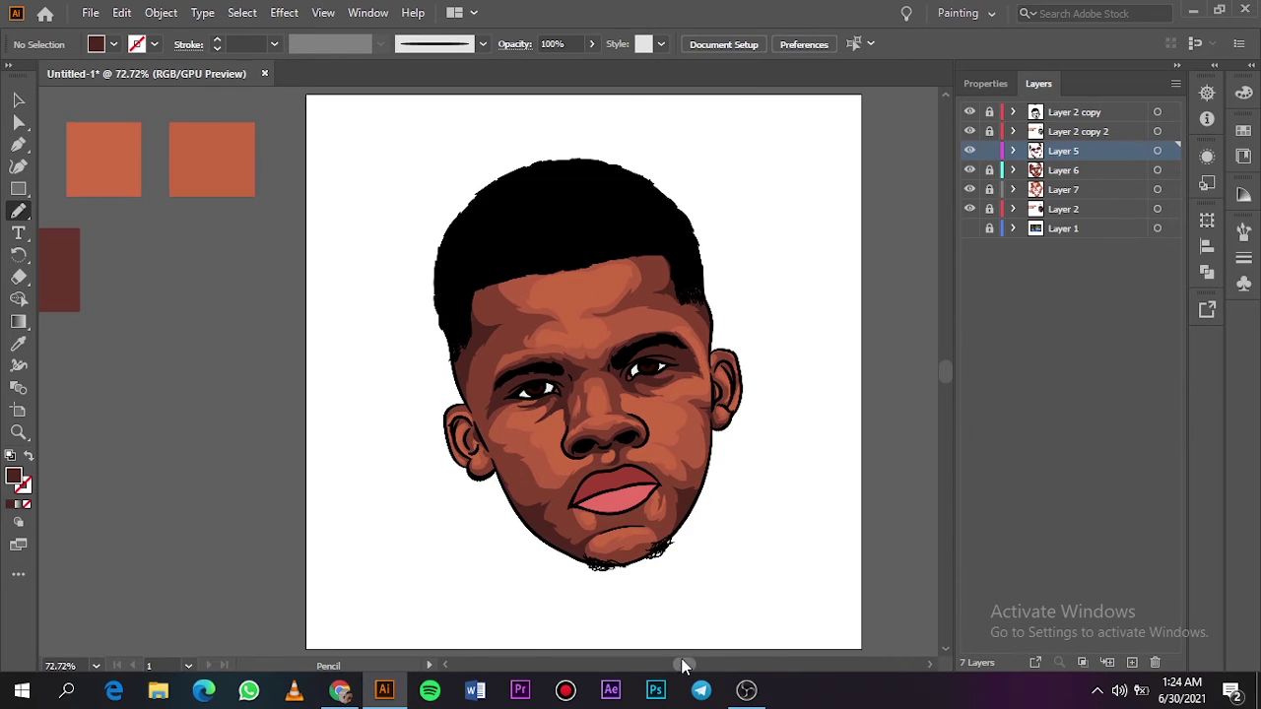
key(ctrl+plus)
key(ctrl+plus)
drag(469, 578, 502, 552)
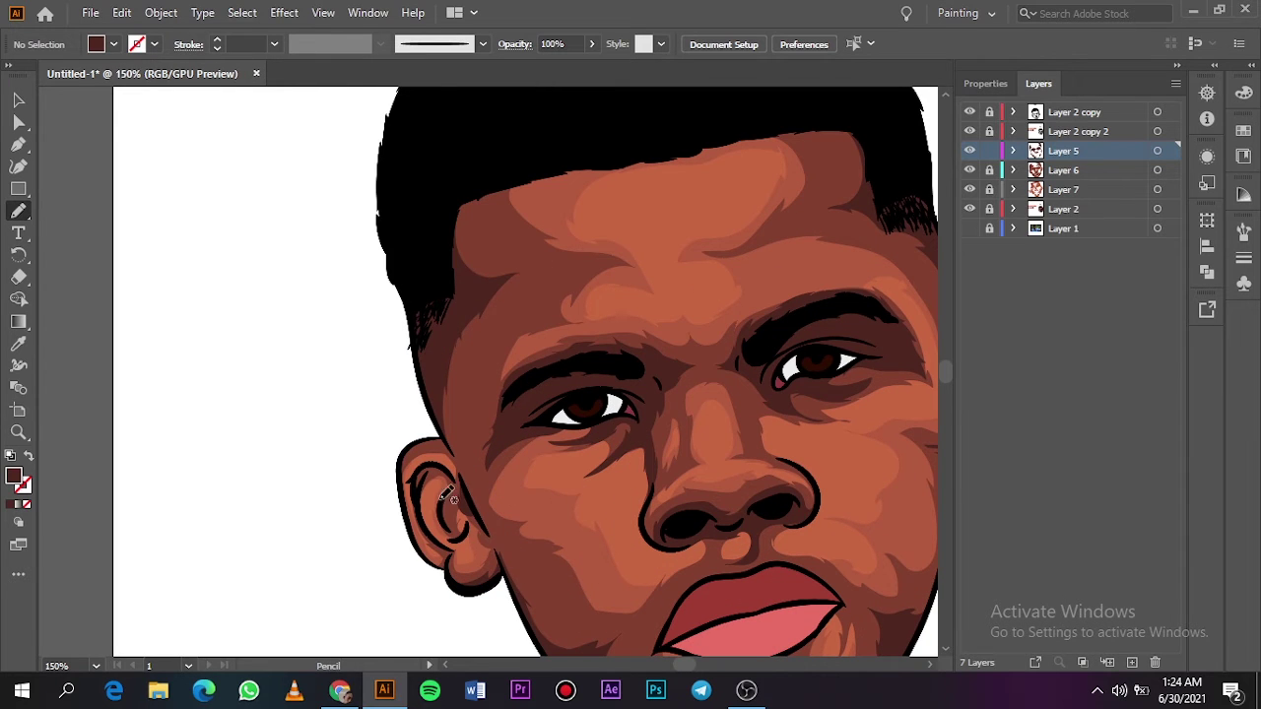
mouse_move(415, 477)
mouse_down()
mouse_move(487, 507)
mouse_move(452, 543)
mouse_up()
key(ctrl+0)
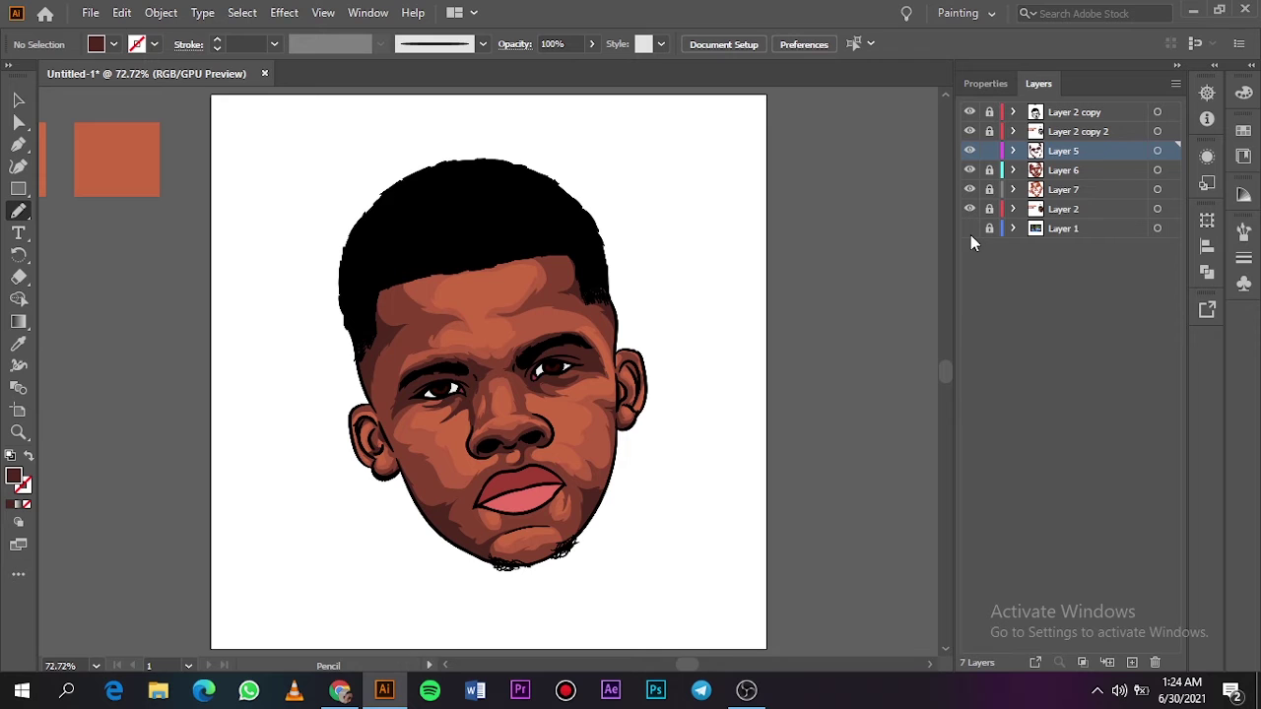
Step: Draw dark shadows on the right ear and along the right hairline
key(ctrl+plus)
key(ctrl+plus)
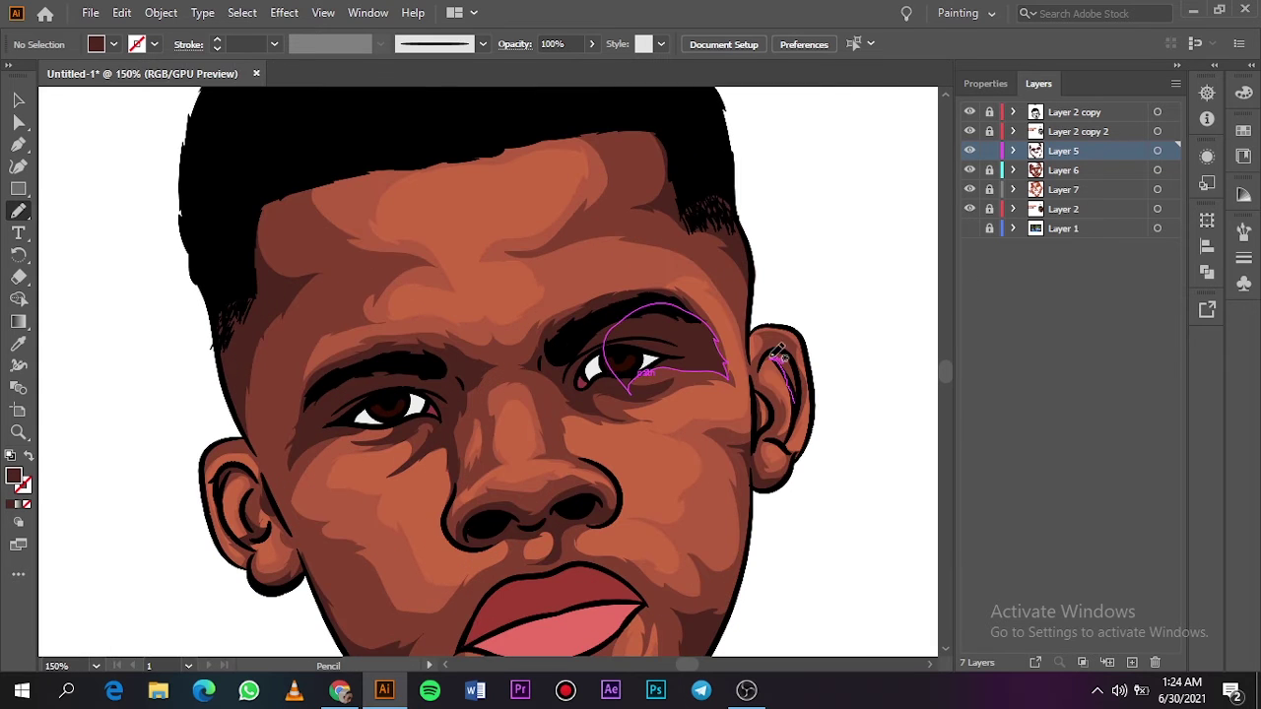
mouse_move(803, 411)
mouse_down()
mouse_move(781, 424)
mouse_move(766, 414)
mouse_up()
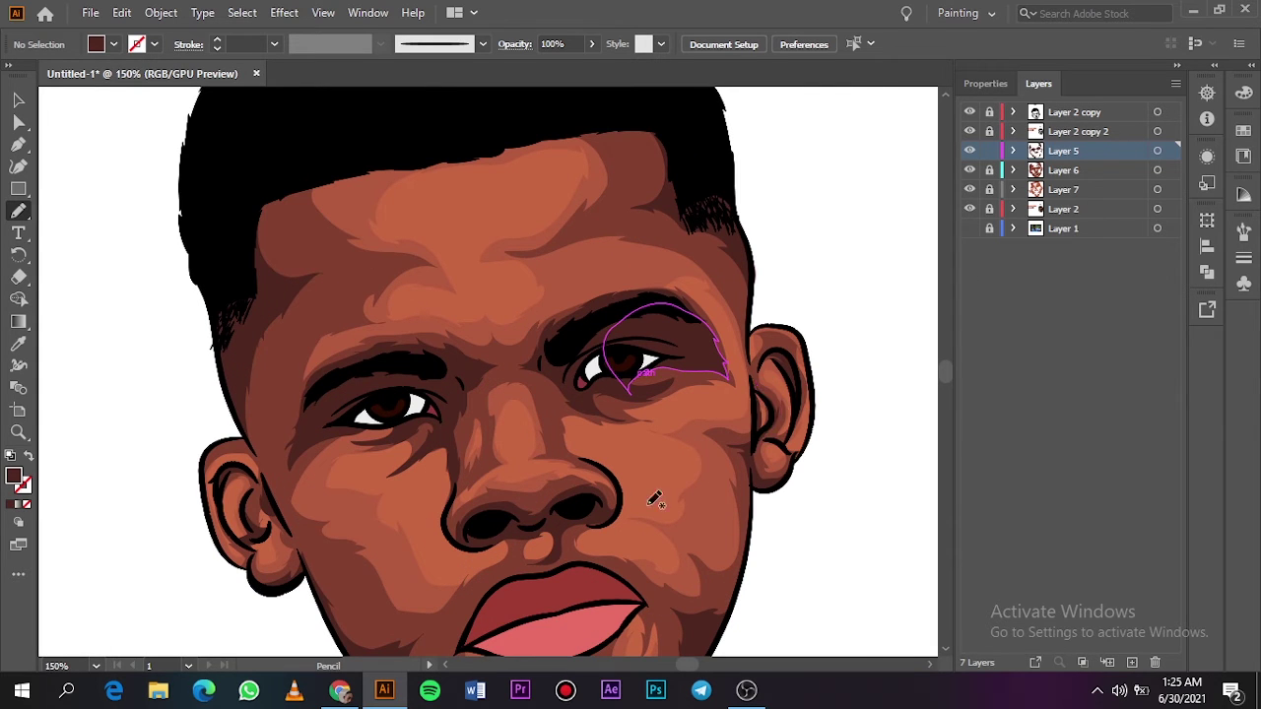
drag(676, 144, 688, 202)
key(ctrl+0)
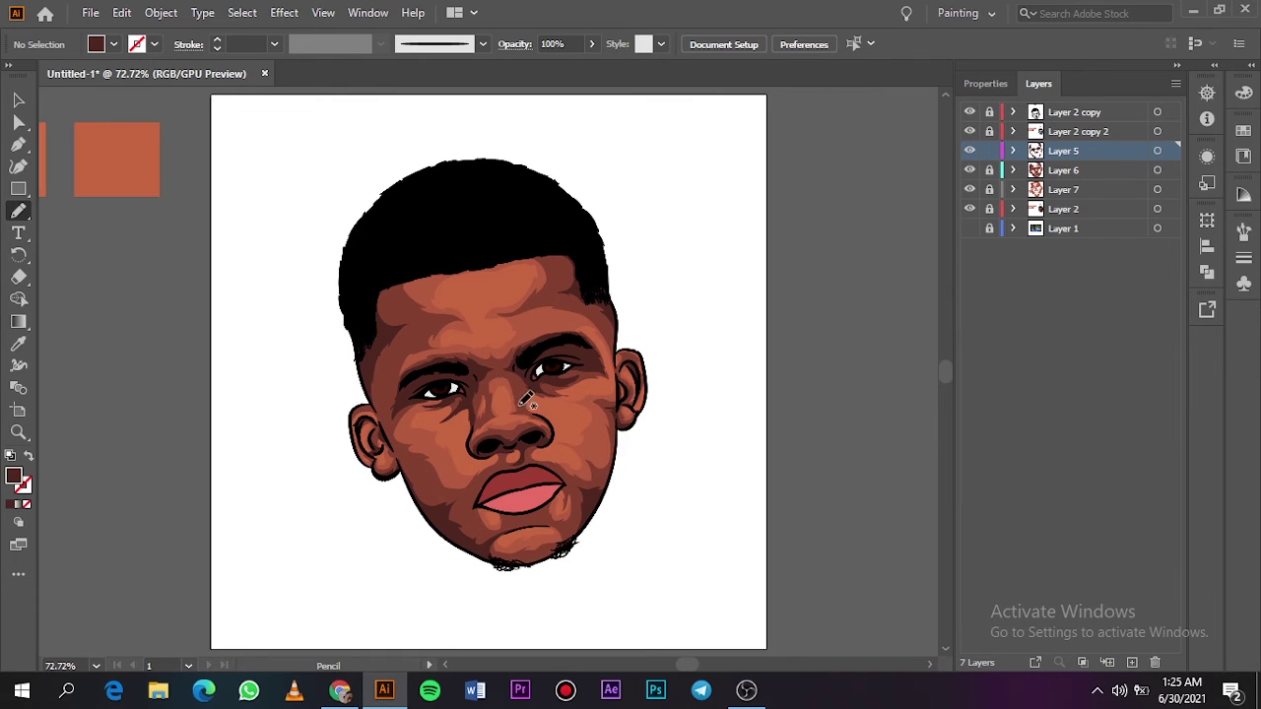
scroll(525, 401, up, 5)
Step: Draw a dark shadow beside the nose extending toward the nostril
drag(689, 547, 650, 419)
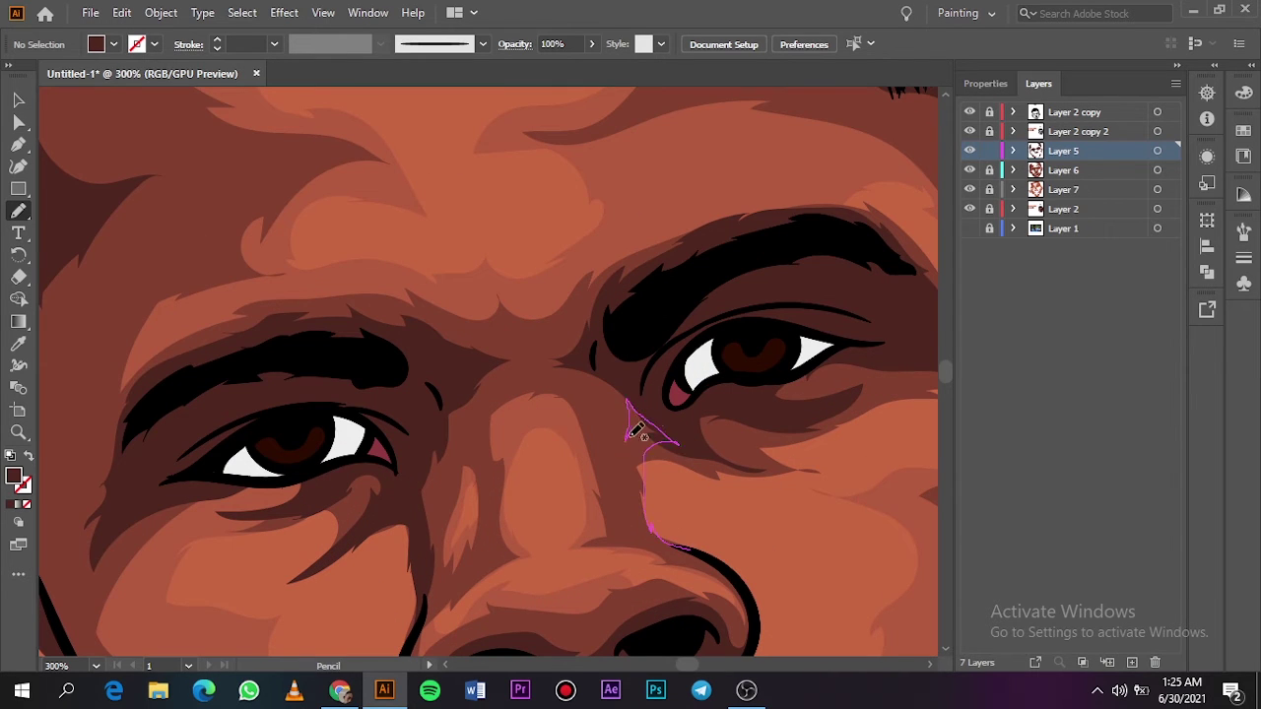
drag(656, 535, 740, 565)
key(ctrl+0)
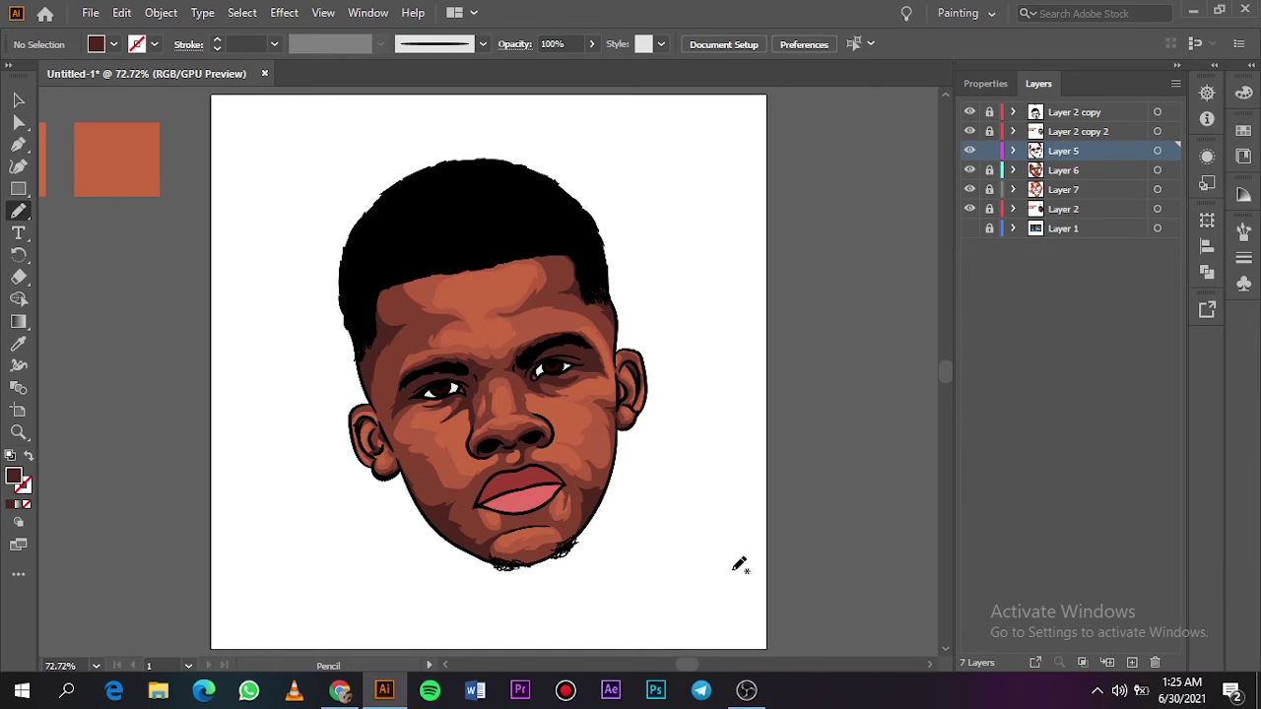
key(ctrl+plus)
key(ctrl+plus)
key(ctrl+plus)
Step: Unlock Layer 7 and briefly show then hide the Layer 1 reference photo
click(1064, 189)
click(989, 189)
click(19, 98)
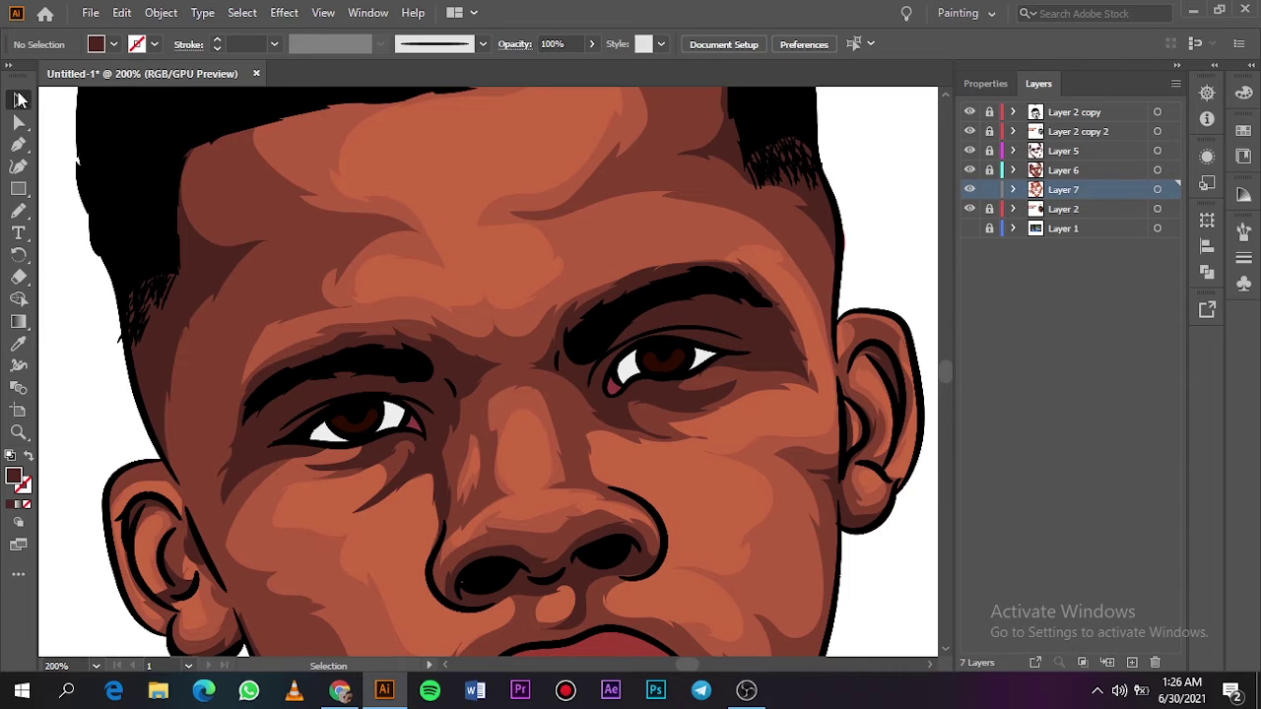
click(17, 210)
click(969, 228)
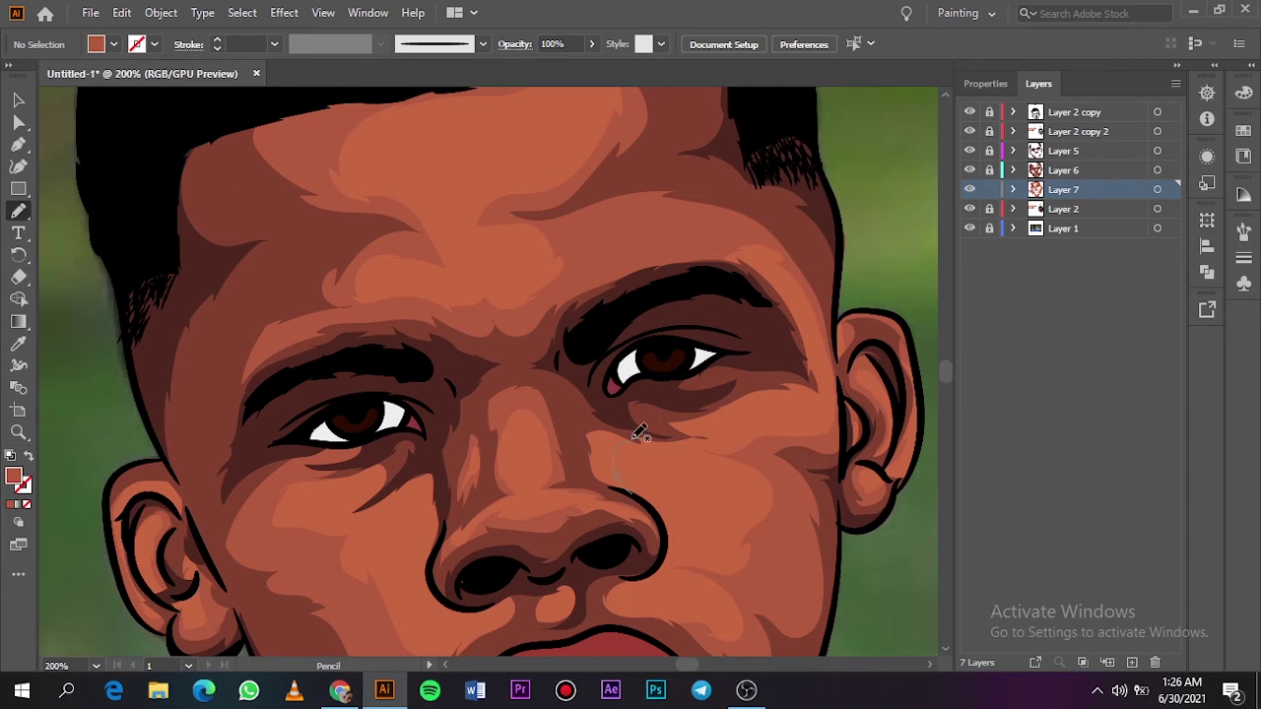
key(ctrl+0)
click(969, 227)
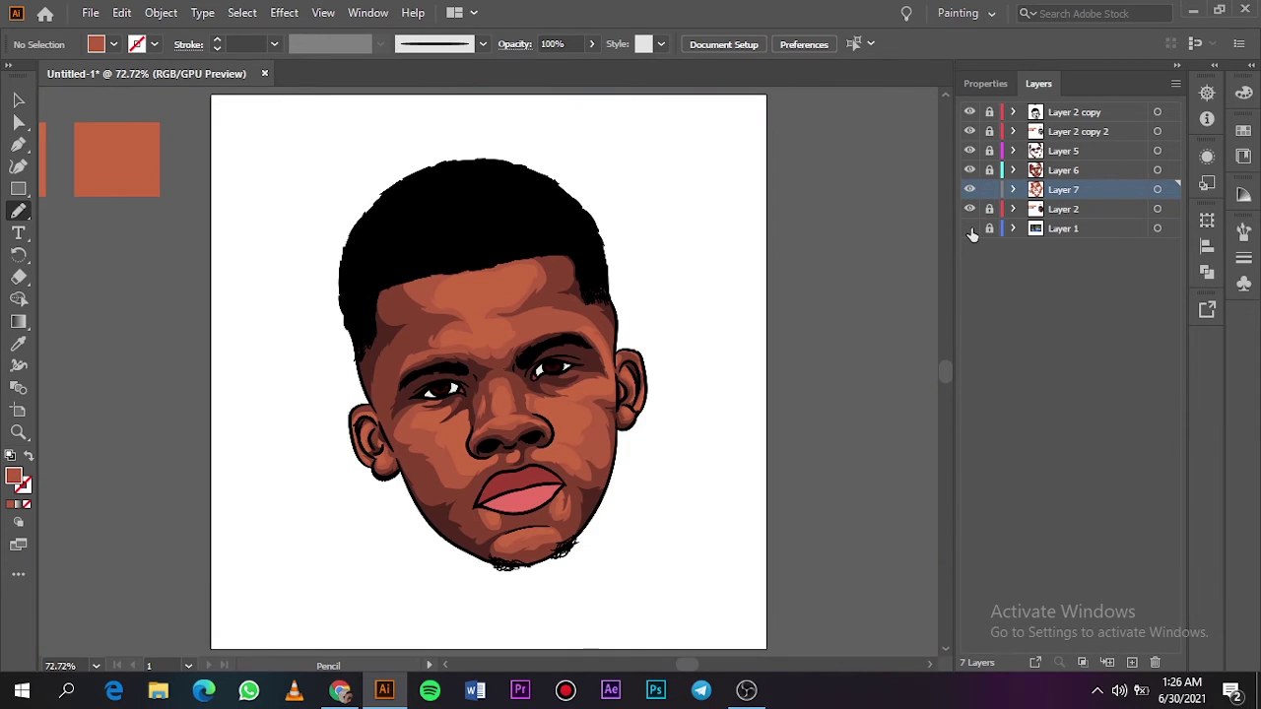
Step: Lock Layer 7, unlock Layer 5 and remove the stray dark shapes at bottom-left
key(v)
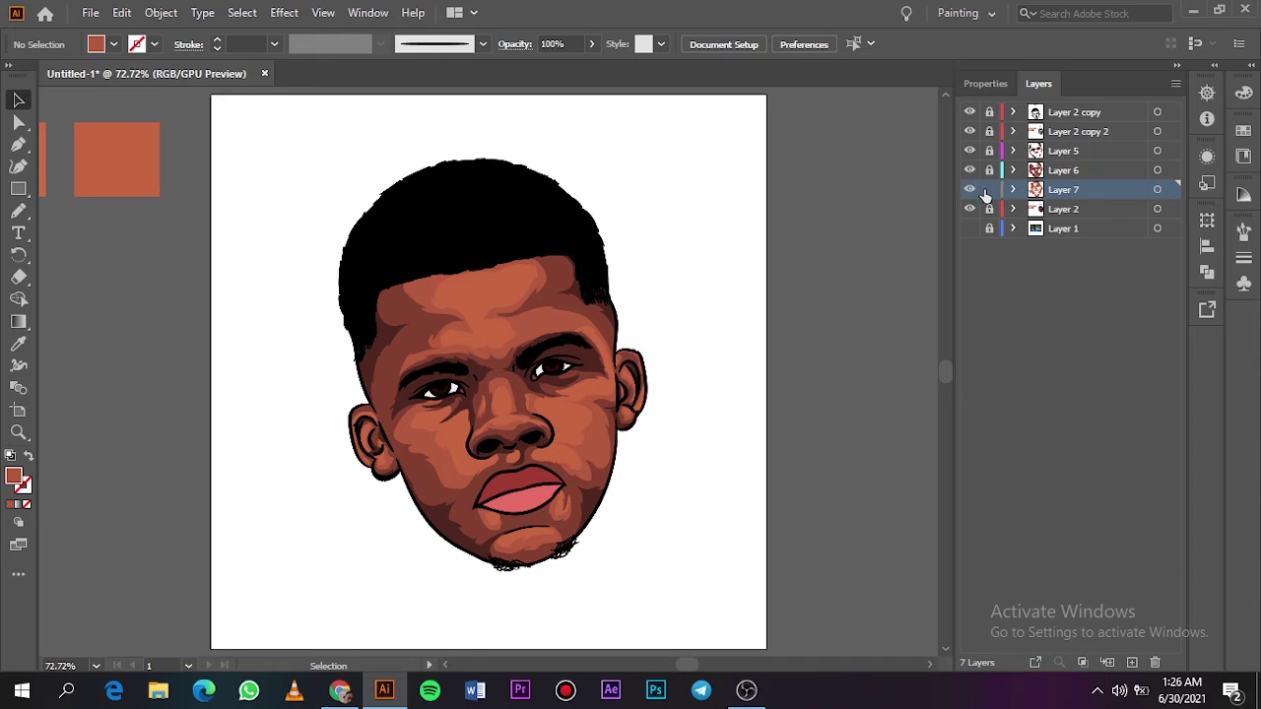
click(989, 189)
click(989, 150)
drag(332, 600, 278, 589)
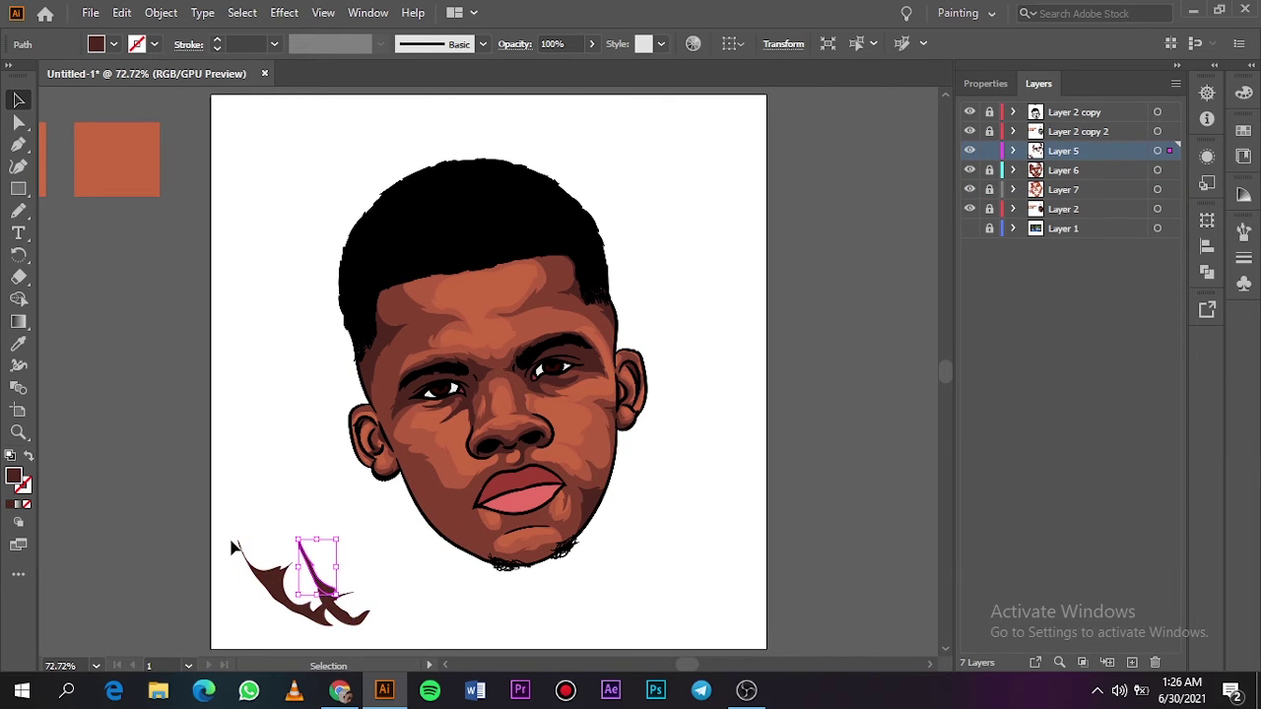
key(ctrl+z)
Step: Add a new layer above Layer 2
click(1070, 208)
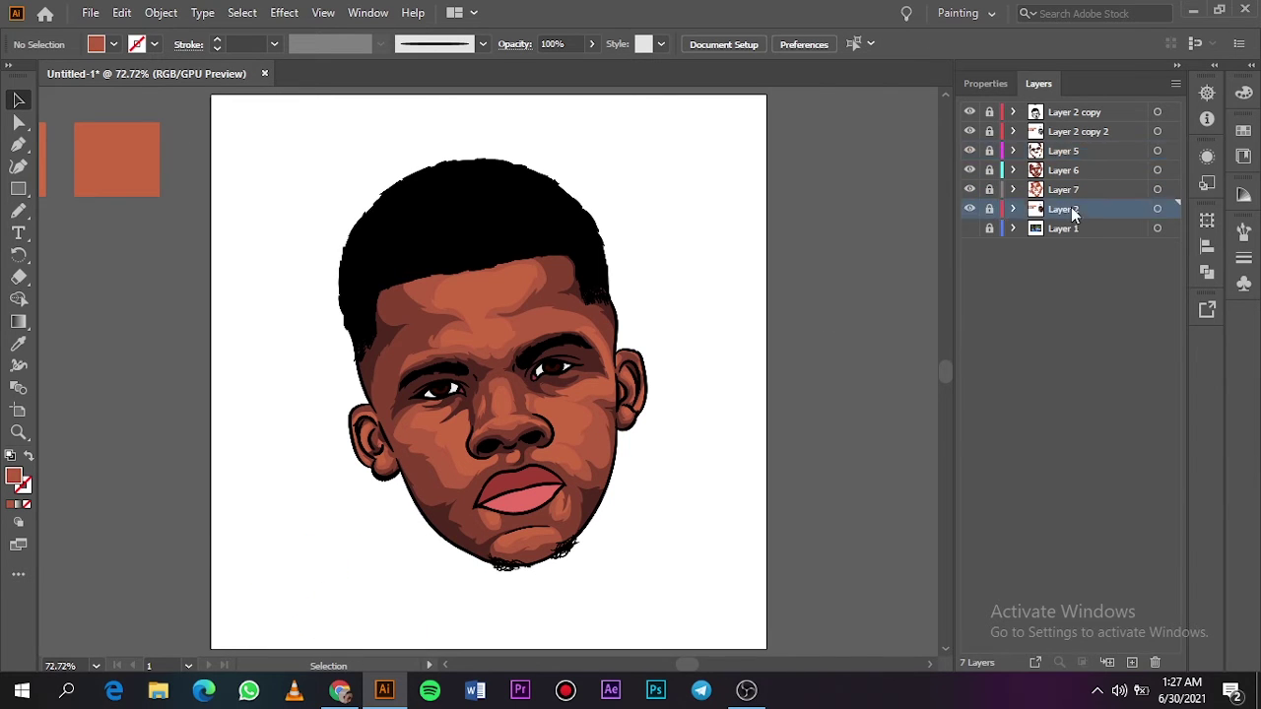
click(1131, 662)
mouse_move(687, 665)
mouse_down()
mouse_move(669, 665)
mouse_move(688, 665)
mouse_up()
Step: Sample the light skin-tone swatch and trace a highlight over the eyebrow and temple
key(i)
click(491, 158)
click(969, 247)
scroll(503, 350, up, 3)
key(n)
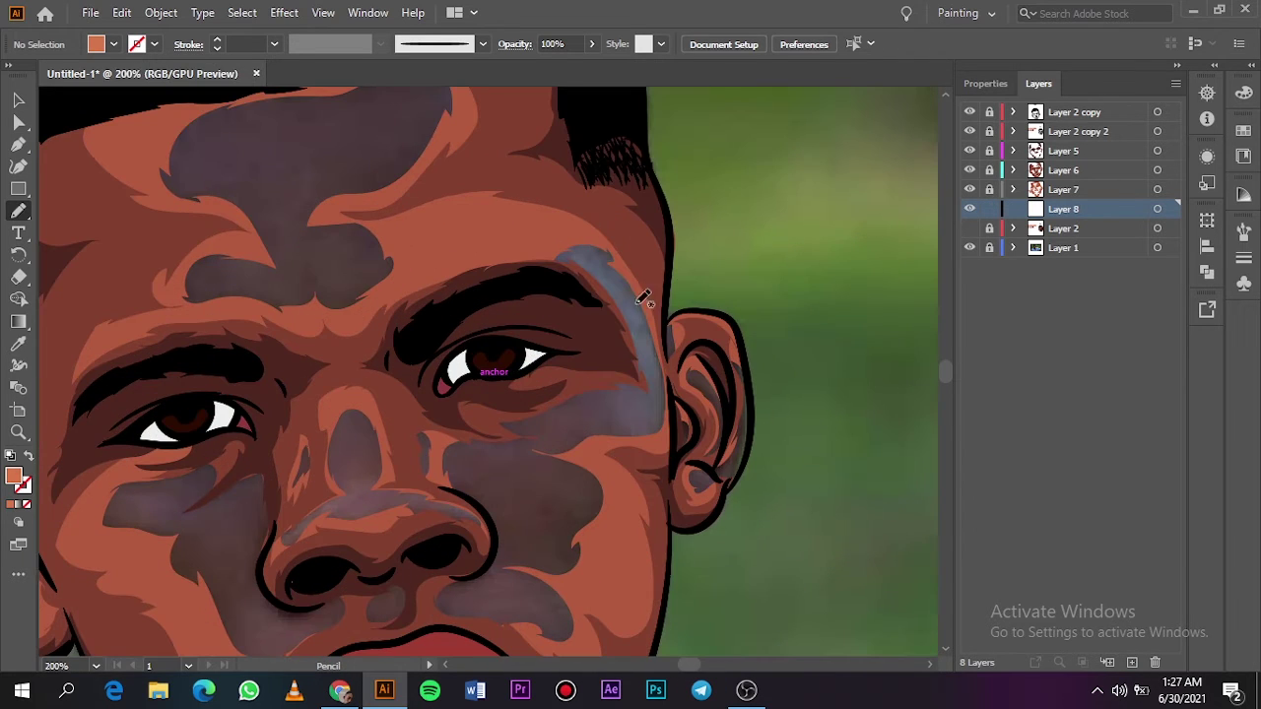
drag(631, 274, 580, 387)
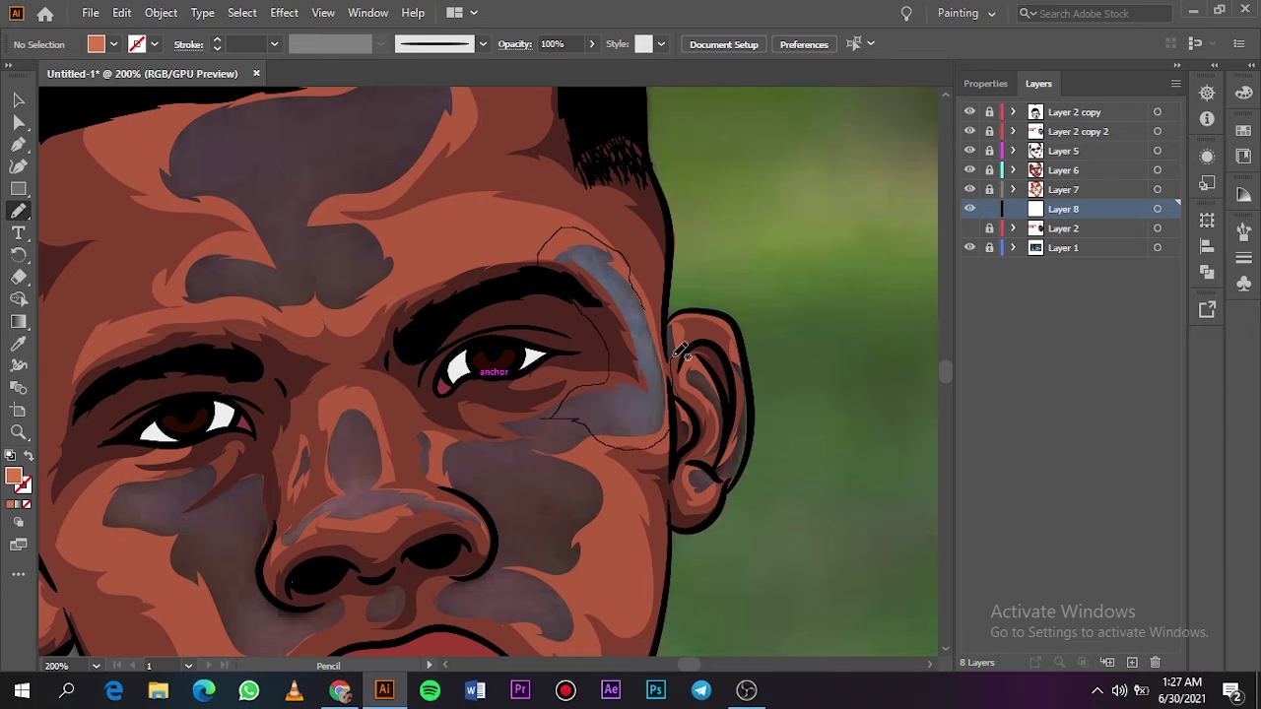
drag(679, 351, 679, 357)
Step: Draw light highlights around and right of the nose, and start one under the left eye
scroll(464, 360, down, 3)
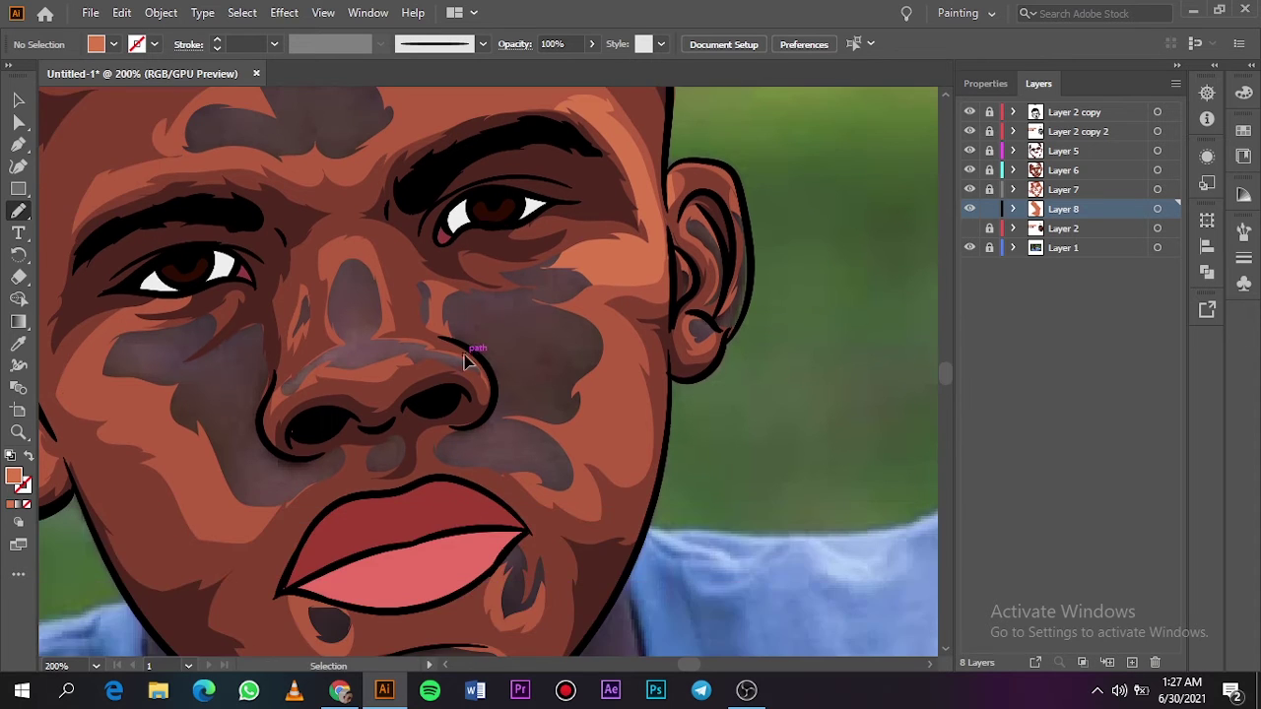
alt+scroll(464, 361, up, 1)
drag(433, 367, 425, 315)
mouse_move(279, 305)
mouse_down()
mouse_move(217, 344)
mouse_move(454, 366)
mouse_up()
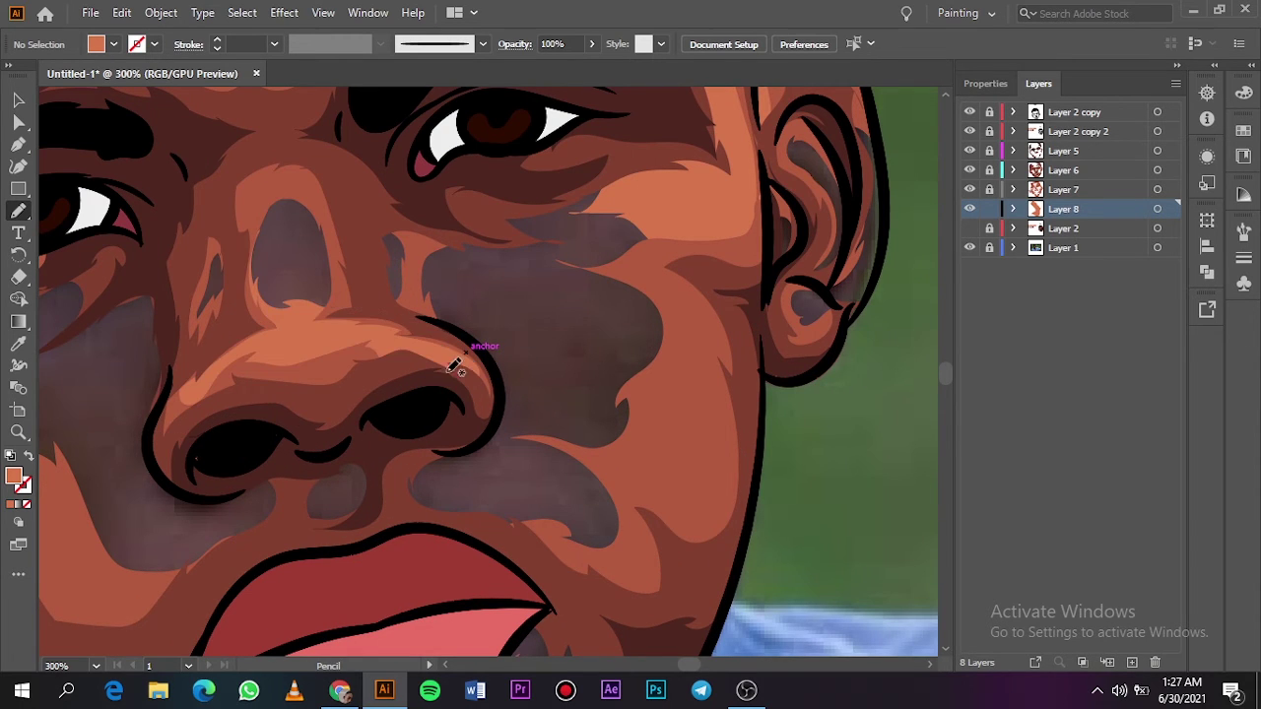
mouse_move(501, 414)
mouse_down()
mouse_move(667, 368)
mouse_move(462, 420)
mouse_move(501, 422)
mouse_up()
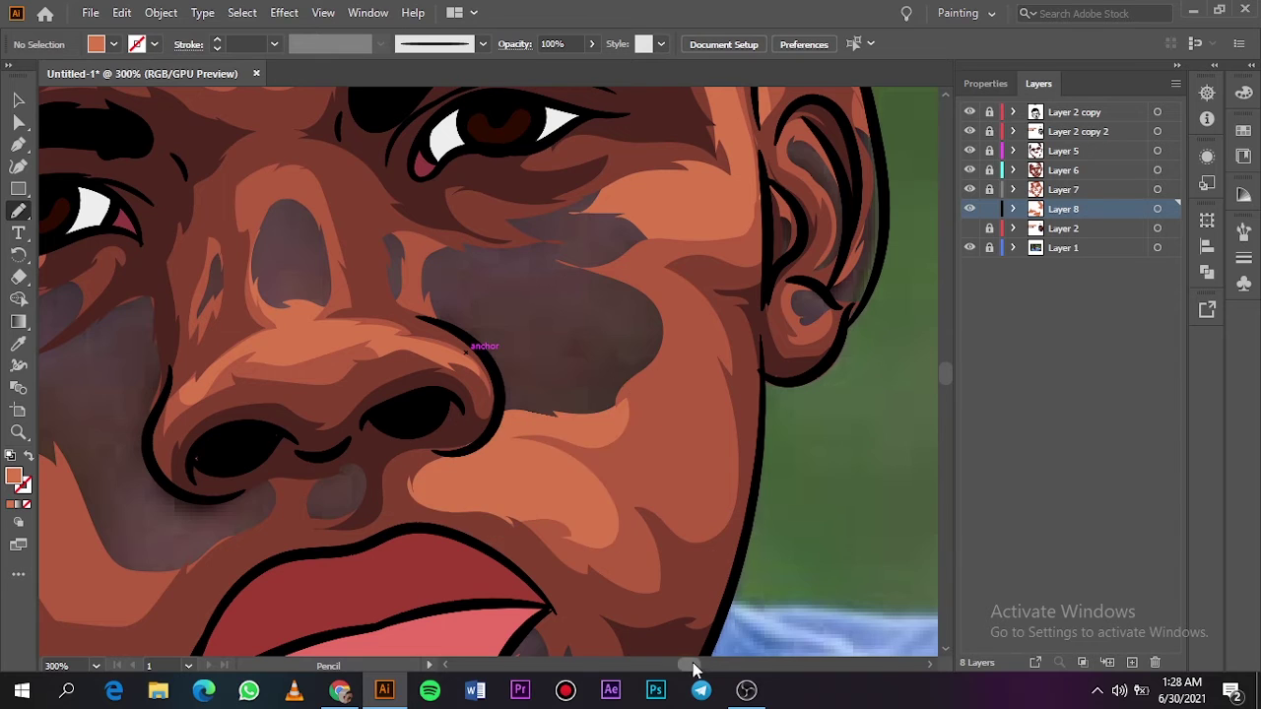
scroll(382, 357, left, 5)
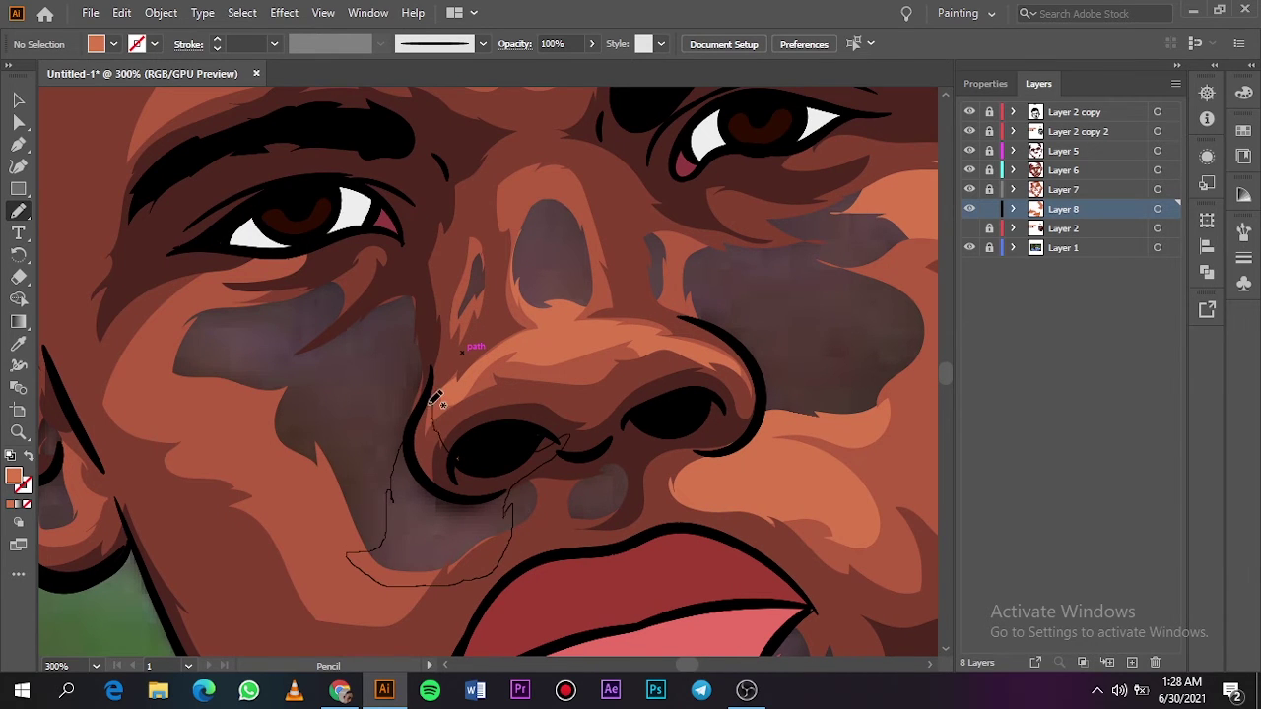
drag(399, 492, 433, 380)
mouse_move(264, 328)
mouse_down()
mouse_move(385, 444)
mouse_move(436, 319)
mouse_move(349, 282)
mouse_move(300, 339)
mouse_up()
Step: Trace a lighter highlight across the forehead and brow
key(ctrl+0)
click(969, 247)
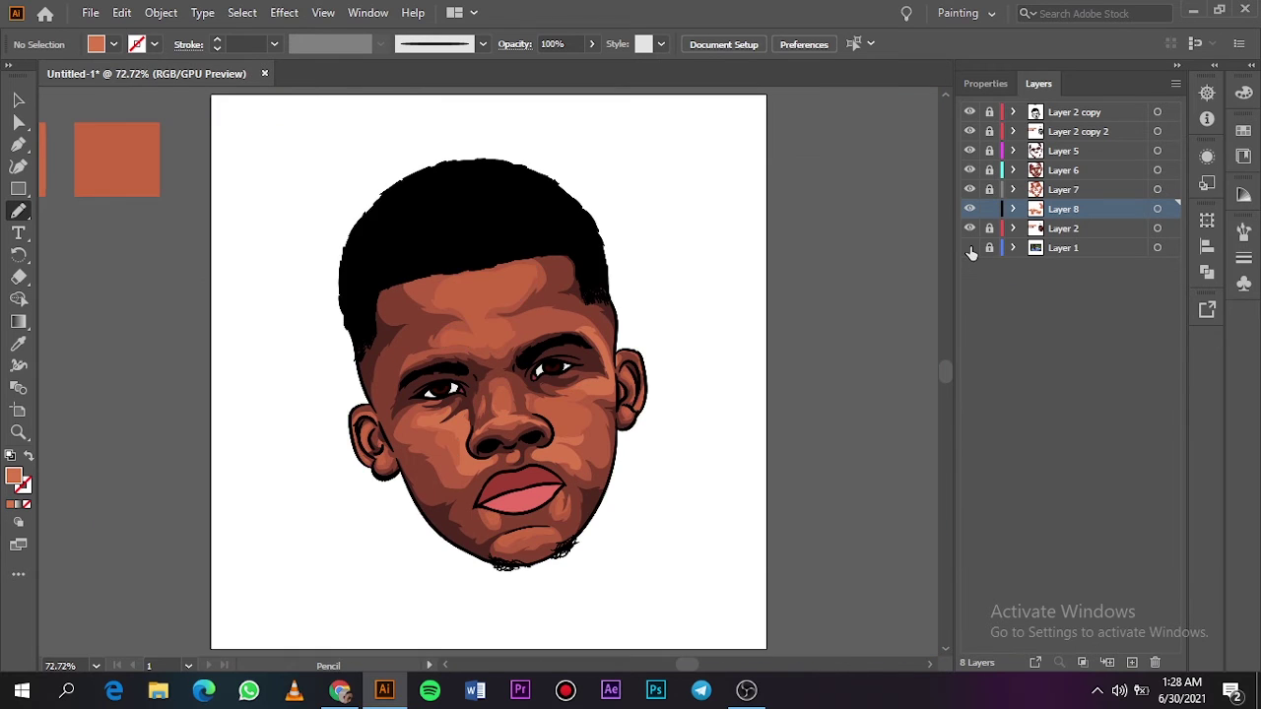
alt+scroll(414, 321, up, 2)
key(ctrl+plus)
key(ctrl+plus)
key(ctrl+plus)
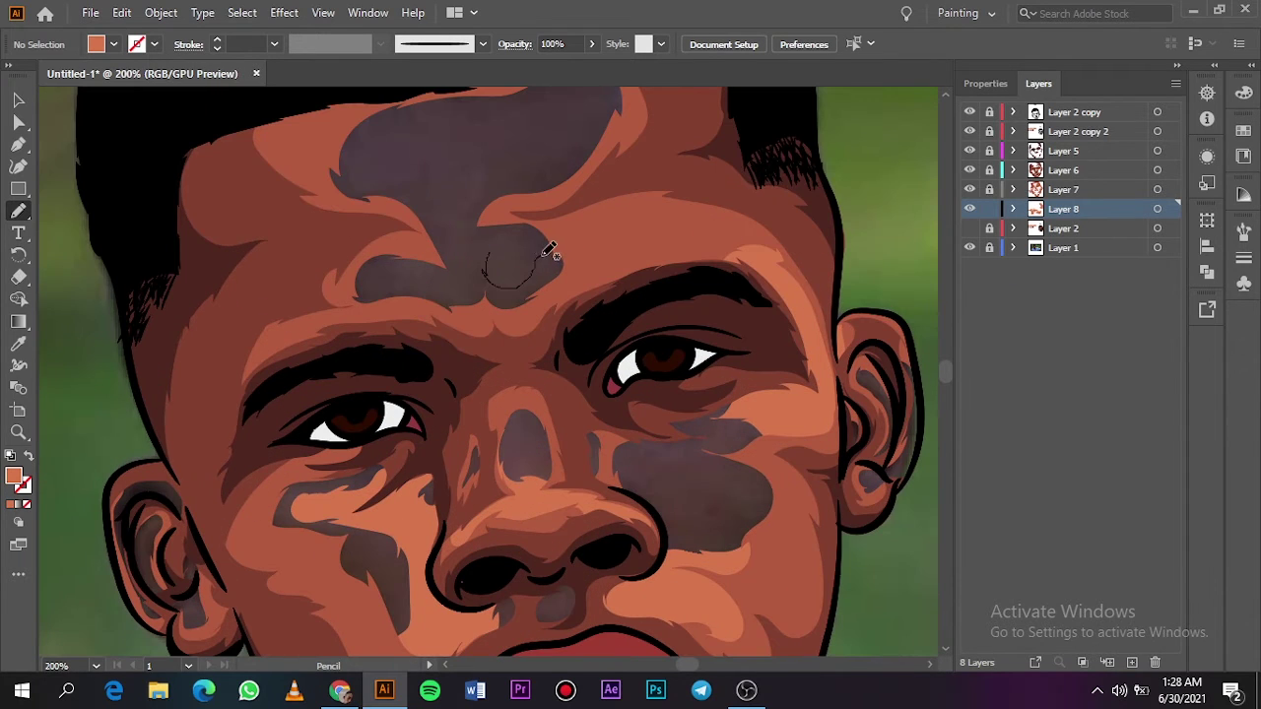
drag(543, 254, 488, 214)
drag(597, 117, 283, 179)
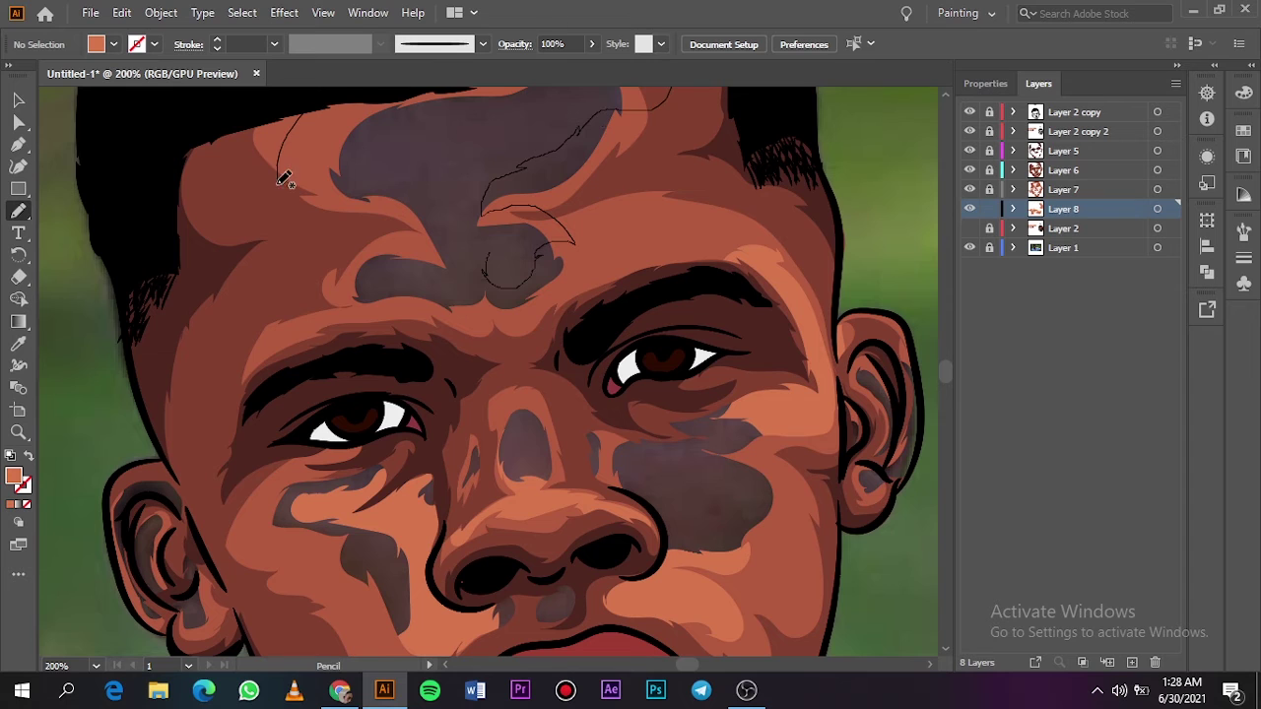
drag(477, 253, 512, 279)
Step: Draw additional light highlight shapes on the lower face
key(v)
scroll(946, 377, down, 2)
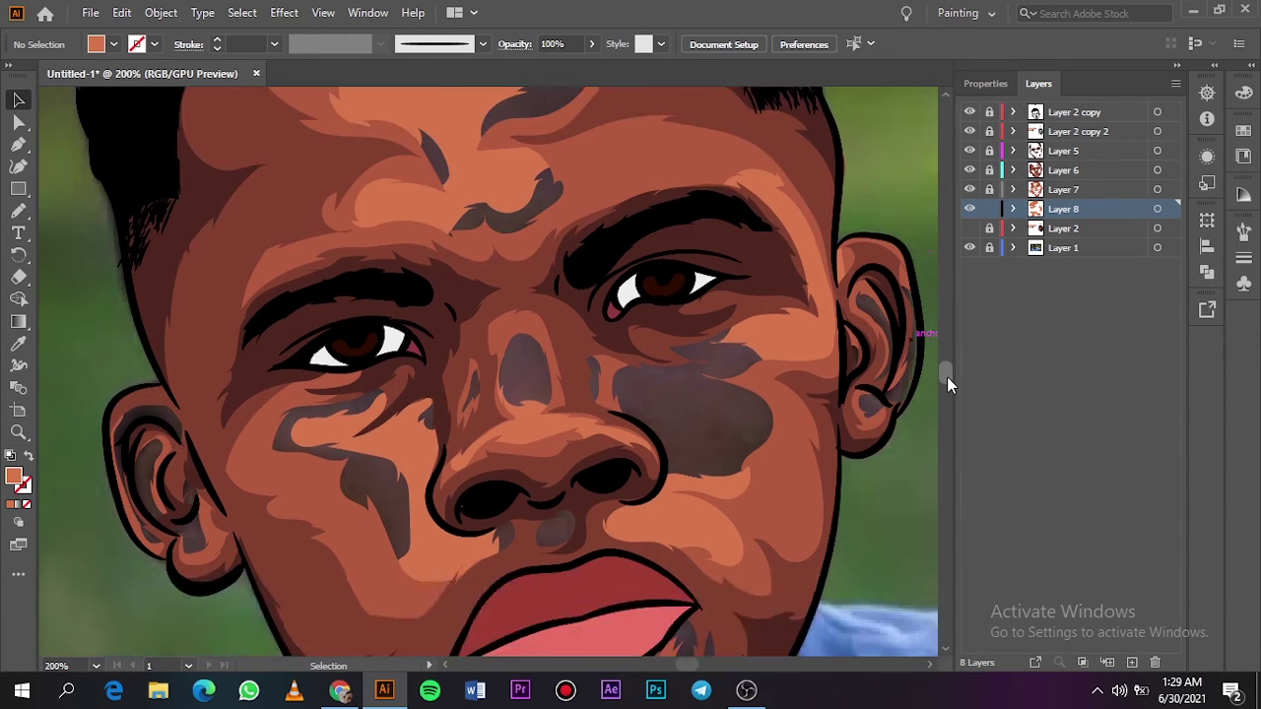
scroll(946, 376, down, 5)
key(ctrl+plus)
key(n)
mouse_move(525, 545)
mouse_down()
mouse_move(667, 509)
mouse_move(887, 506)
mouse_move(581, 621)
mouse_up()
scroll(943, 382, down, 5)
scroll(944, 382, up, 5)
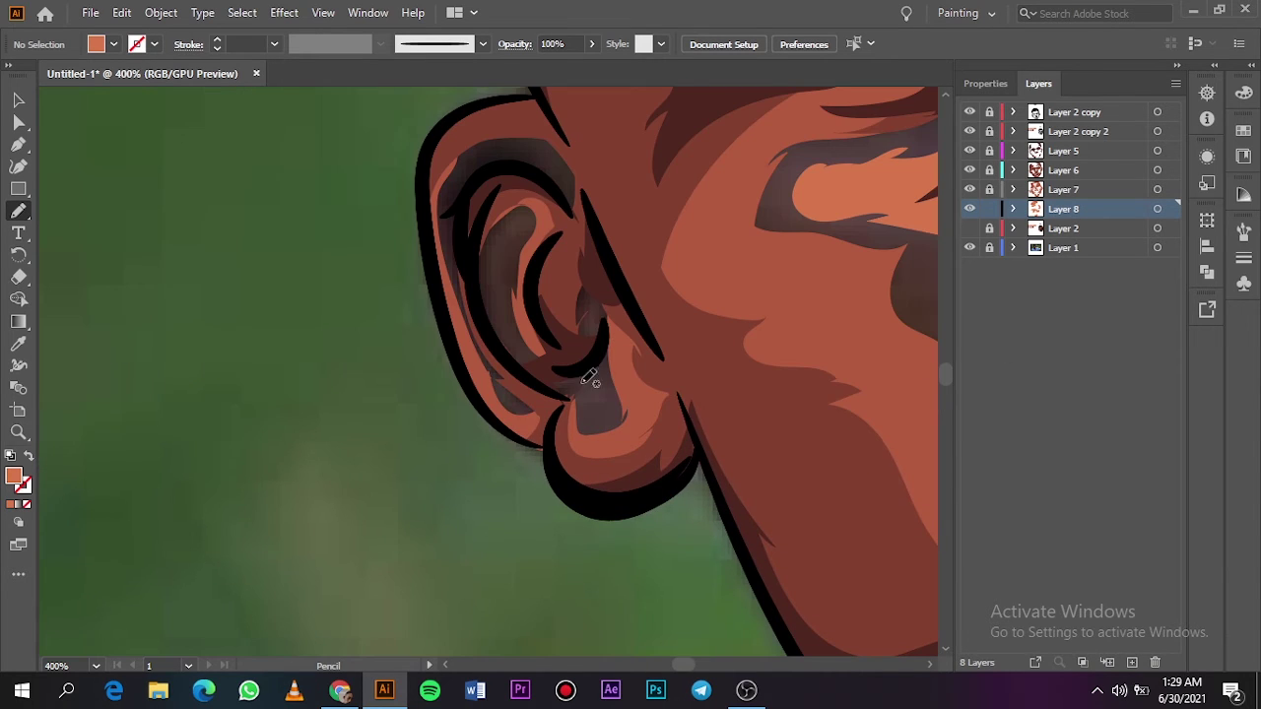
drag(591, 365, 644, 437)
drag(611, 336, 583, 295)
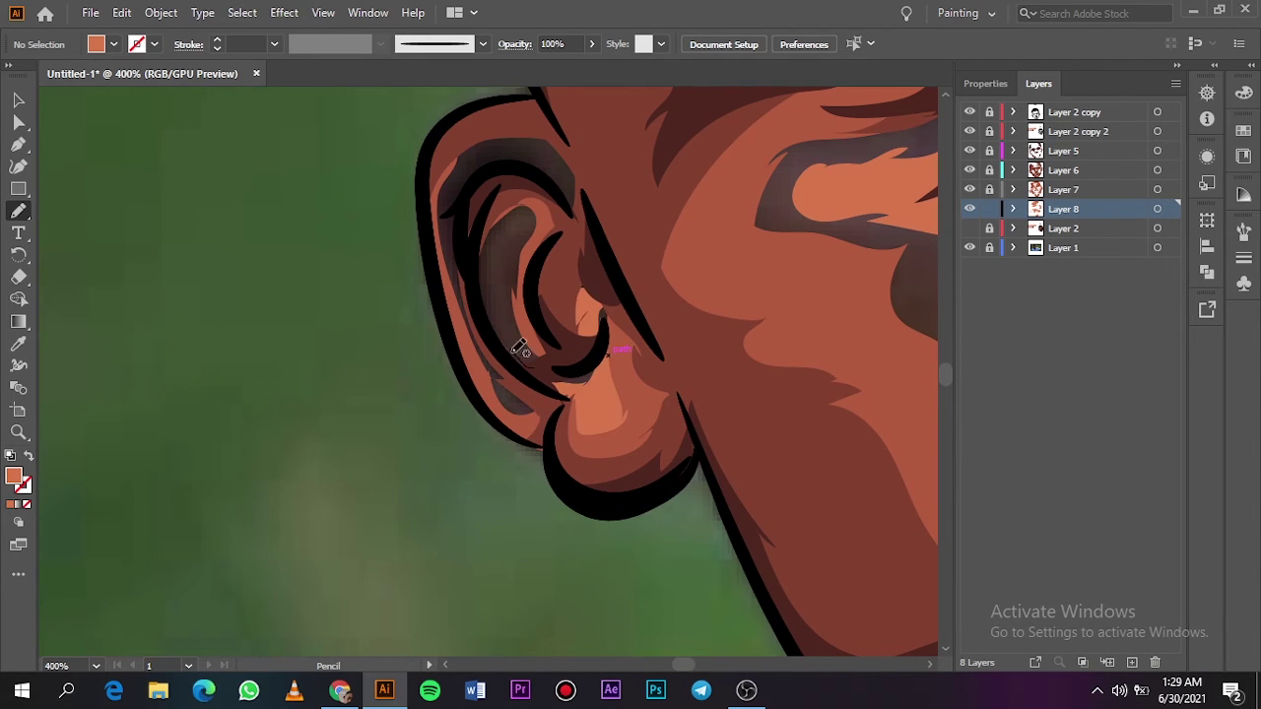
Step: Paint lighter highlights inside the ear and a highlight stroke across the cheek
drag(517, 355, 532, 382)
mouse_move(530, 414)
mouse_down()
mouse_move(478, 367)
mouse_move(475, 258)
mouse_up()
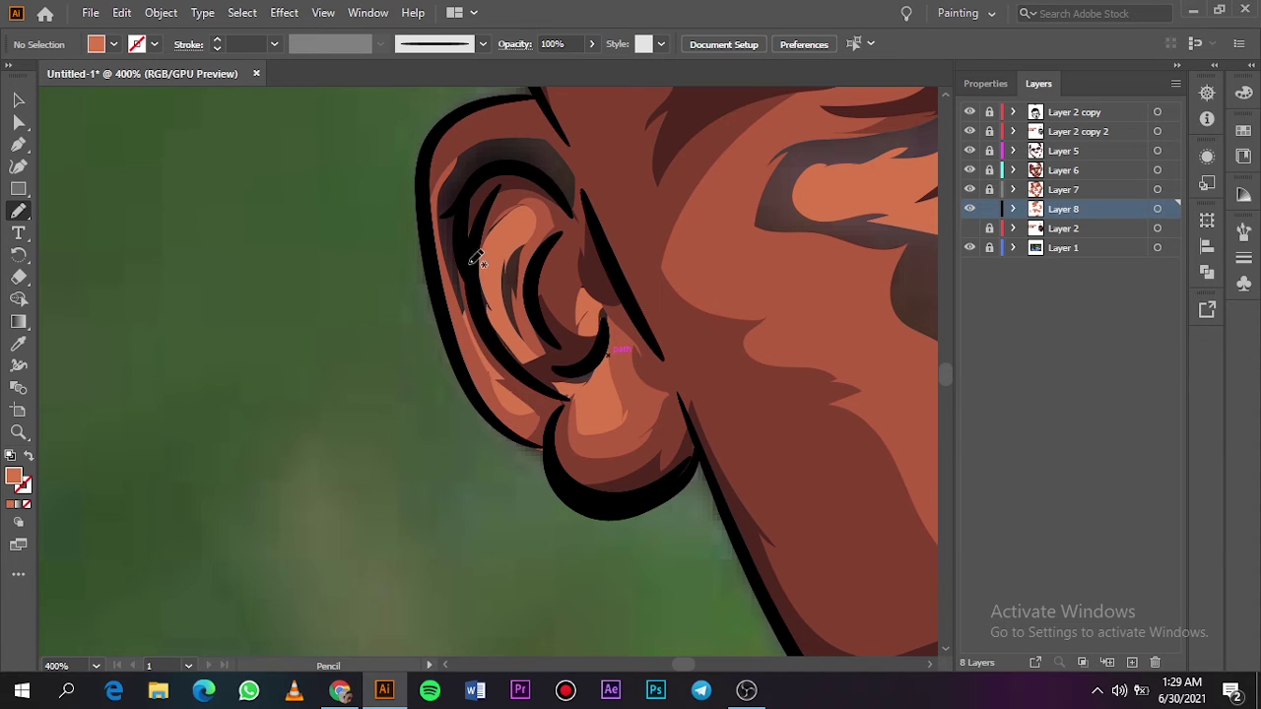
key(ctrl+0)
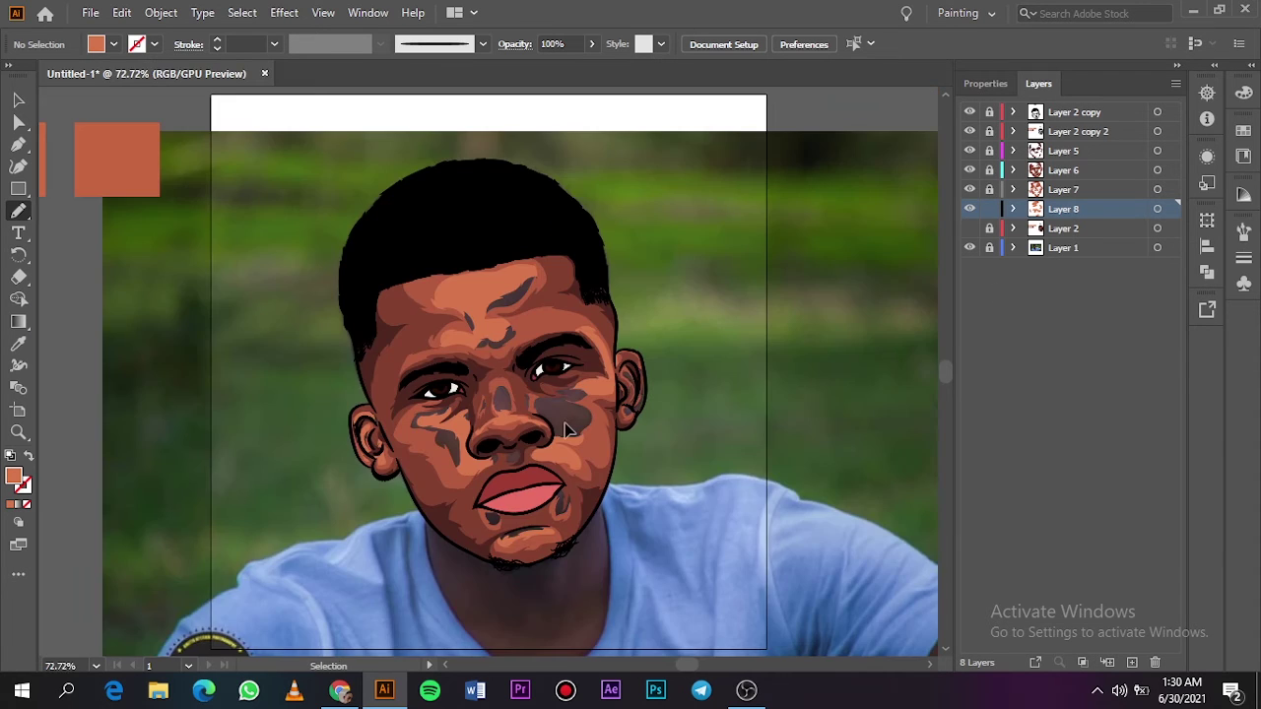
key(ctrl+equal)
key(ctrl+equal)
key(ctrl+equal)
mouse_move(719, 514)
mouse_down()
mouse_move(667, 422)
mouse_move(697, 577)
mouse_move(572, 472)
mouse_move(650, 532)
mouse_up()
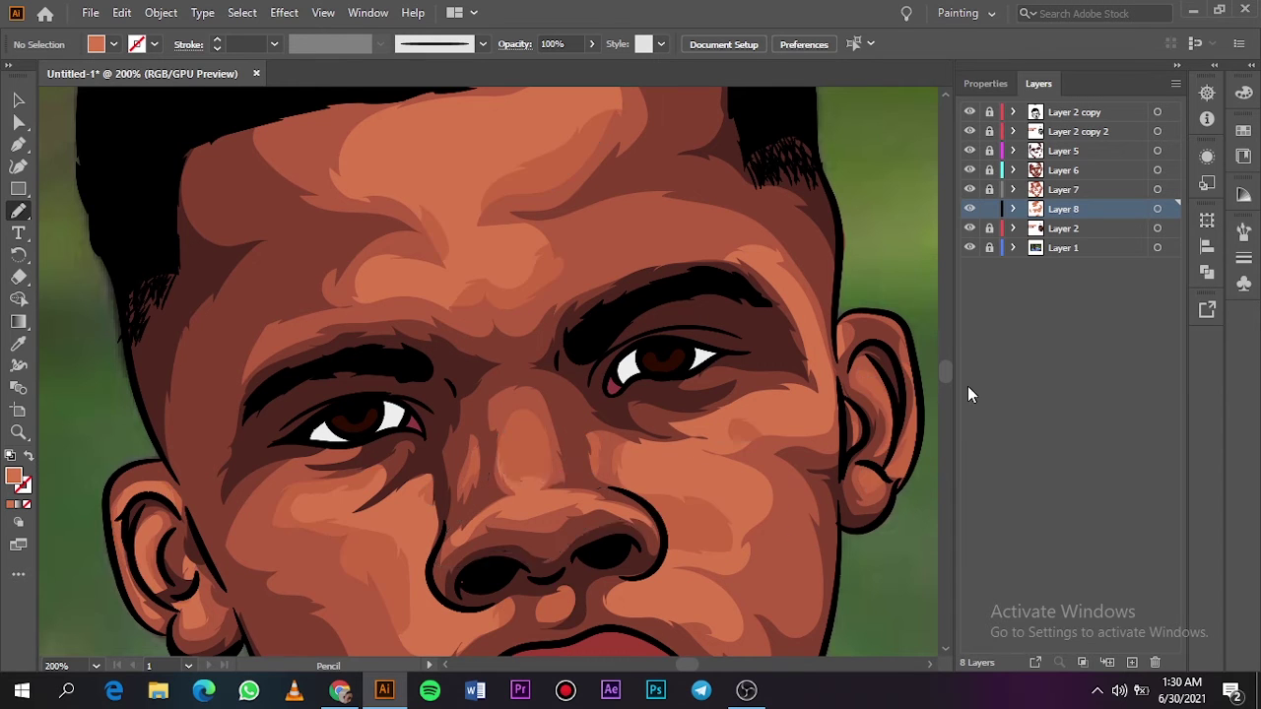
key(ctrl+0)
Step: Hide the photo, create a new layer above Layer 2 and eyedrop a sample fill colour
click(969, 247)
click(969, 228)
click(1063, 228)
click(1132, 662)
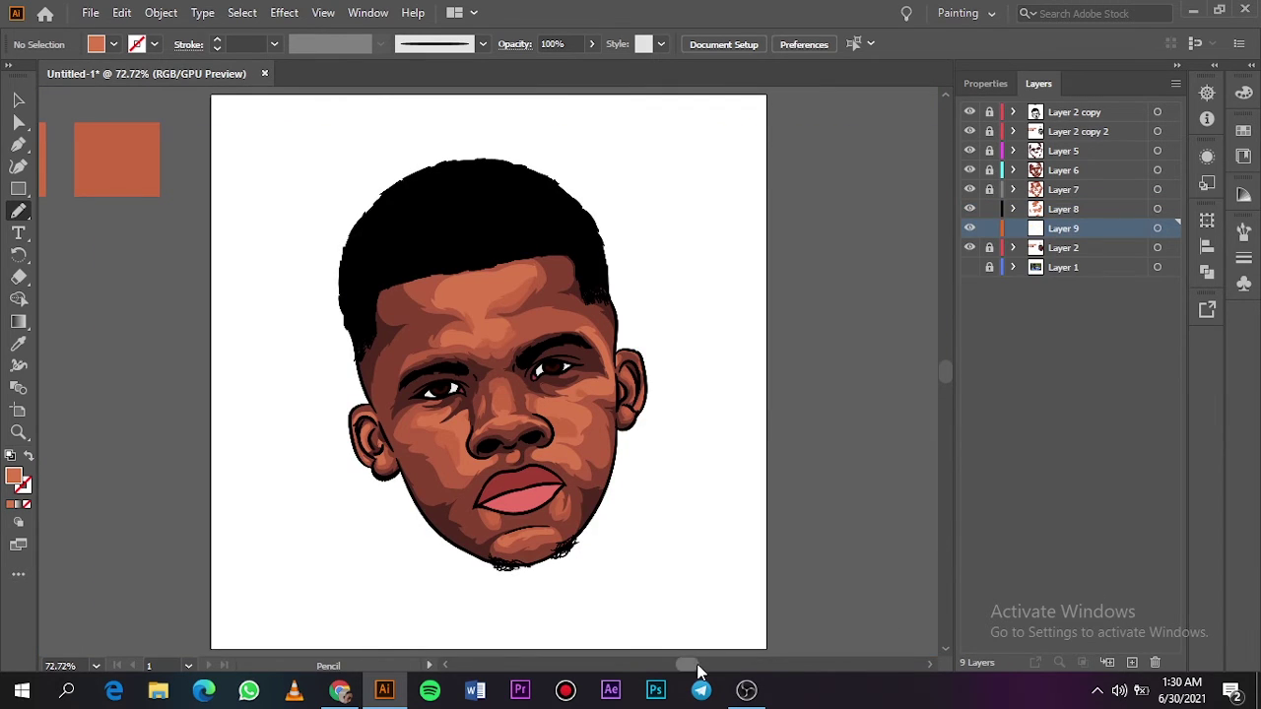
drag(689, 668, 692, 670)
key(i)
click(168, 129)
Step: Add Layer 10 for highlights, move Layer 9 beneath Layer 2, and target Layer 10
click(970, 267)
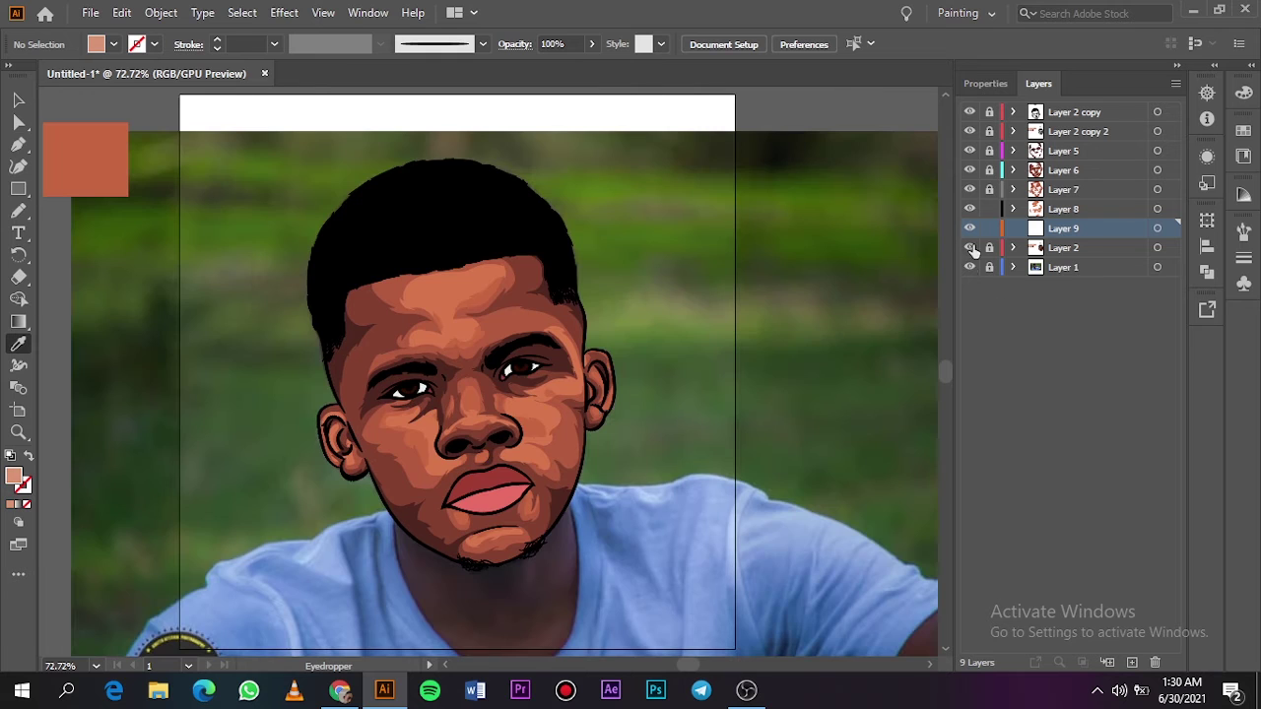
click(994, 213)
key(ctrl+plus)
key(ctrl+plus)
key(ctrl+plus)
key(n)
click(973, 219)
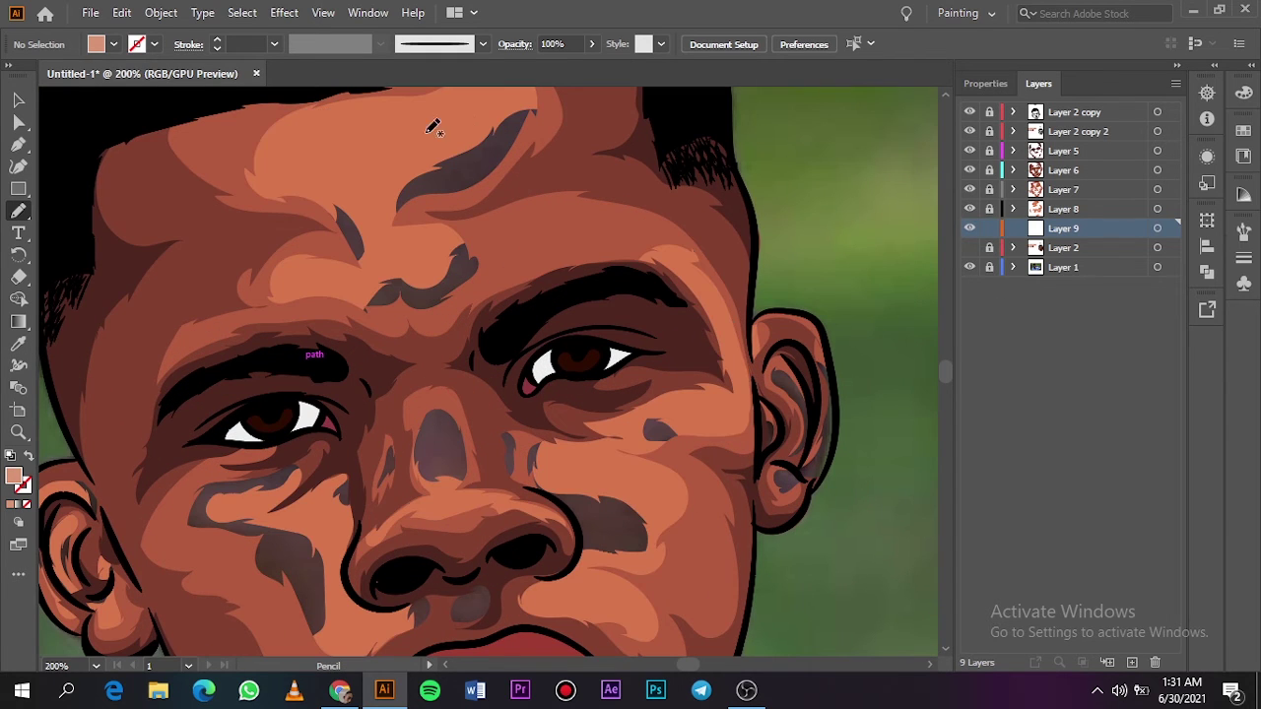
key(ctrl+l)
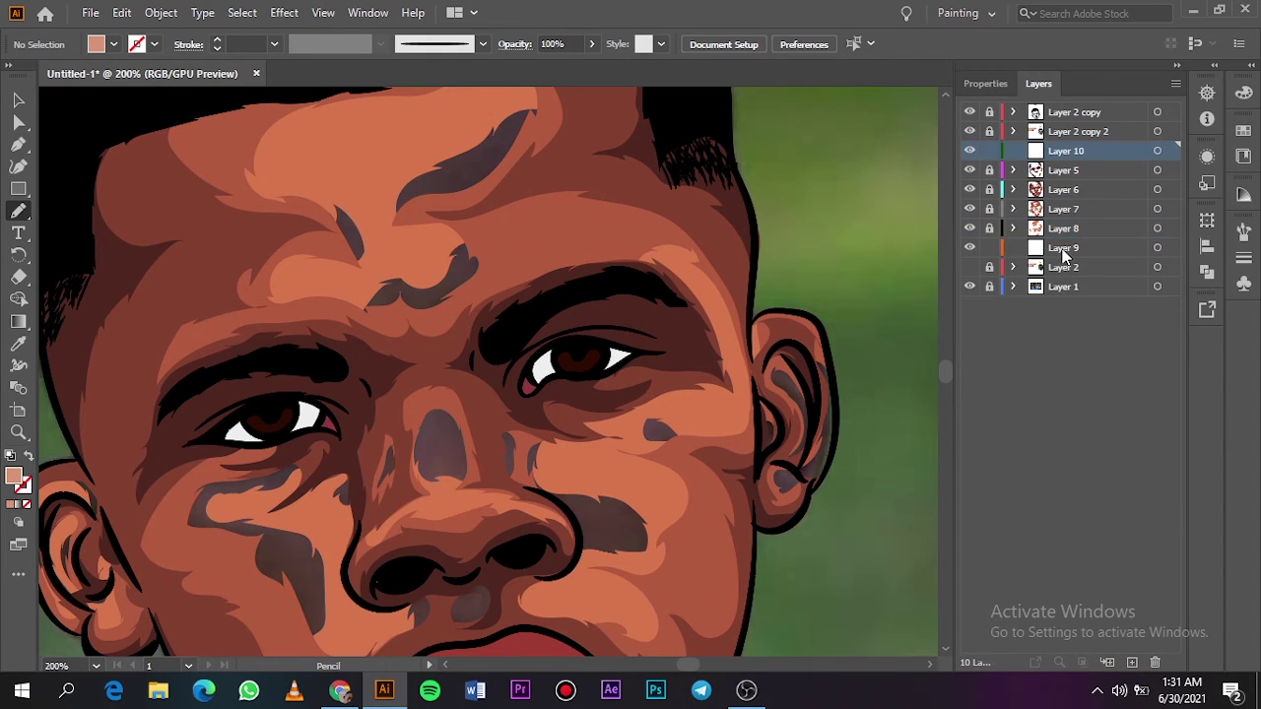
drag(1064, 247, 1044, 262)
scroll(926, 384, up, 3)
click(1074, 158)
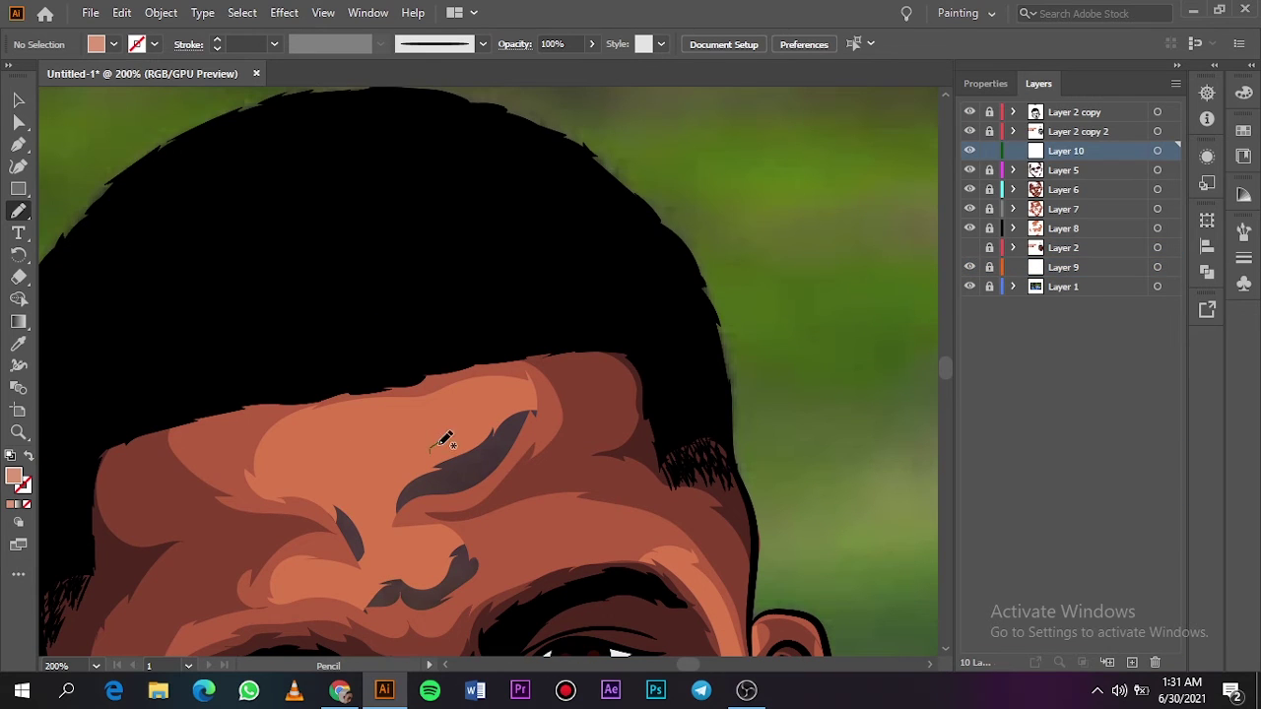
Step: Draw pale highlight shapes across the forehead and above the brow
drag(438, 443, 322, 419)
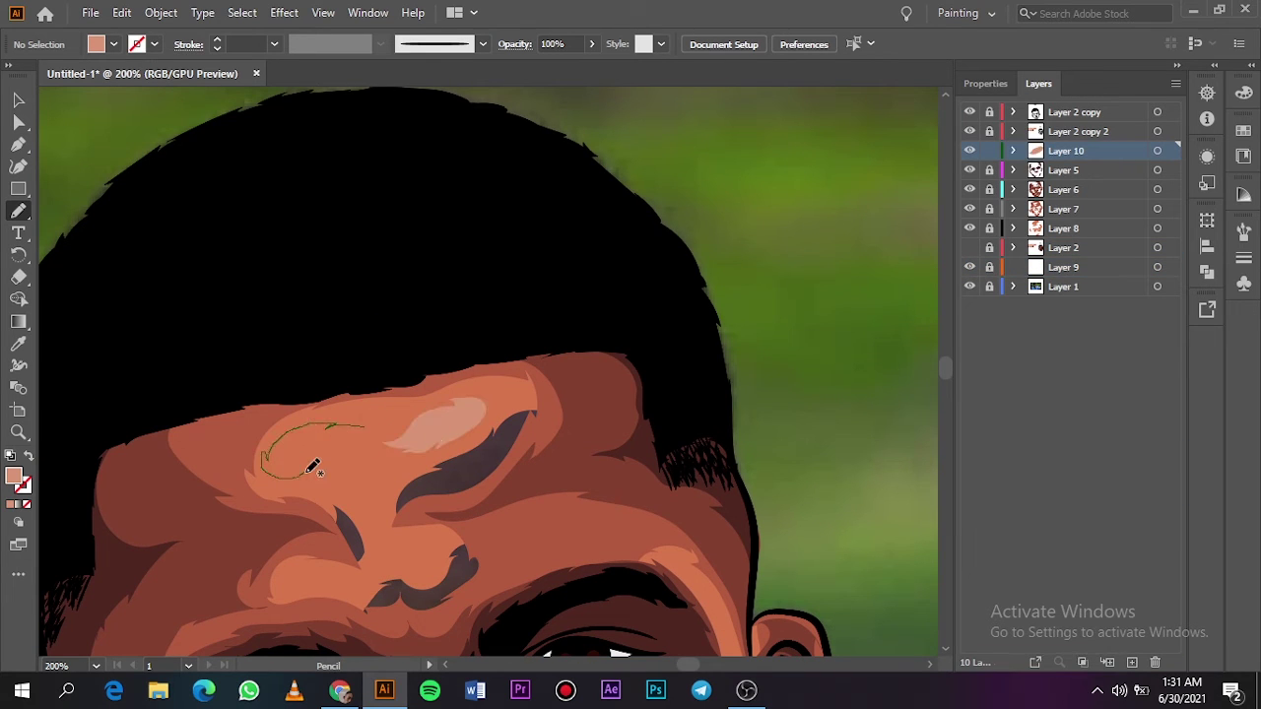
drag(384, 446, 389, 448)
key(ctrl+0)
click(969, 247)
click(970, 287)
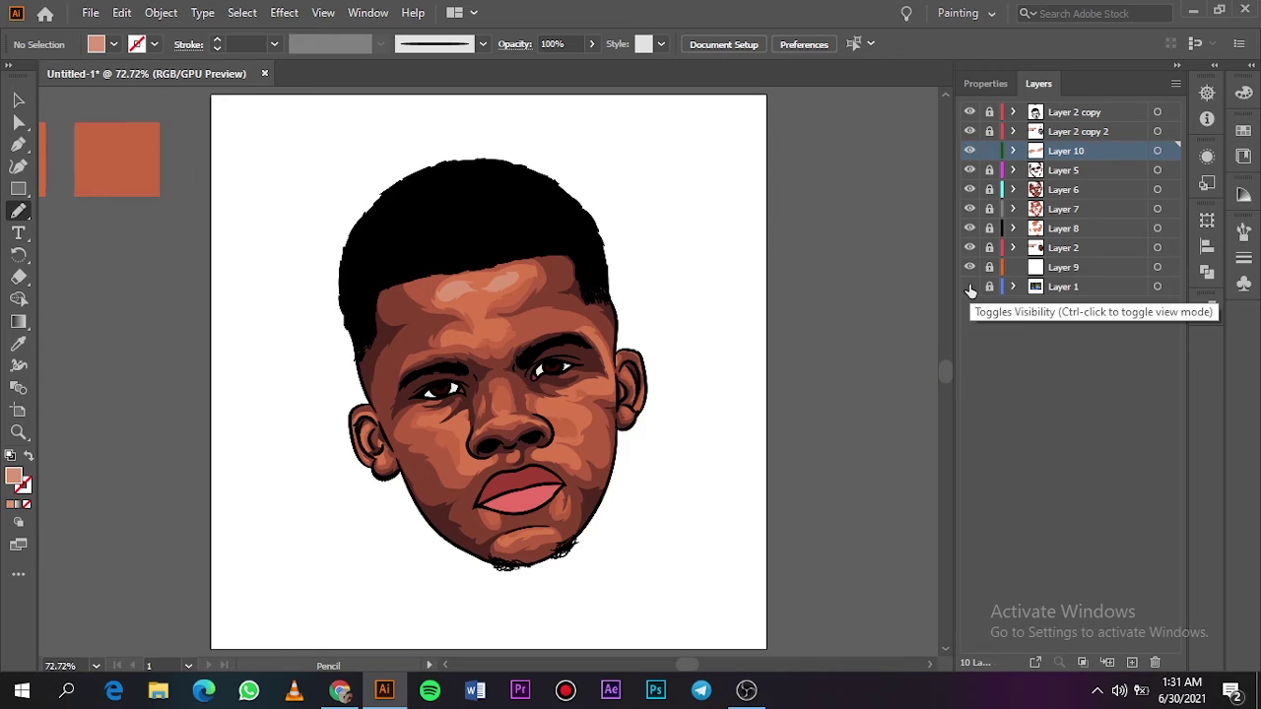
click(969, 267)
scroll(634, 273, up, 3)
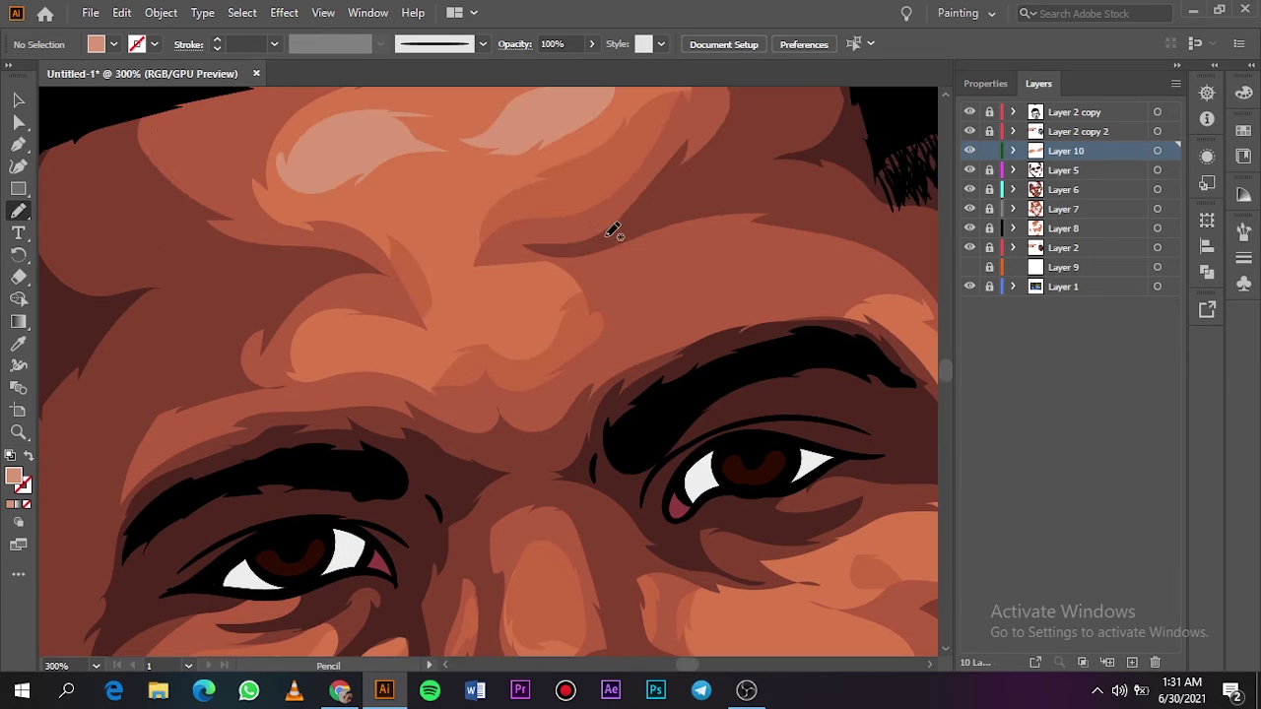
drag(360, 358, 422, 344)
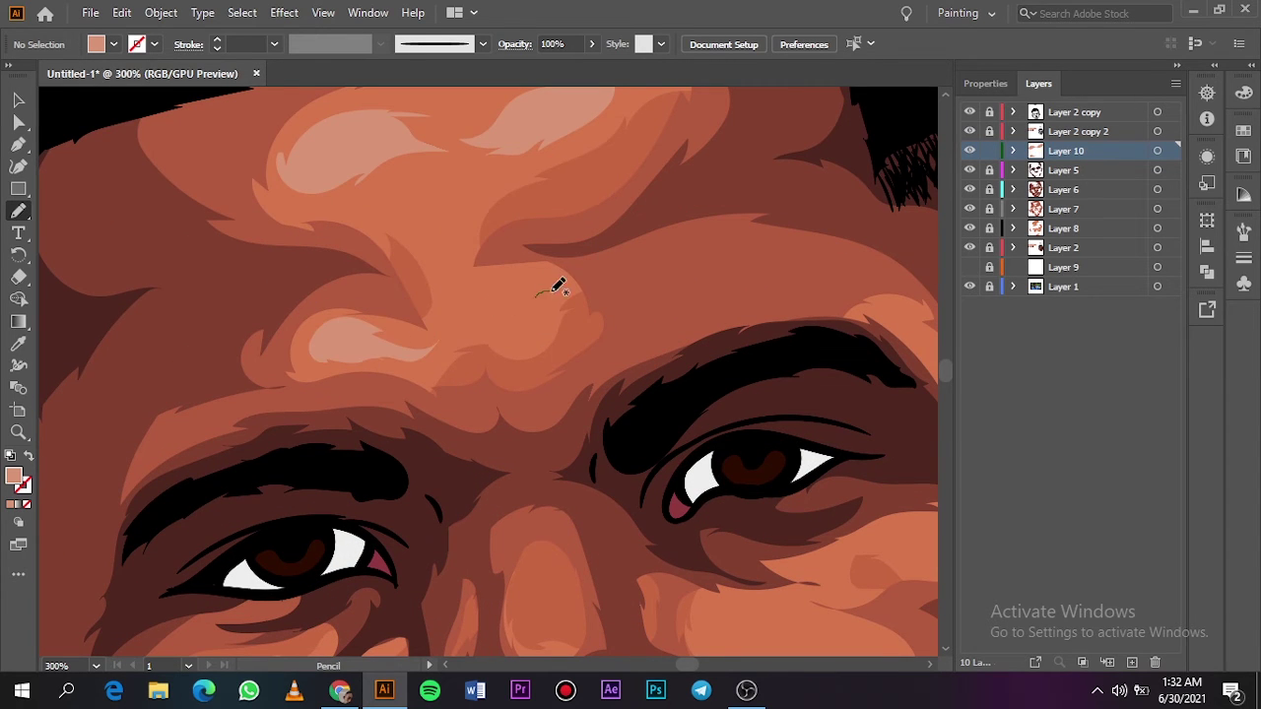
Step: Draw pale highlights along the side and top of the nose
key(ctrl+0)
click(969, 287)
click(969, 287)
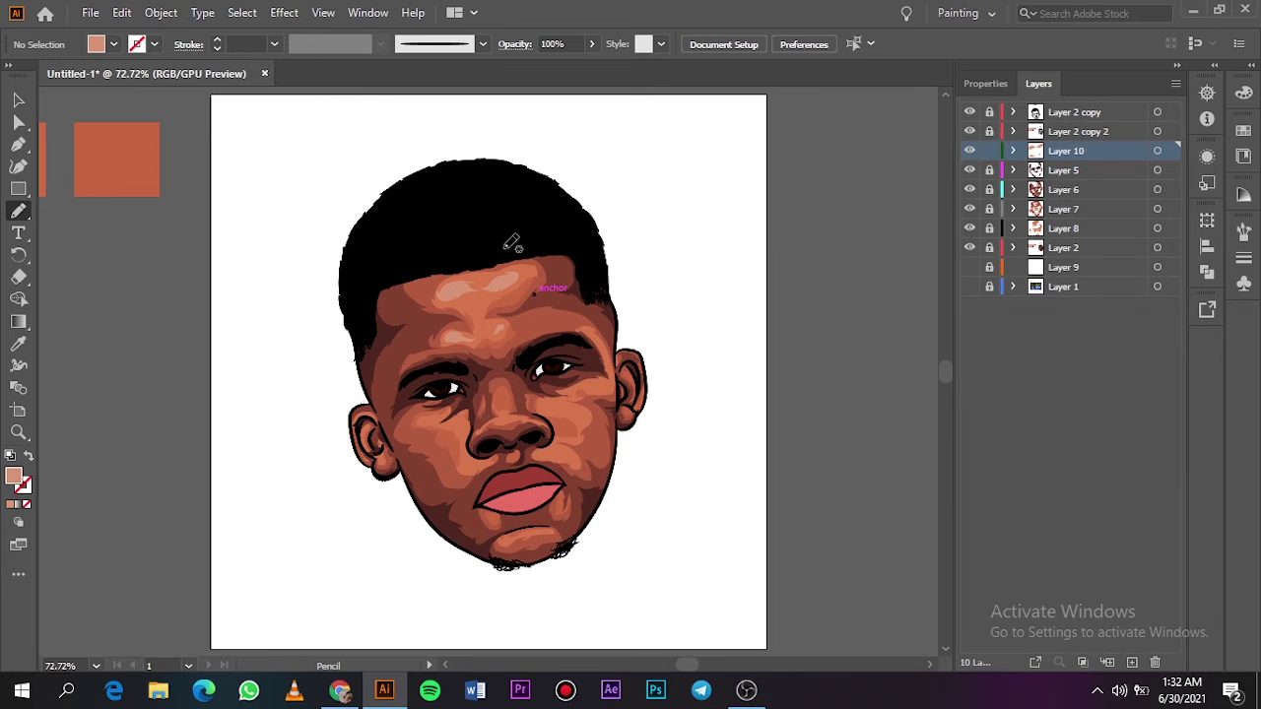
scroll(495, 450, up, 4)
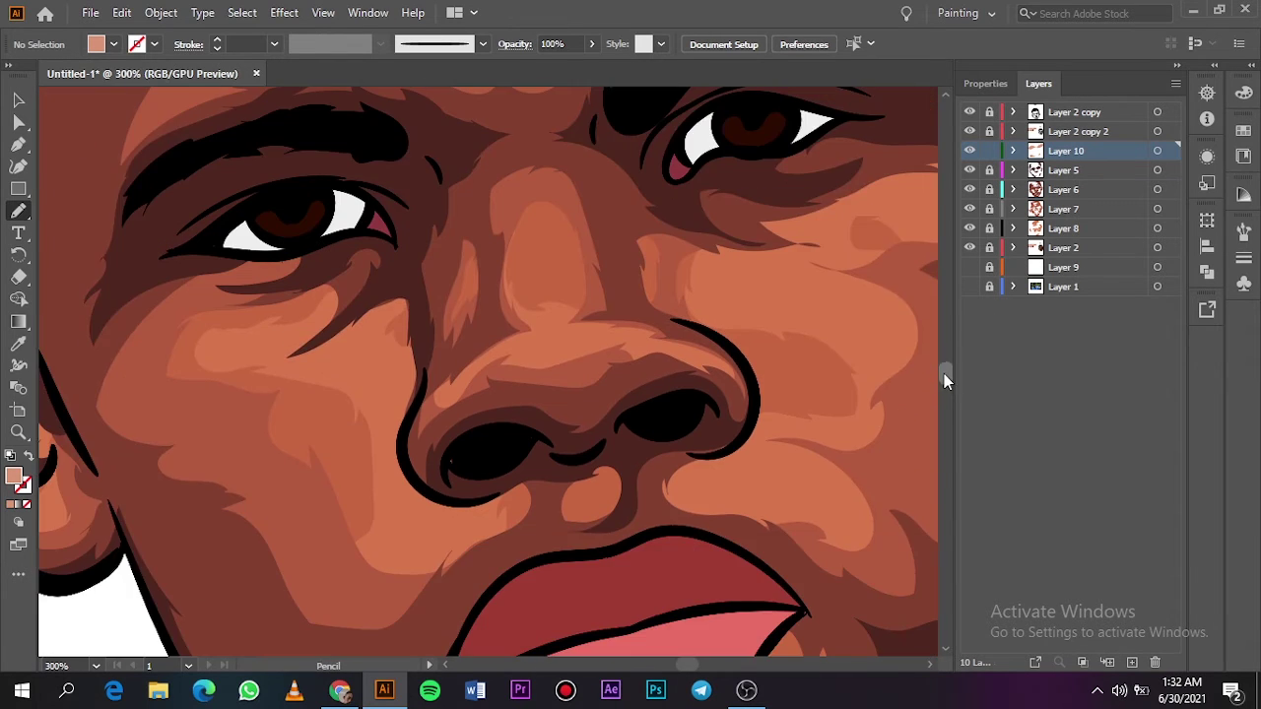
scroll(495, 450, up, 1)
drag(571, 264, 569, 268)
drag(454, 380, 434, 402)
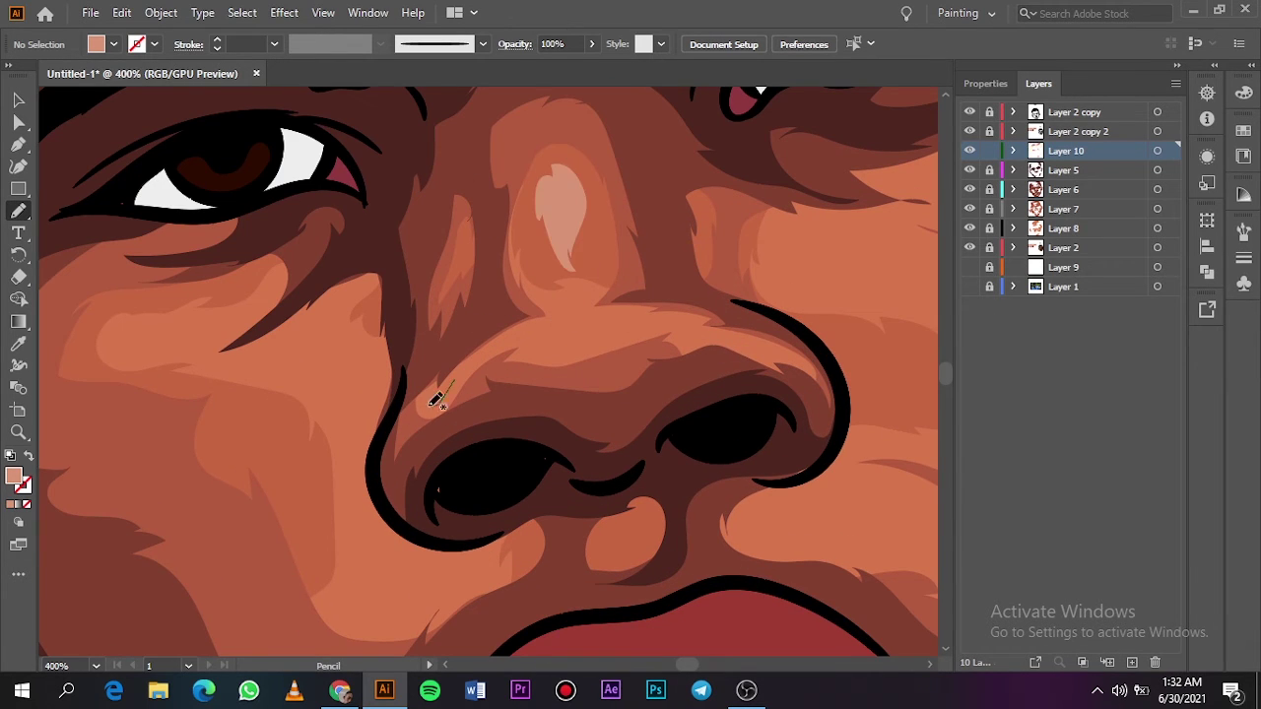
drag(503, 345, 513, 345)
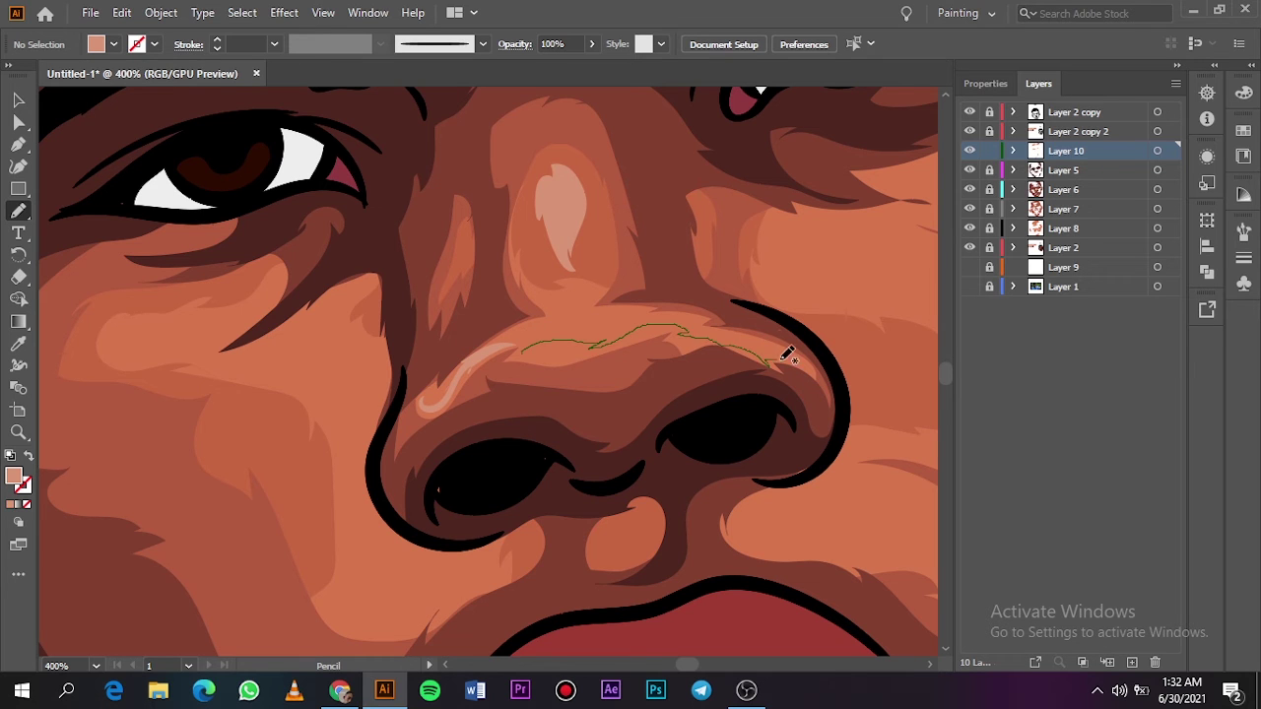
mouse_move(783, 358)
mouse_down()
mouse_move(569, 332)
mouse_move(512, 343)
mouse_up()
key(ctrl+0)
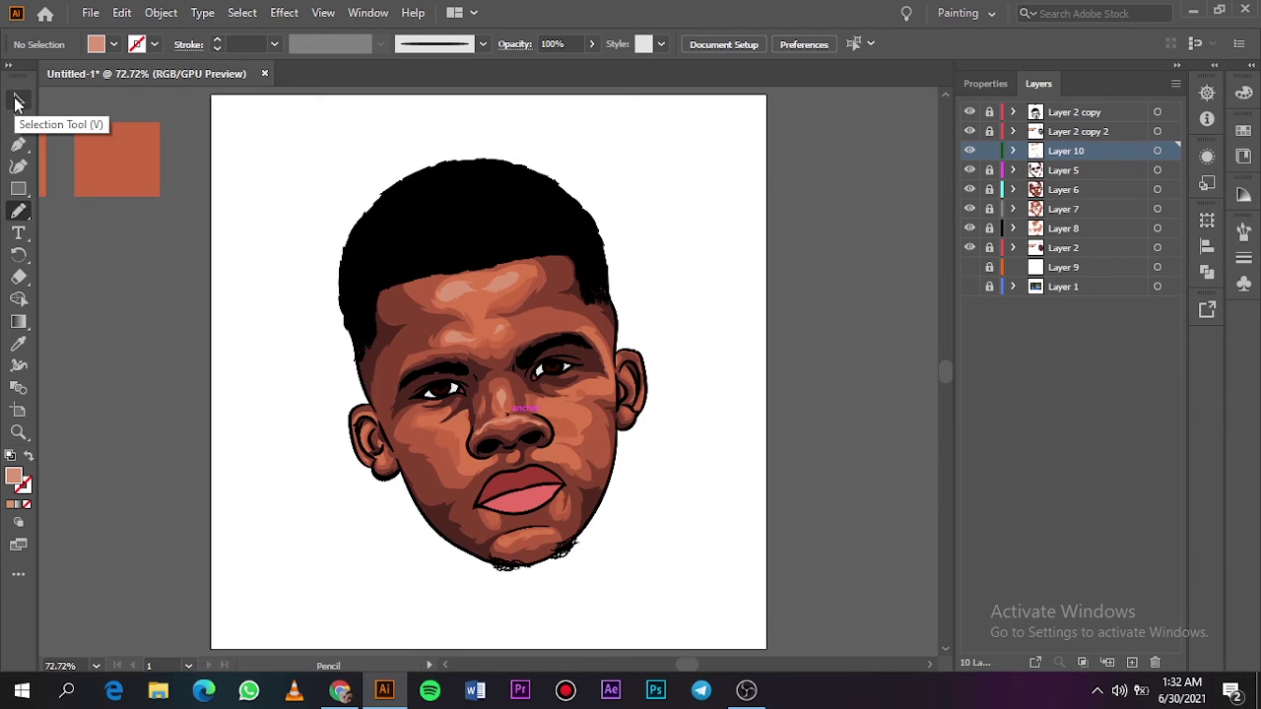
Step: Add pale highlights on the cheek under the eye and beside the nostril
scroll(273, 560, up, 2)
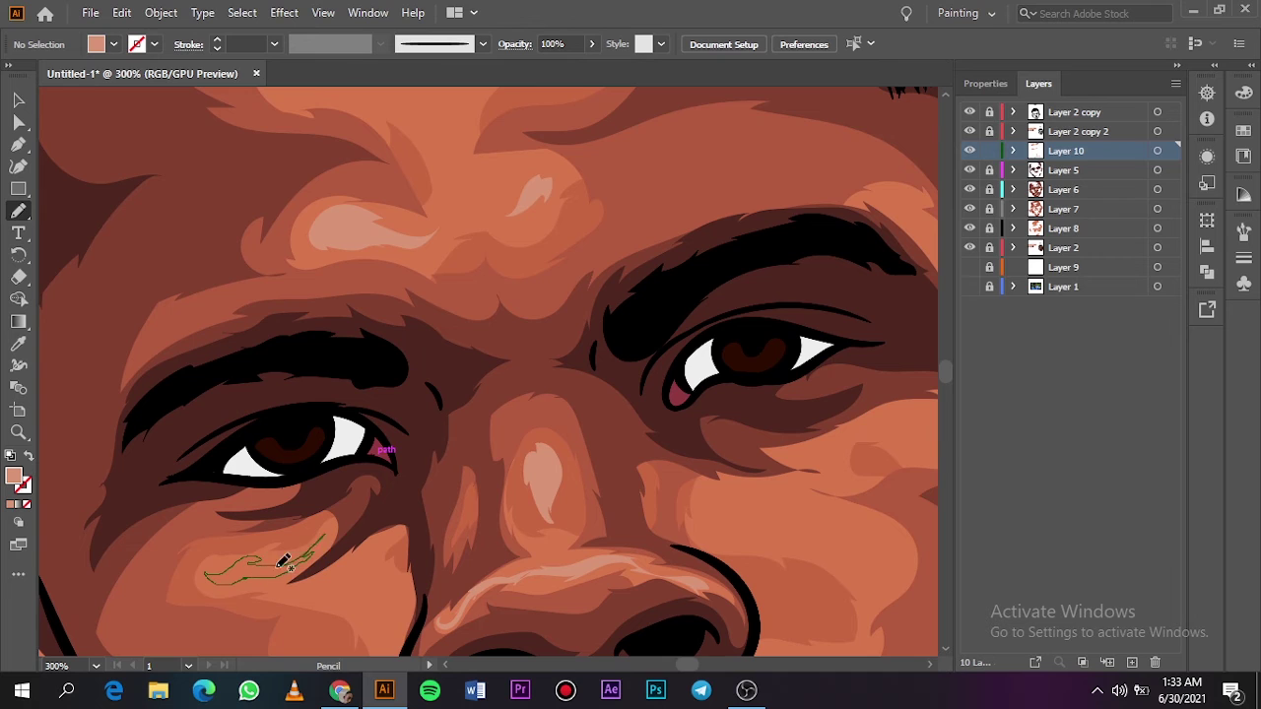
drag(283, 560, 285, 561)
scroll(286, 561, down, 5)
scroll(476, 515, up, 3)
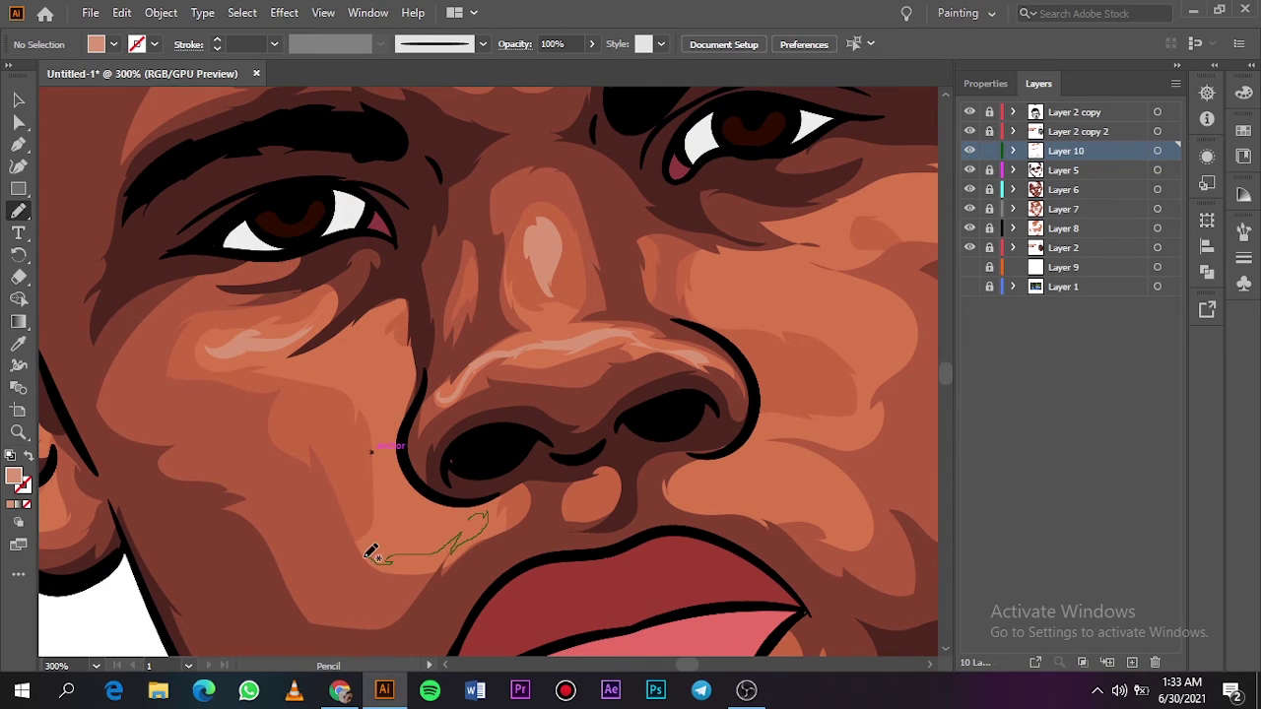
drag(372, 552, 374, 555)
drag(394, 364, 392, 367)
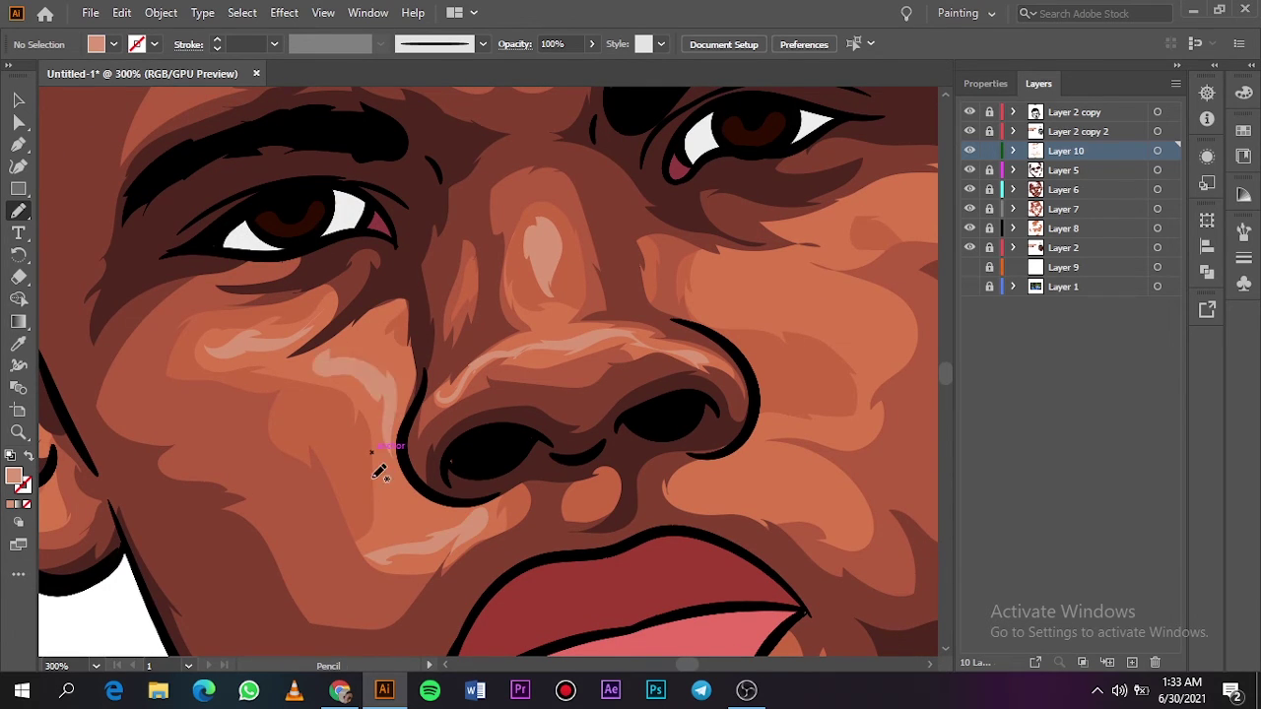
key(ctrl+0)
Step: Draw pale highlights on the right temple, right cheek and chin
key(ctrl+plus)
key(ctrl+plus)
key(ctrl+plus)
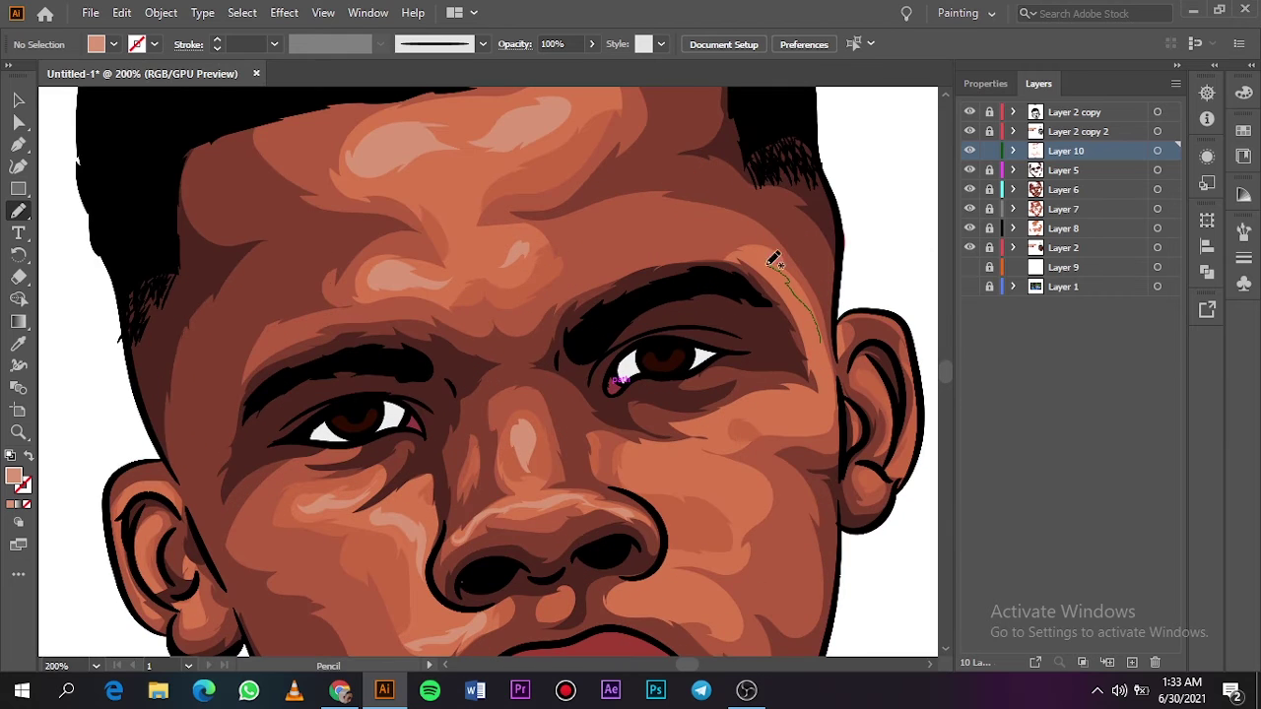
drag(832, 365, 834, 366)
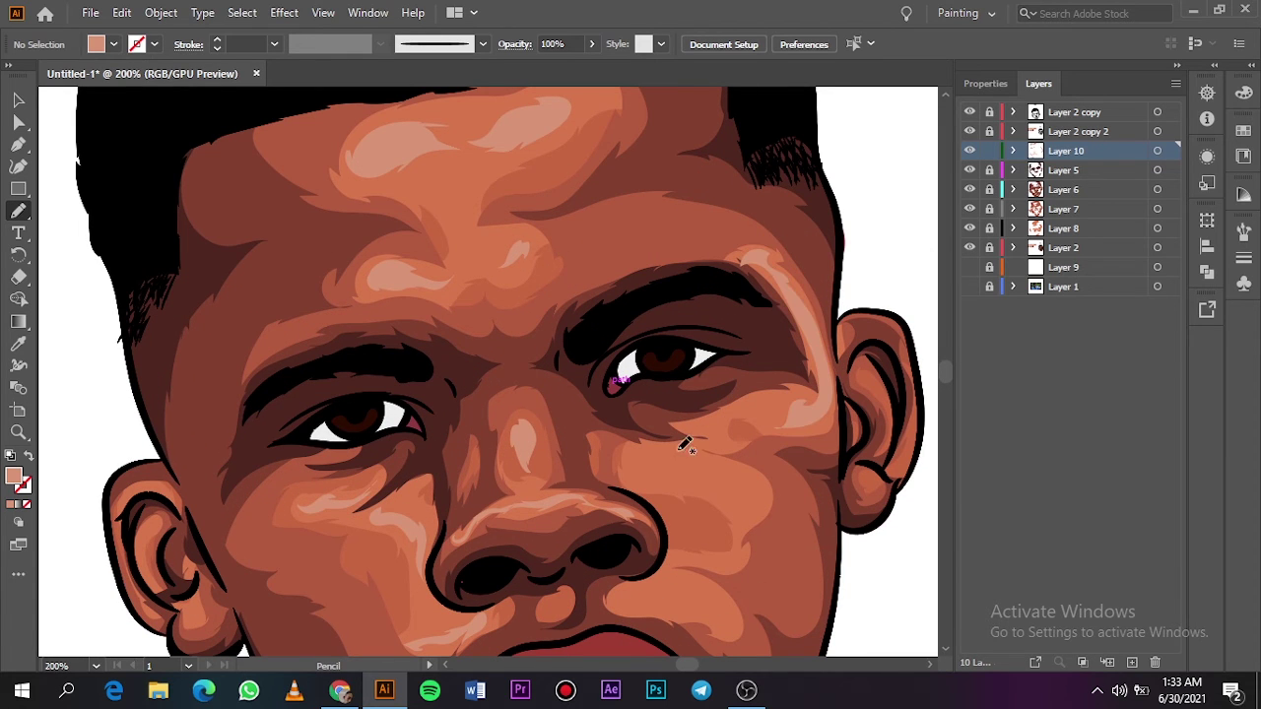
mouse_move(682, 450)
mouse_down()
mouse_move(709, 476)
mouse_move(715, 450)
mouse_up()
scroll(713, 445, down, 3)
scroll(838, 394, down, 3)
key(ctrl+plus)
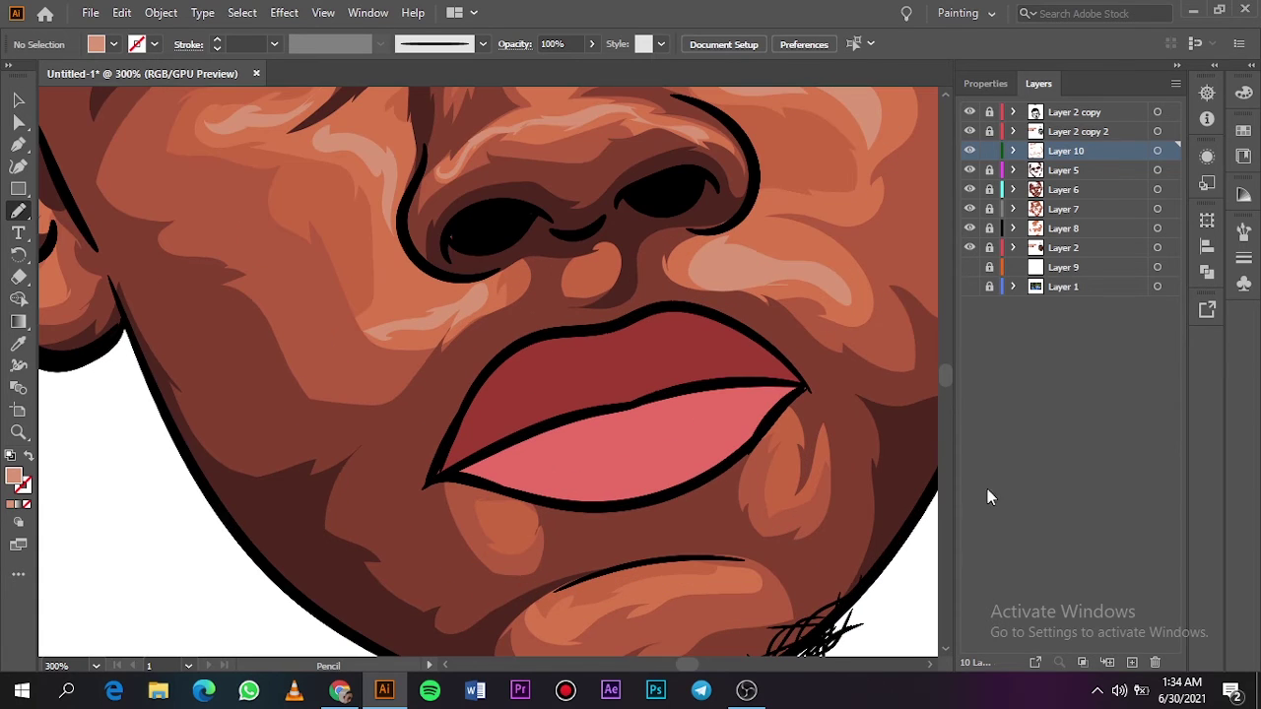
drag(566, 609, 558, 619)
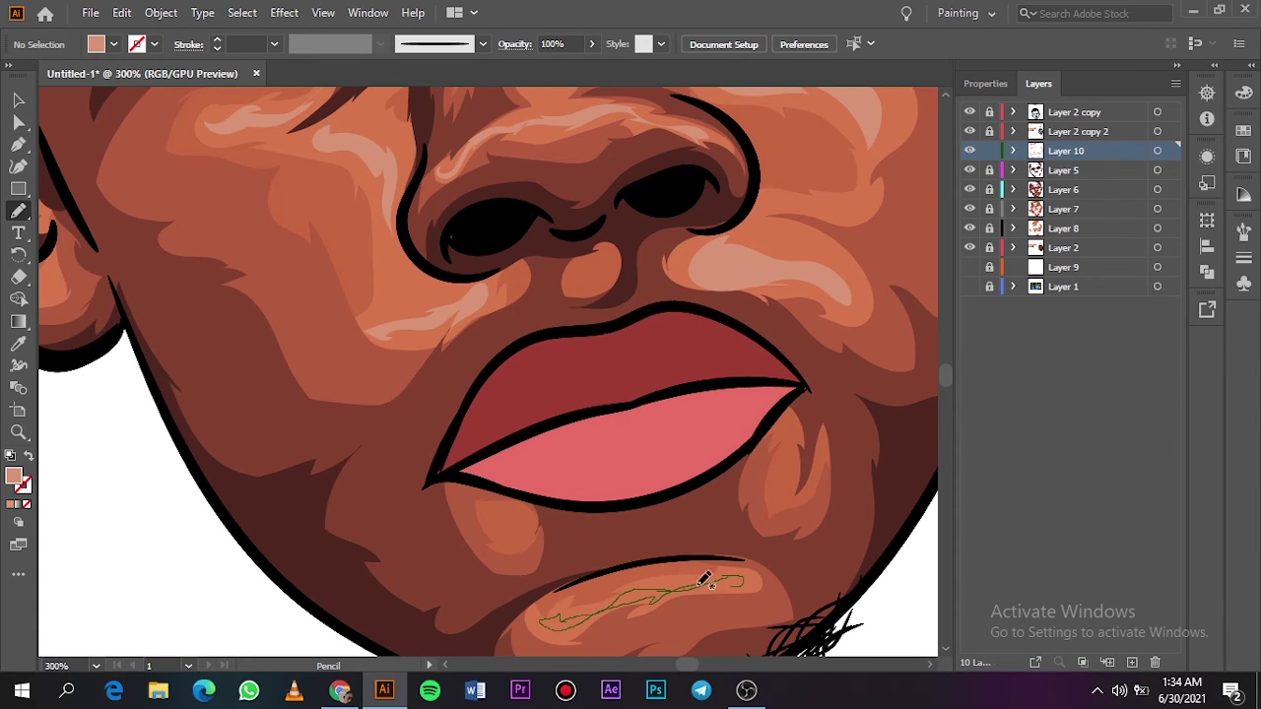
key(ctrl+0)
Step: Add pale highlights along the top of the left ear and the right ear's edge
key(ctrl+plus)
key(ctrl+plus)
key(ctrl+plus)
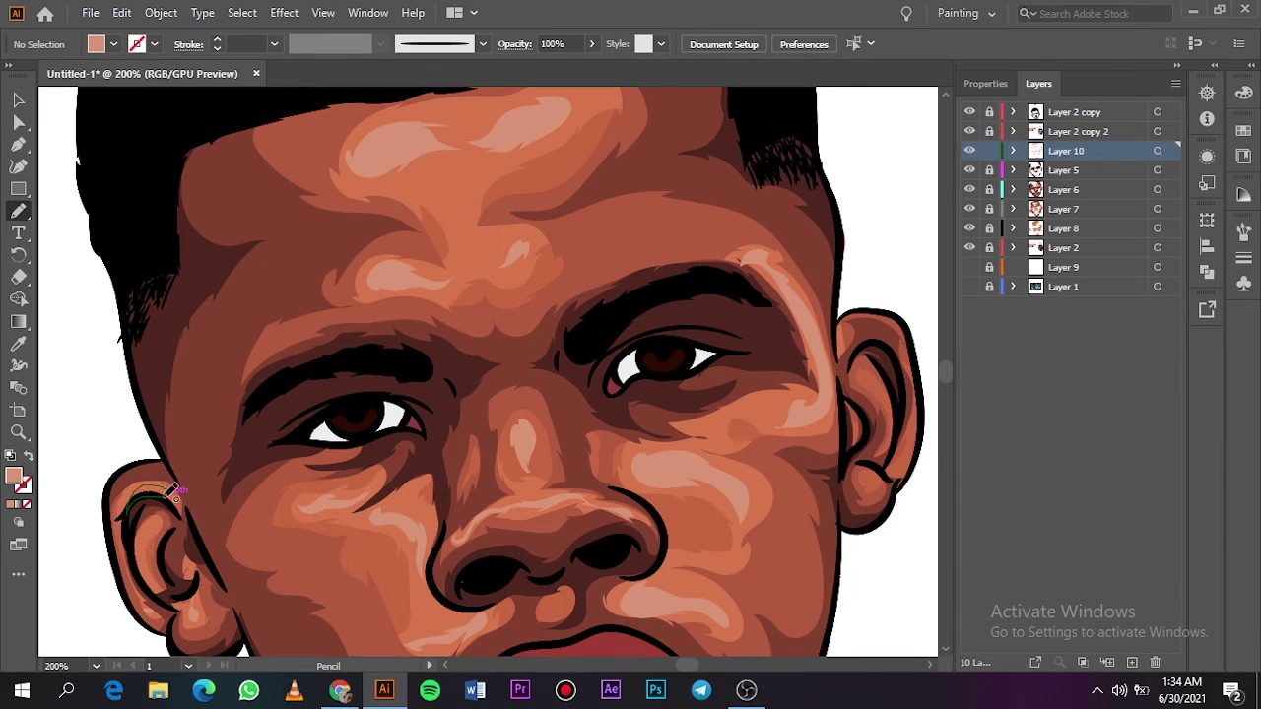
drag(174, 490, 177, 492)
drag(924, 407, 925, 406)
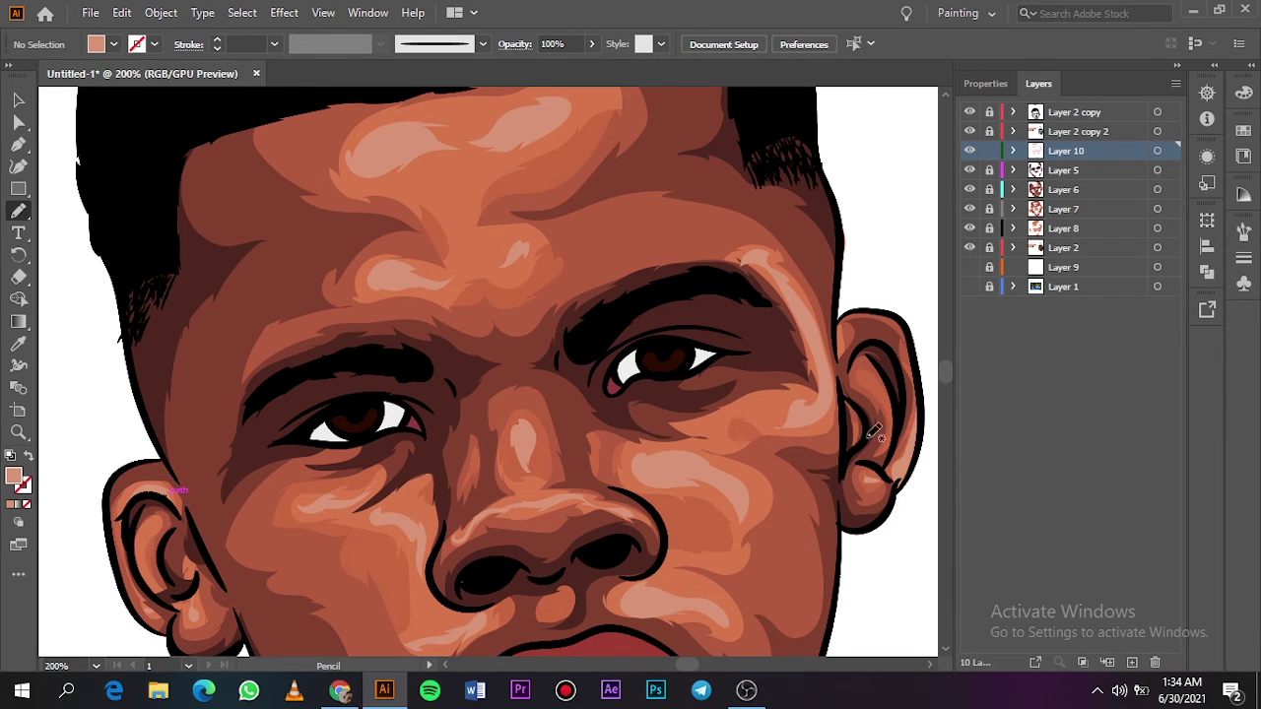
drag(912, 340, 914, 347)
key(ctrl+0)
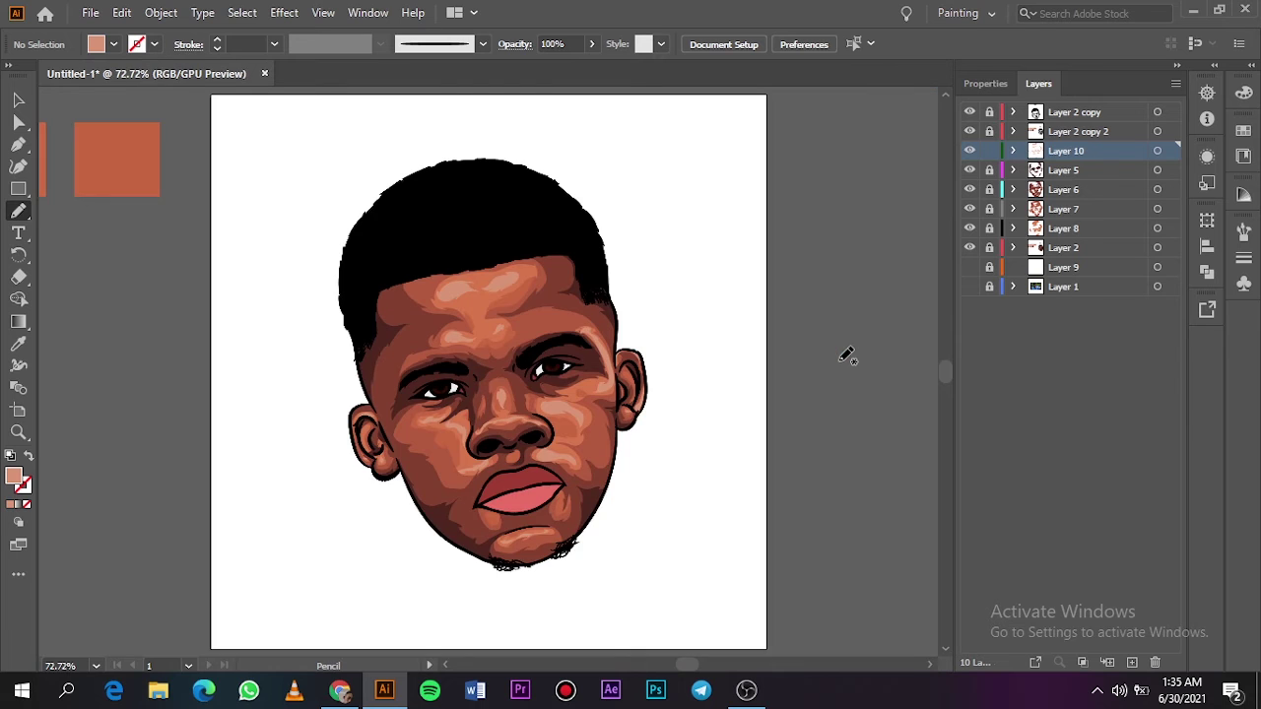
Step: Sample a new skin colour from the swatches and select Layer 5
key(i)
mouse_move(690, 667)
mouse_down()
mouse_move(676, 664)
mouse_move(689, 664)
mouse_up()
click(128, 158)
click(1062, 170)
Step: Fit the artboard in view and add a new layer above Layer 2 copy 2 for lip shading
click(1132, 662)
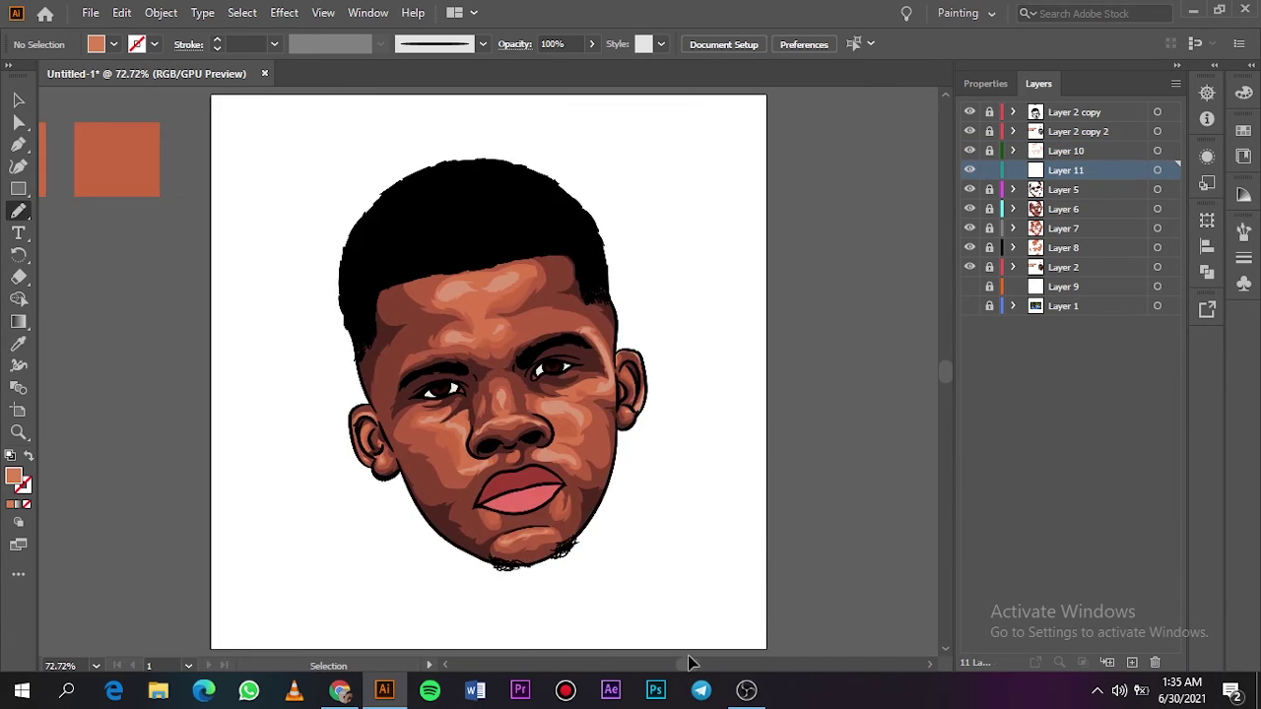
key(n)
key(ctrl+equal)
key(ctrl+equal)
scroll(592, 489, up, 5)
key(ctrl+equal)
key(ctrl+equal)
drag(584, 507, 581, 511)
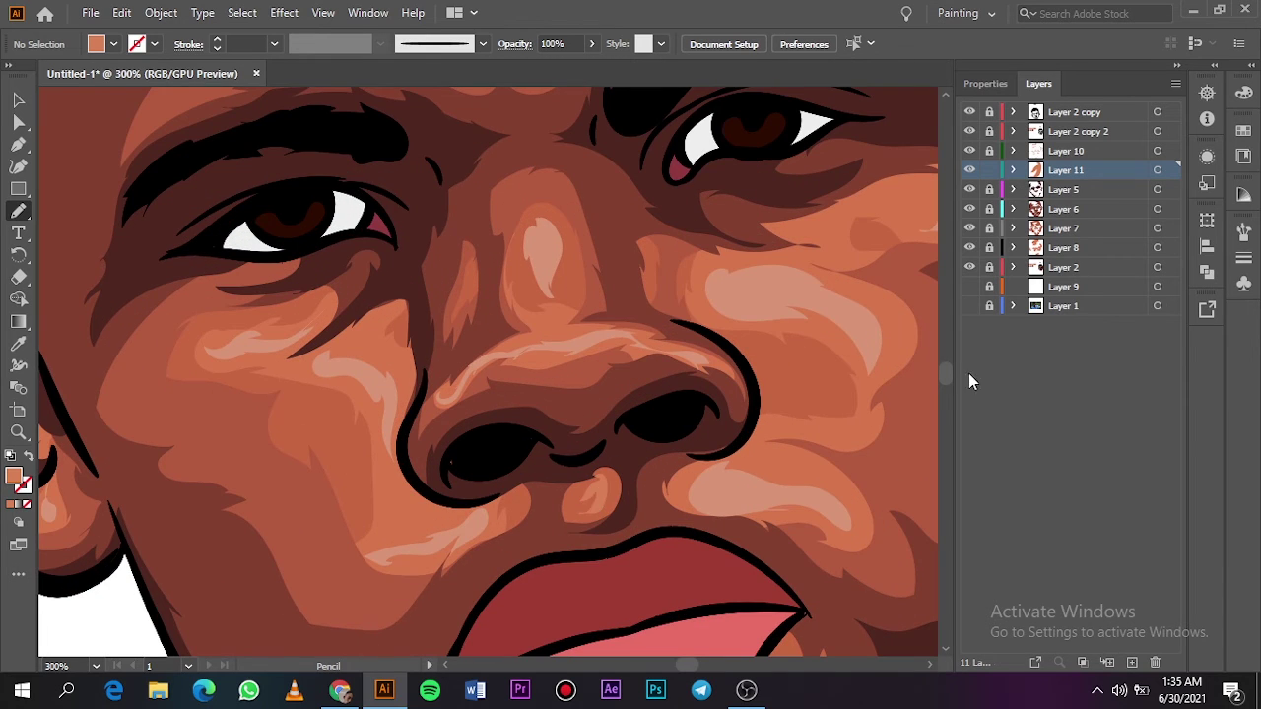
scroll(584, 507, down, 5)
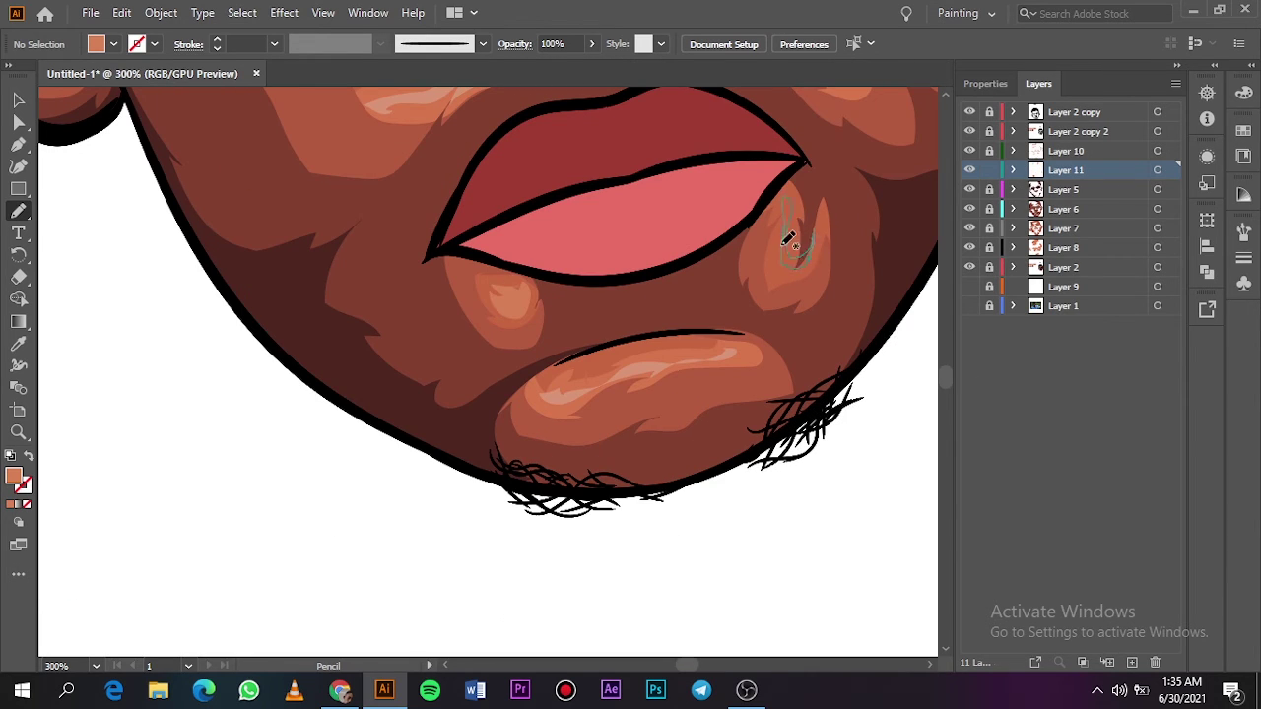
key(ctrl+0)
click(1076, 136)
click(1131, 662)
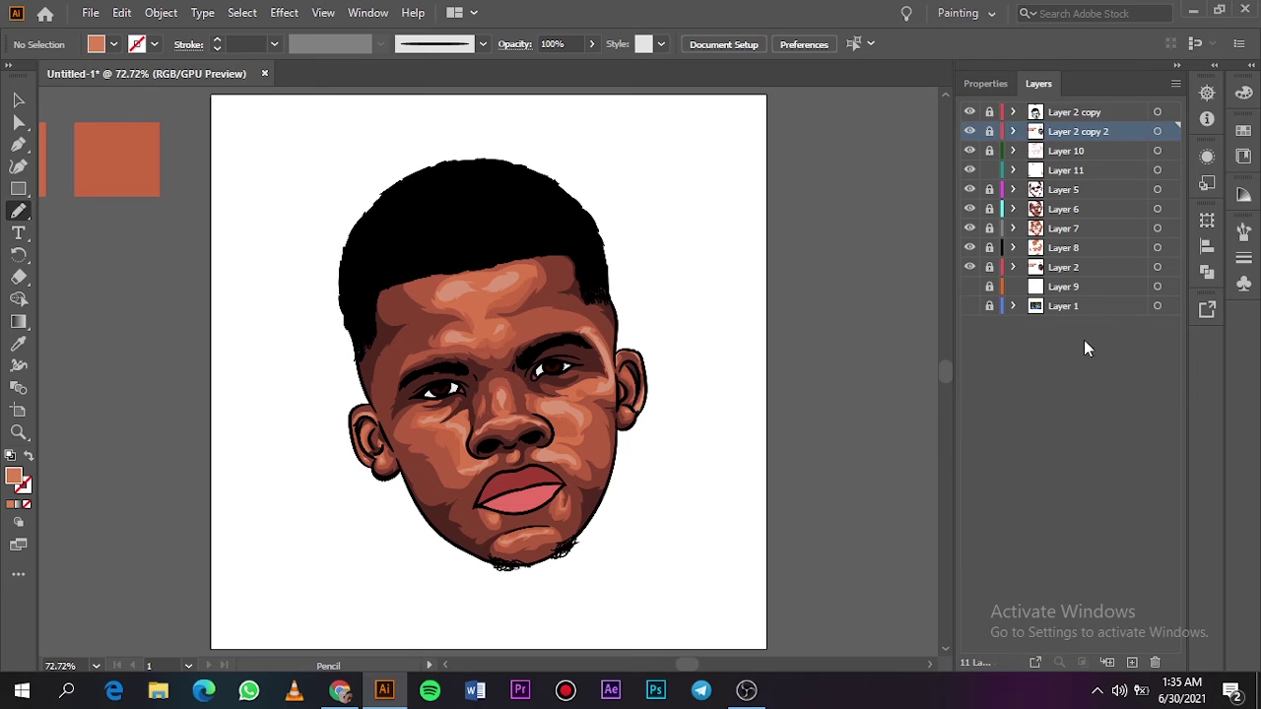
Step: Hide the face shading layers and set the fill to a darker red sampled from the lips
drag(969, 151, 970, 267)
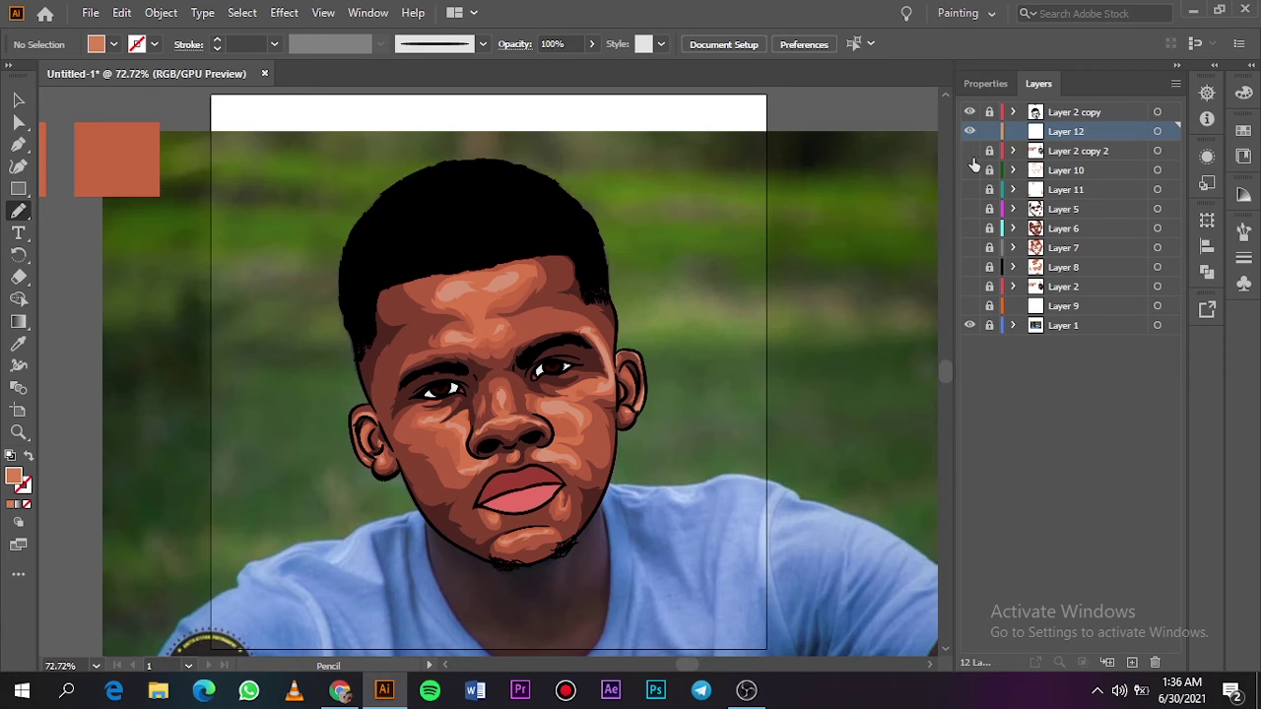
scroll(512, 482, up, 3)
scroll(513, 483, up, 3)
key(i)
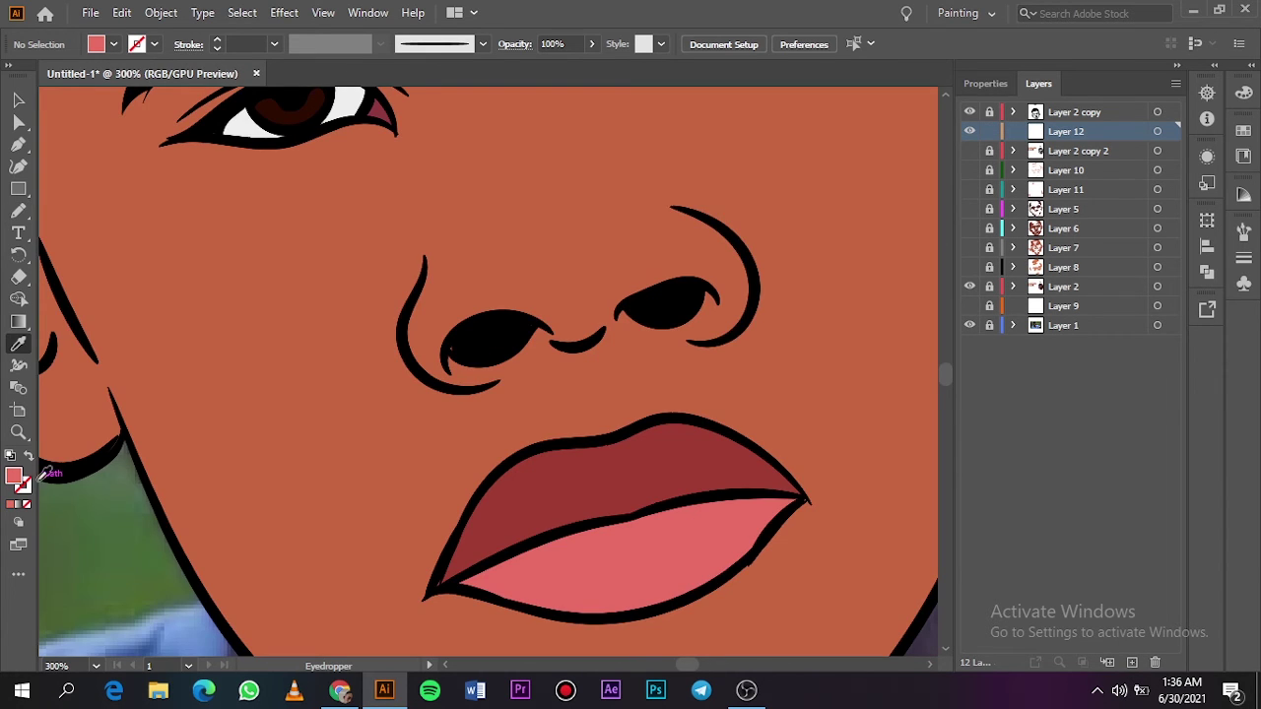
double_click(14, 477)
drag(841, 166, 876, 245)
click(1149, 104)
Step: Draw dark red shadow shapes at the inner lip corner and along the upper lip line
drag(969, 306, 969, 273)
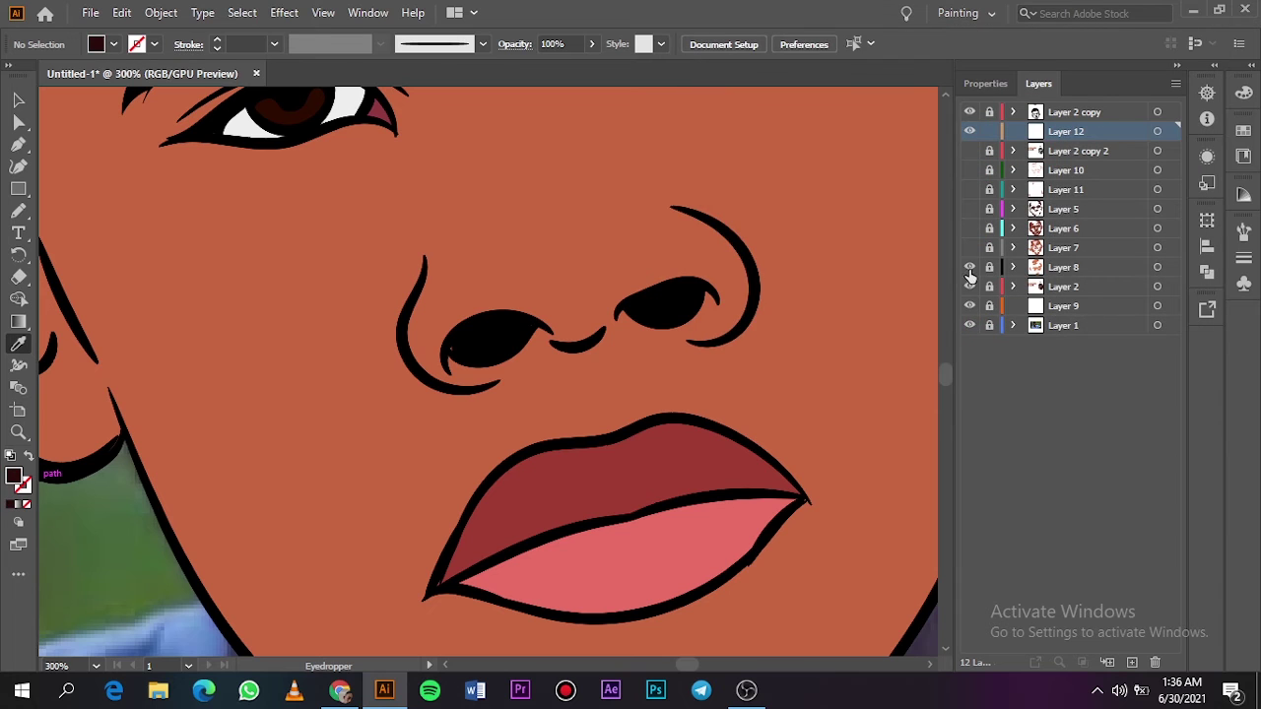
click(969, 267)
scroll(641, 369, down, 2)
key(n)
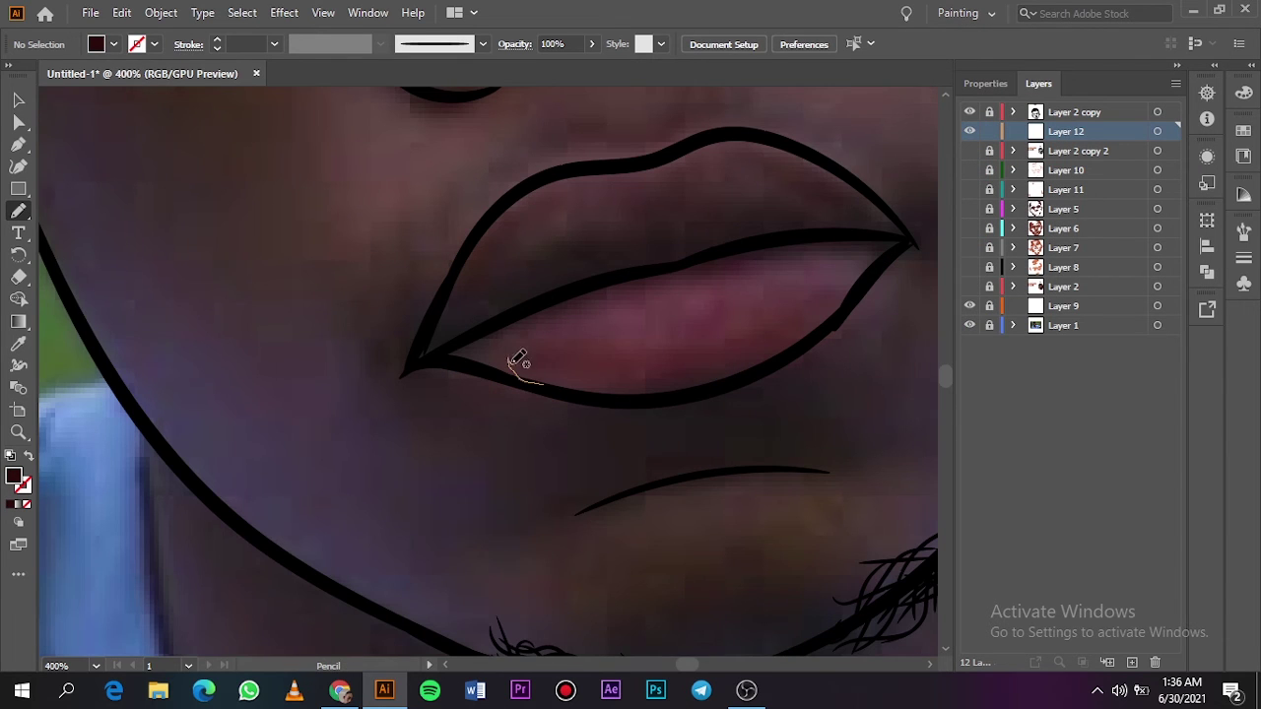
drag(510, 365, 437, 356)
mouse_move(747, 247)
mouse_down()
mouse_move(872, 249)
mouse_move(865, 236)
mouse_up()
click(969, 288)
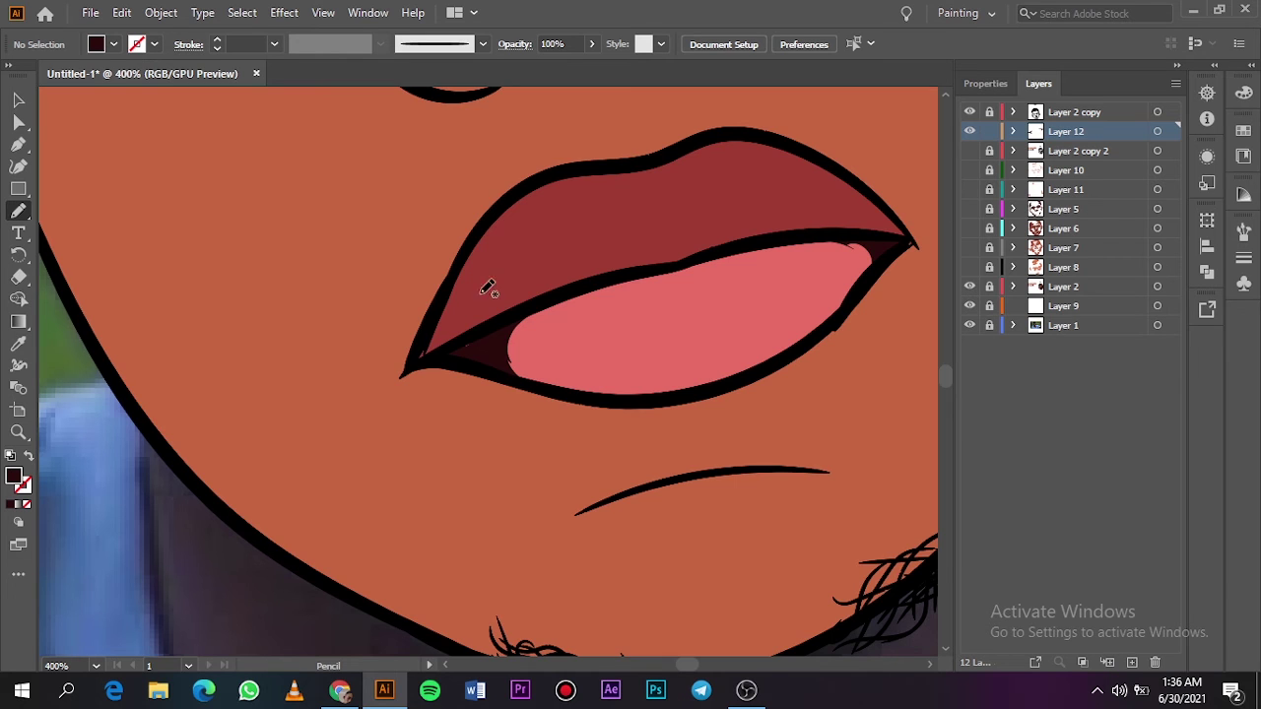
click(969, 286)
Step: Resample the lip red and draw shadows inside the lips and near the upper-lip corner
key(i)
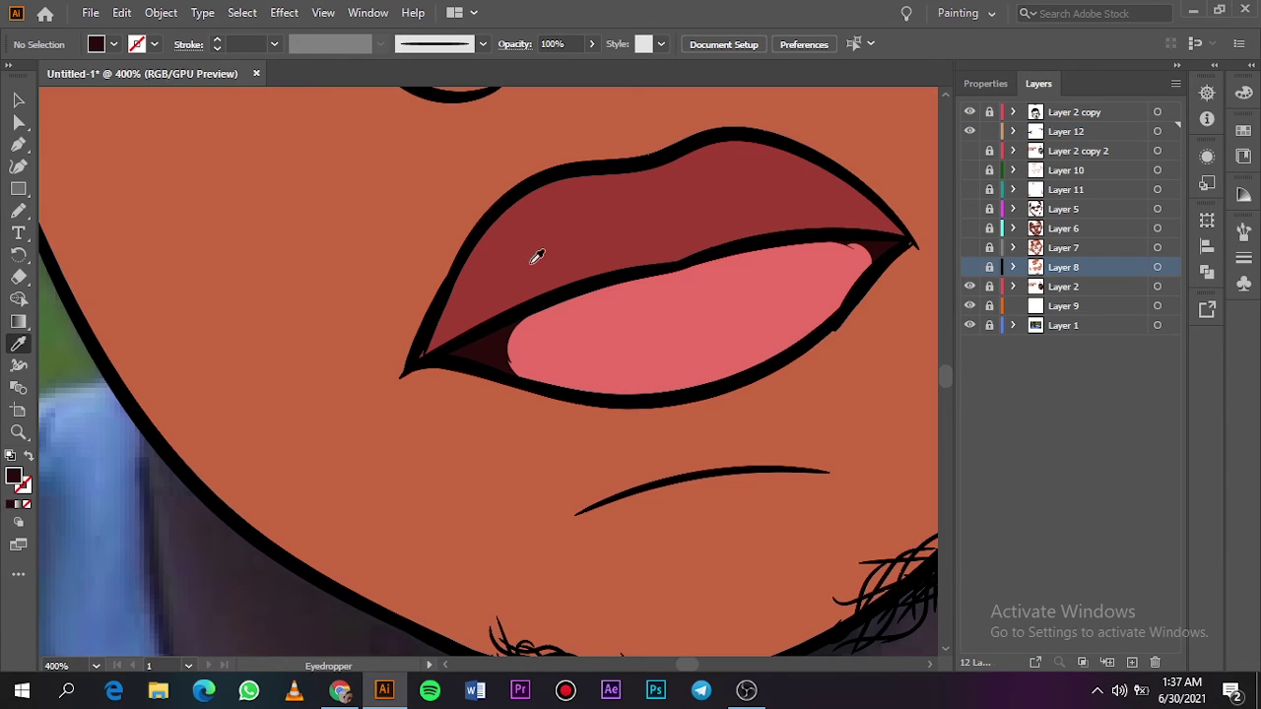
click(535, 259)
double_click(14, 477)
key(Return)
key(n)
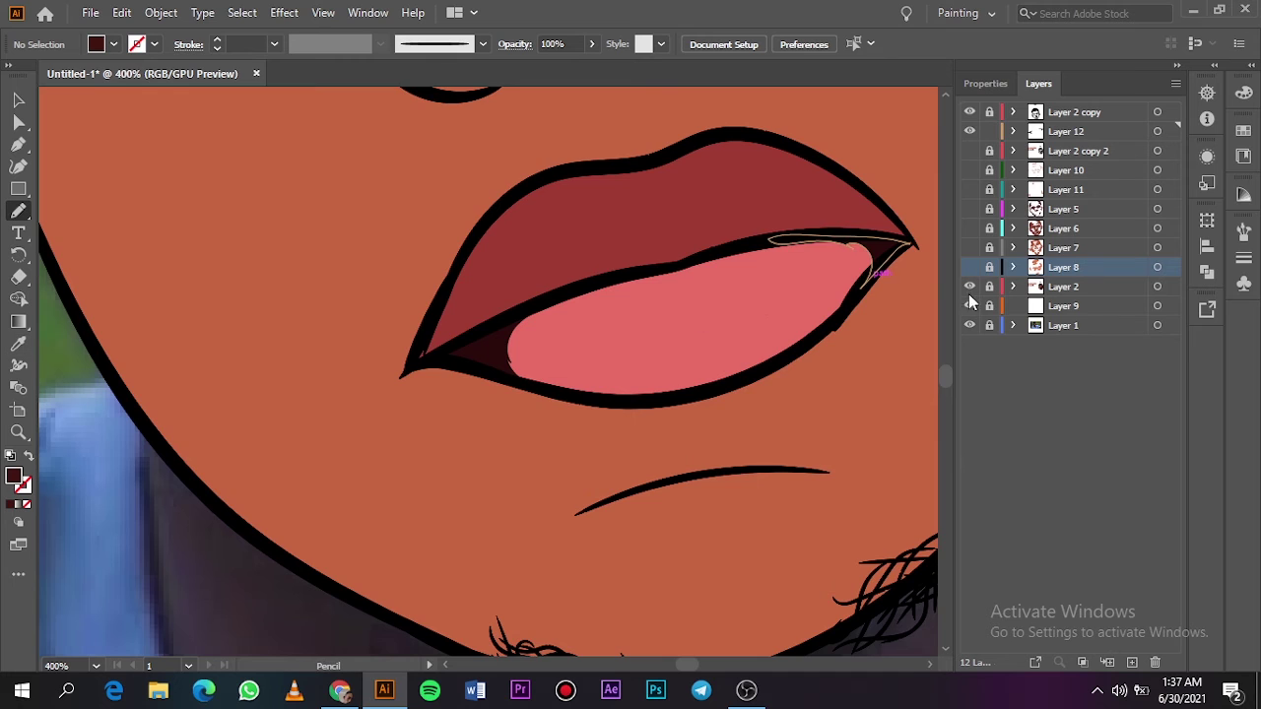
click(969, 286)
mouse_move(605, 278)
mouse_down()
mouse_move(463, 261)
mouse_move(516, 309)
mouse_move(596, 281)
mouse_up()
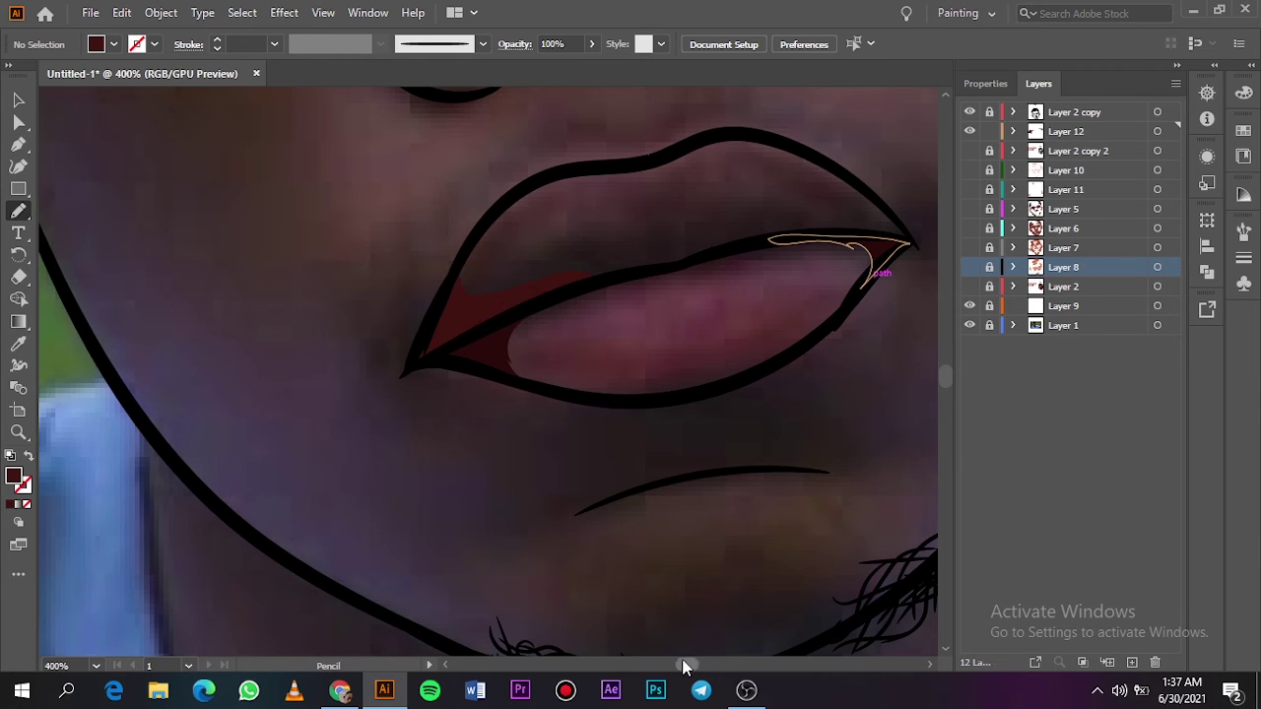
scroll(421, 202, right, 5)
drag(424, 241, 410, 246)
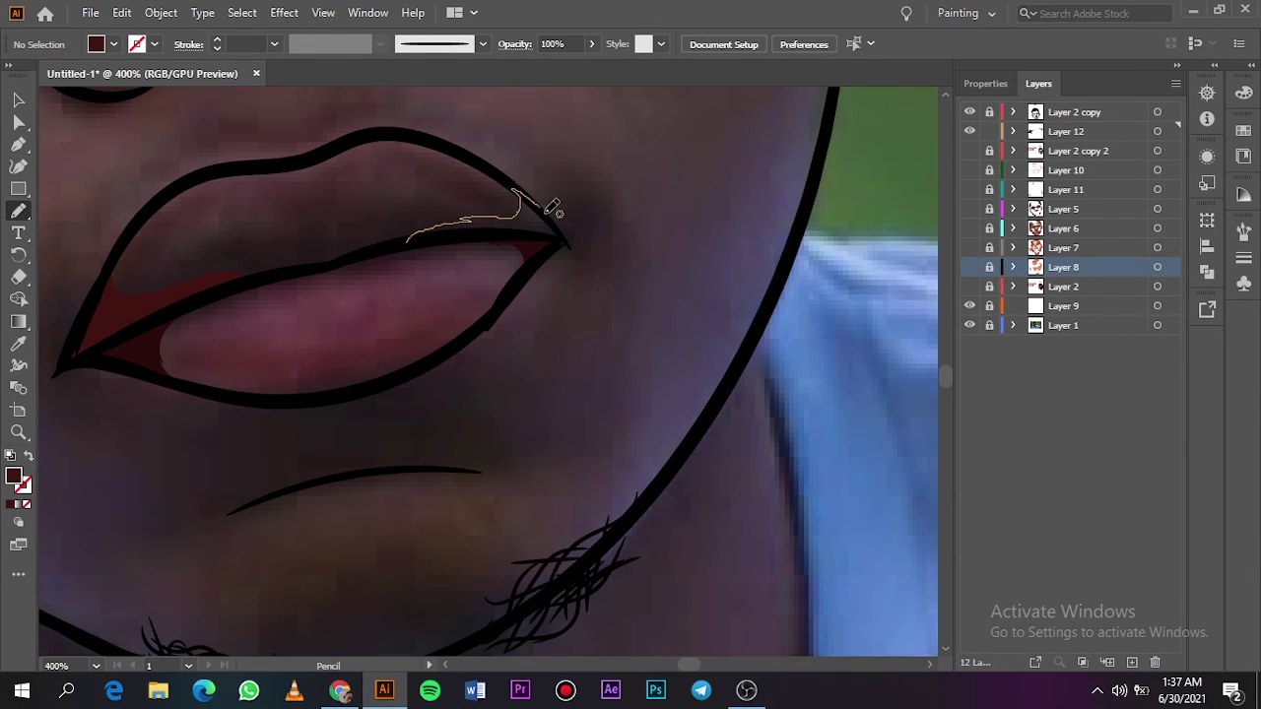
click(969, 286)
scroll(501, 345, left, 3)
Step: Pick a dark red fill from the lips and add Layer 13 for more lip shading
key(i)
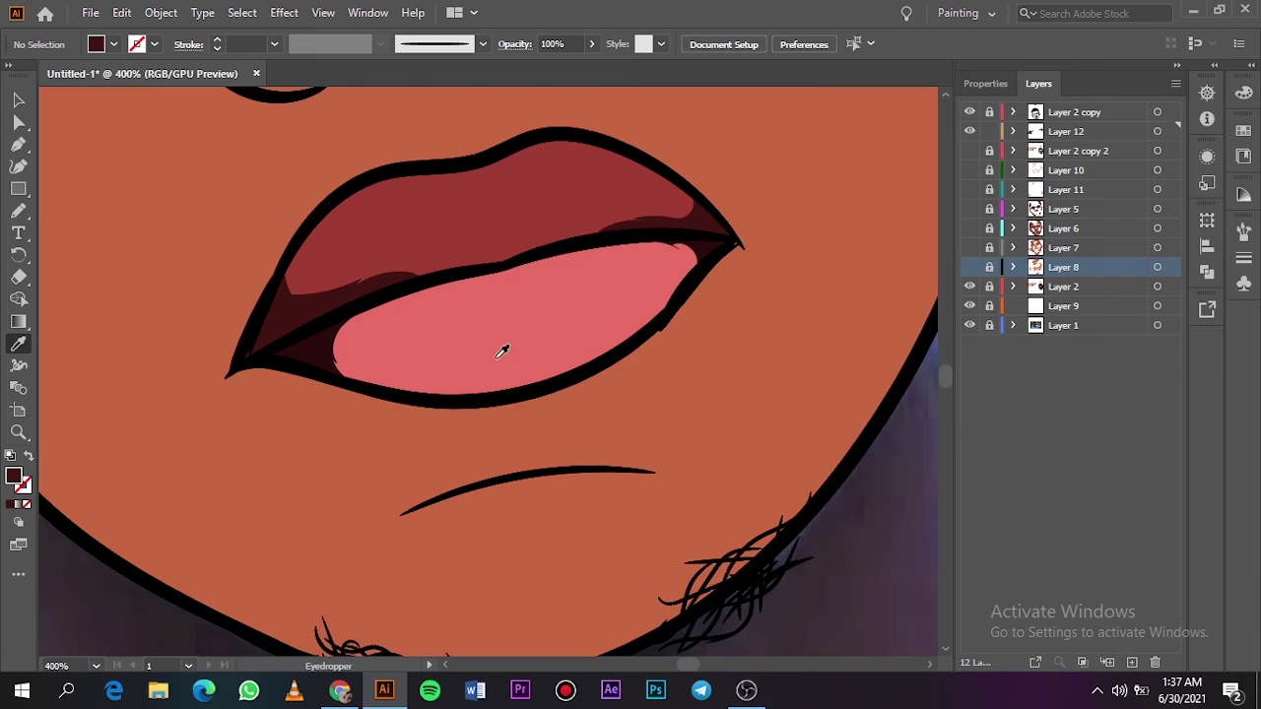
click(500, 346)
double_click(14, 477)
click(884, 228)
click(1150, 103)
key(n)
click(1066, 131)
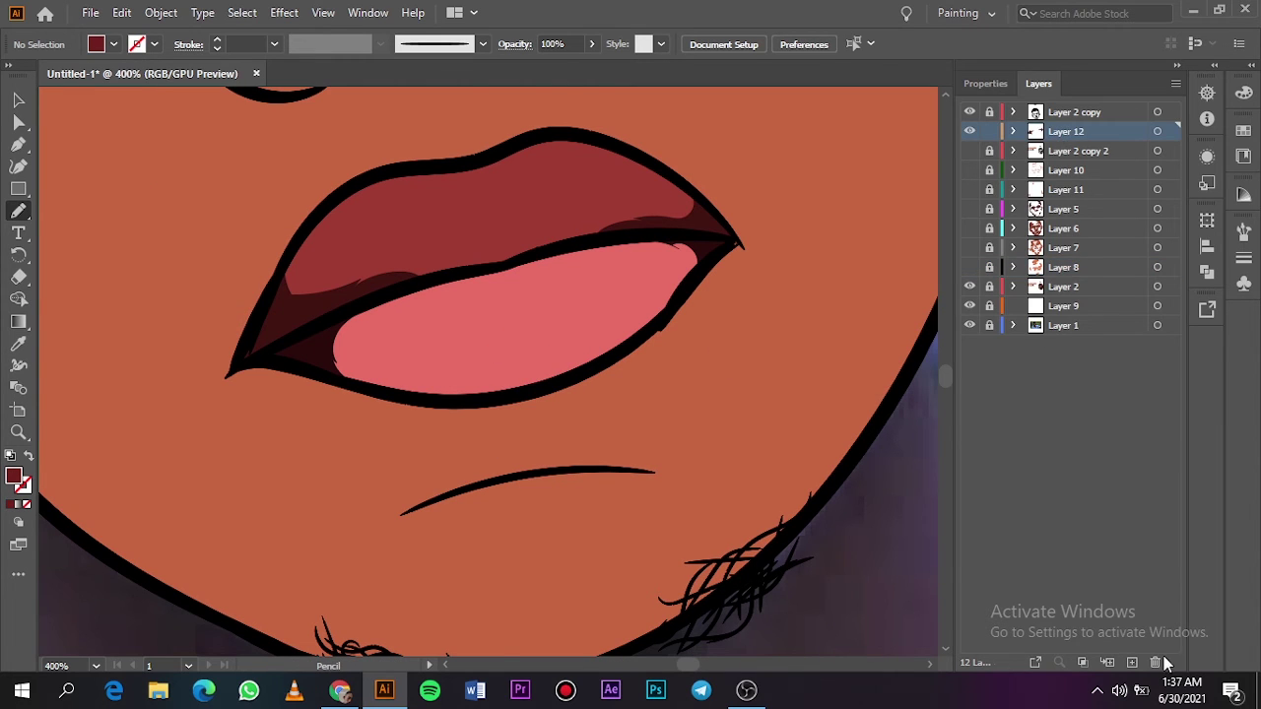
click(1131, 662)
drag(1106, 129, 1083, 150)
click(969, 304)
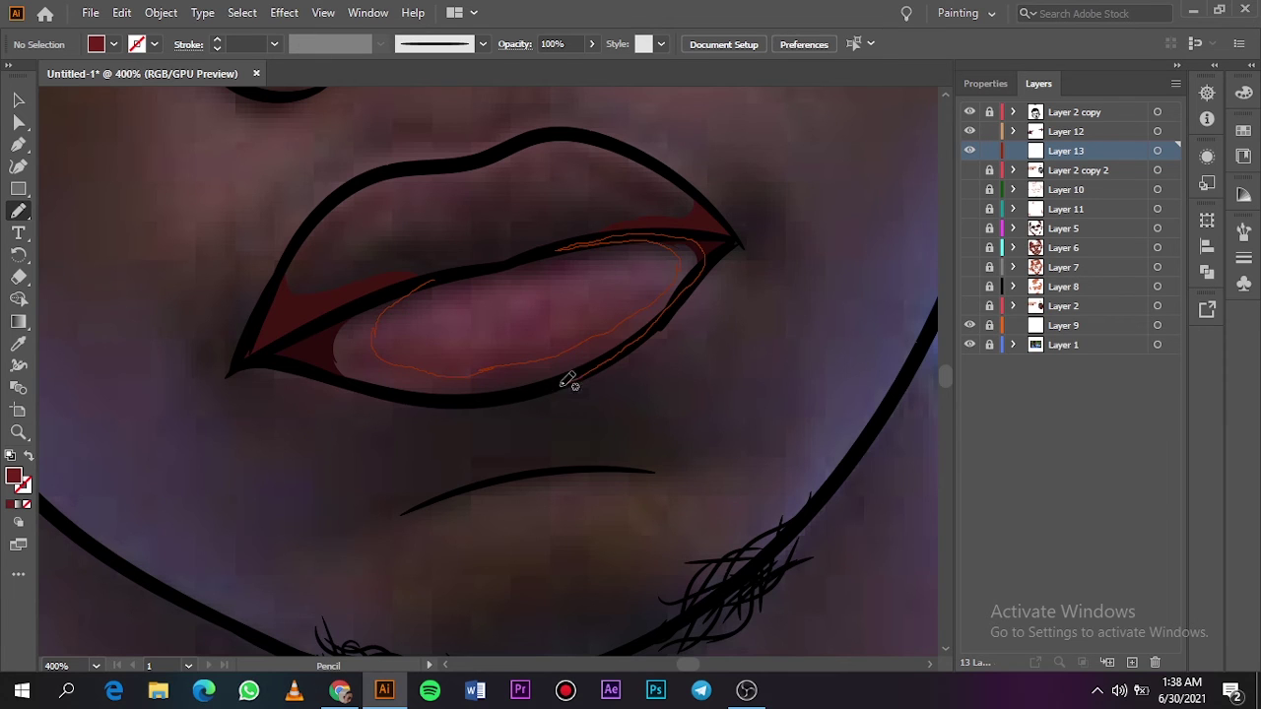
Step: Draw a red ring around the inner lower lip and compare it with the coloured face
drag(665, 239, 443, 276)
click(969, 306)
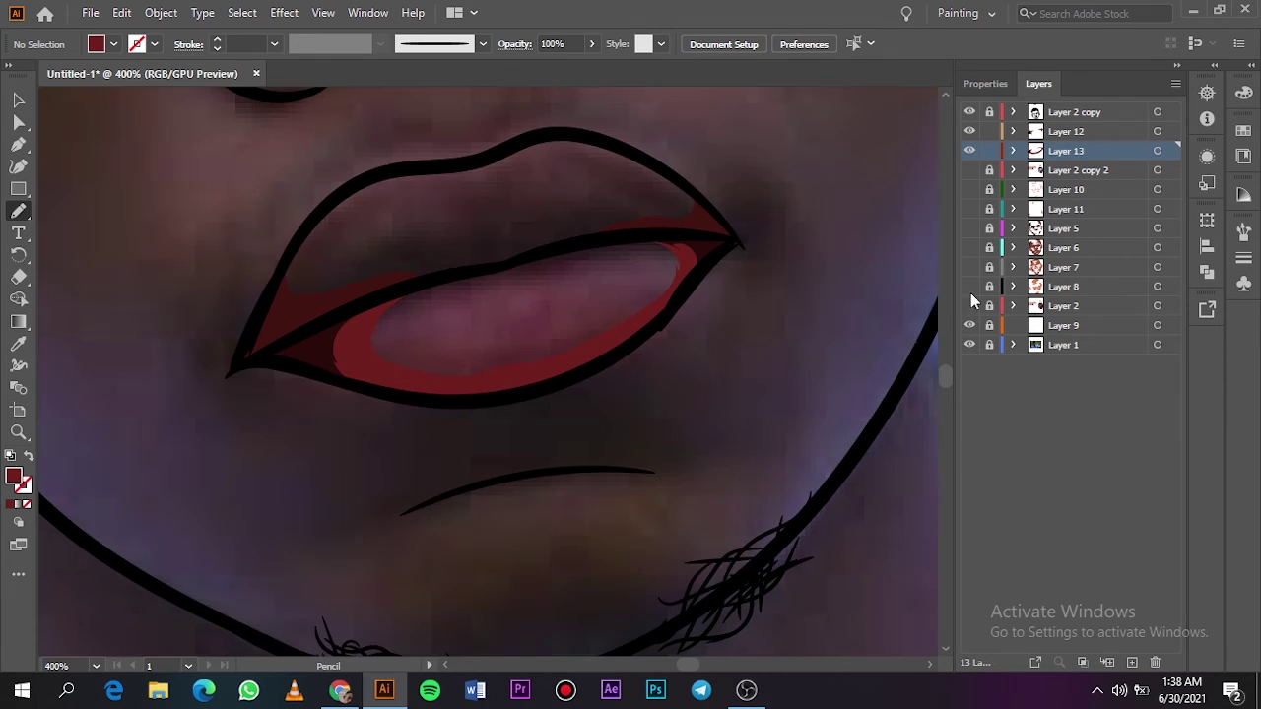
click(970, 305)
Step: Set a new red fill and trace a closed shadow shape along the upper lip line
key(i)
click(517, 166)
double_click(96, 44)
click(1147, 104)
click(1140, 111)
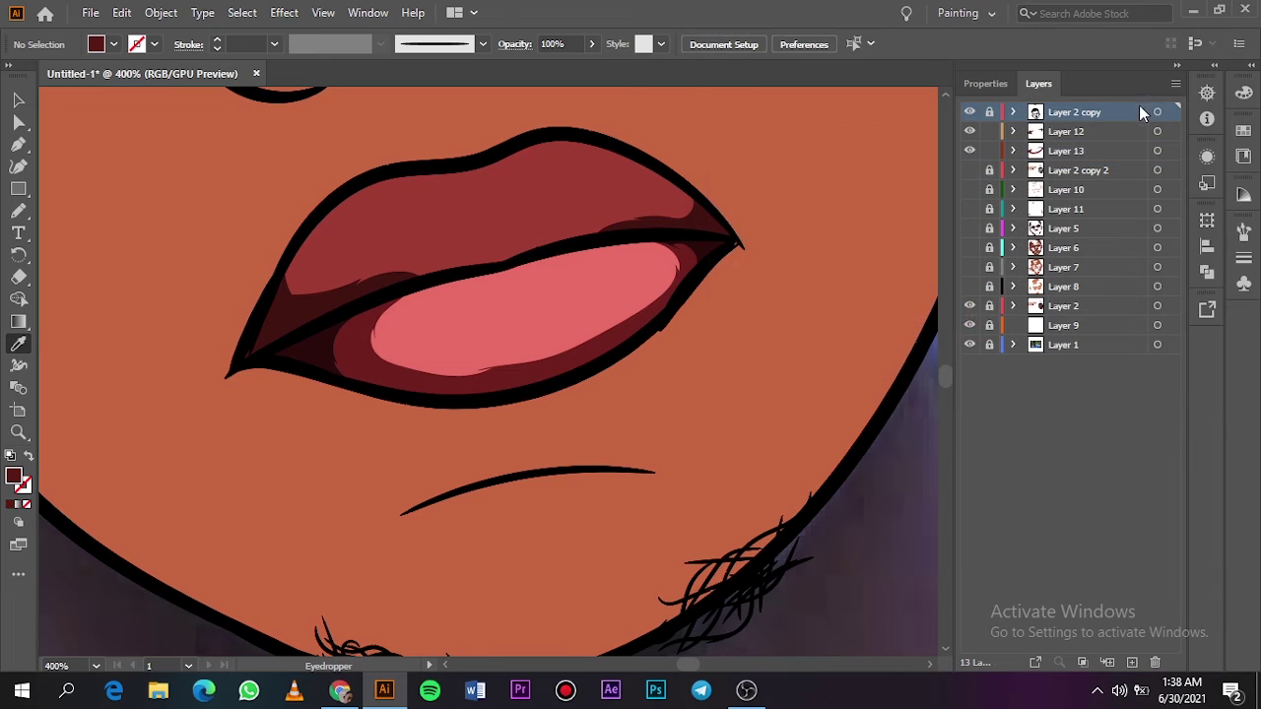
key(n)
click(970, 306)
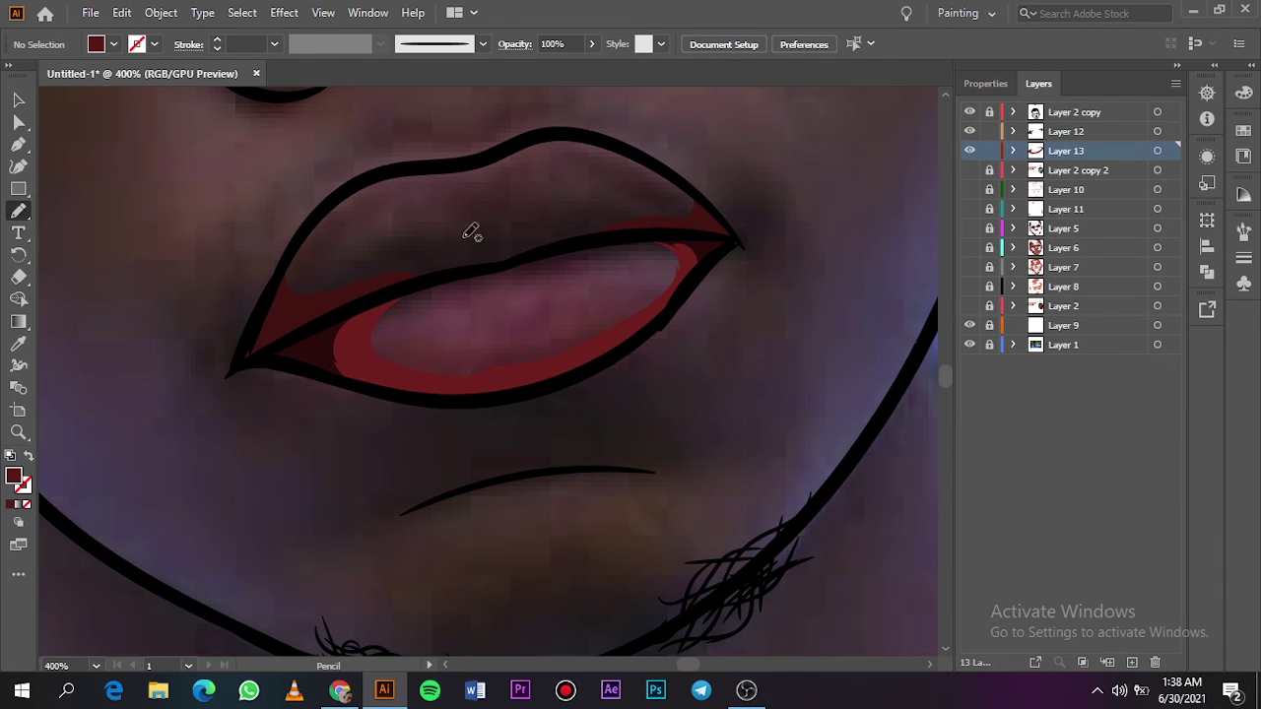
drag(655, 228, 420, 233)
mouse_move(326, 237)
mouse_down()
mouse_move(631, 218)
mouse_move(727, 229)
mouse_up()
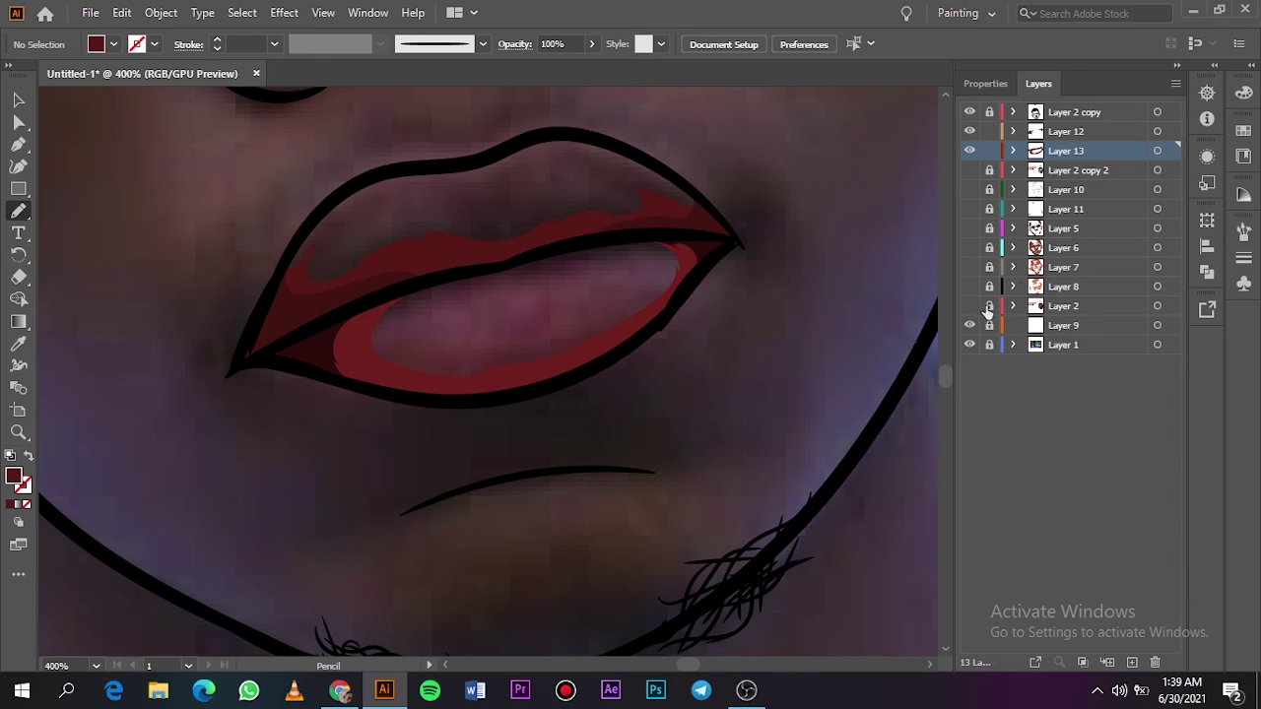
Step: Preview the shading, then add Layer 14 with a red fill sampled from the pink lips
click(969, 305)
click(970, 305)
click(969, 305)
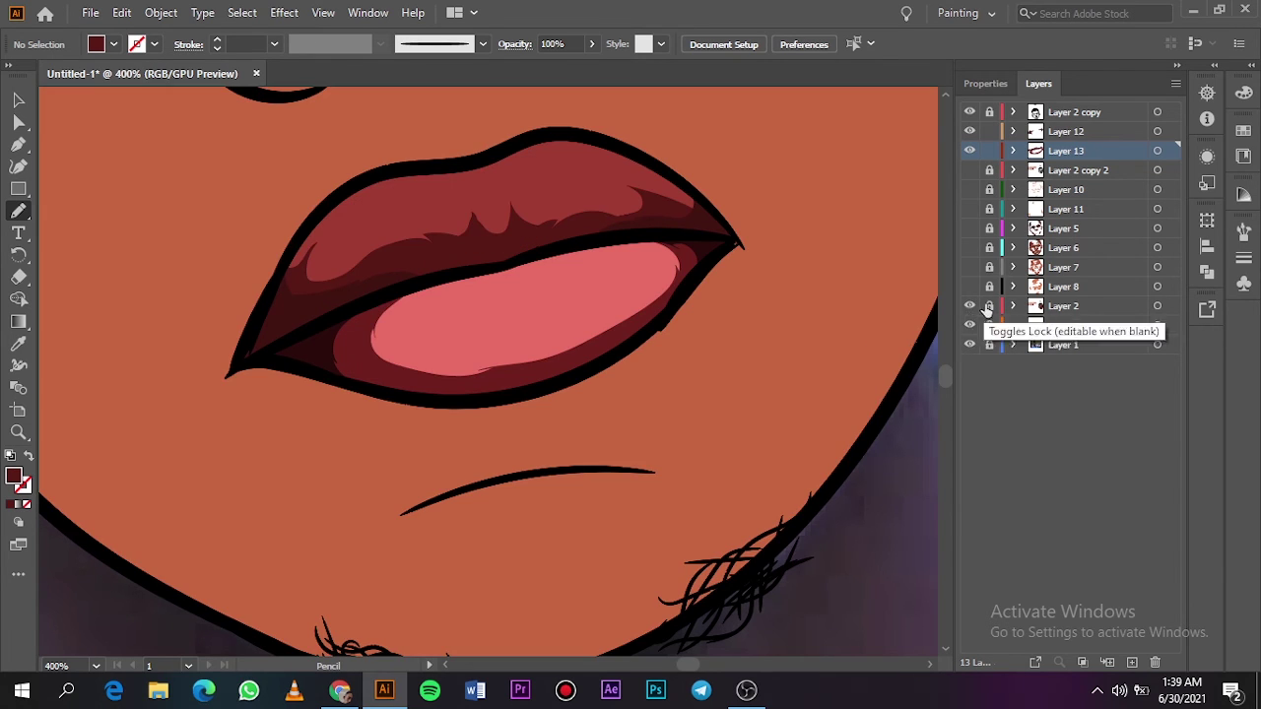
click(970, 305)
click(1089, 134)
key(ctrl+l)
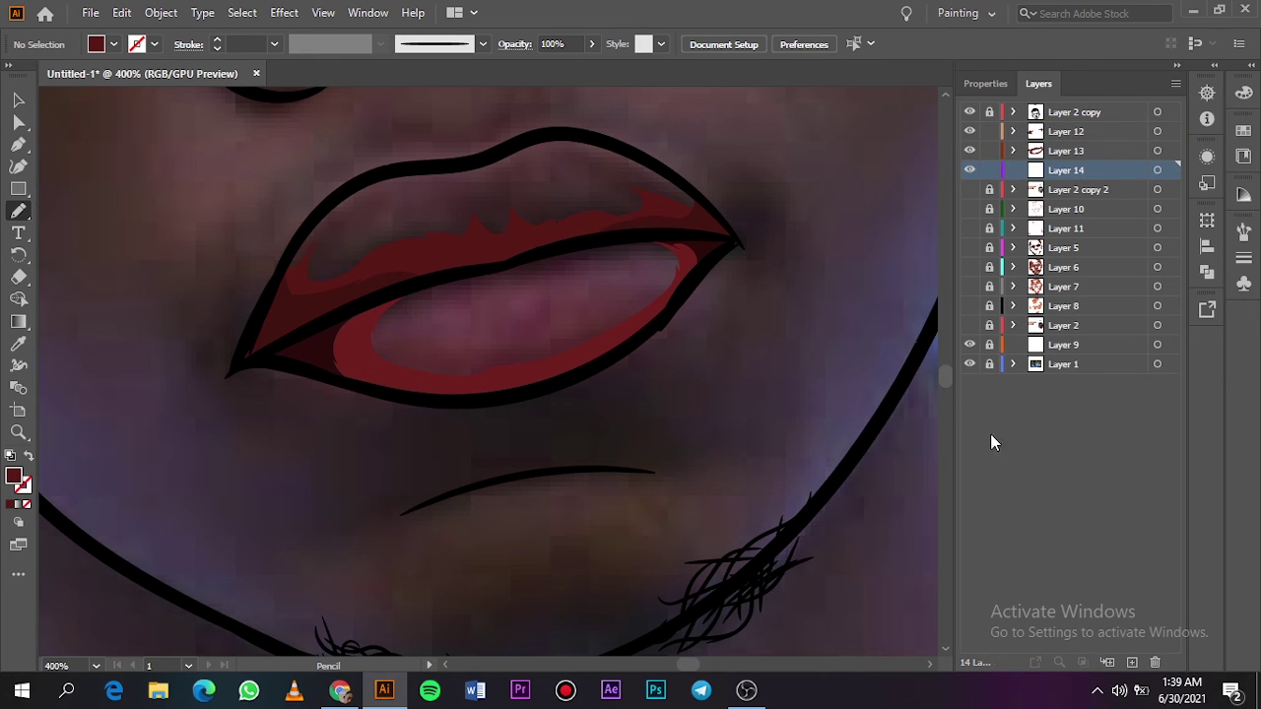
key(i)
click(970, 325)
click(528, 318)
double_click(16, 477)
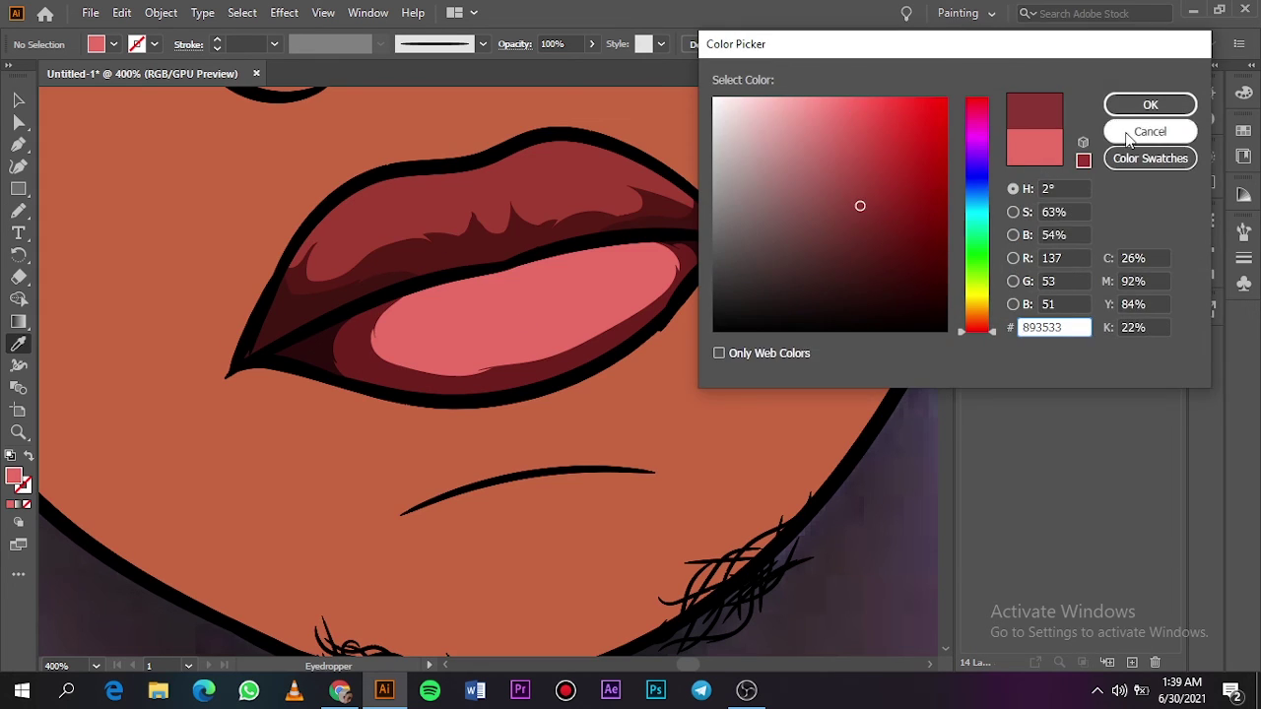
click(1149, 104)
click(969, 325)
key(n)
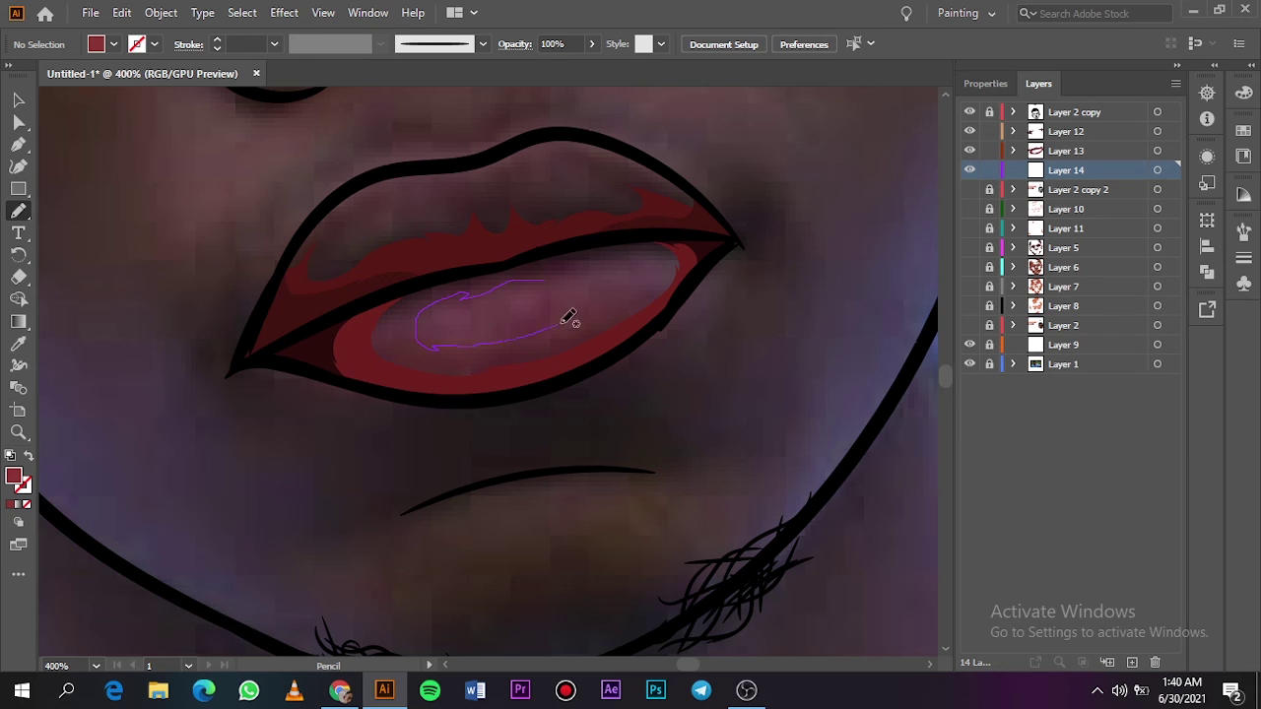
Step: Draw a lighter red loop in the lower lip, then hide the photo and show all shading layers
drag(680, 268, 548, 277)
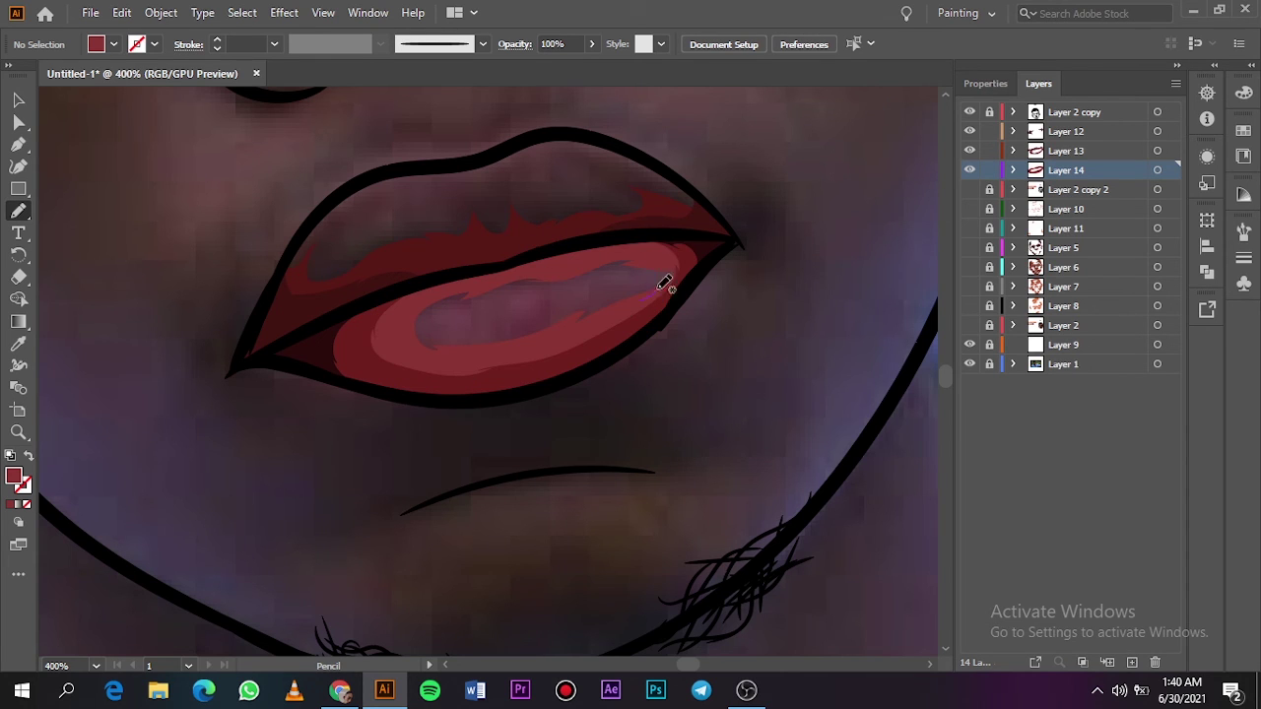
click(969, 325)
key(ctrl+0)
click(969, 365)
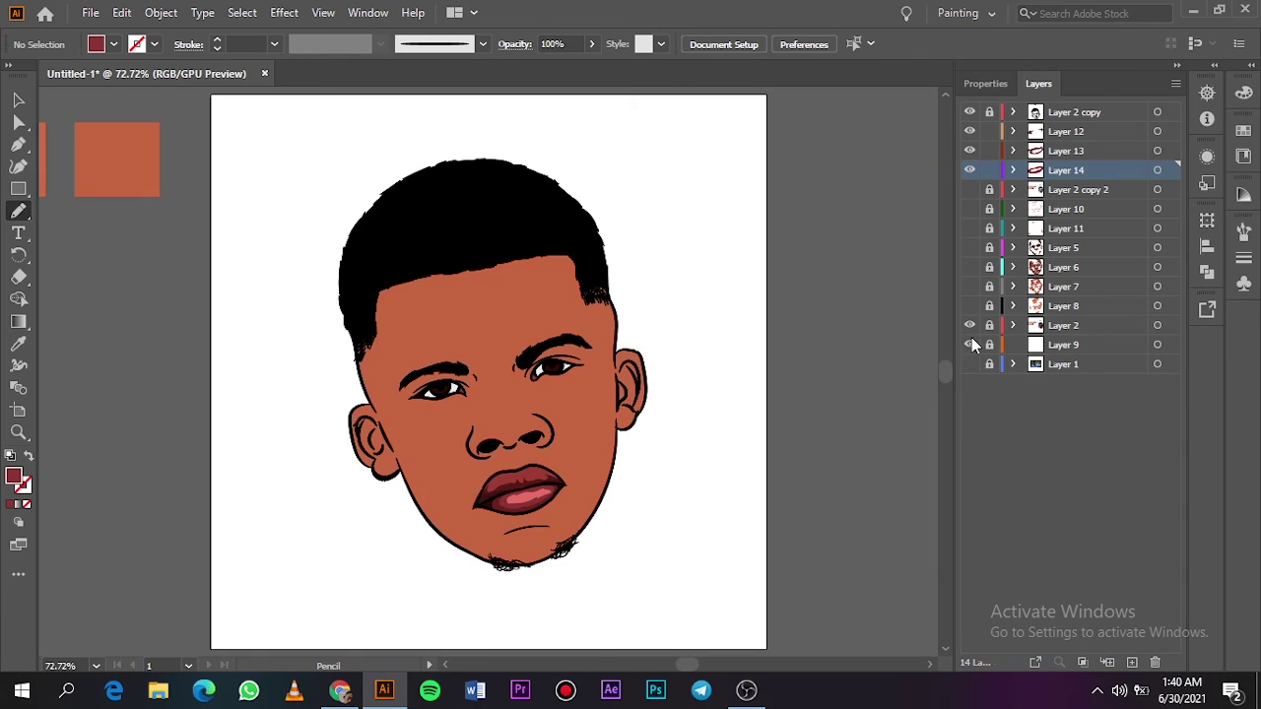
drag(970, 189, 970, 309)
click(969, 309)
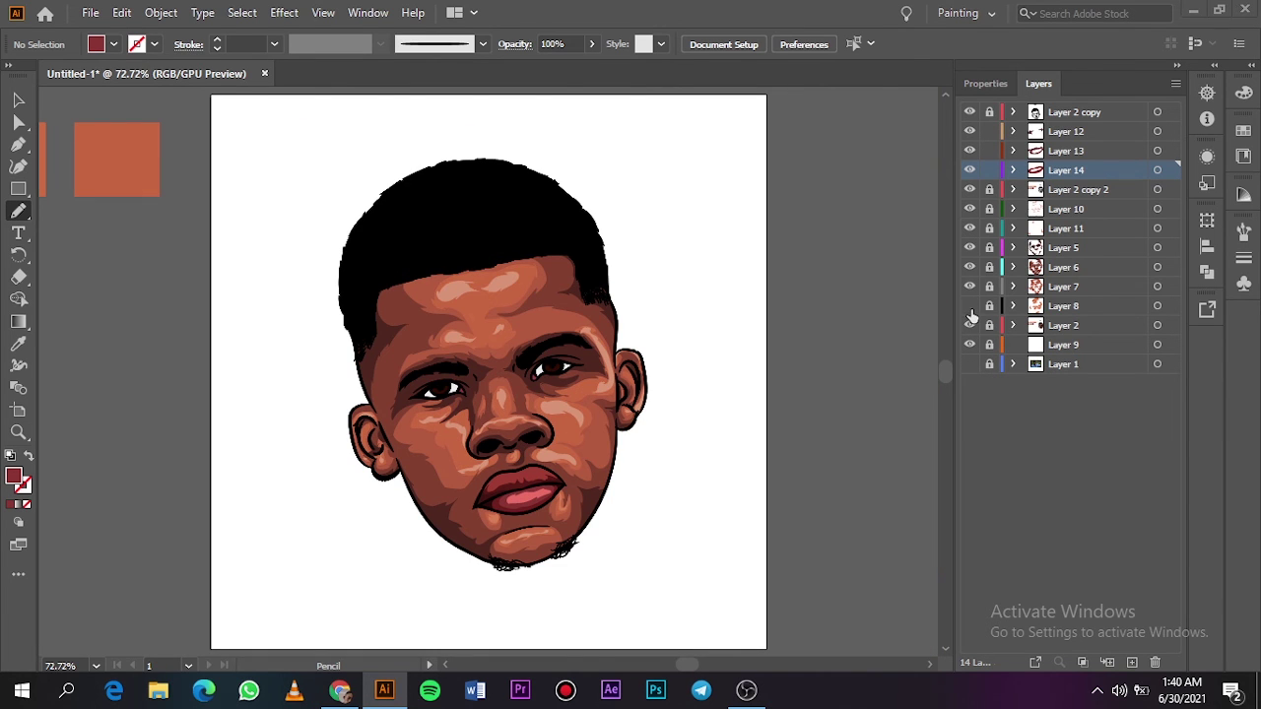
click(969, 309)
double_click(969, 309)
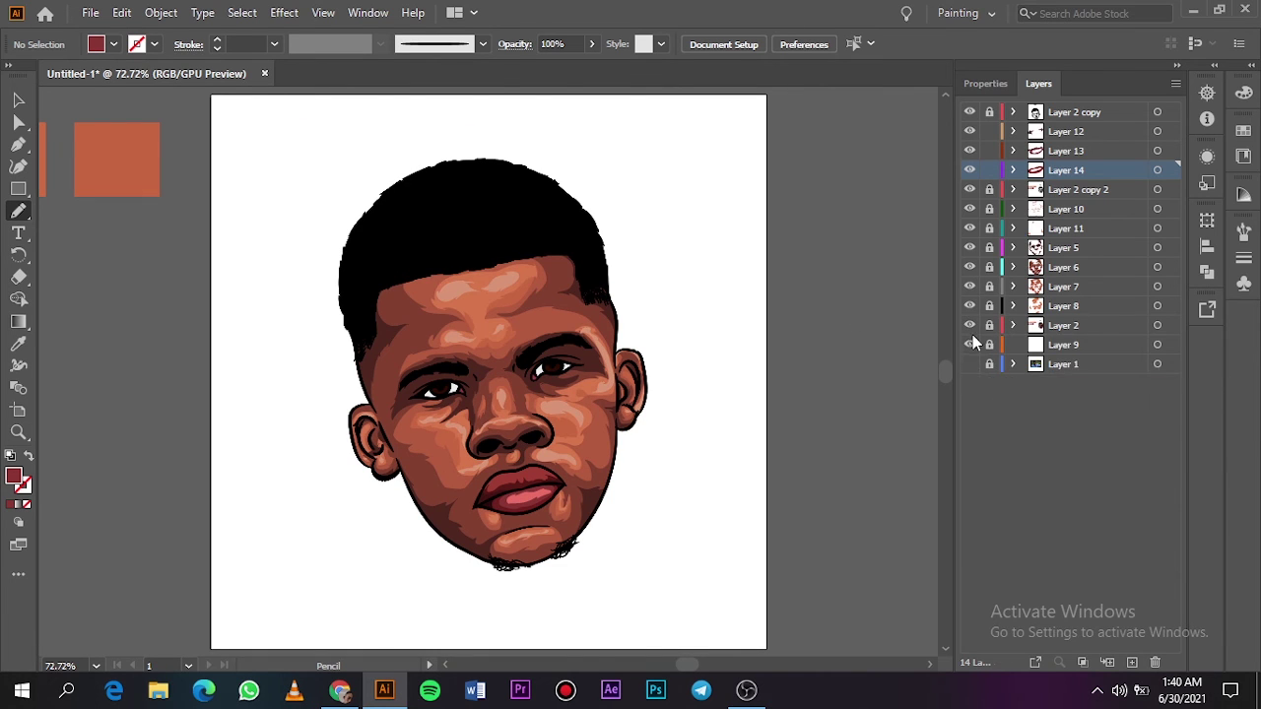
Step: Zoom in on the lips and hide the shading layers so the reference photo shows
key(ctrl+equal)
key(ctrl+equal)
key(ctrl+equal)
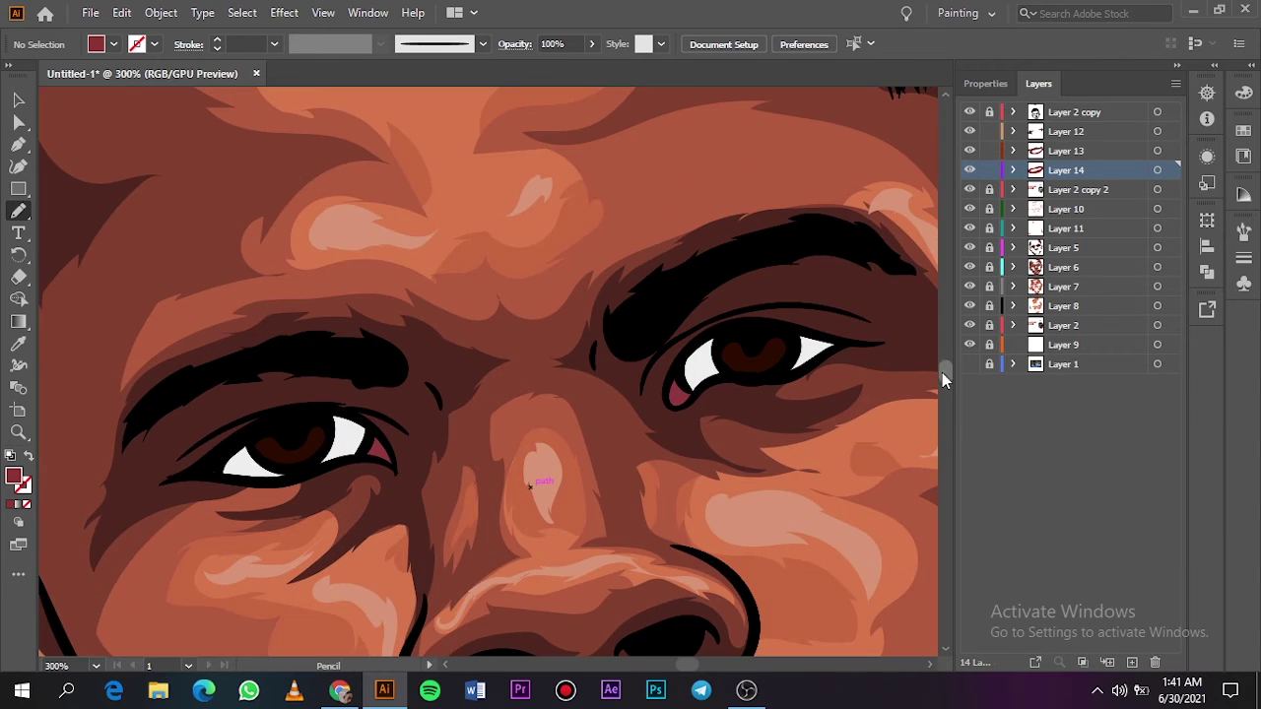
scroll(941, 373, down, 5)
key(v)
click(559, 576)
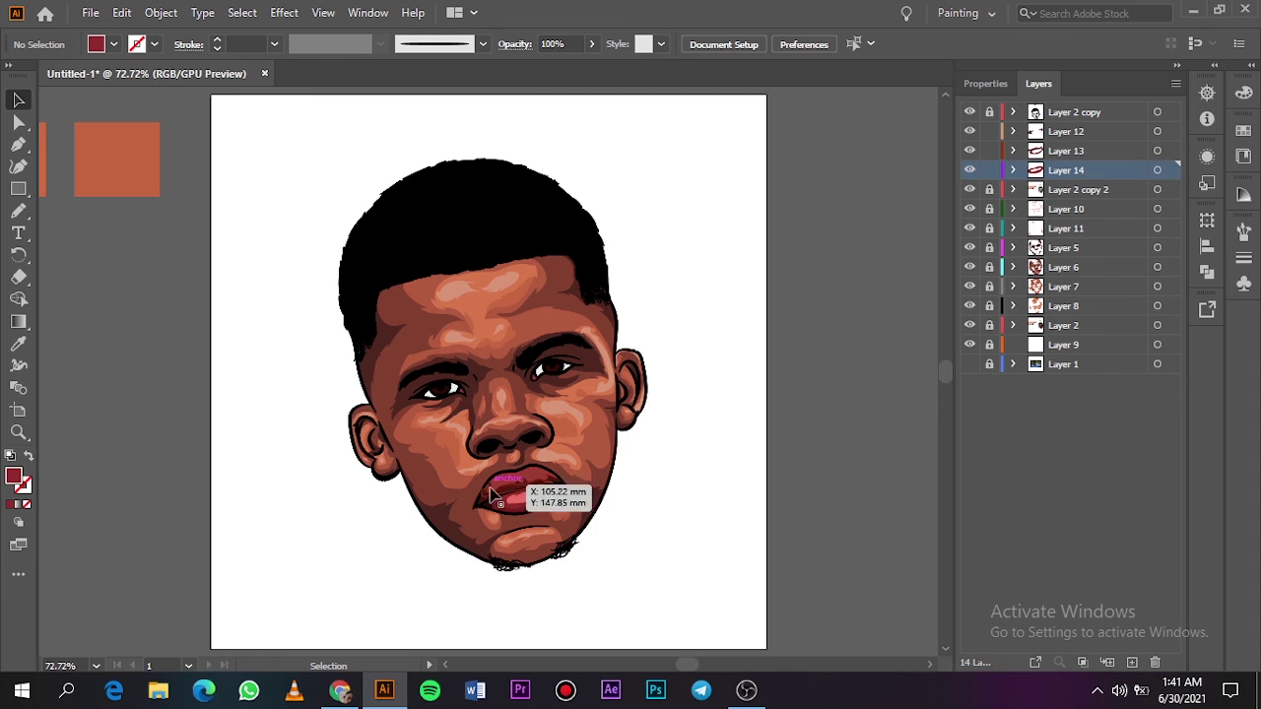
key(n)
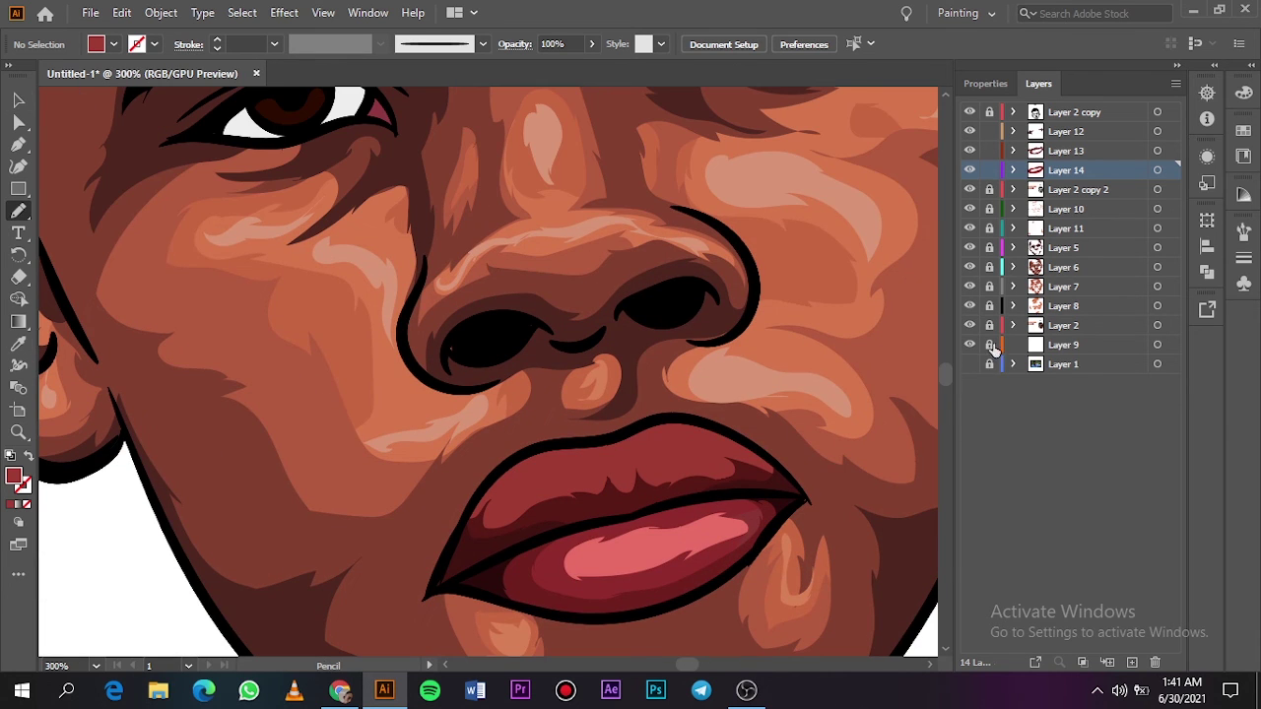
click(969, 363)
click(969, 325)
click(970, 189)
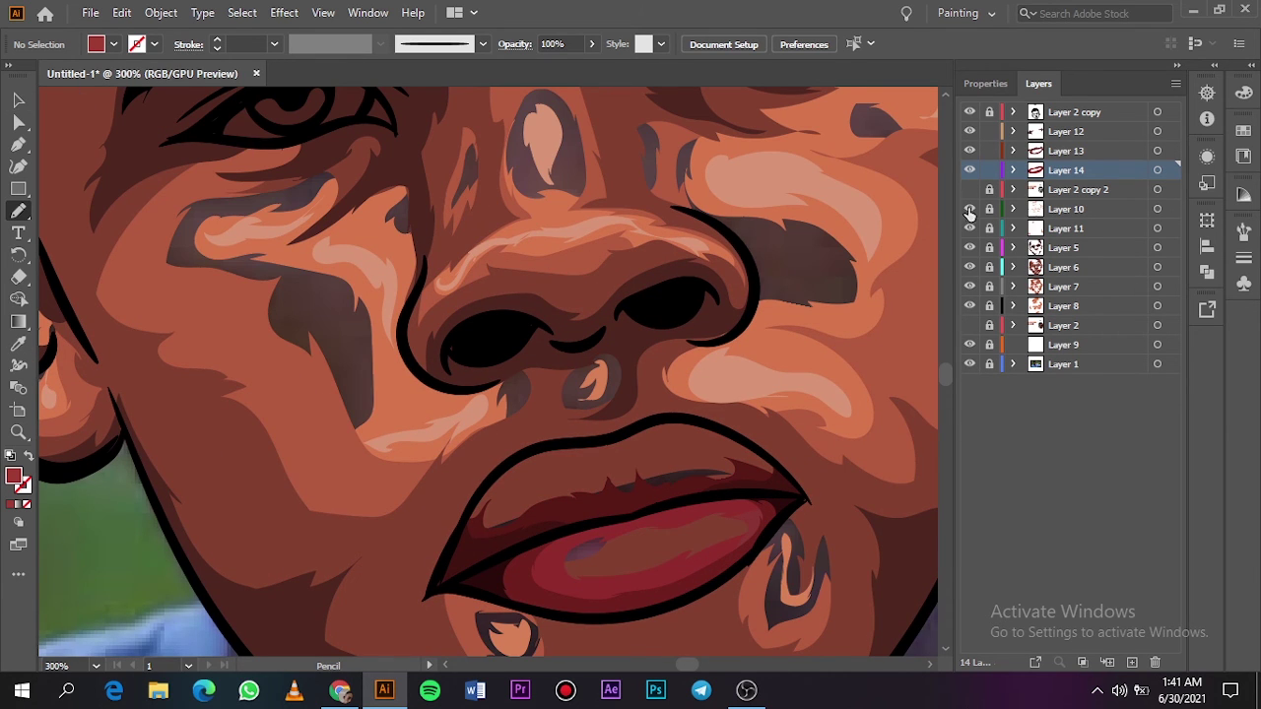
drag(969, 209, 969, 366)
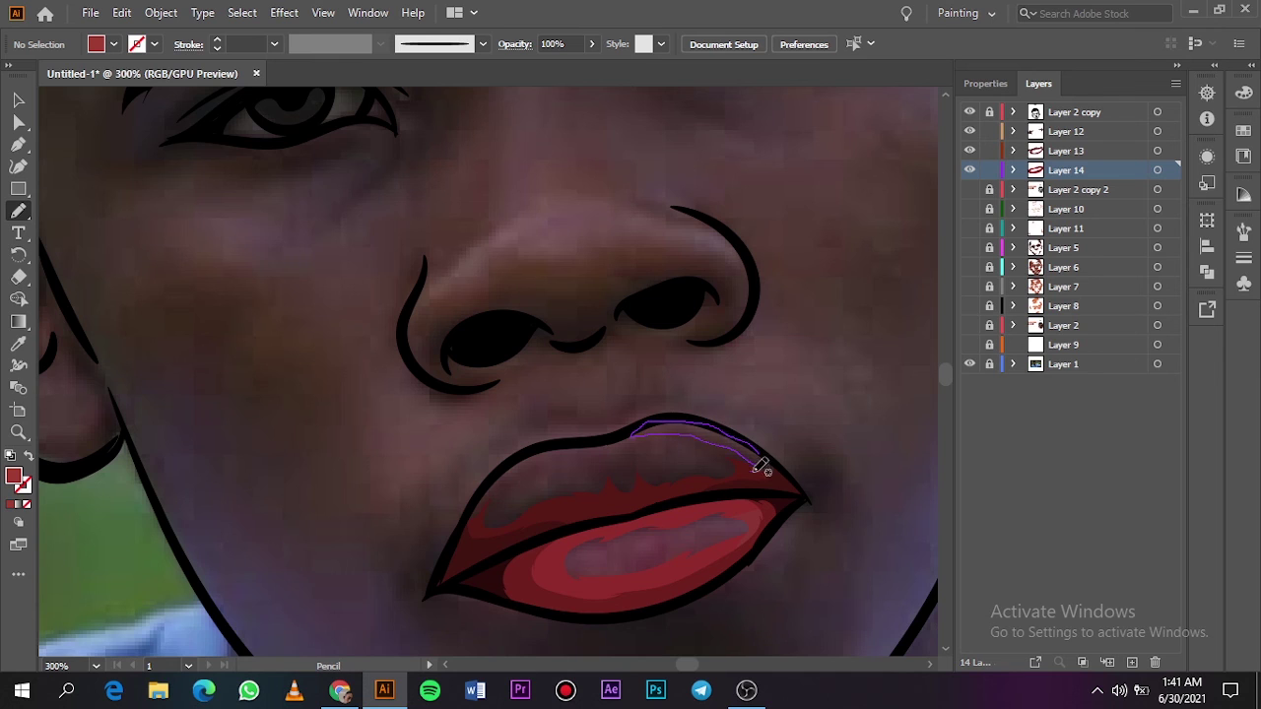
Step: Trace two highlight shapes along the upper lip over the photo
drag(761, 469, 773, 465)
click(970, 363)
click(970, 364)
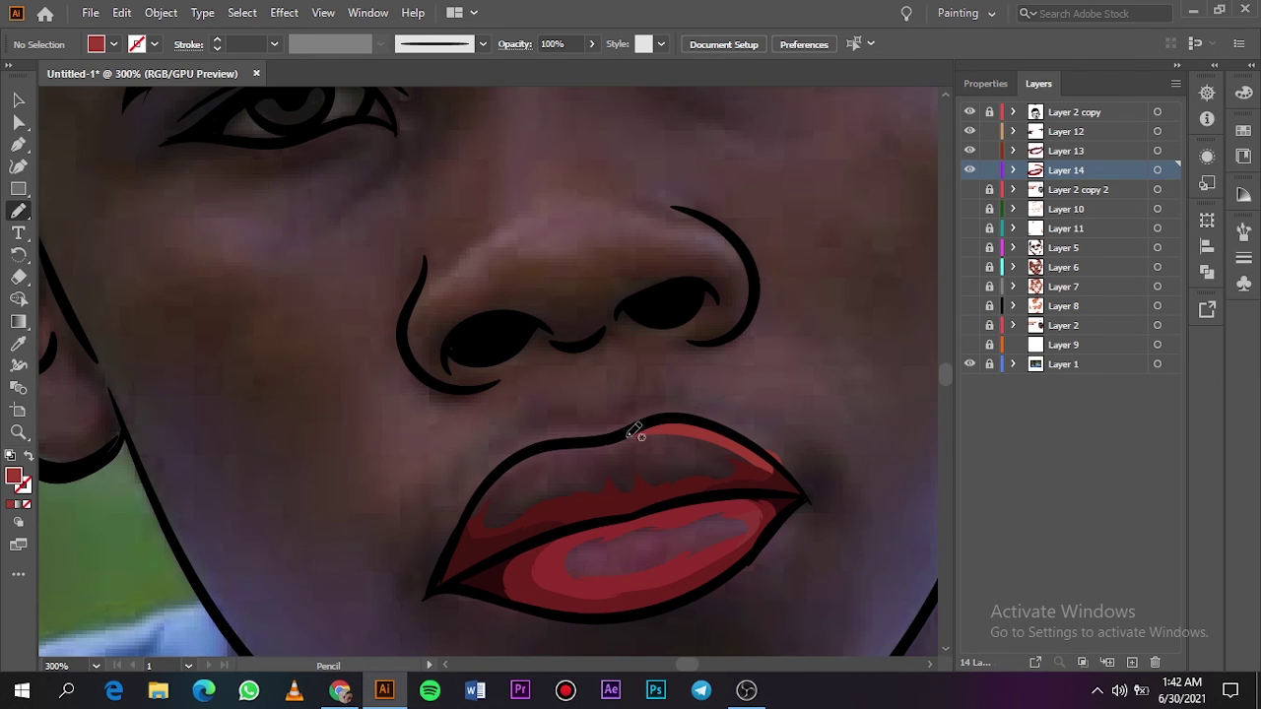
drag(478, 507, 492, 529)
Step: Select the lip highlight shapes and change their fill to #C9514B
key(v)
drag(658, 362, 571, 493)
double_click(14, 477)
drag(870, 177, 862, 146)
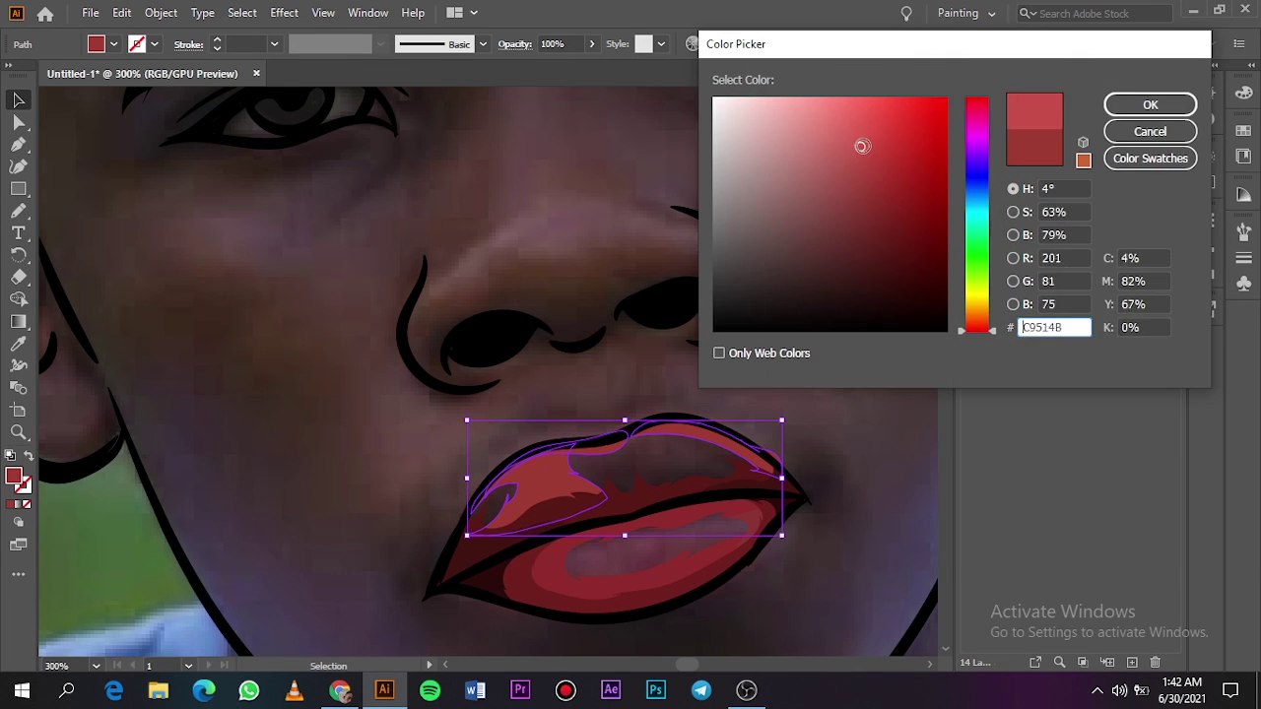
click(1150, 105)
Step: Show the hidden shading layers, deselect, hide the reference photo and fit the artboard in view
click(969, 189)
click(969, 286)
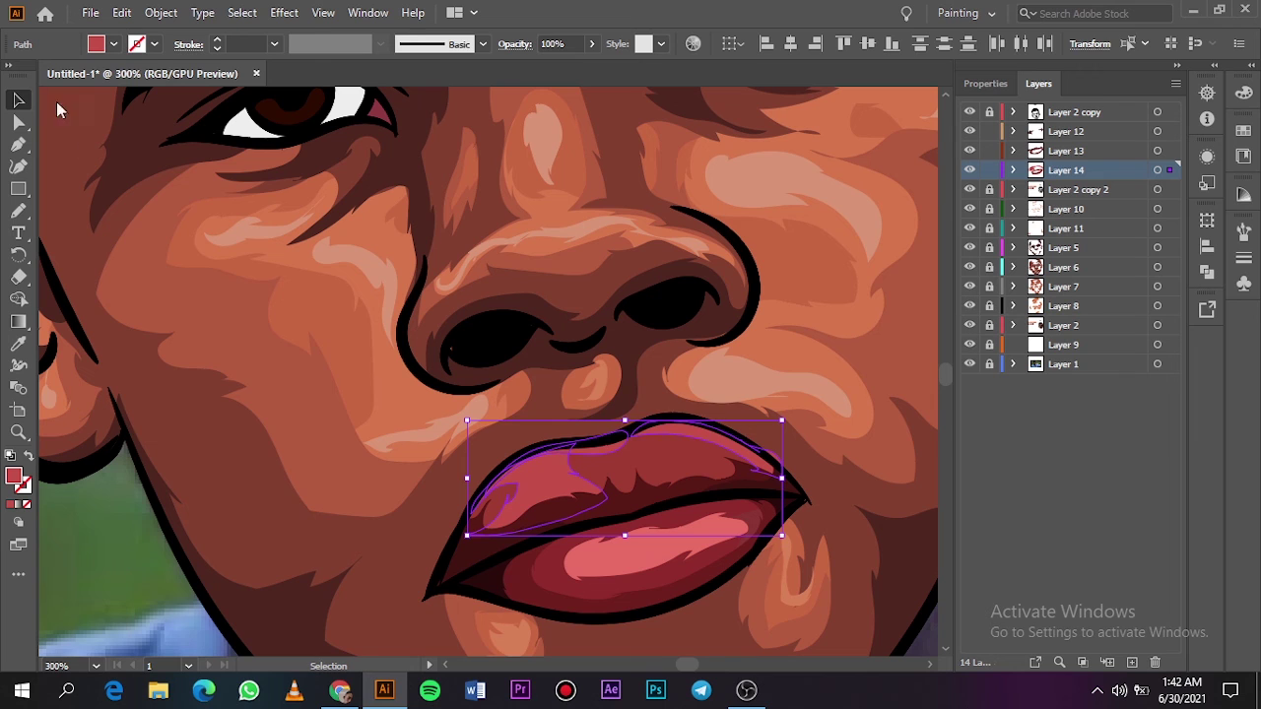
key(ctrl+shift+a)
click(970, 364)
key(ctrl+0)
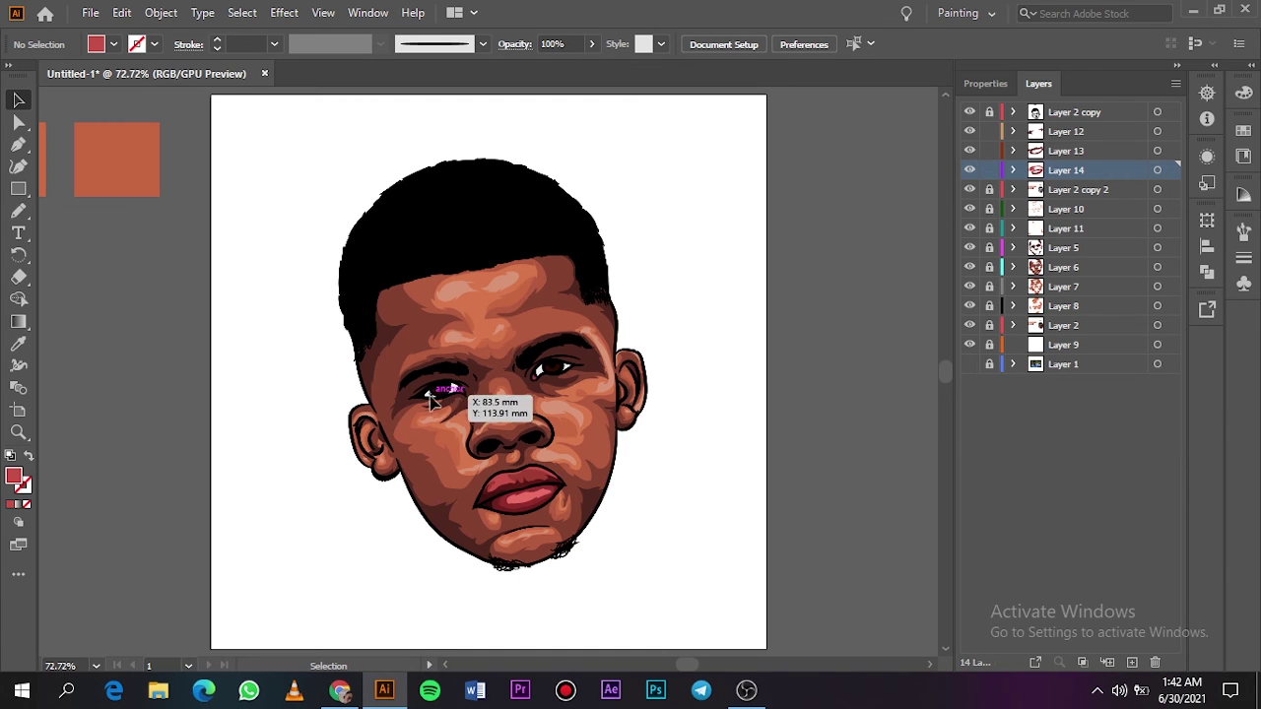
scroll(436, 400, up, 5)
Step: Sample the eye white and set the fill to a light grey shade
key(i)
click(471, 451)
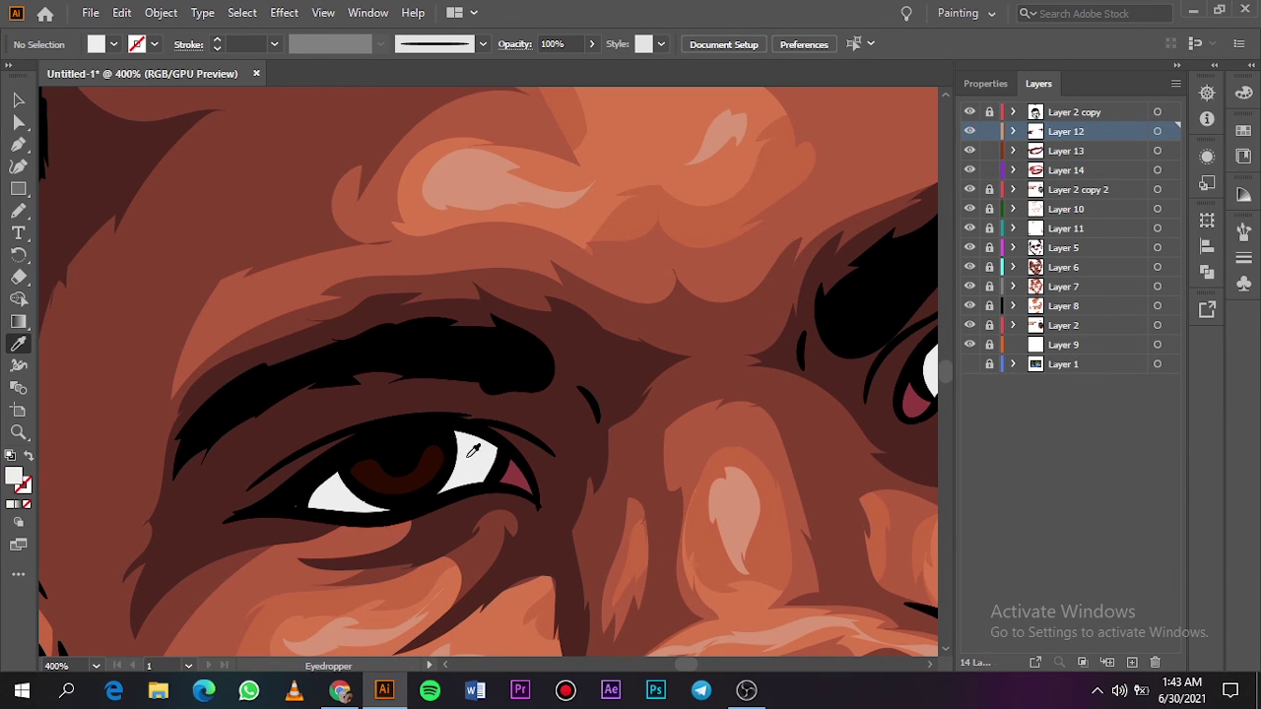
double_click(13, 476)
click(737, 203)
click(731, 181)
click(1150, 105)
Step: Pencil-draw grey shadow shapes over both eye whites
key(n)
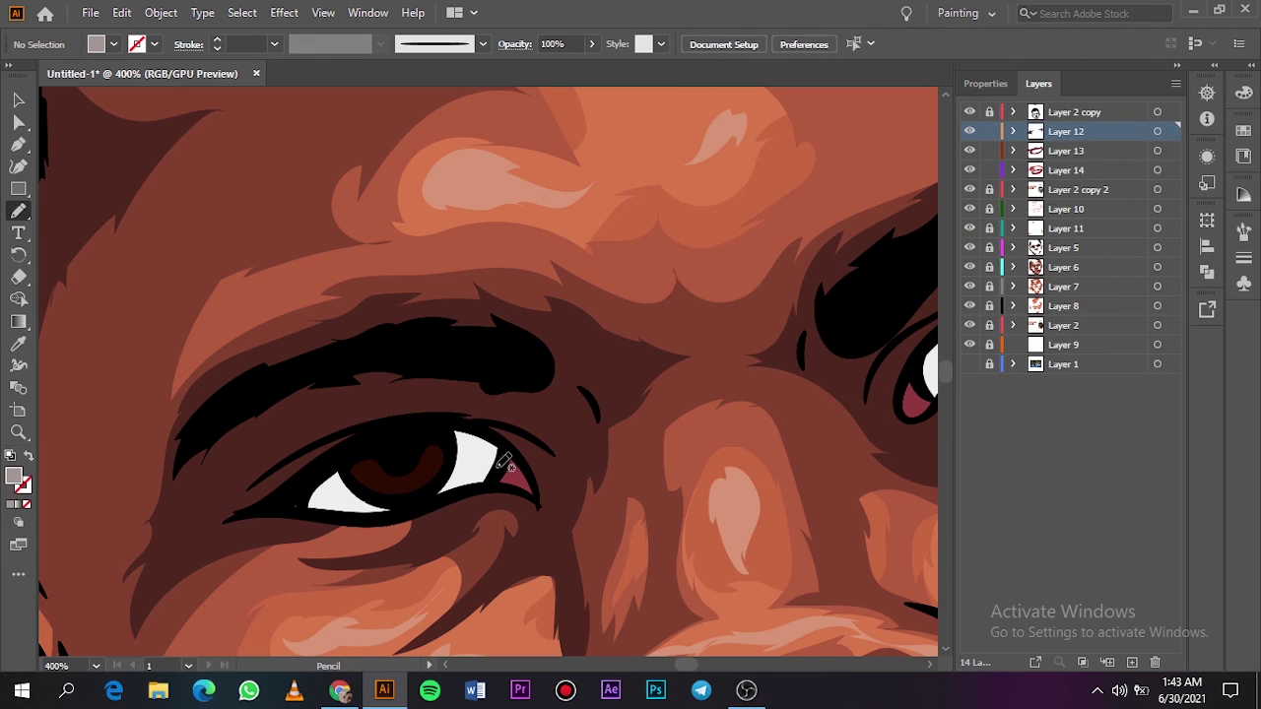
mouse_move(507, 461)
mouse_down()
mouse_move(302, 512)
mouse_move(464, 422)
mouse_move(504, 463)
mouse_up()
scroll(504, 463, up, 3)
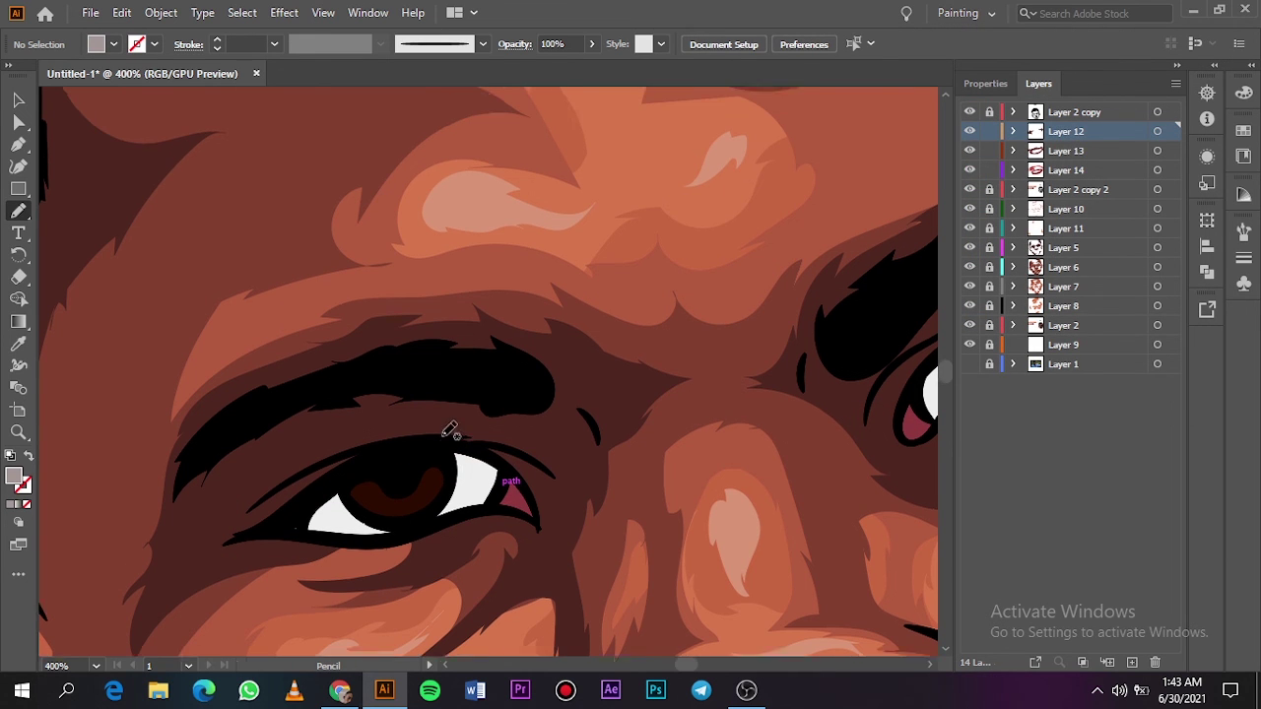
drag(433, 492, 448, 533)
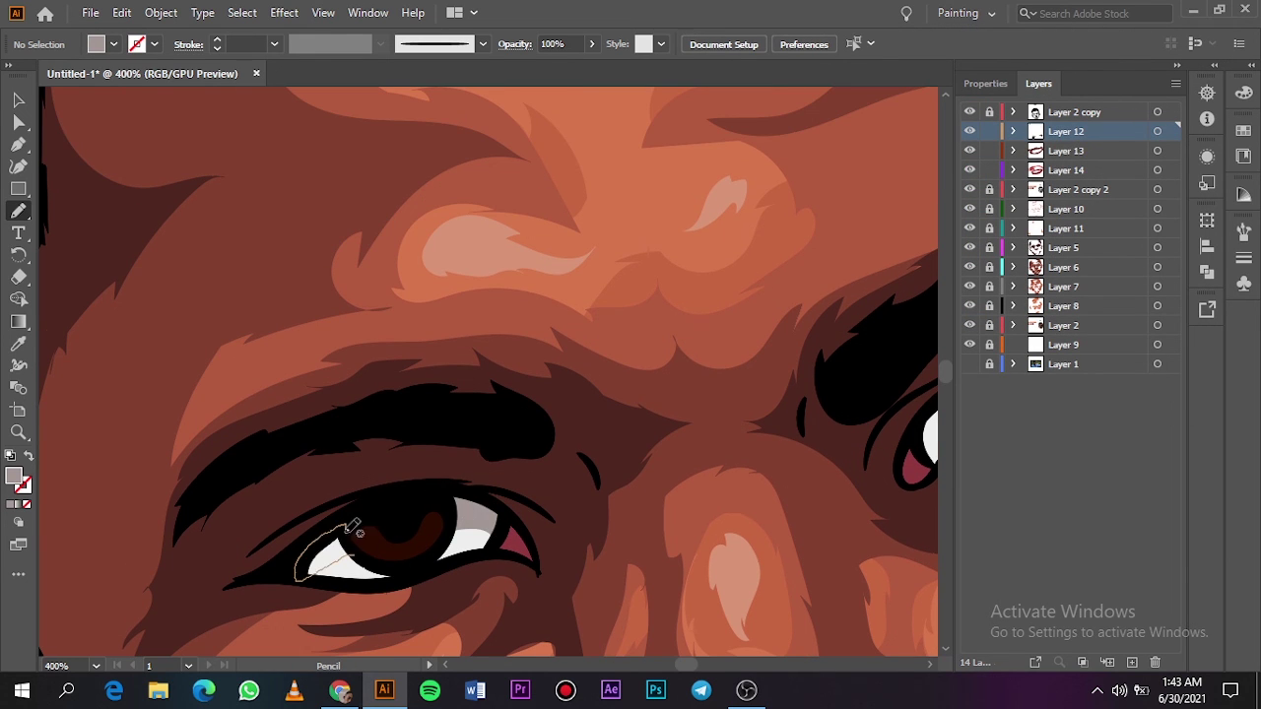
drag(442, 482, 352, 532)
drag(675, 667, 687, 666)
drag(449, 421, 442, 399)
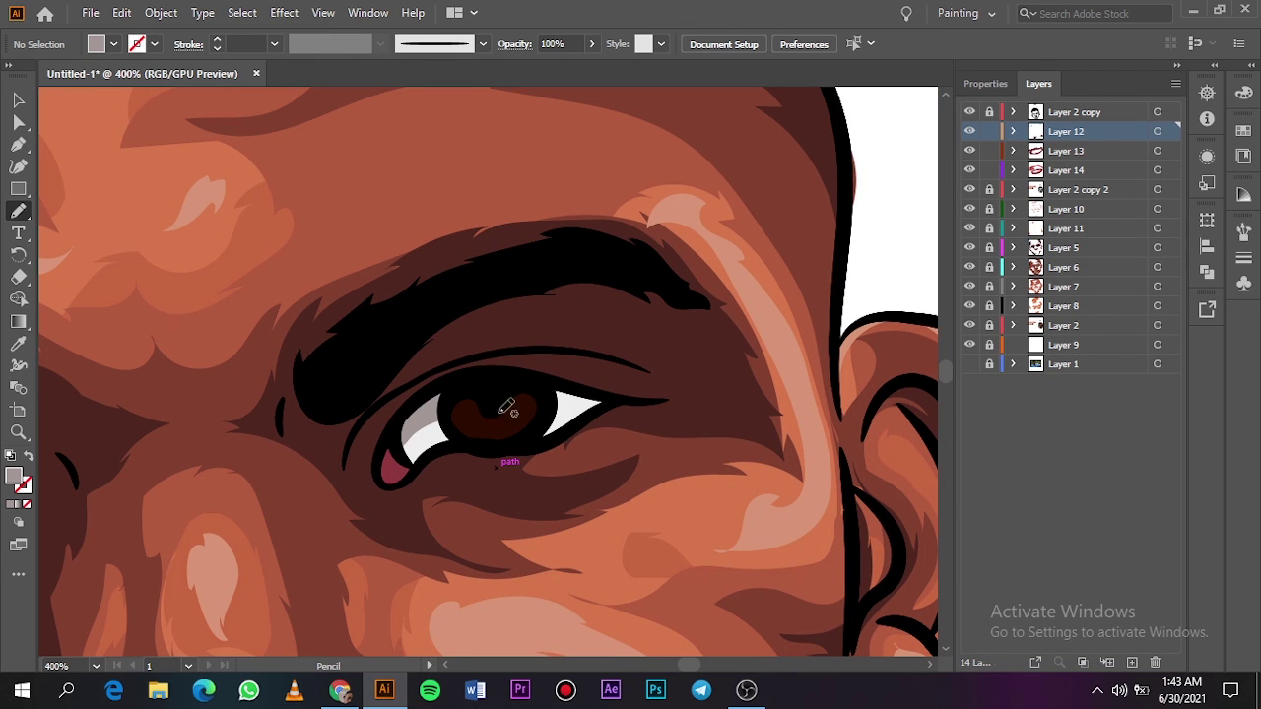
drag(607, 398, 554, 417)
Step: Sample the dark iris colour and draw two dark brown shapes inside the iris
key(i)
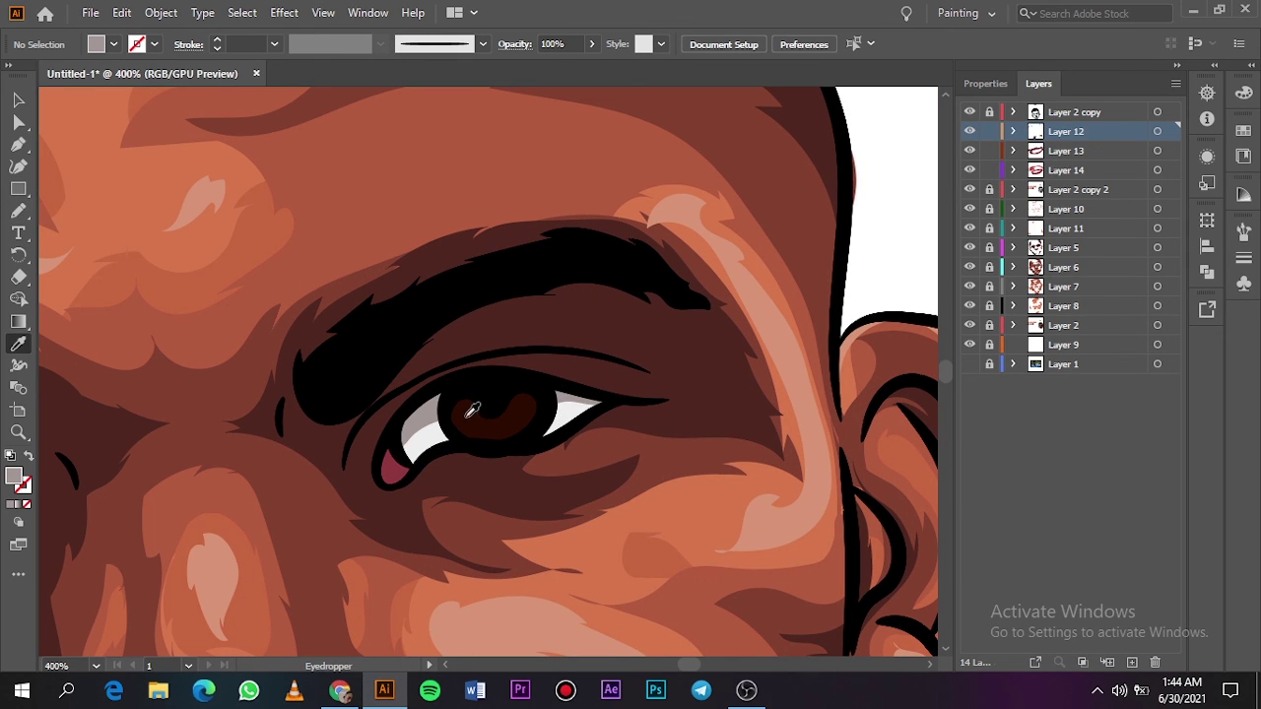
click(473, 410)
key(ctrl+equal)
key(ctrl+equal)
key(ctrl+equal)
key(n)
double_click(14, 477)
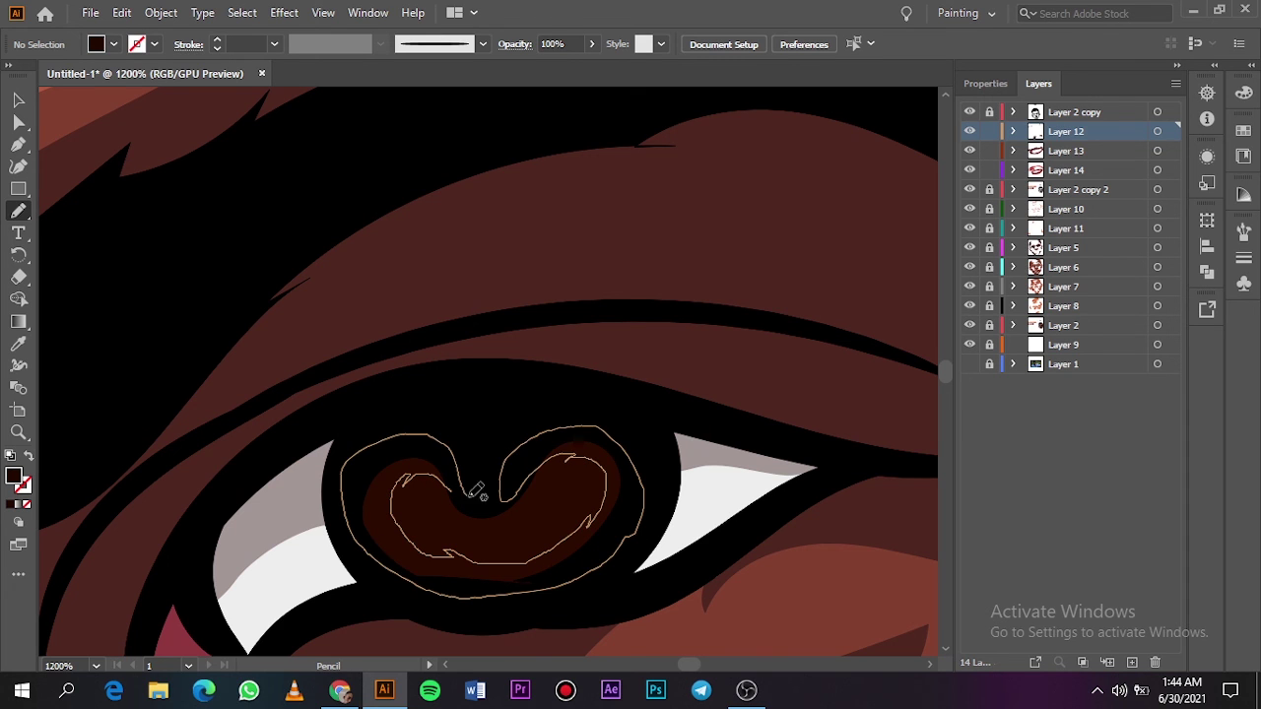
drag(597, 453, 459, 483)
scroll(946, 372, down, 5)
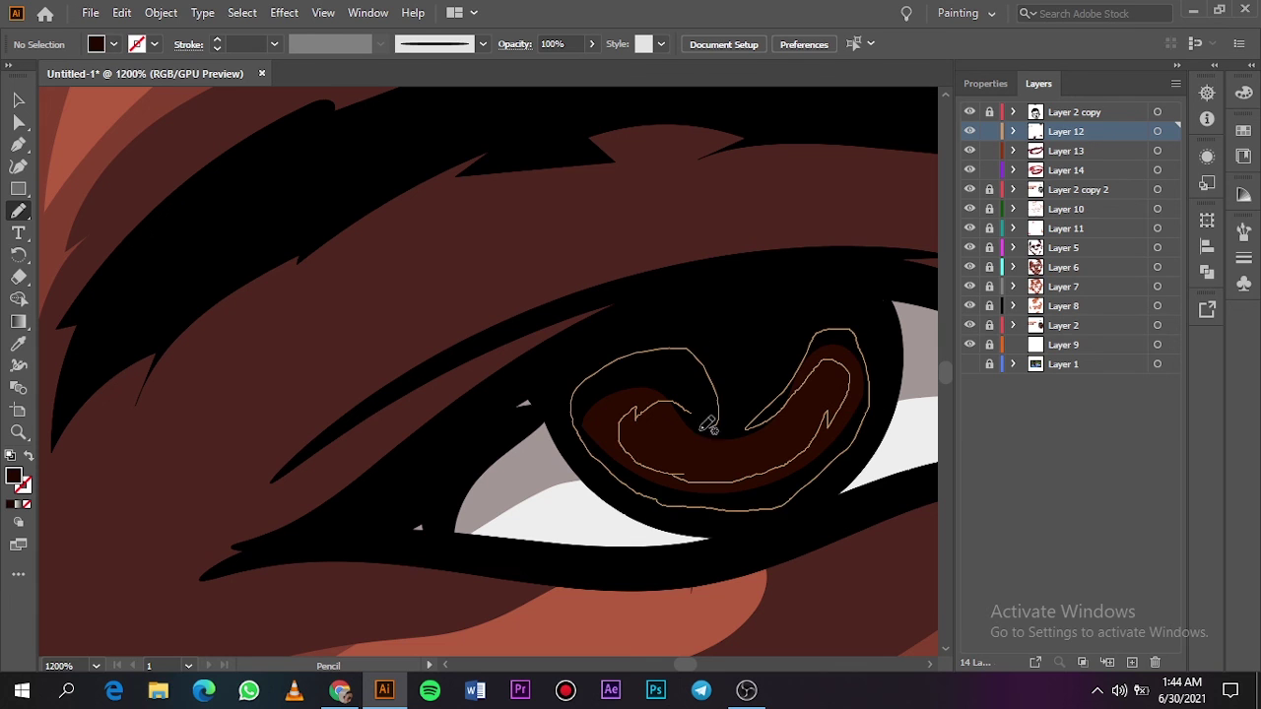
drag(711, 477, 591, 423)
Step: On Layer 13, draw more dark brown shading shapes on the irises
click(1069, 151)
key(i)
double_click(14, 477)
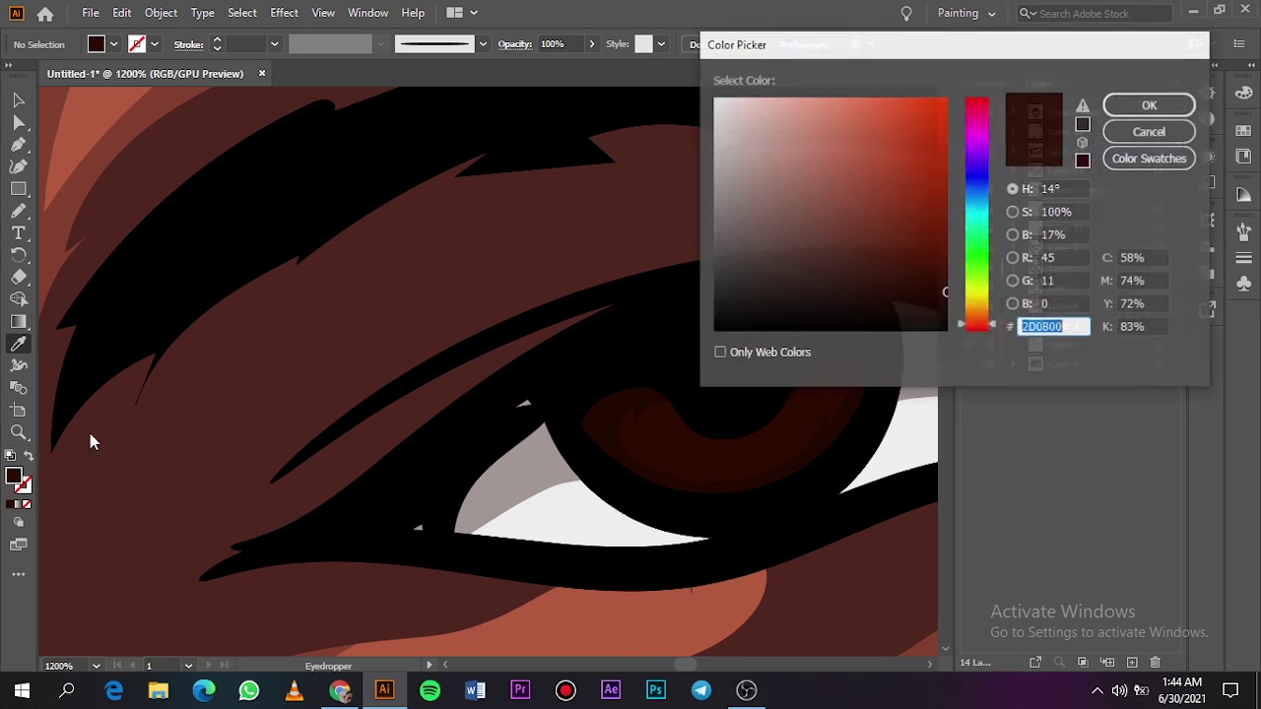
click(1143, 104)
key(n)
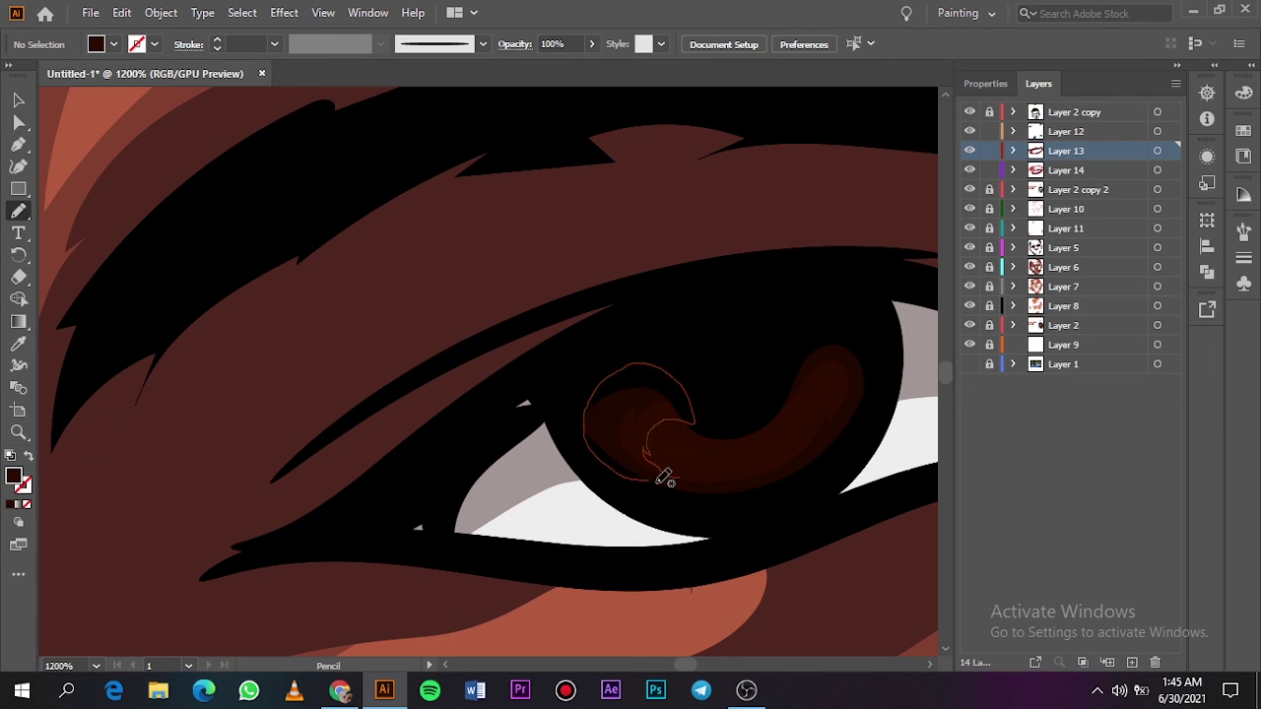
drag(650, 443, 853, 343)
scroll(796, 565, down, 10)
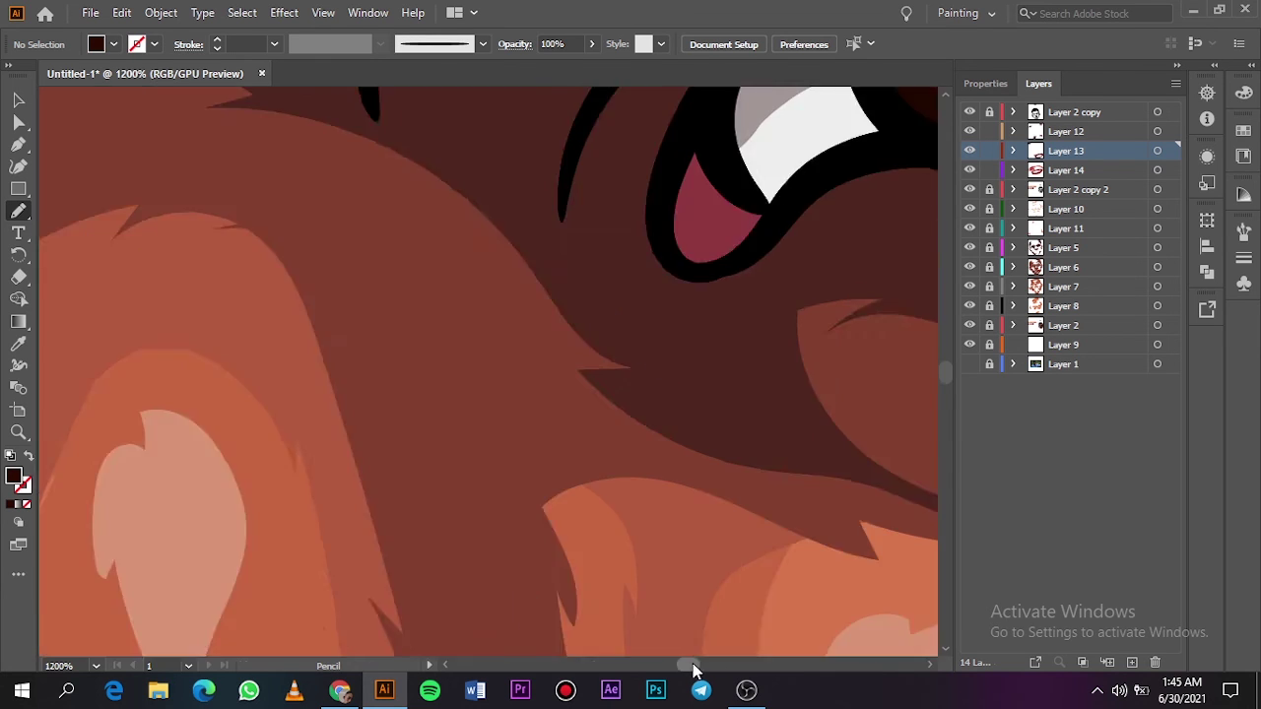
scroll(690, 443, up, 10)
drag(523, 482, 587, 479)
drag(424, 522, 527, 481)
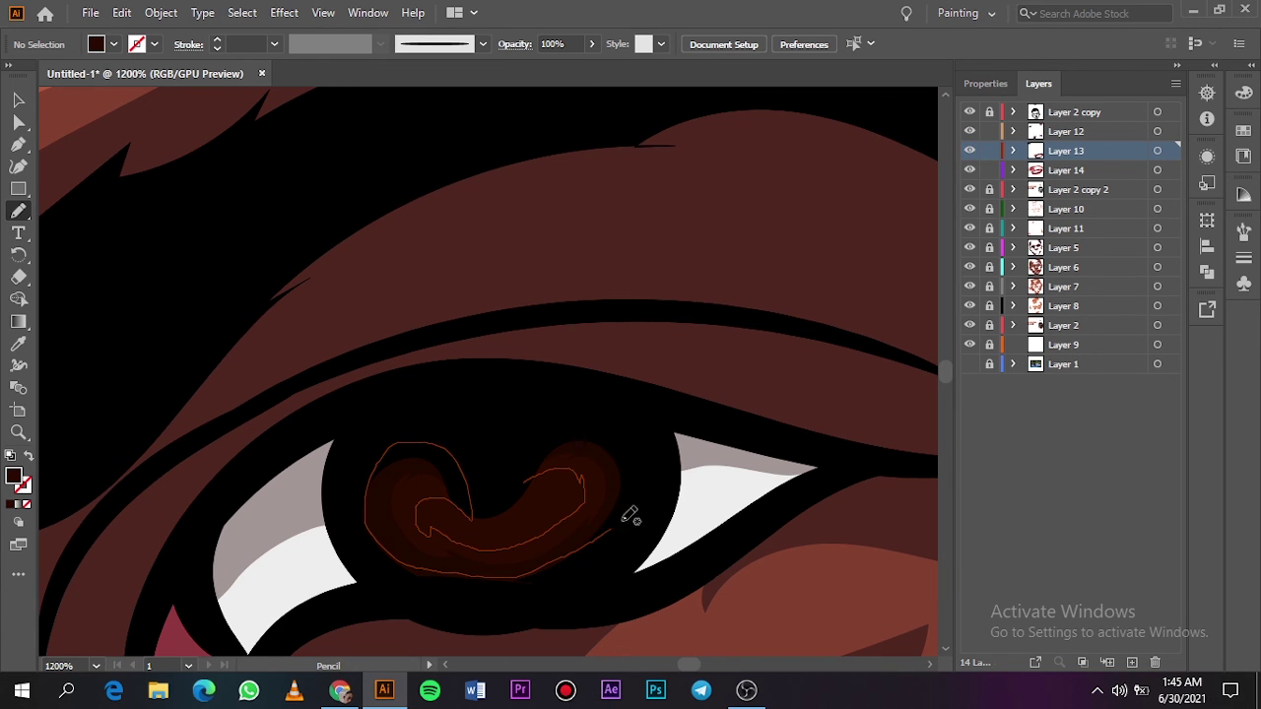
Step: On Layer 14, draw a red-brown highlight inside the iris, then fit the artboard with Ctrl+0
click(1066, 170)
key(i)
double_click(16, 476)
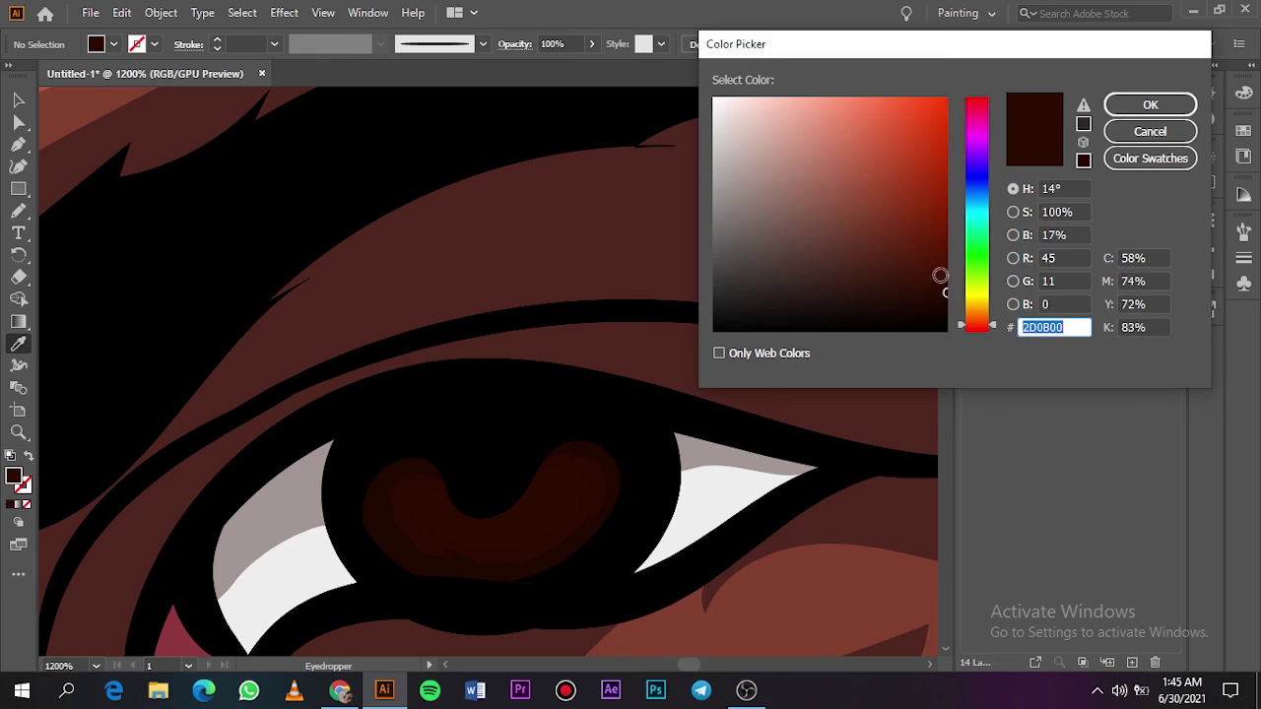
click(1149, 104)
key(n)
mouse_move(440, 514)
mouse_down()
mouse_move(430, 507)
mouse_move(685, 438)
mouse_up()
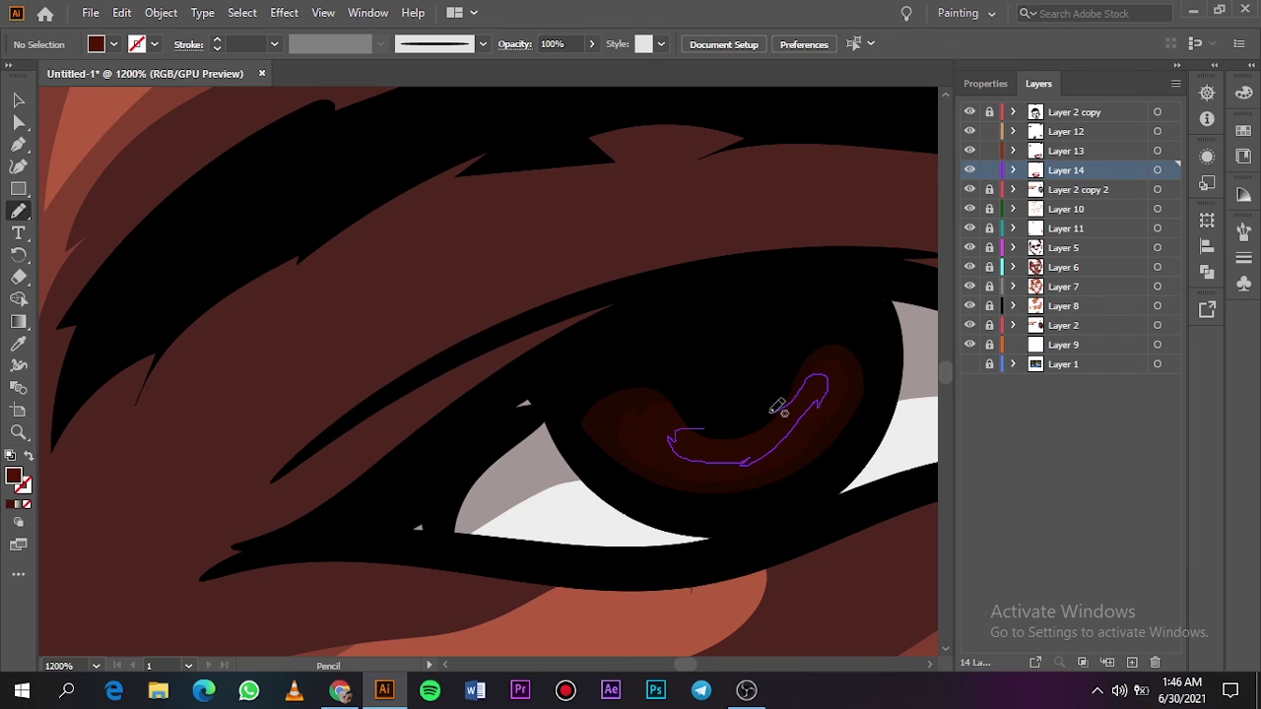
drag(778, 409, 822, 392)
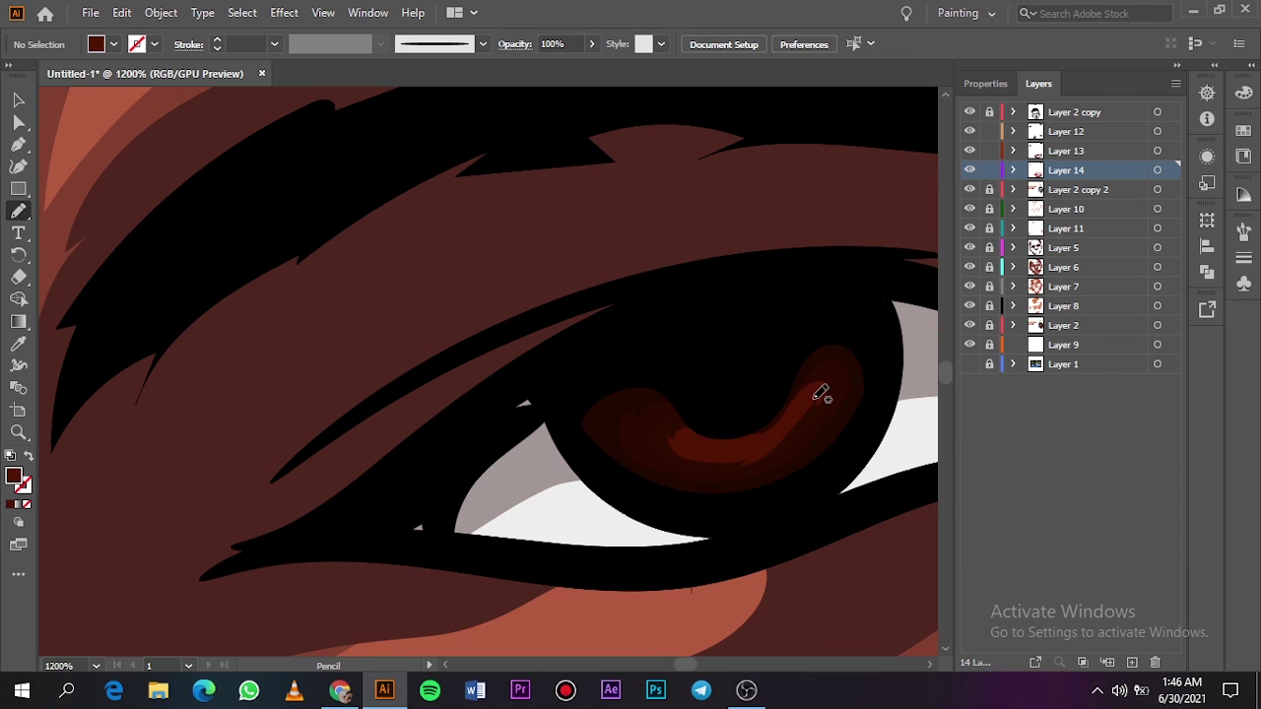
key(ctrl+0)
Step: Add Layer 15 at the top of the stack and toggle layer visibility to check it
key(ctrl+plus)
key(ctrl+plus)
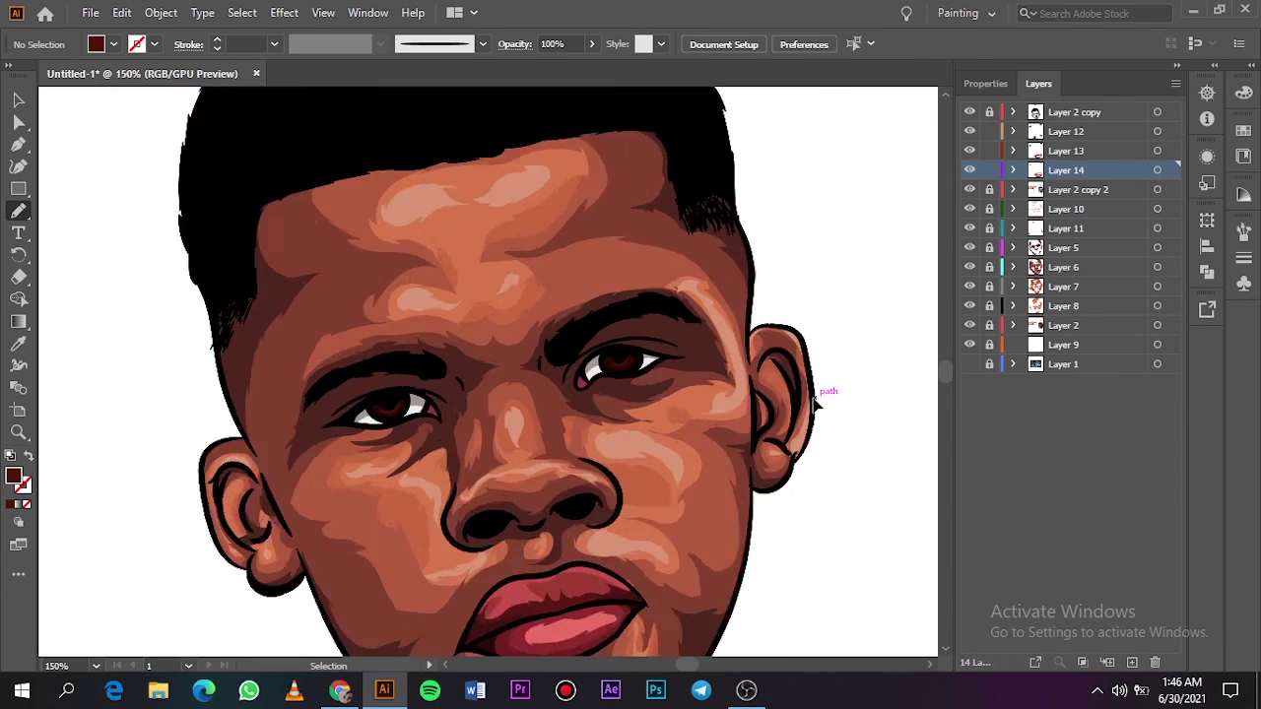
key(ctrl+plus)
key(ctrl+plus)
click(1131, 662)
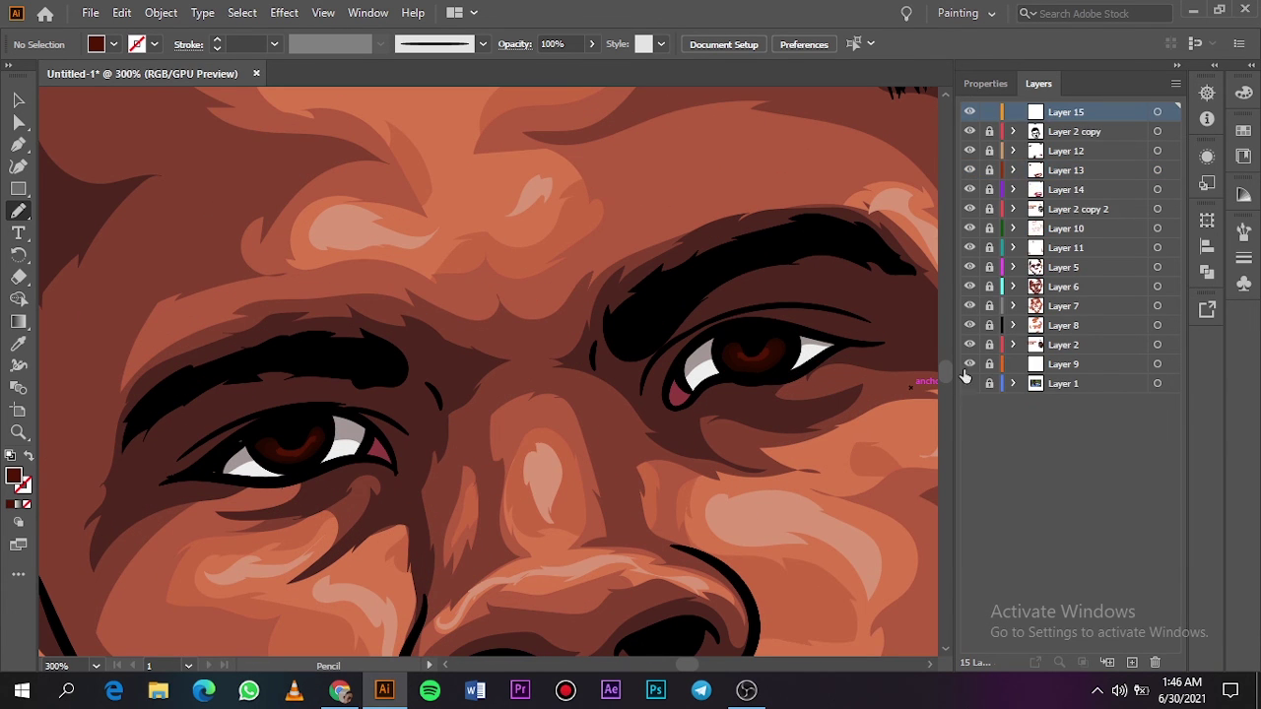
key(ctrl+0)
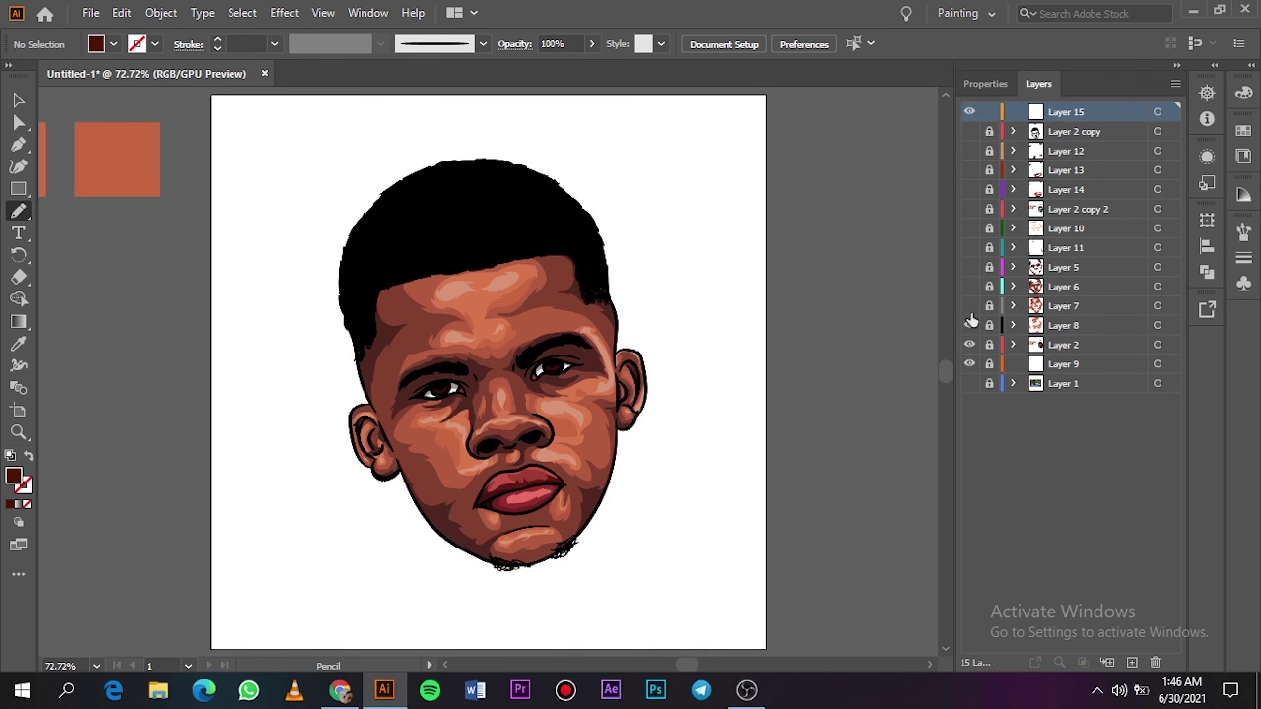
alt+click(969, 384)
alt+click(969, 383)
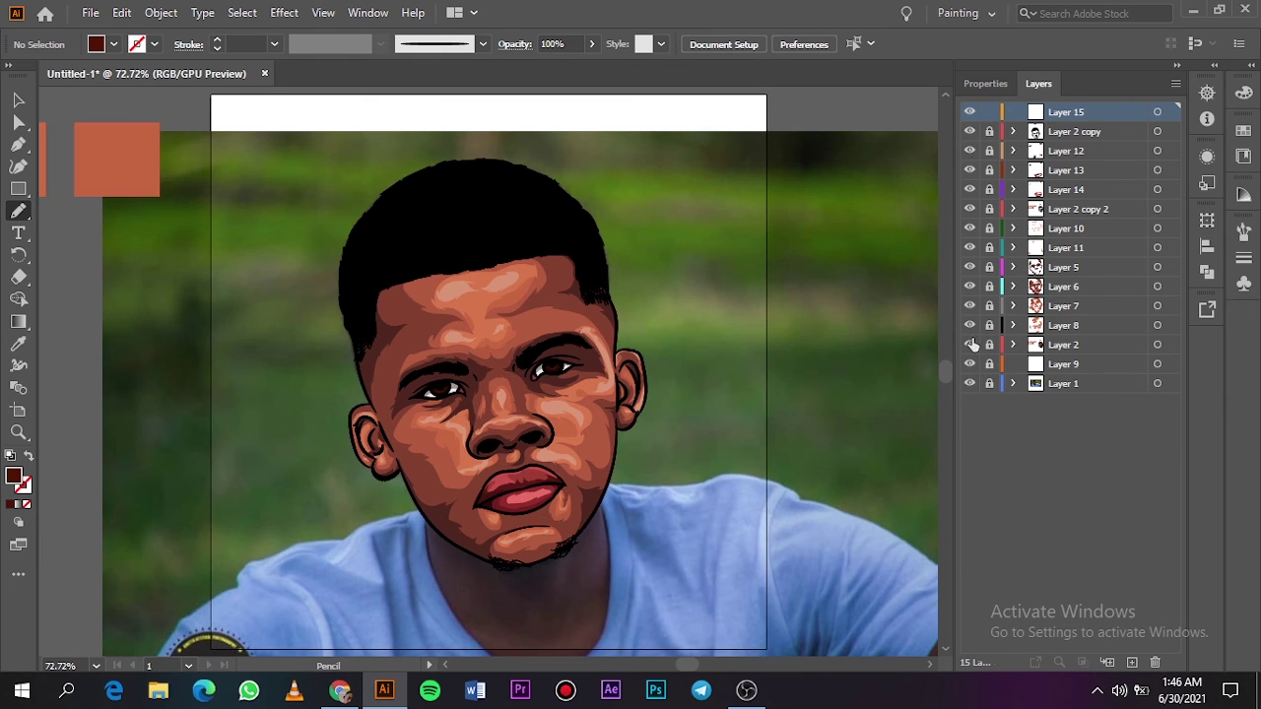
Step: Pick the Paintbrush with a round brush shape, test a stroke and set its colour
key(b)
click(482, 44)
drag(850, 192, 865, 367)
double_click(22, 485)
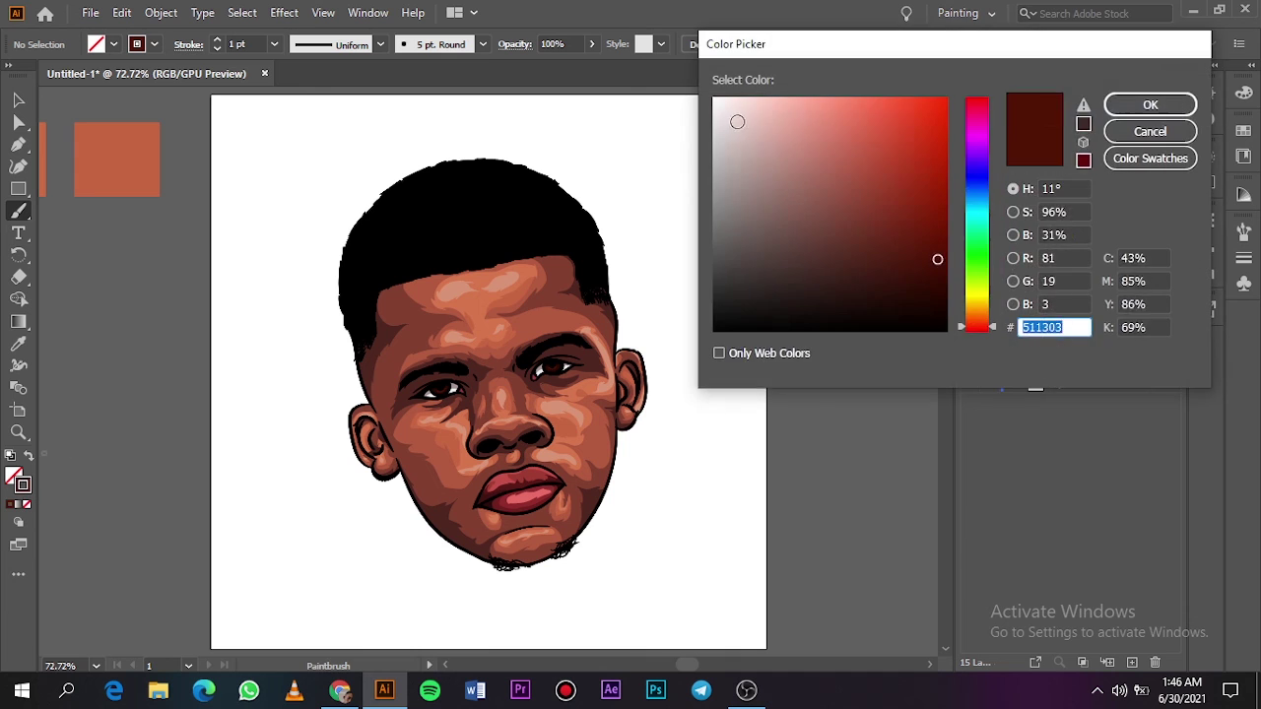
click(1148, 108)
double_click(22, 484)
click(1148, 96)
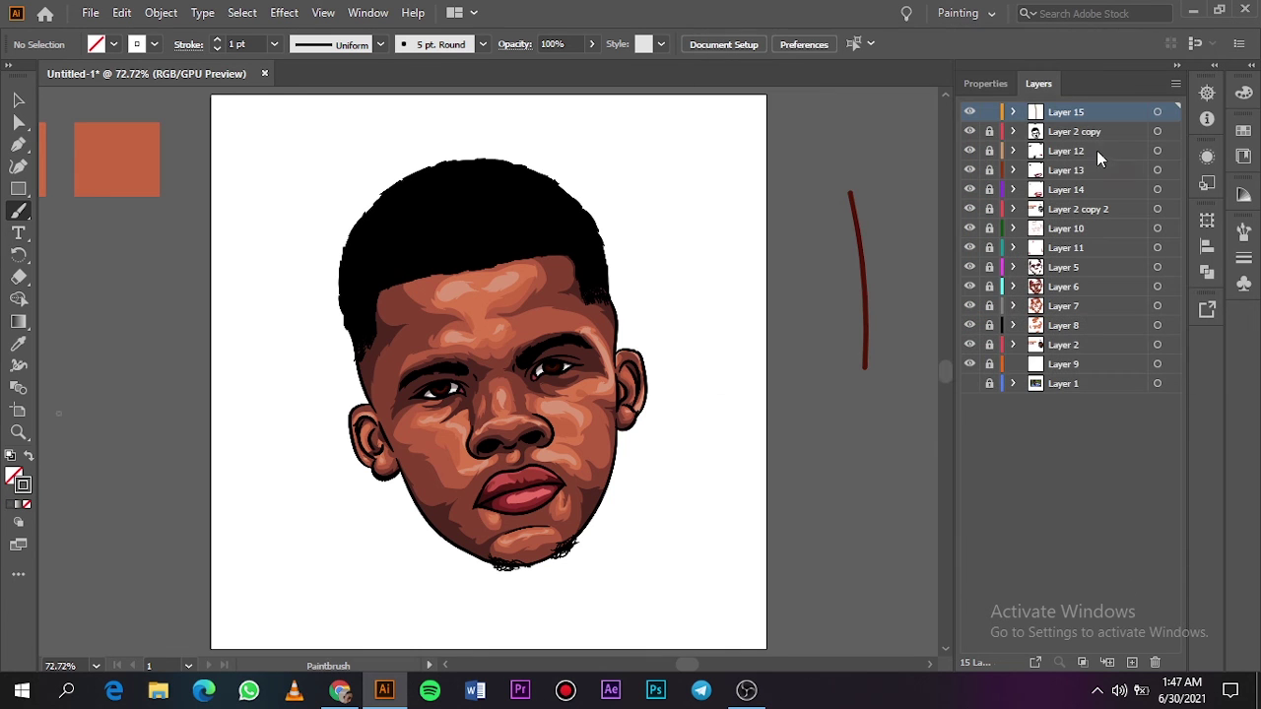
Step: Zoom in on the eyes and choose a new stroke colour from the swatches
key(ctrl+plus)
key(ctrl+plus)
key(ctrl+plus)
click(483, 43)
click(113, 43)
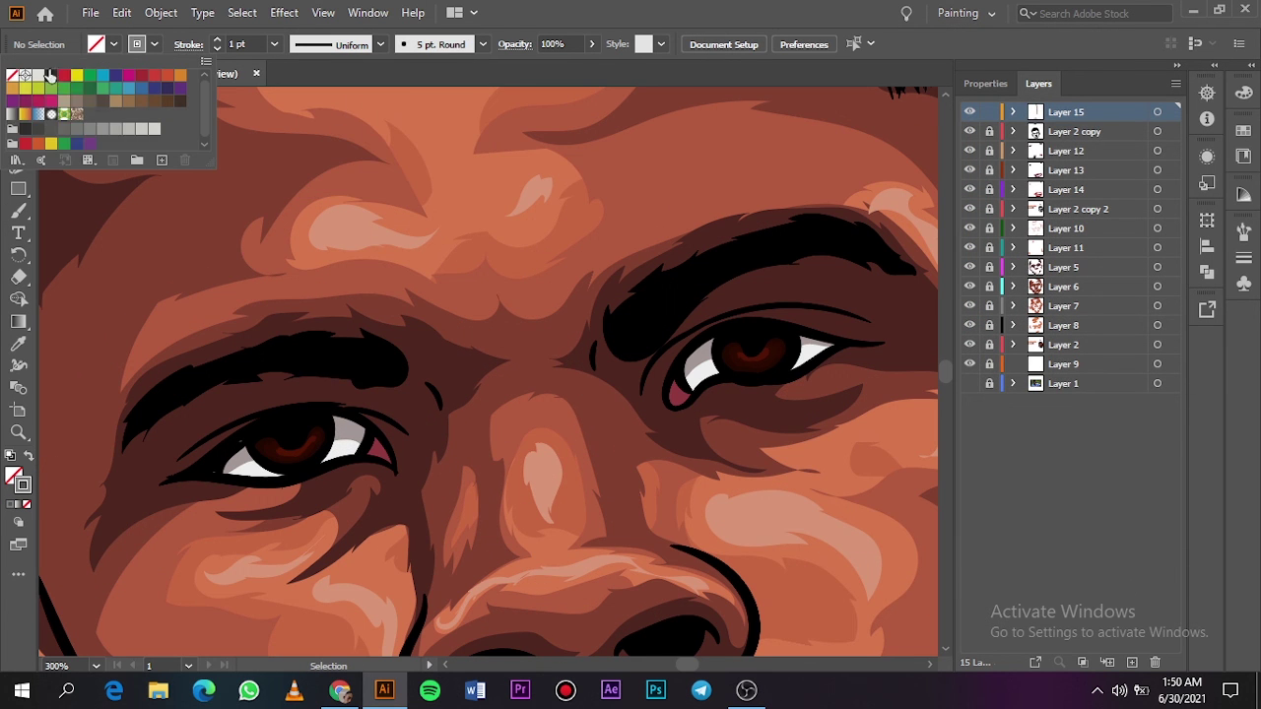
click(38, 75)
double_click(22, 484)
click(1148, 102)
key(b)
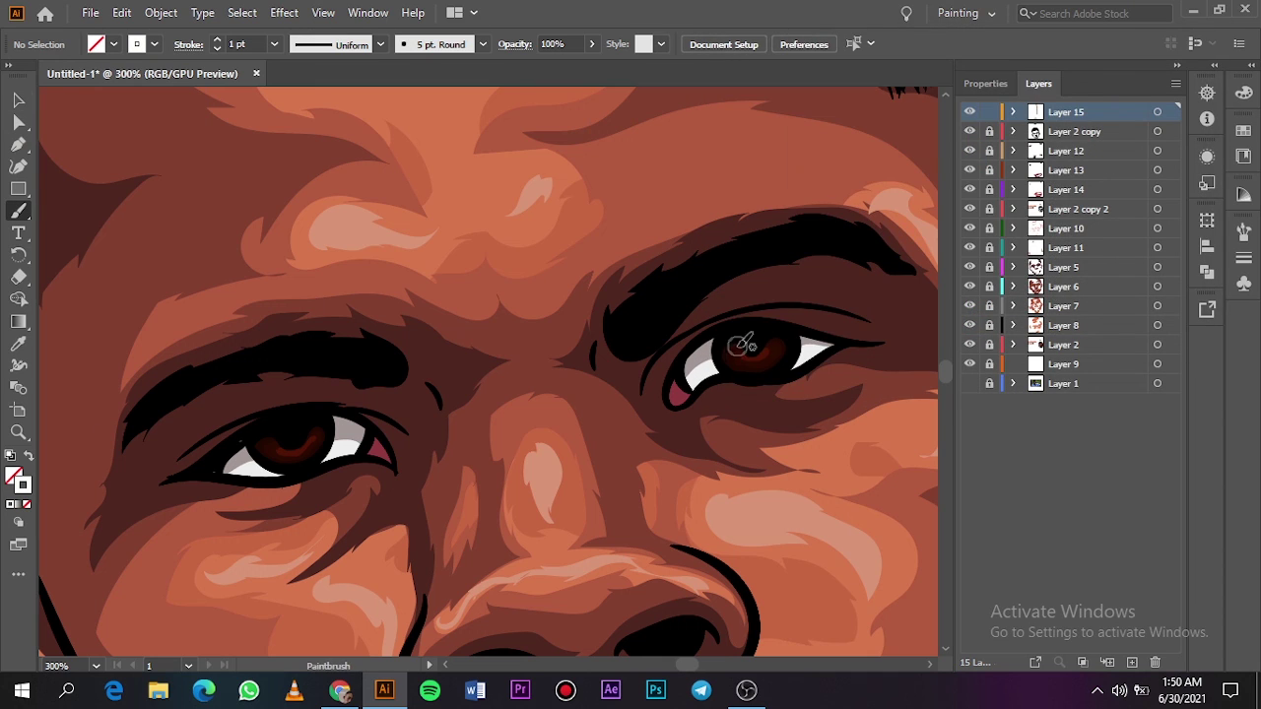